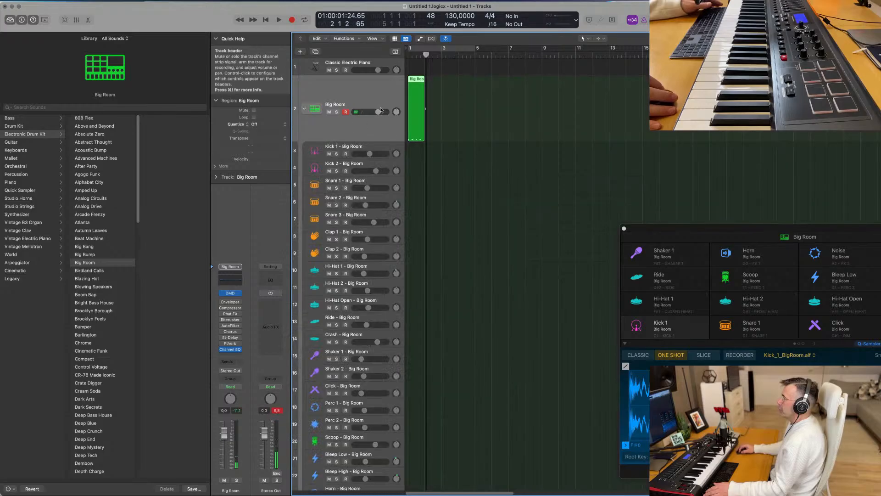
Step: Move the recorded Big Room region onto the Kick 1 track and quantize its four notes in the Piano Roll
left_click_drag(414, 79, 405, 154)
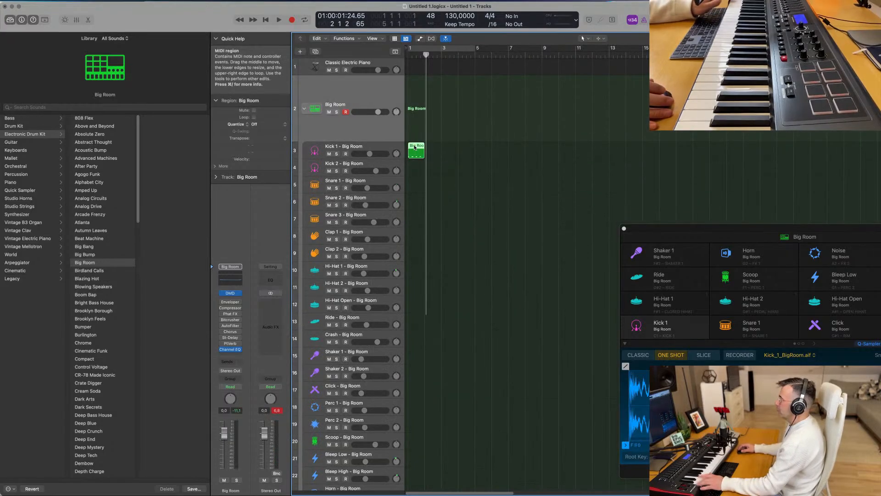
double_click(413, 157)
key("super+a")
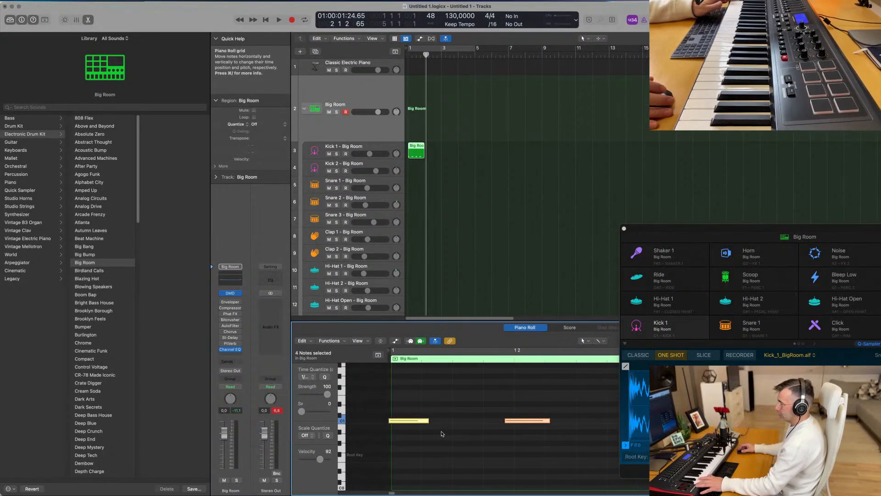
key("q")
key("super+Left")
key("super+Left")
key("super+Left")
key("super+Left")
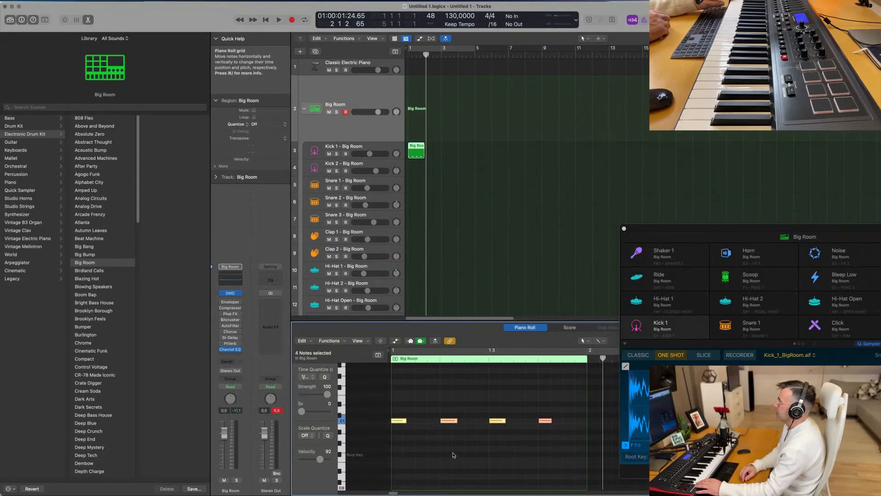
scroll(455, 404, "down", 2)
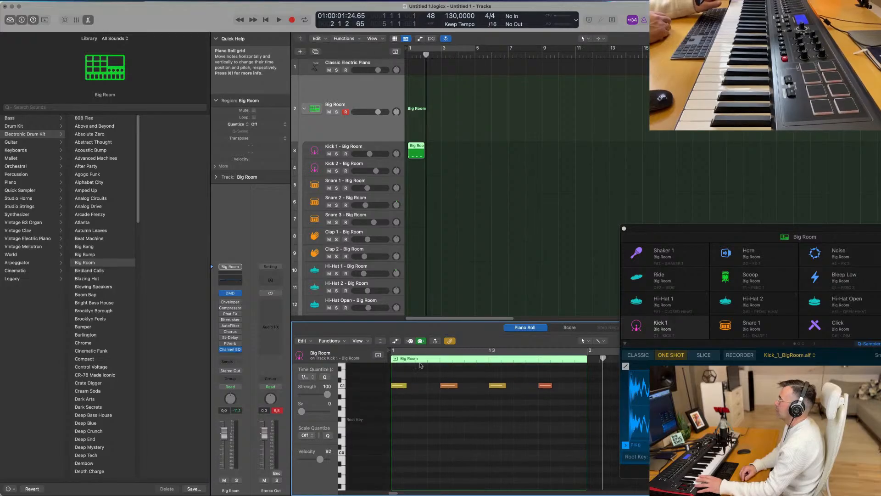
Step: Turn on the automation display in the Piano Roll and try the collapsed note view
left_click(396, 340)
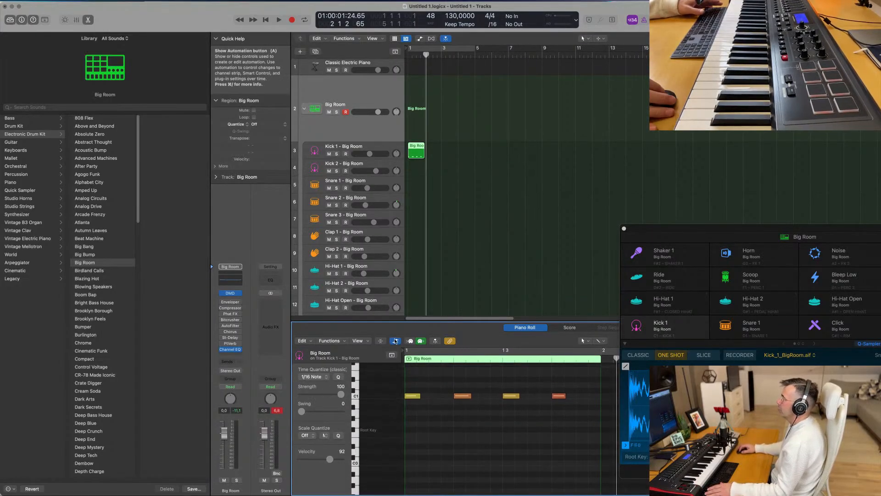
left_click(380, 341)
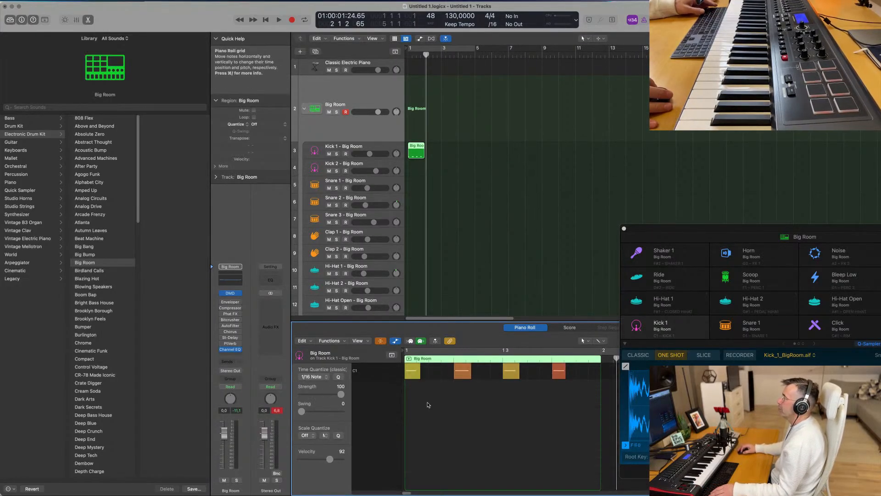
left_click(381, 341)
scroll(414, 409, "up", 1)
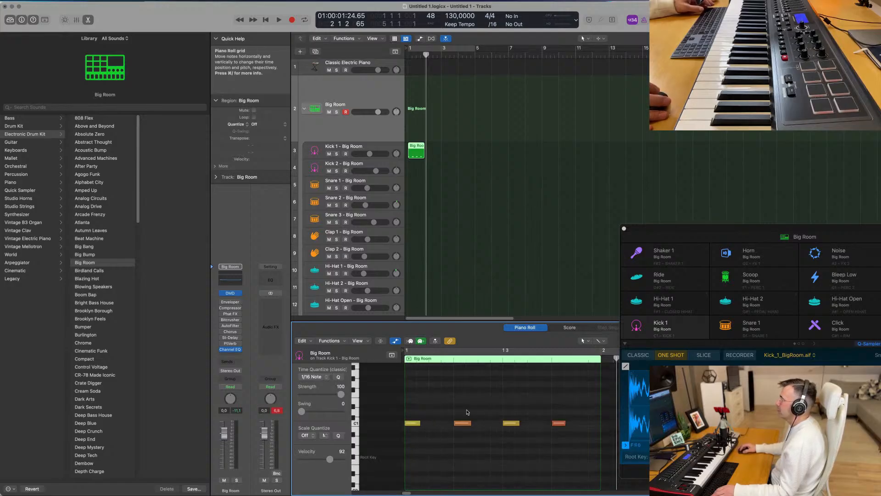
Step: Delete the last three kick notes and replace them with copies of the first note, one on each beat of the bar
left_click_drag(454, 410, 593, 436)
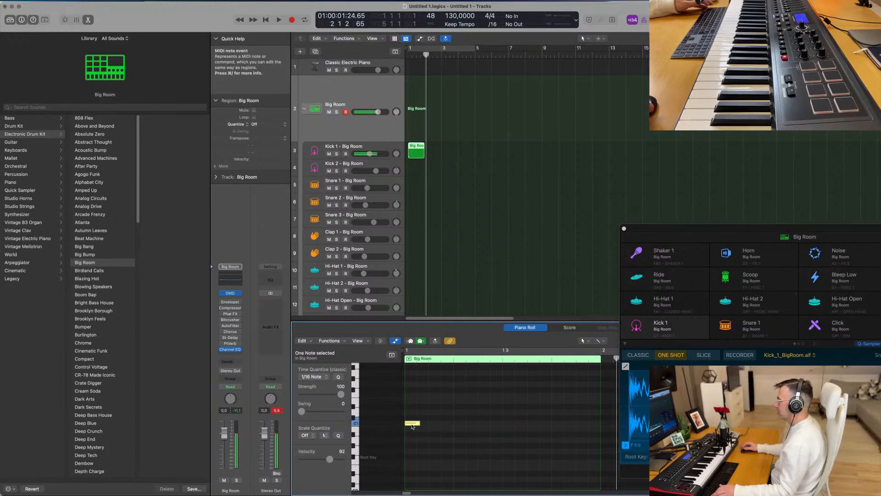
left_click_drag(412, 426, 508, 424)
left_click(431, 423)
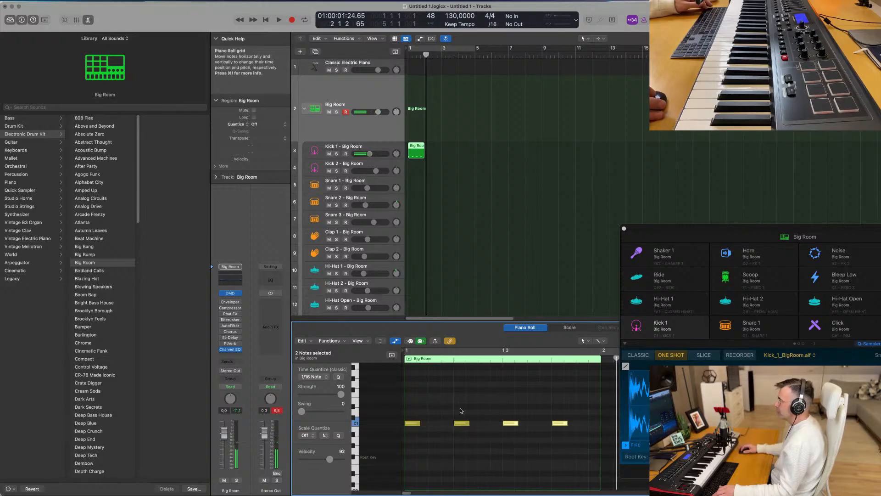
Step: Transpose all four kick notes down to the row just below the Root Key mark
left_click_drag(566, 416, 407, 428)
key("alt+Down")
key("alt+Down")
key("alt+Down")
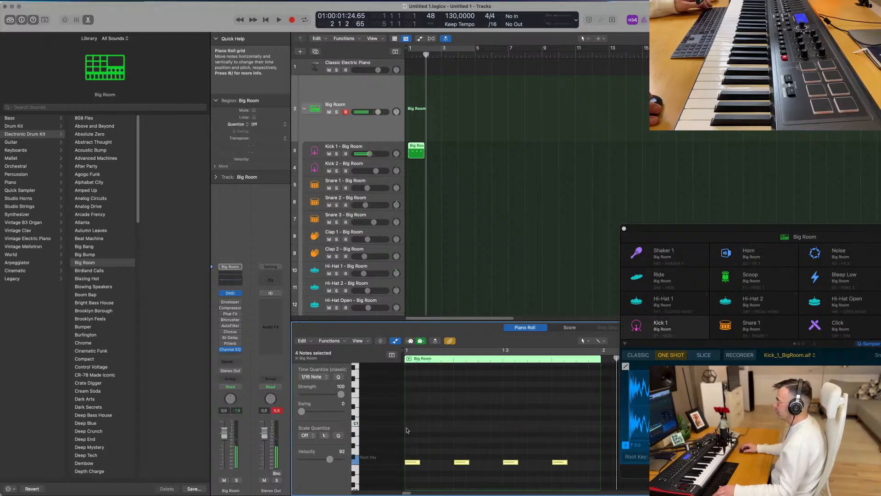
Step: Turn on cycle playback over the first four bars, audition the kick, and repeat the Kick 1 region to fill them
key("c")
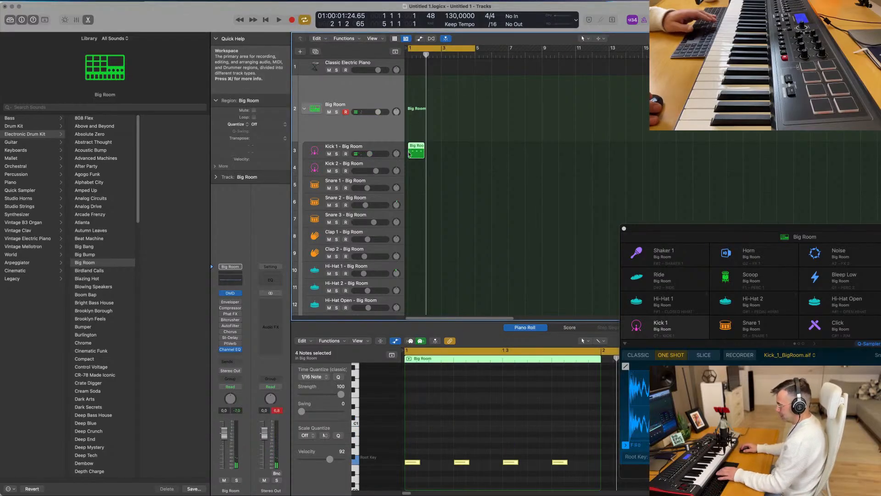
key("space")
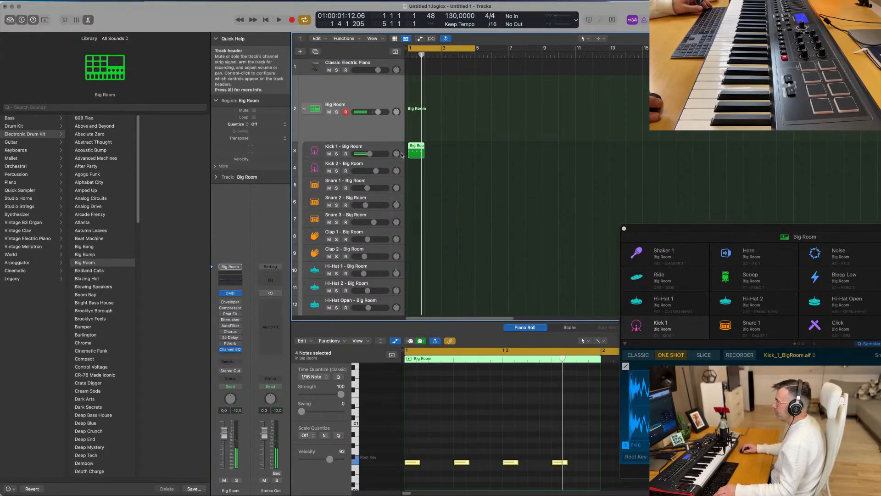
key("super+r")
left_click(411, 165)
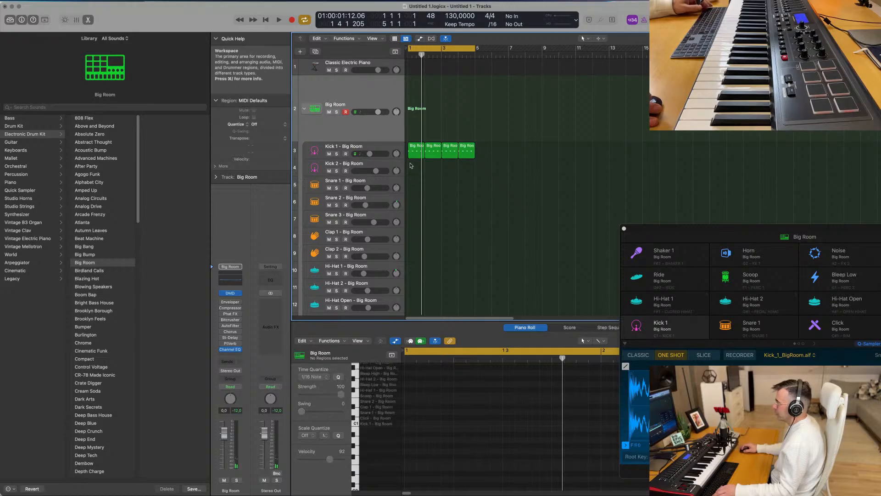
Step: Select the Kick 1 track and play back the four-bar kick pattern
left_click(394, 150)
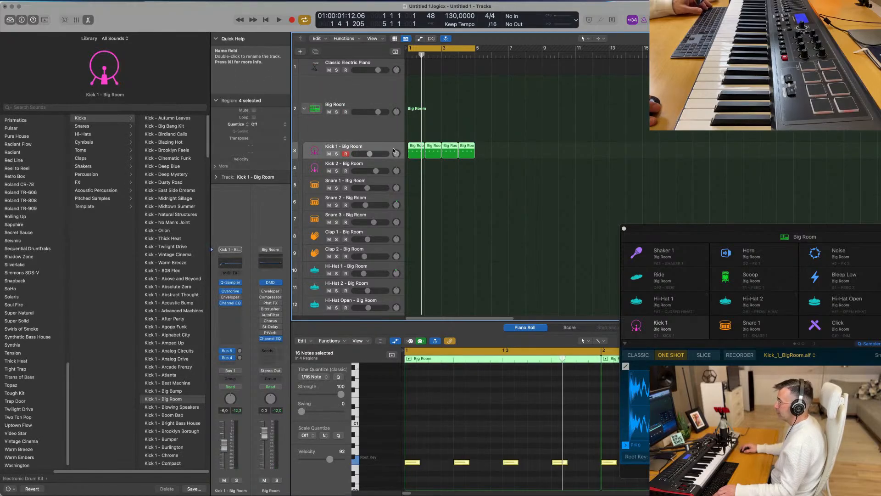
left_click(538, 212)
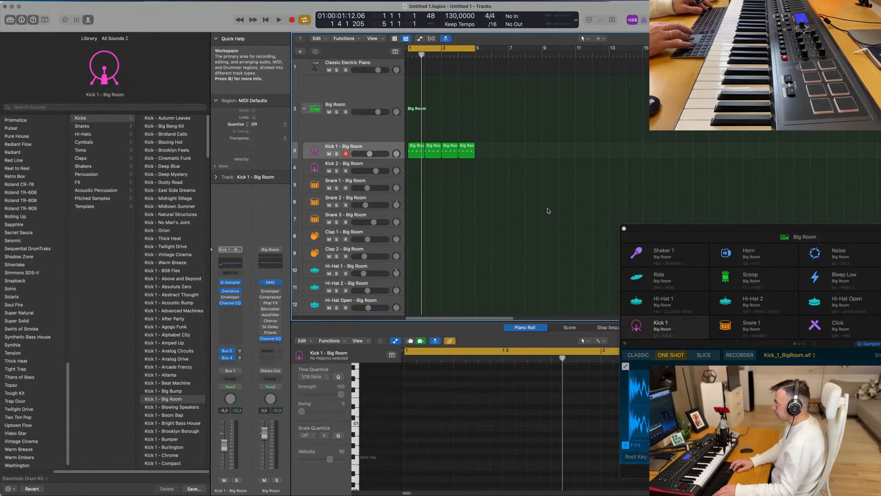
key("space")
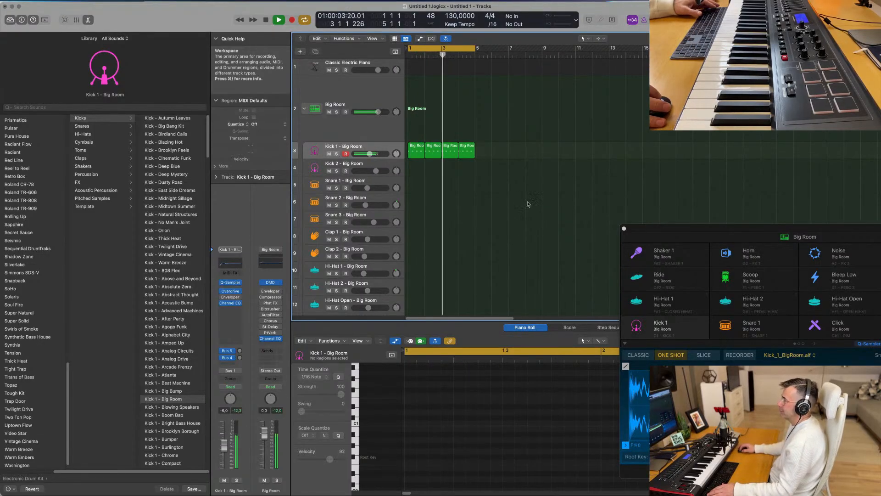
Step: Copy the first Kick 1 region onto the Snare 1 track at bar 1
left_click(410, 156)
scroll(421, 167, "down", 1)
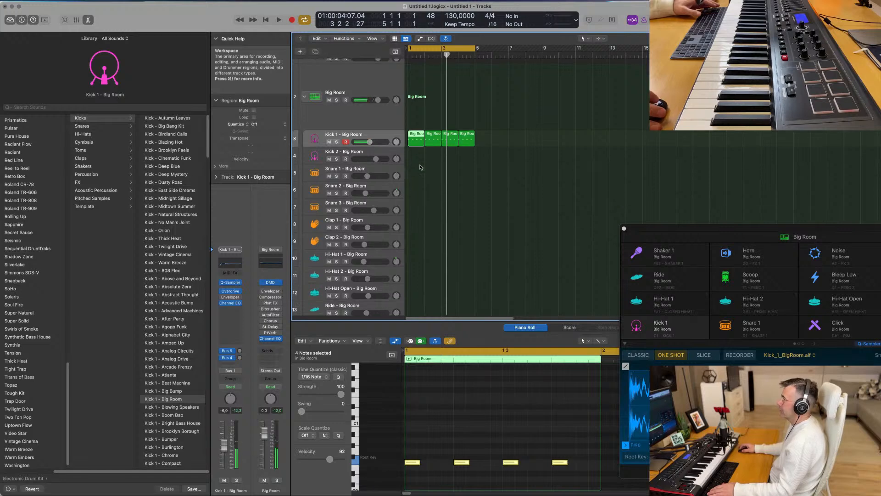
left_click_drag(416, 142, 416, 177)
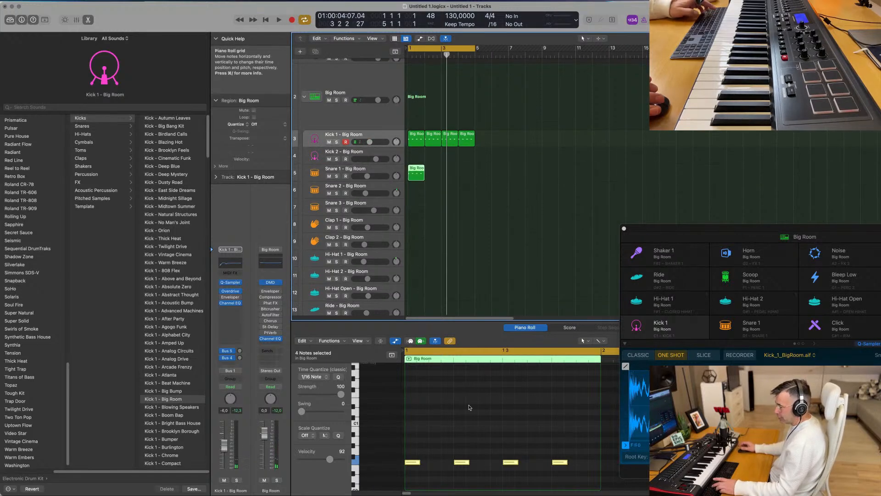
Step: Delete the first and third notes of the Snare 1 region and raise the remaining two notes by one octave
left_click_drag(392, 469, 399, 465)
key("Delete")
left_click_drag(488, 436, 519, 474)
key("Delete")
left_click_drag(460, 439, 582, 477)
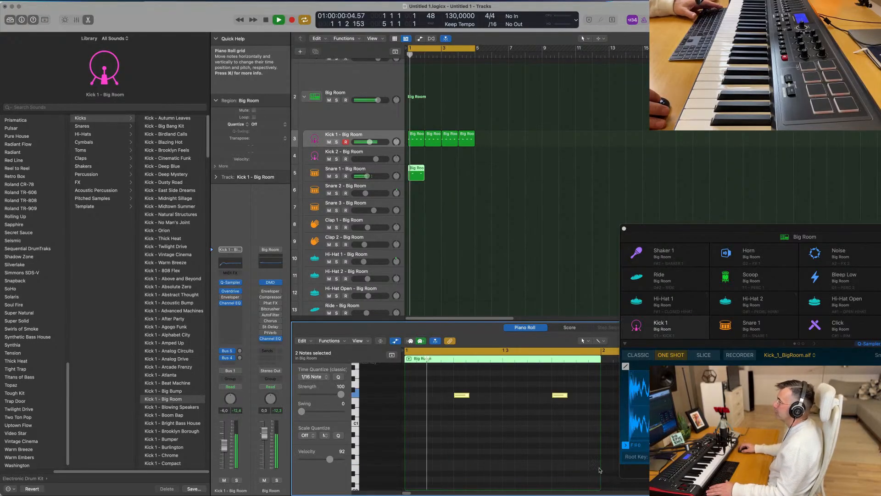
Step: Repeat the Snare 1 region to fill the first four bars
left_click(421, 173)
left_click_drag(421, 173, 473, 151)
Step: Copy the first Kick 1 region onto the Hi-Hat 1 track and move its four notes to off-beats at a higher pitch
left_click_drag(415, 136, 412, 275)
left_click_drag(573, 431, 439, 460)
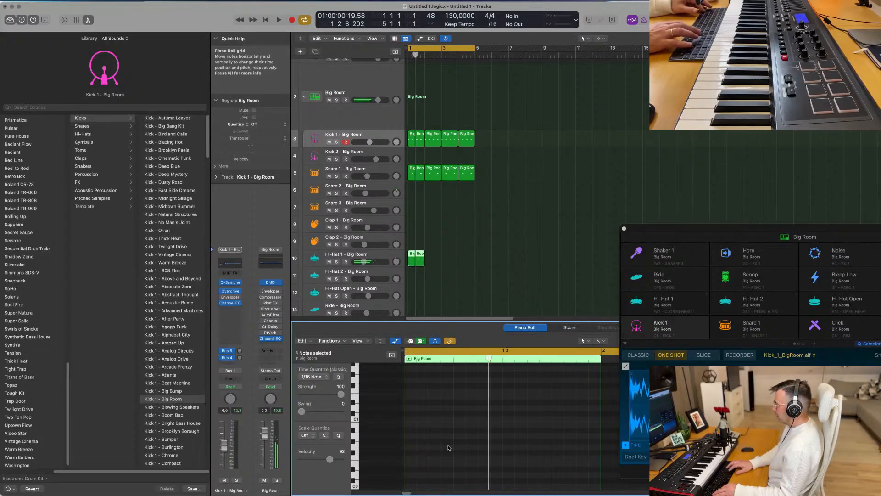
Step: Audition the pattern and repeat the Hi-Hat 1 region three times to fill the first four bars
key("space")
left_click_drag(448, 259, 419, 253)
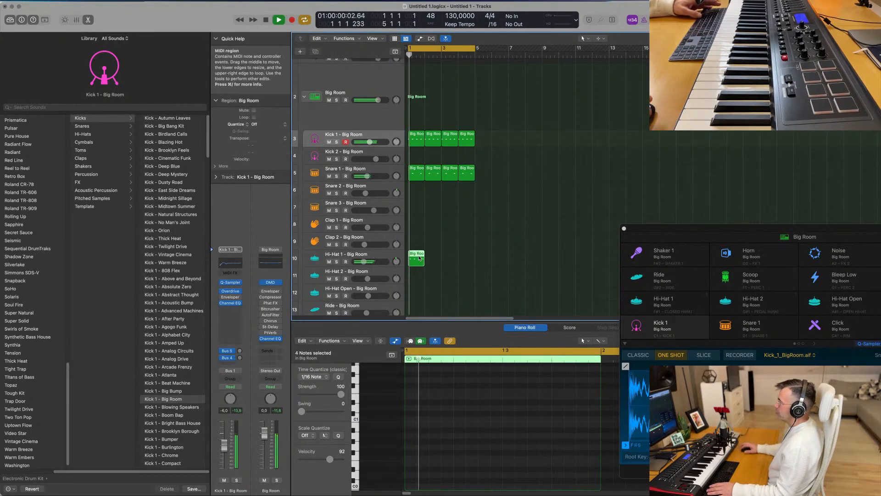
key("super+r")
key("super+r")
key("super+r")
scroll(492, 195, "down", 6)
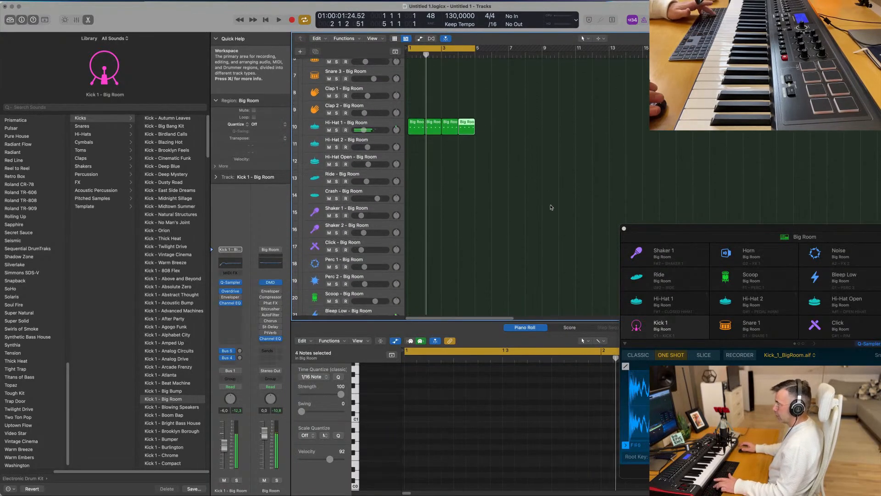
scroll(493, 196, "up", 1)
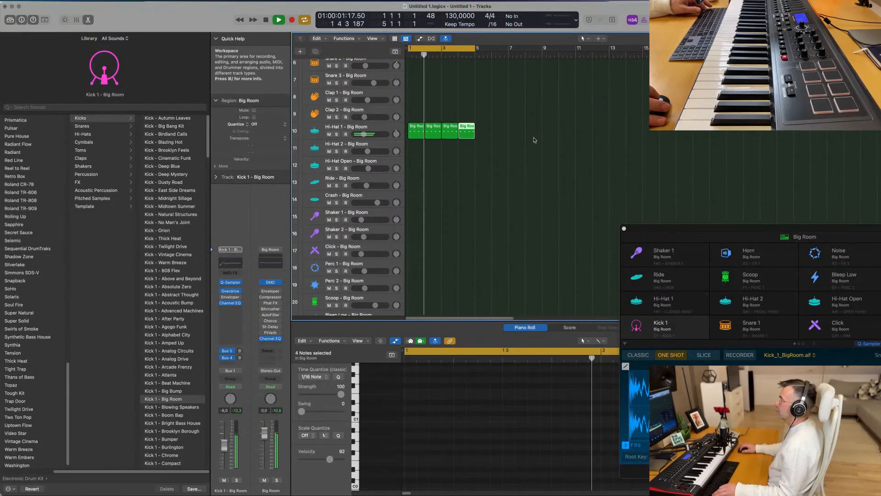
Step: Move all four Hi-Hat 1 regions onto the Hi-Hat 2 track and lower that track's volume to -11.8 dB
left_click(411, 144)
left_click_drag(521, 133, 419, 154)
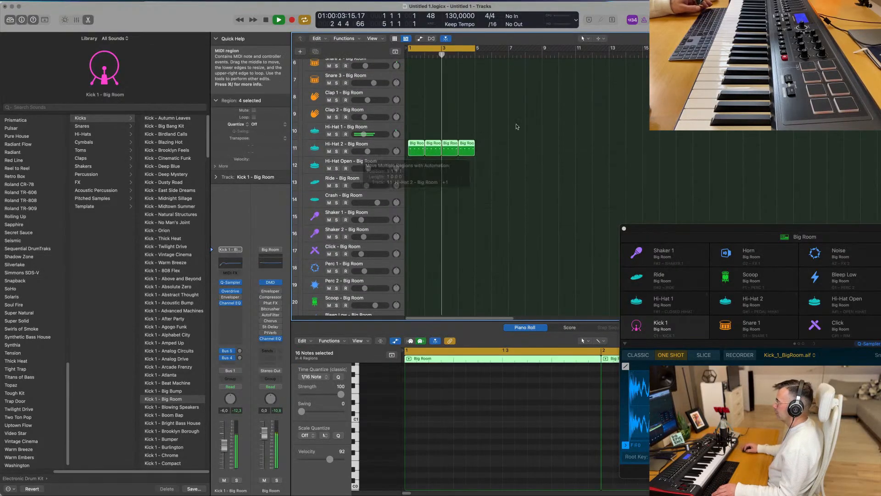
left_click(316, 148)
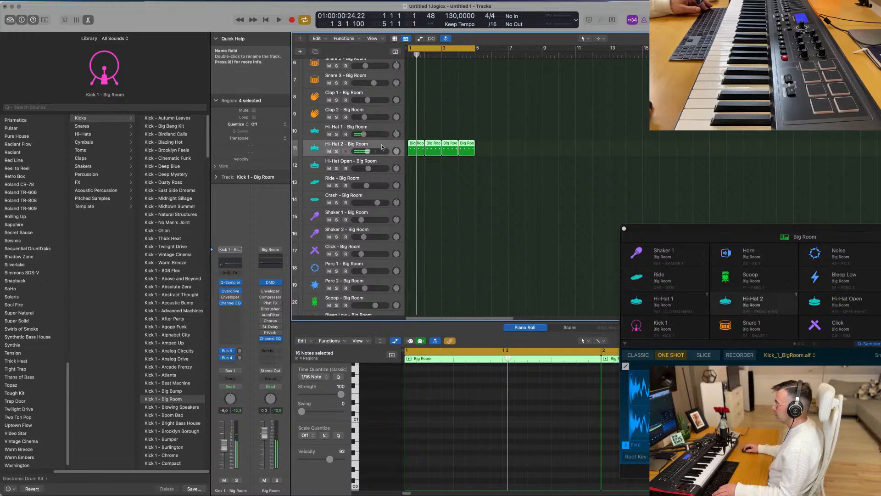
left_click_drag(225, 449, 224, 453)
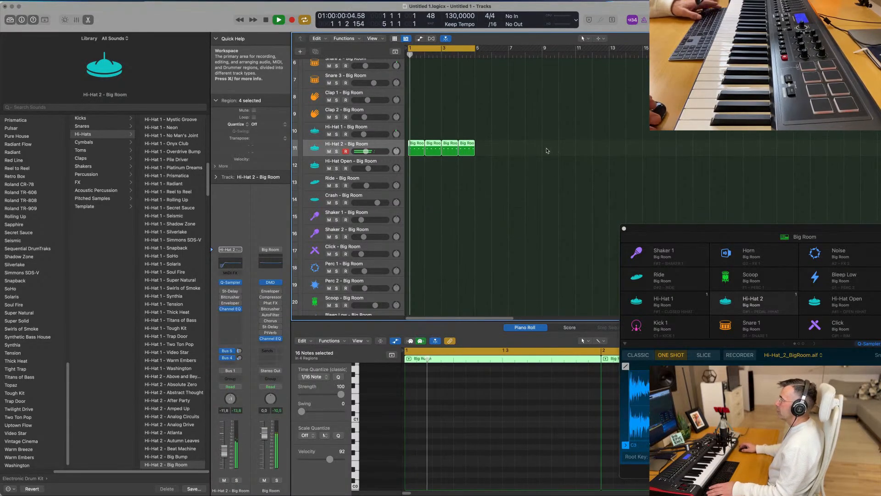
Step: Copy the first Hi-Hat 2 region onto the Ride track and shift its four notes onto the beats, one octave higher
scroll(459, 177, "down", 1)
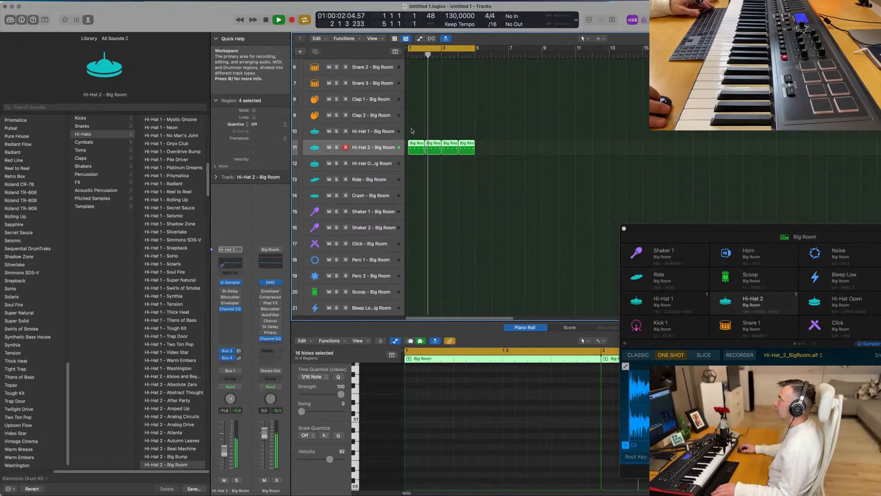
left_click(414, 143)
left_click_drag(415, 143, 416, 187)
key("space")
left_click_drag(429, 411, 606, 439)
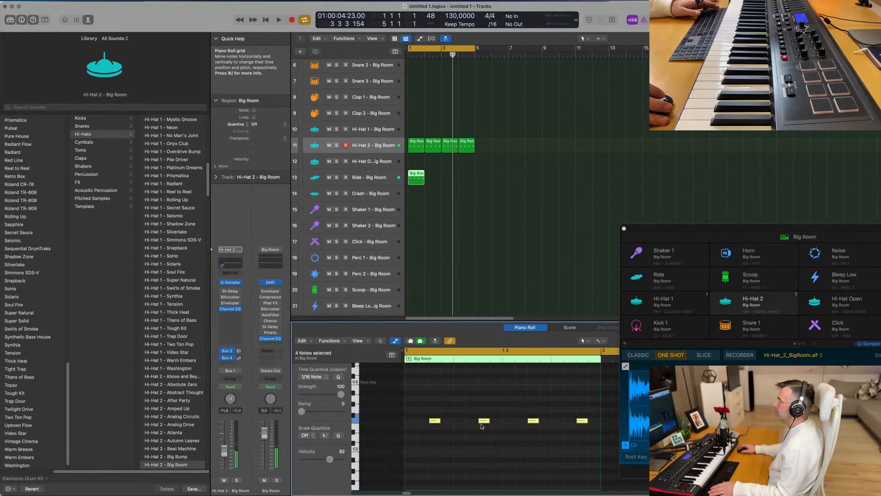
left_click_drag(435, 422, 411, 422)
Step: Play back the pattern and lower the Ride track's volume to -18.5 dB
key("space")
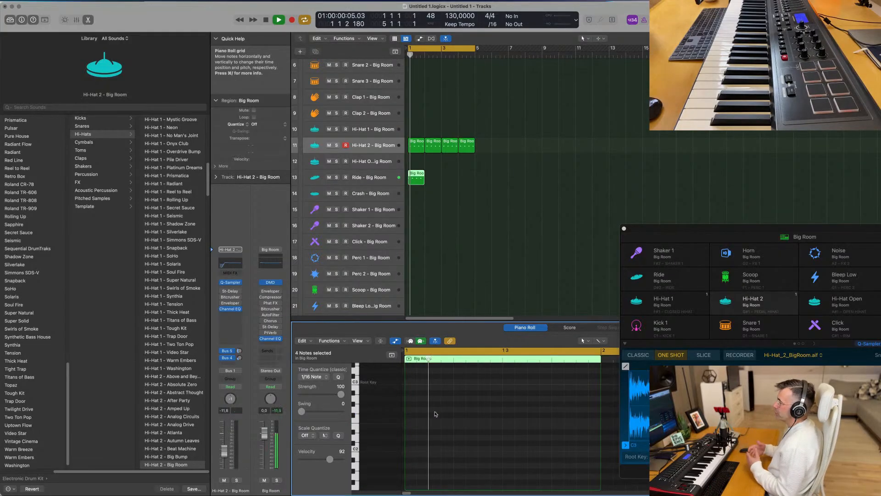
left_click(386, 177)
key("space")
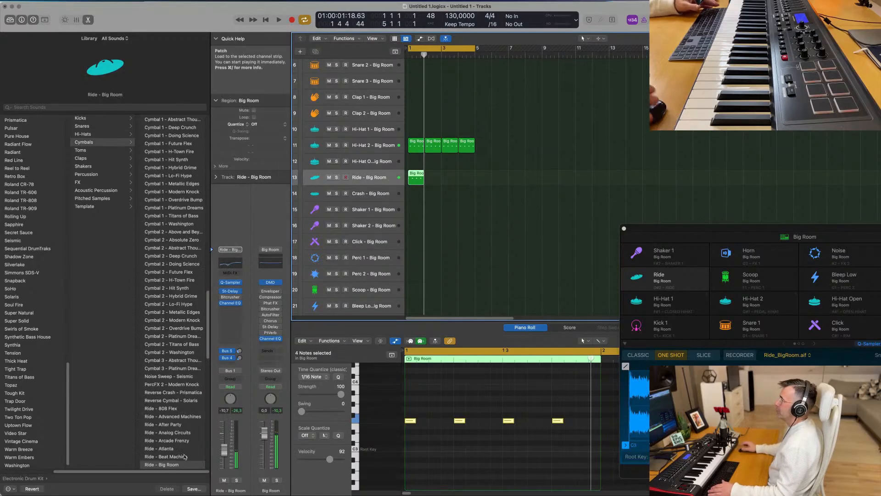
key("space")
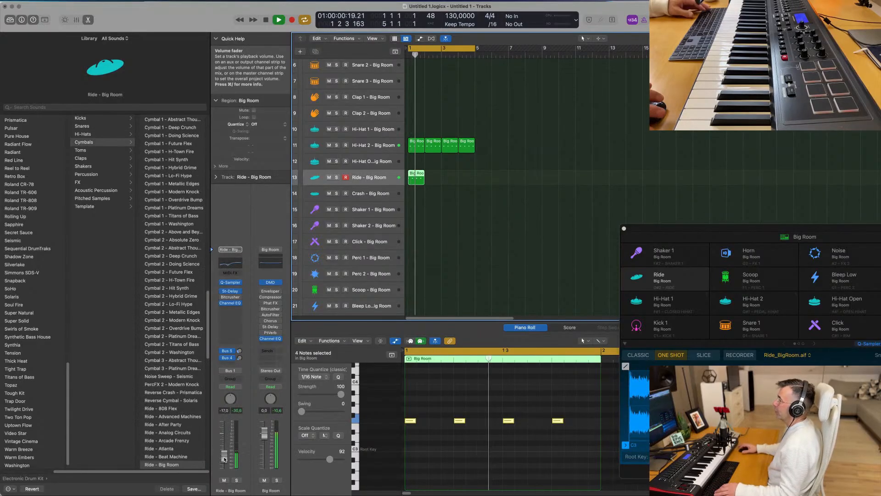
left_click_drag(224, 454, 224, 457)
key("space")
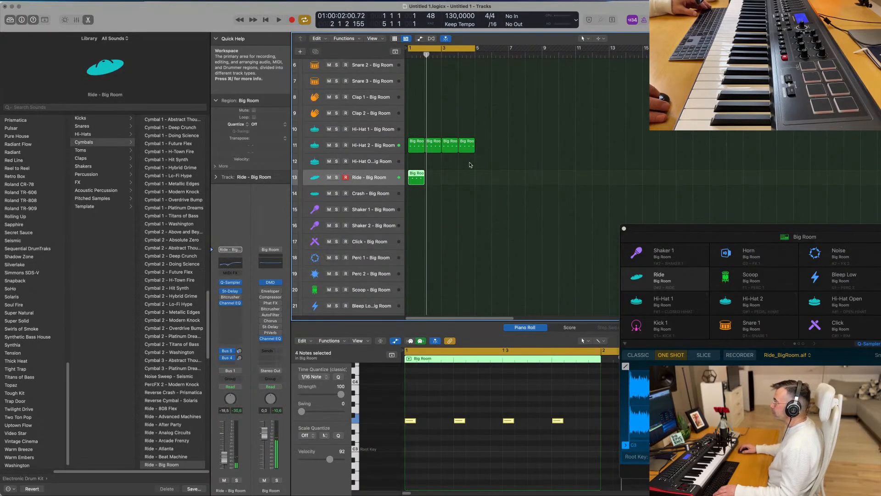
Step: Repeat the Ride region to fill the first four bars
left_click_drag(469, 168, 397, 185)
key("super+r")
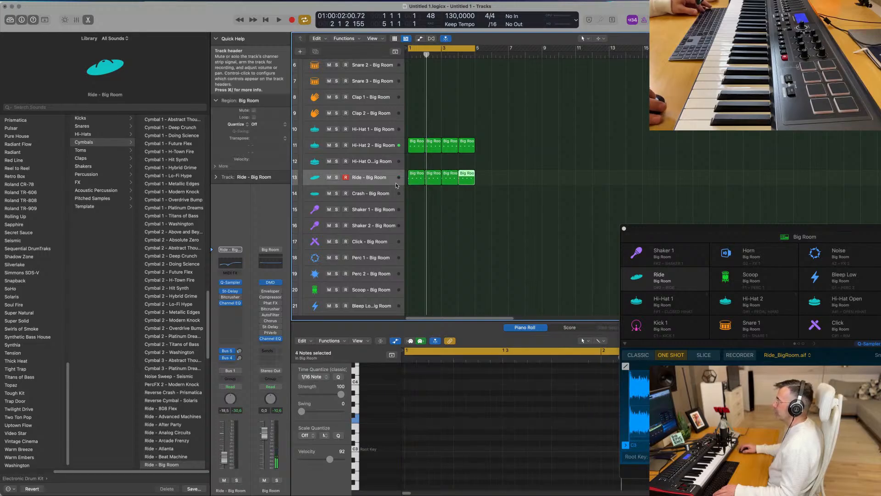
Step: Copy the first Hi-Hat 2 region onto the Shaker 2 track at bar 1 and audition it
scroll(440, 184, "down", 2)
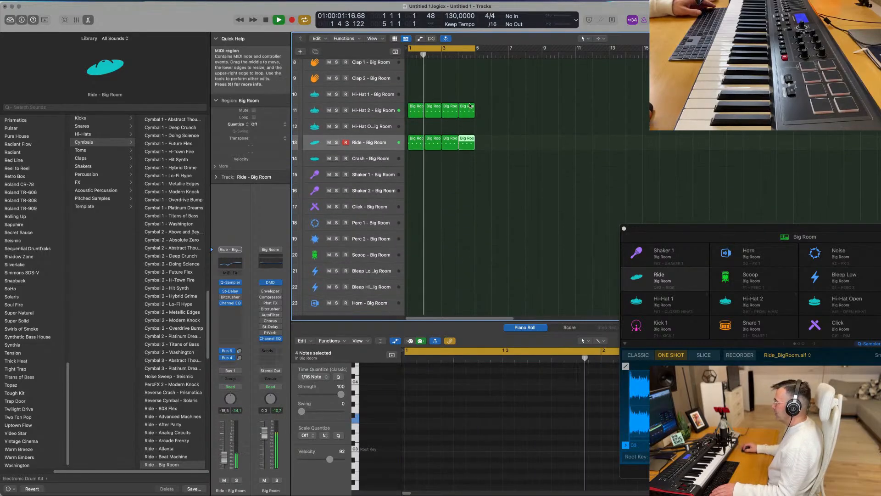
key("space")
left_click_drag(419, 111, 416, 190)
key("space")
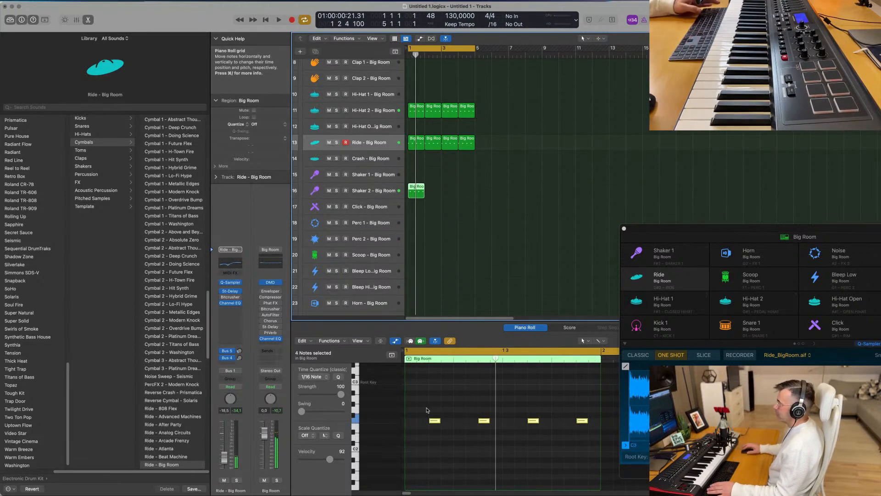
Step: Fill out the Shaker 2 pattern with copies of its four notes at other sixteenth positions and pitches, and audition it
left_click_drag(434, 423, 444, 404)
key("space")
key("space")
key("space")
key("space")
key("space")
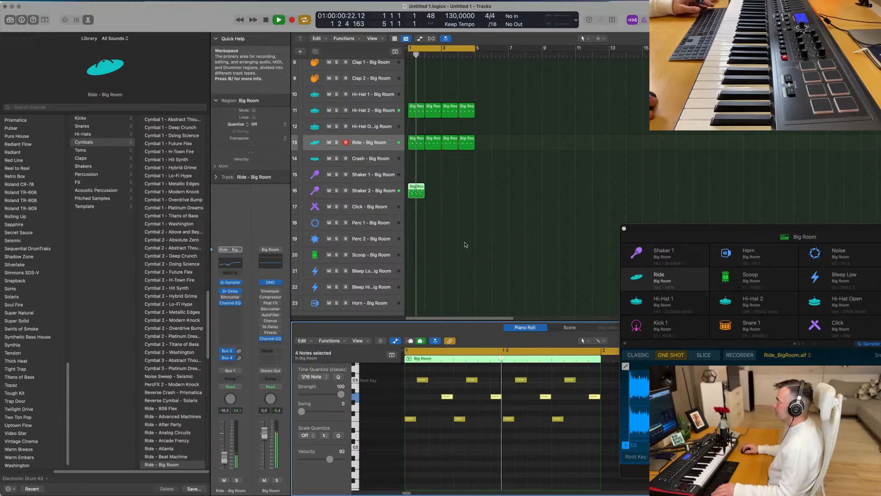
key("space")
Step: Repeat the Shaker 2 region to fill the first four bars
left_click_drag(431, 187, 423, 190)
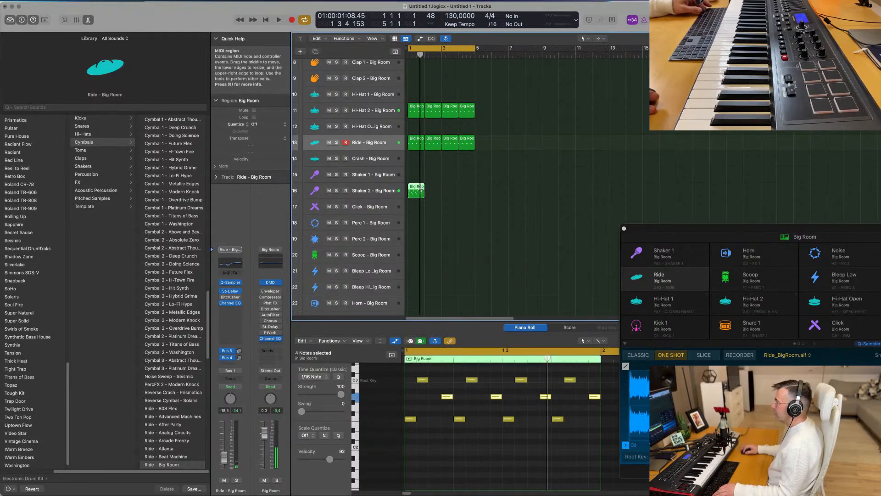
key("super+r")
key("super+r")
key("super+r")
left_click(422, 194)
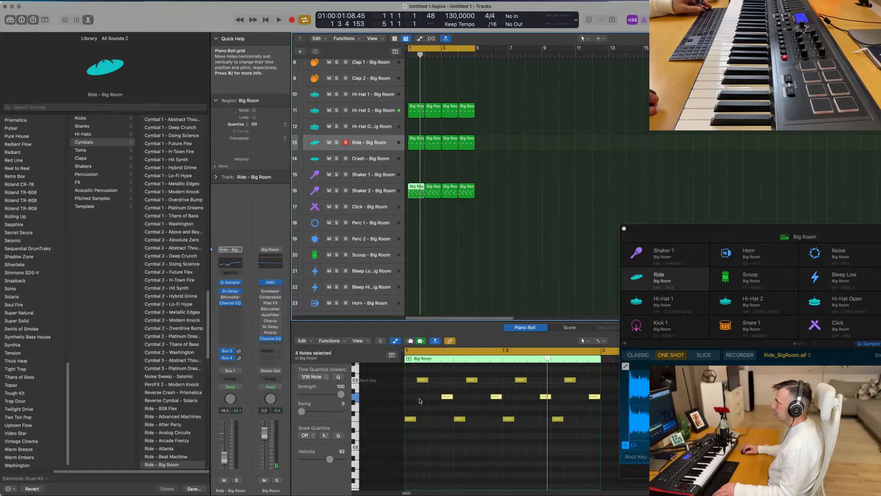
Step: Play back the loop and set the Shaker 2 track's volume to about -28 dB
key("space")
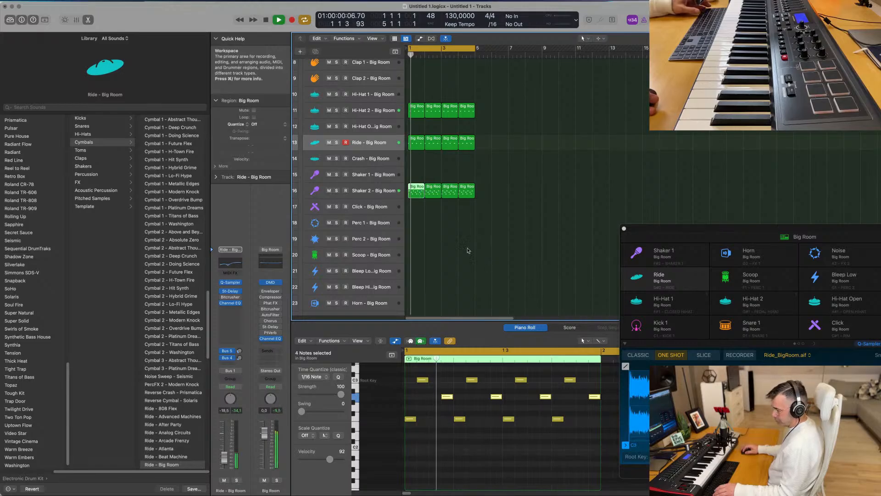
left_click(384, 193)
key("space")
key("space")
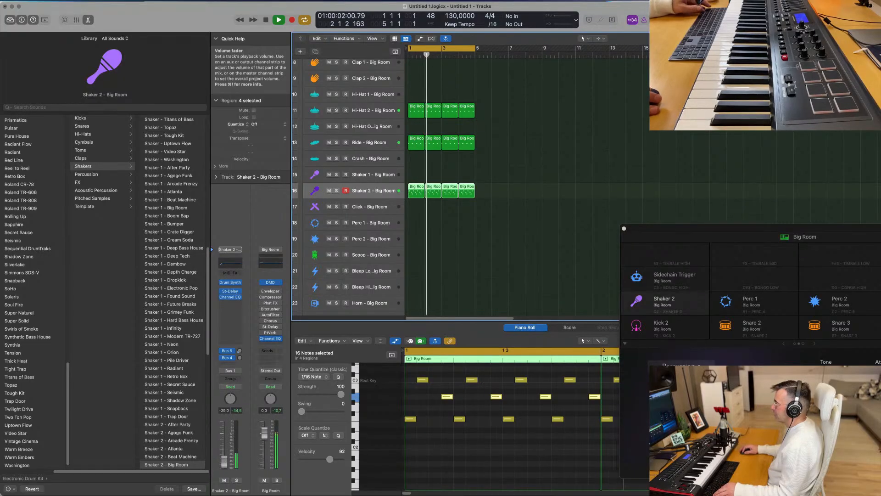
Step: Open Alchemy on the Classic Electric Piano track, hide the Library, and move the plug-in window clear of the track list
scroll(520, 185, "up", 8)
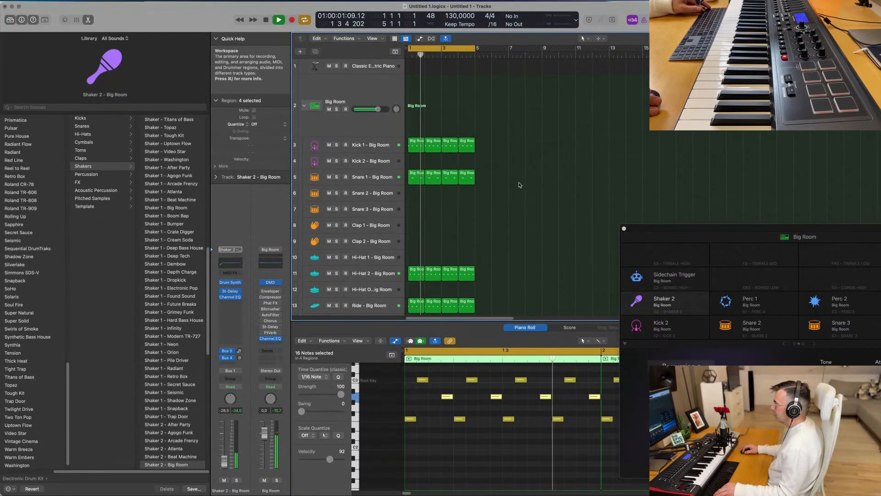
left_click(368, 71)
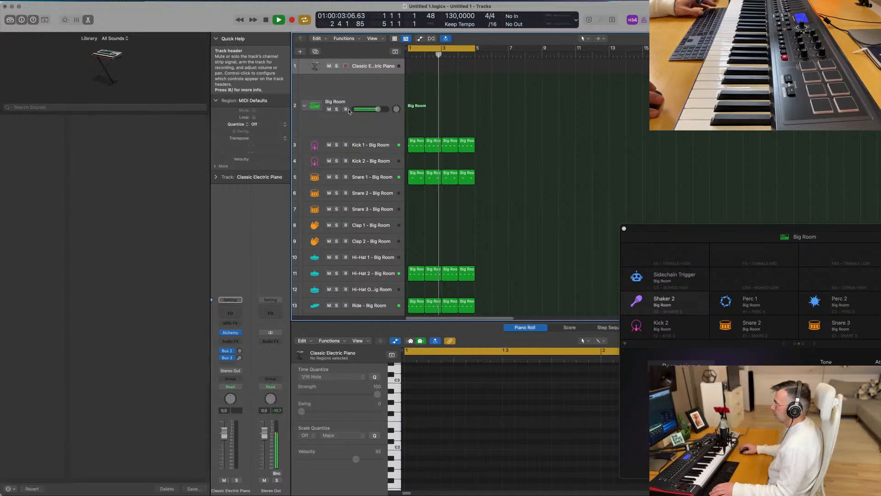
left_click(232, 334)
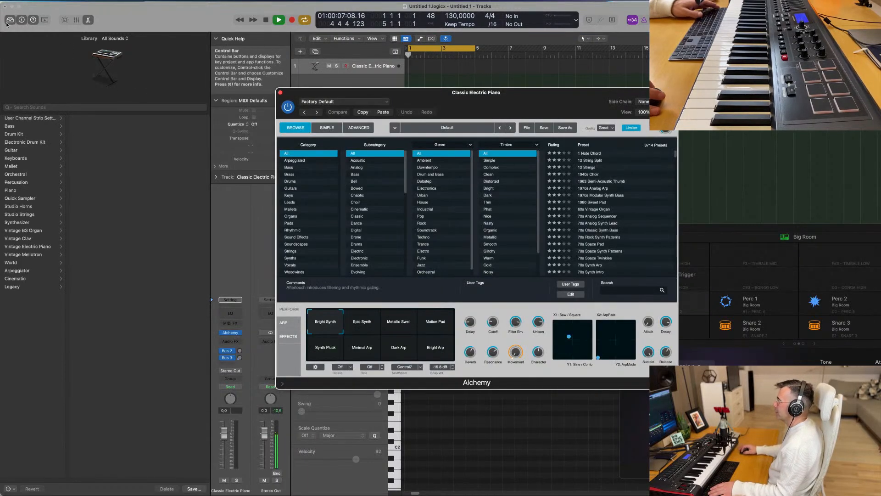
left_click(9, 20)
left_click_drag(443, 97, 494, 106)
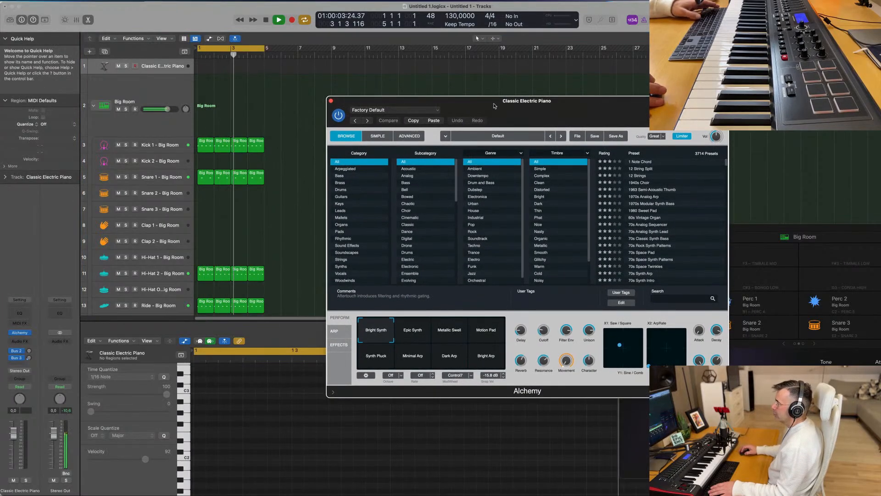
left_click_drag(565, 104, 551, 70)
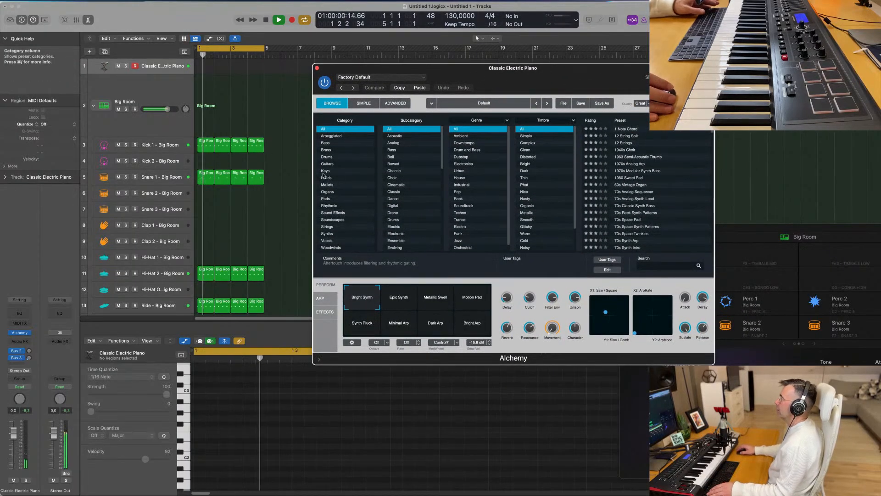
Step: Load the Antarctic Sun preset from Alchemy's Keys category
left_click(327, 171)
scroll(642, 205, "down", 3)
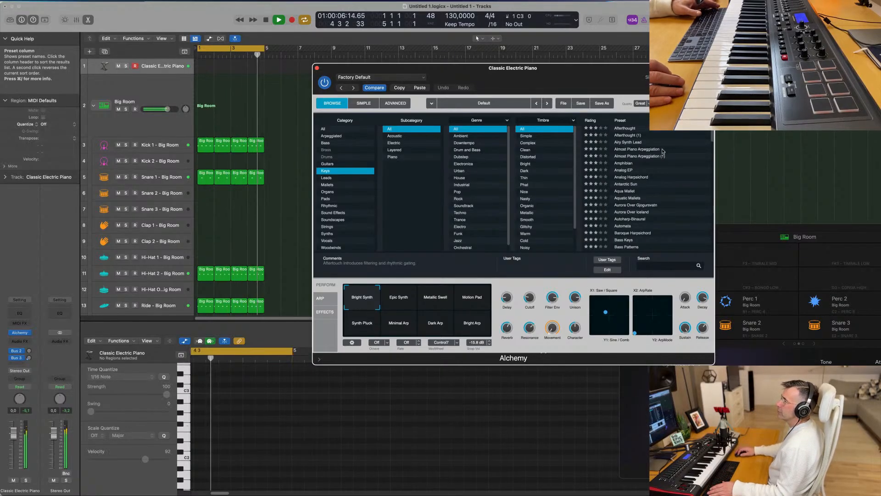
scroll(660, 193, "down", 2)
left_click(635, 155)
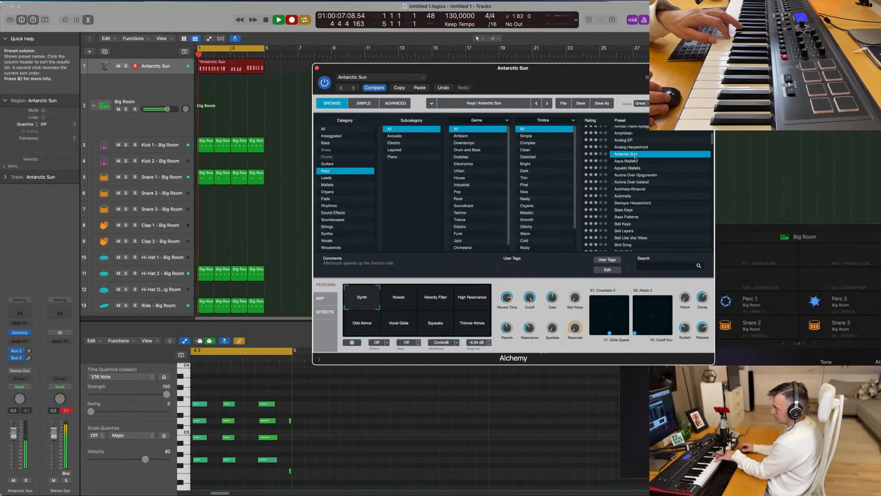
Step: Finish recording the four-bar Antarctic Sun chord part and open its region in the Piano Roll for playback
key("space")
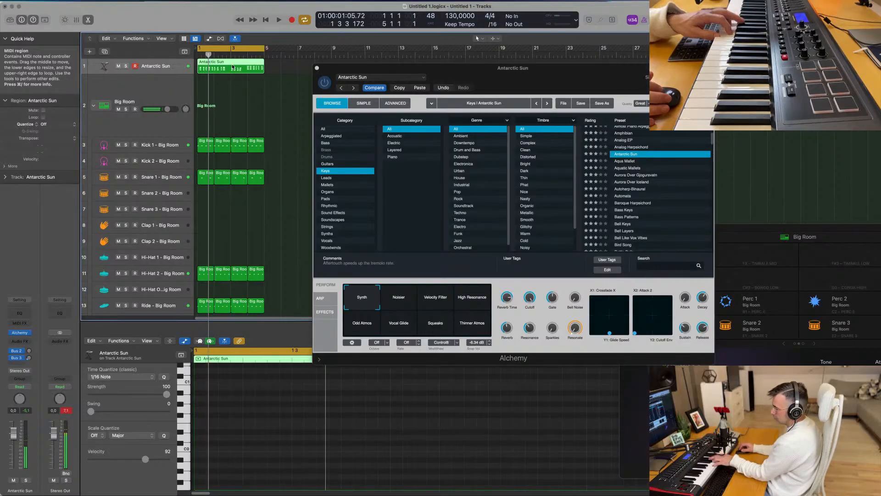
key("e")
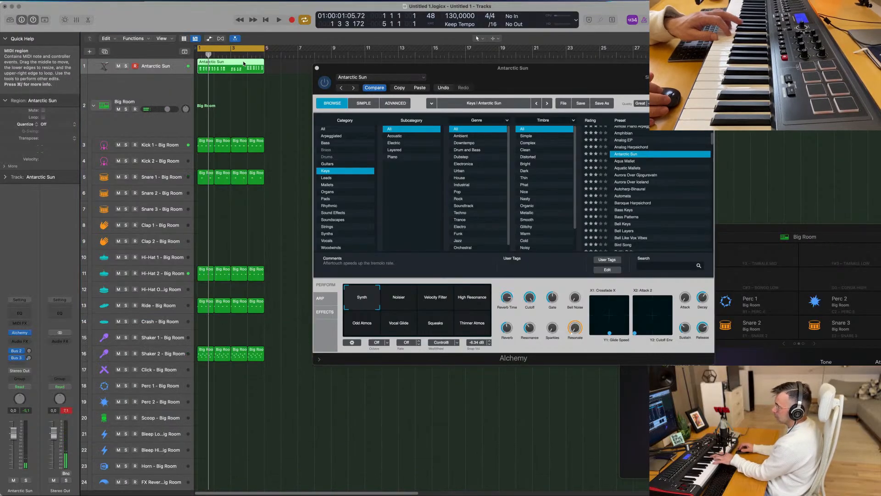
key("e")
key("space")
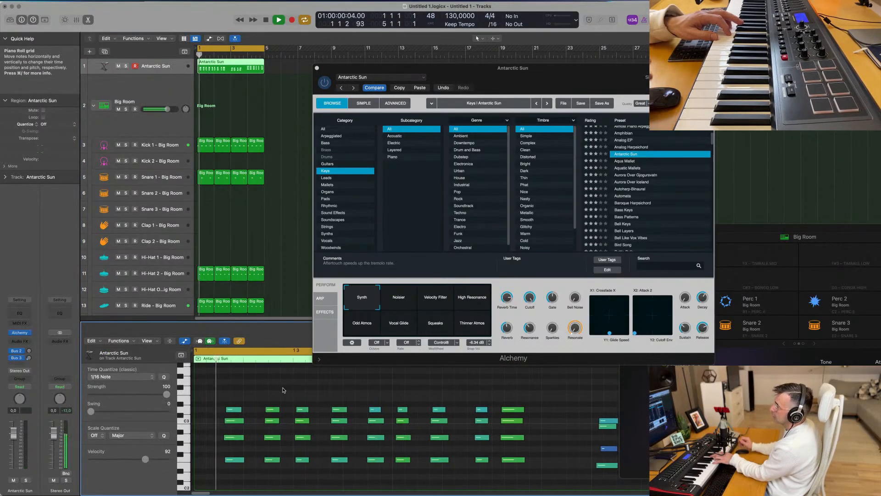
Step: Try moving the first chord to the start of bar 1 and quantizing all notes to 1/16, and listen
left_click_drag(222, 397, 219, 480)
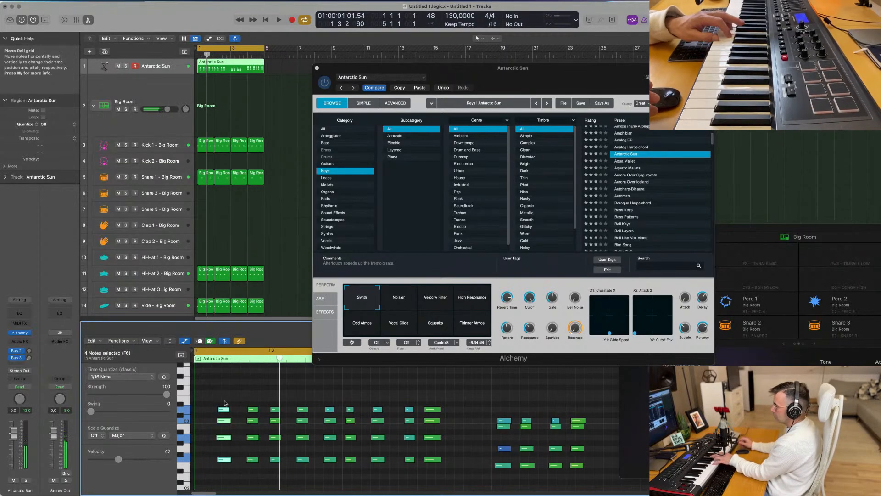
left_click_drag(224, 410, 201, 411)
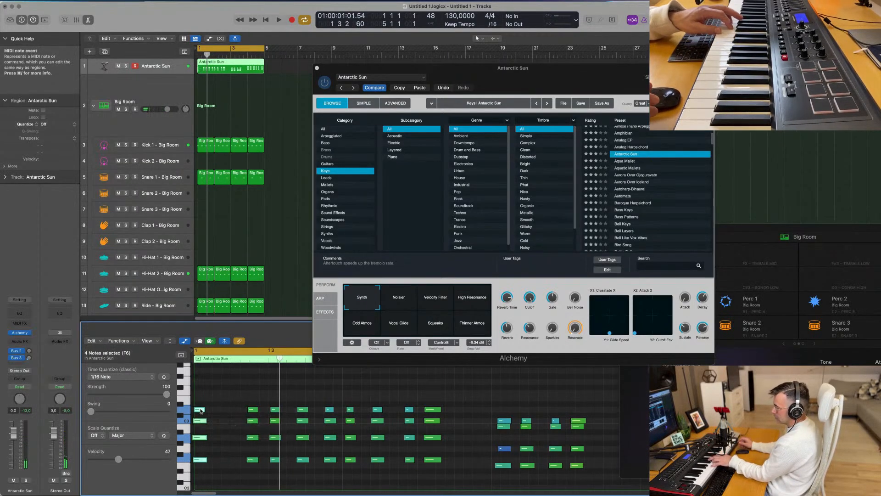
key("super+a")
key("q")
left_click(235, 394)
key("space")
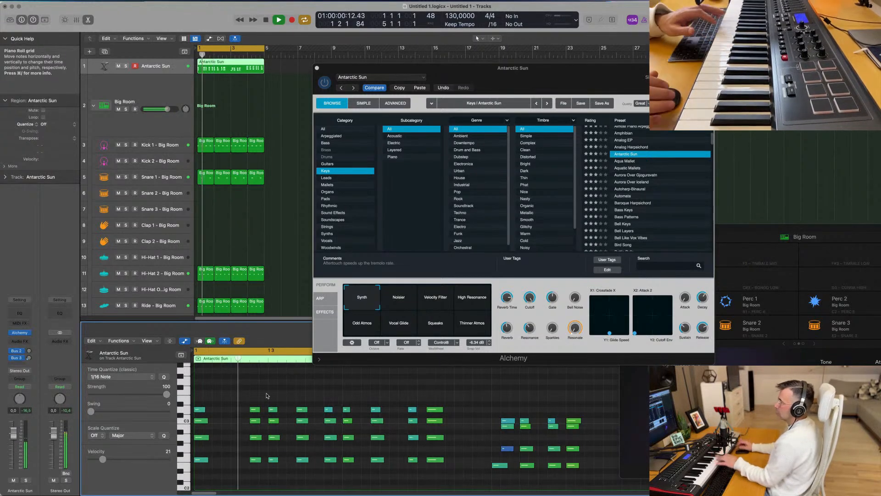
key("space")
Step: Try shifting the second chord earlier in bar 1 and play back the result
left_click_drag(245, 400, 254, 485)
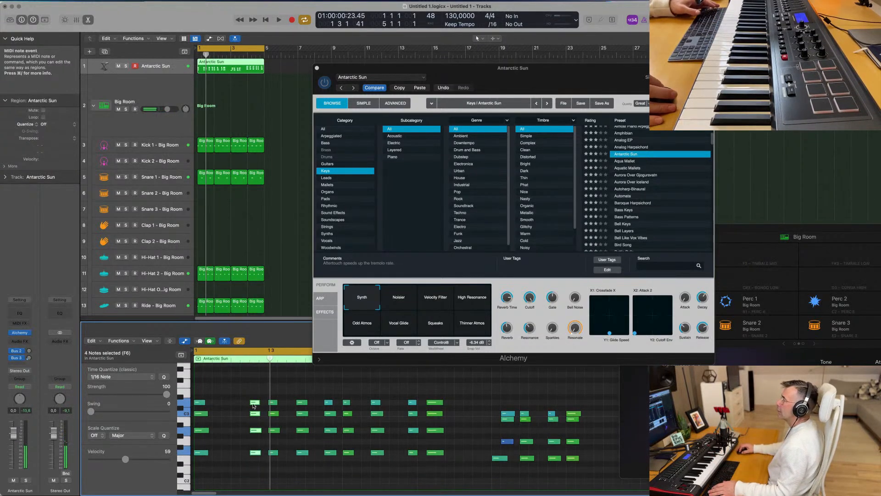
left_click_drag(253, 405, 235, 404)
key("space")
key("space")
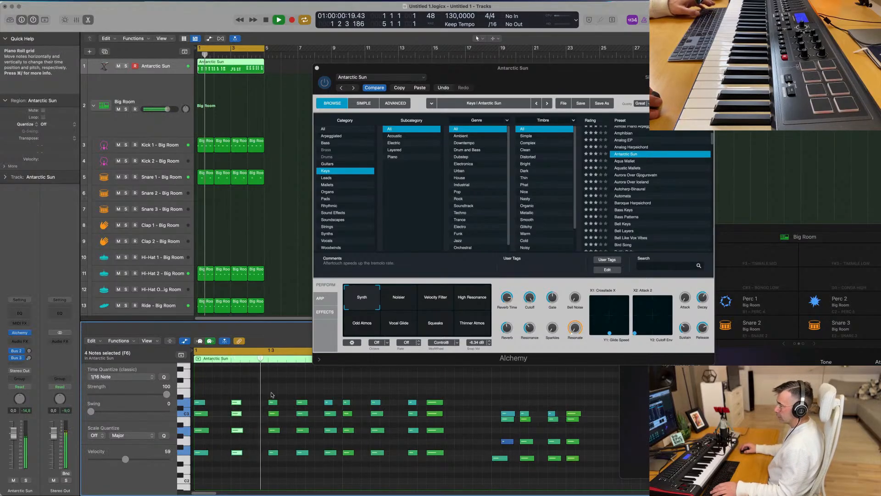
key("space")
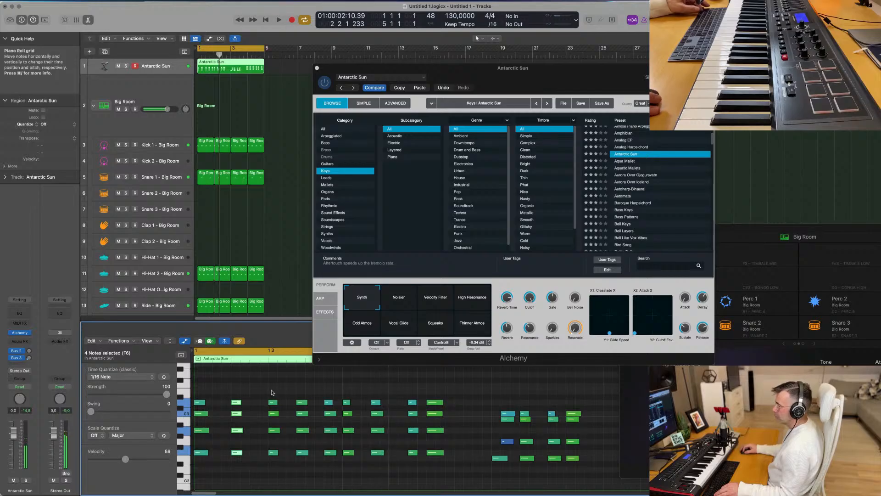
Step: Undo the chord shifts and the quantization of the recorded notes
key("super+a")
key("q")
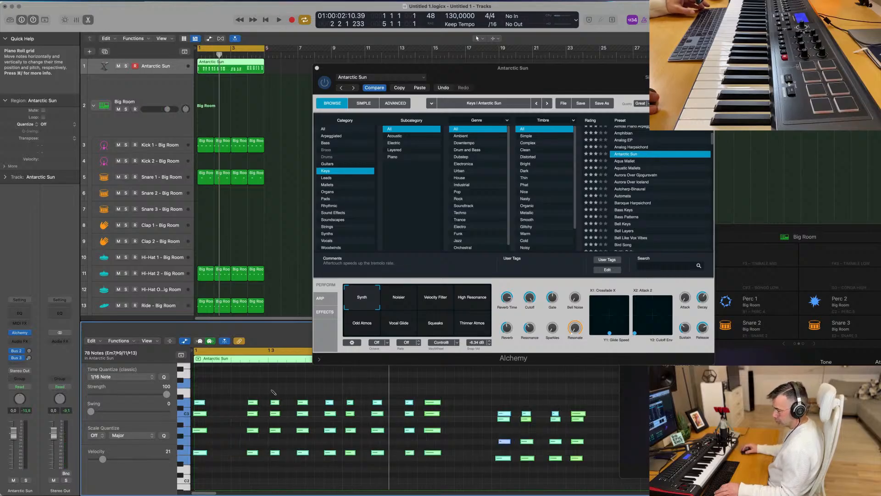
key("super+z")
Step: Copy the first chord to the start of bar 1 and quantize all notes to 1/16
key("space")
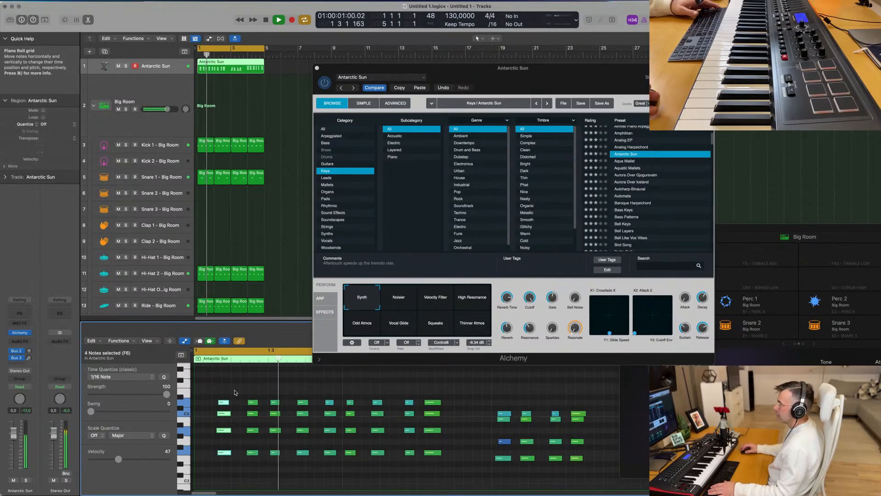
left_click_drag(228, 393, 226, 484)
scroll(245, 396, "up", 3)
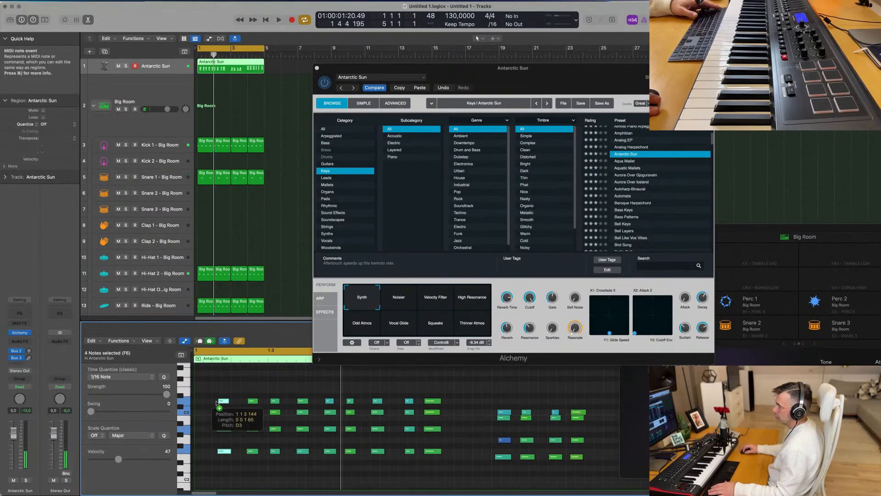
left_click_drag(216, 402, 200, 403)
key("super+a")
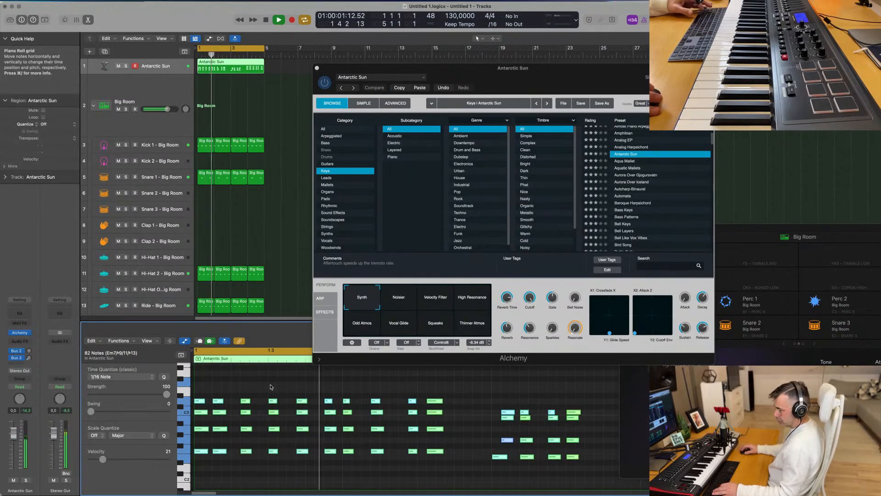
Step: Play back the quantized chords from bar 1 repeatedly to check their timing against the drums
key("space")
key("space")
scroll(297, 388, "left", 2)
key("space")
key("space")
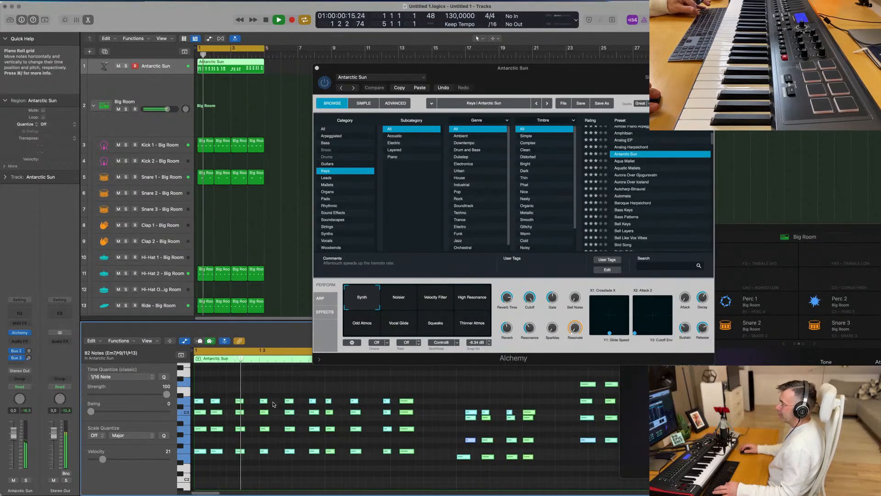
key("space")
key("space")
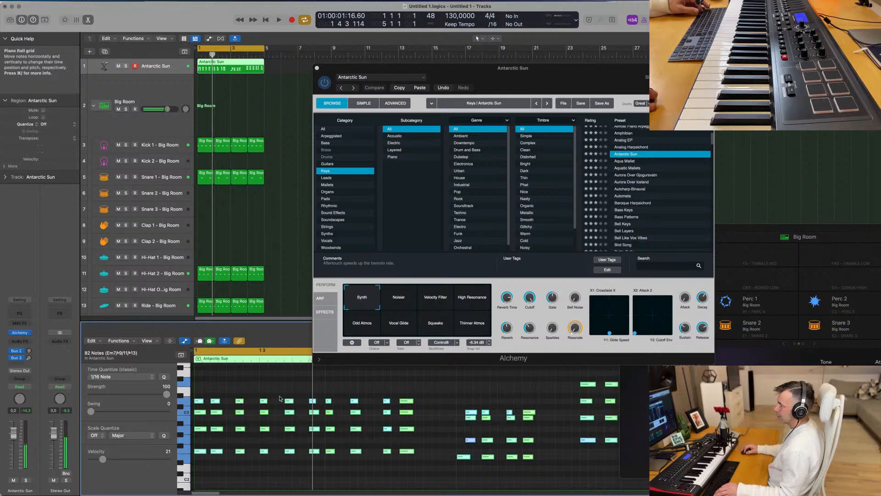
key("space")
Step: Shift the fifth chord of bar 1 slightly later and play back the pattern
left_click(289, 424)
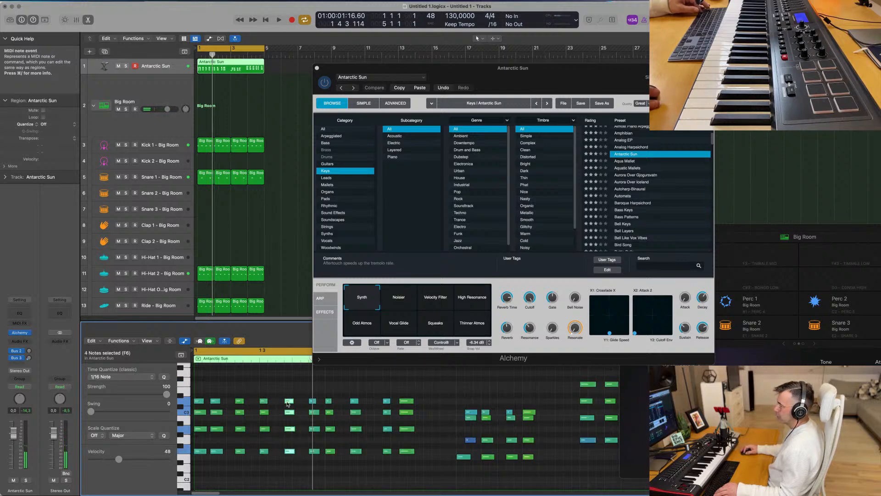
left_click_drag(288, 403, 295, 404)
key("space")
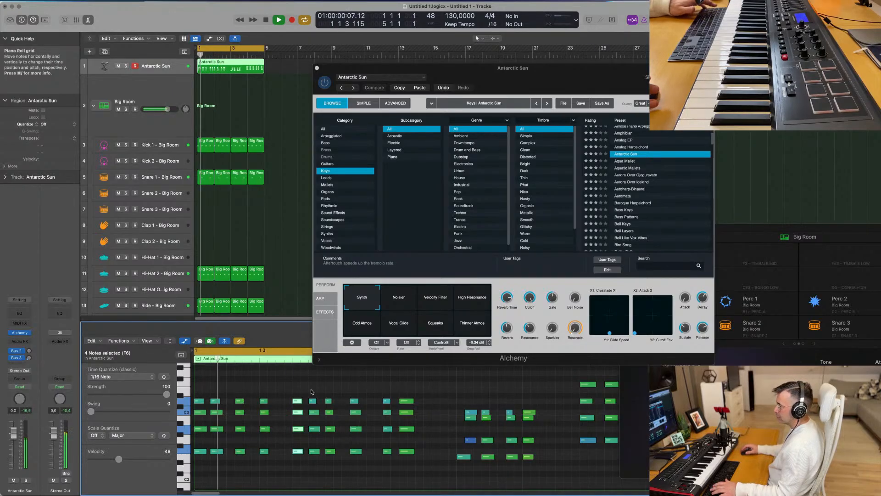
Step: Delete the four repeated chords that follow the sixth chord
scroll(330, 395, "down", 3)
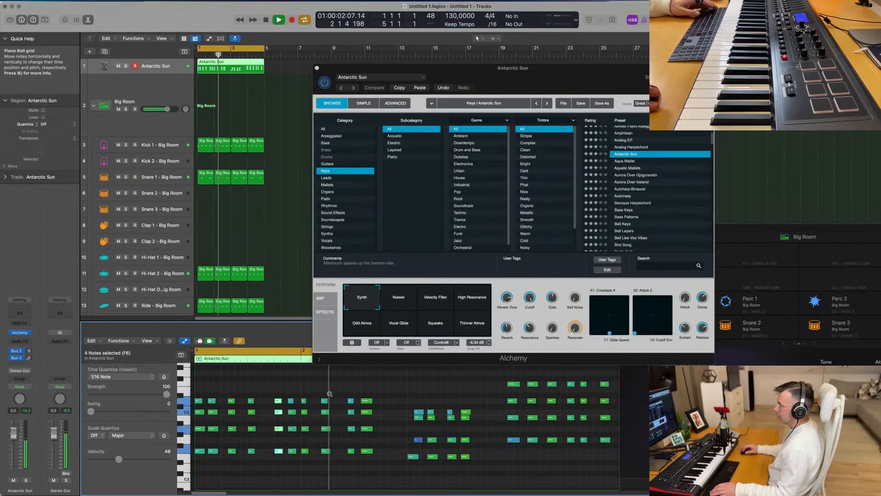
key("space")
left_click_drag(371, 395, 303, 472)
key("Delete")
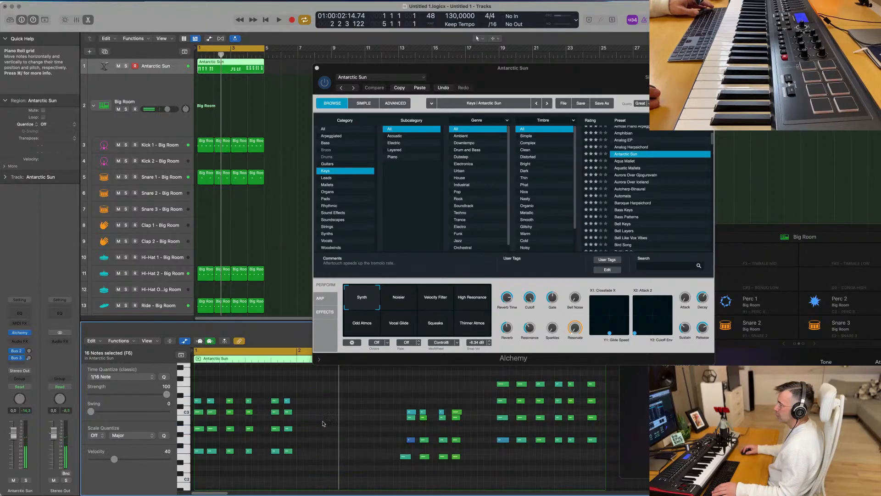
Step: Copy the six chords of bar 1 to the start of bar 2 and play back the result
left_click_drag(307, 401, 191, 465)
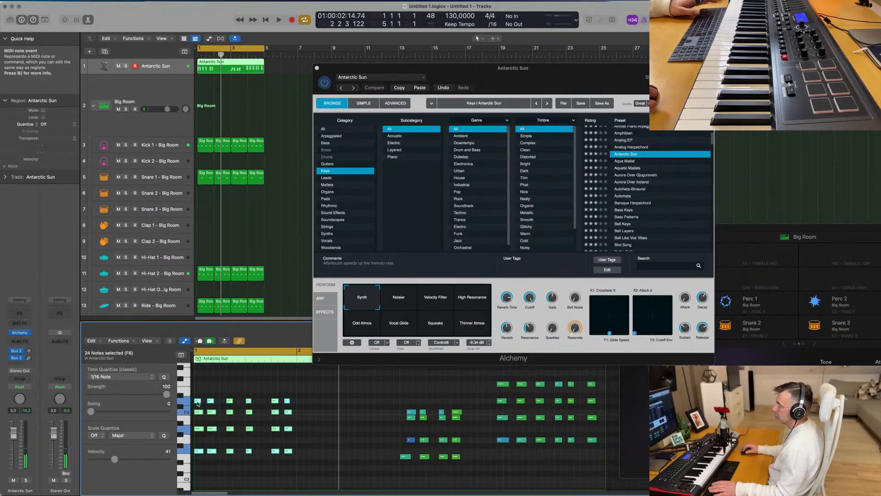
left_click_drag(198, 403, 299, 404)
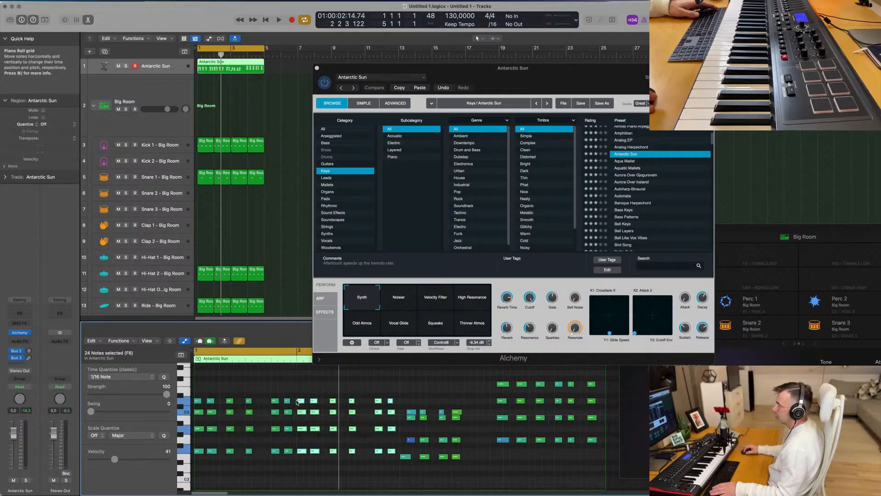
key("space")
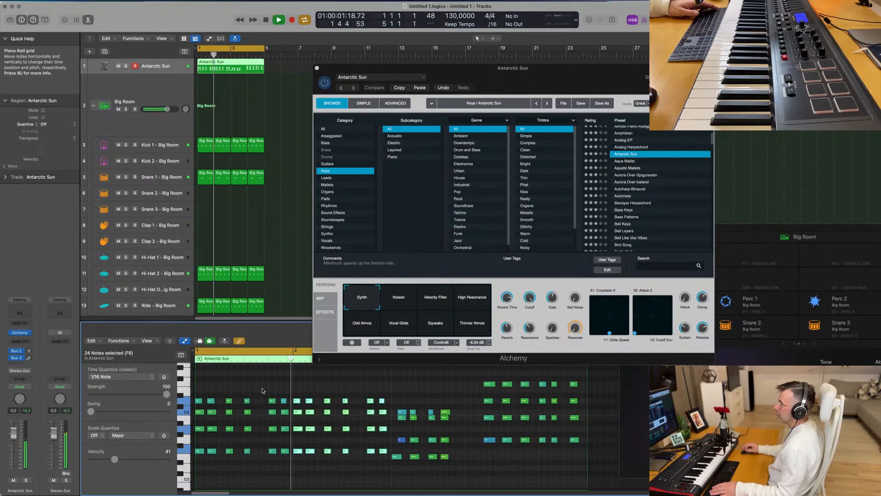
scroll(264, 391, "left", 1)
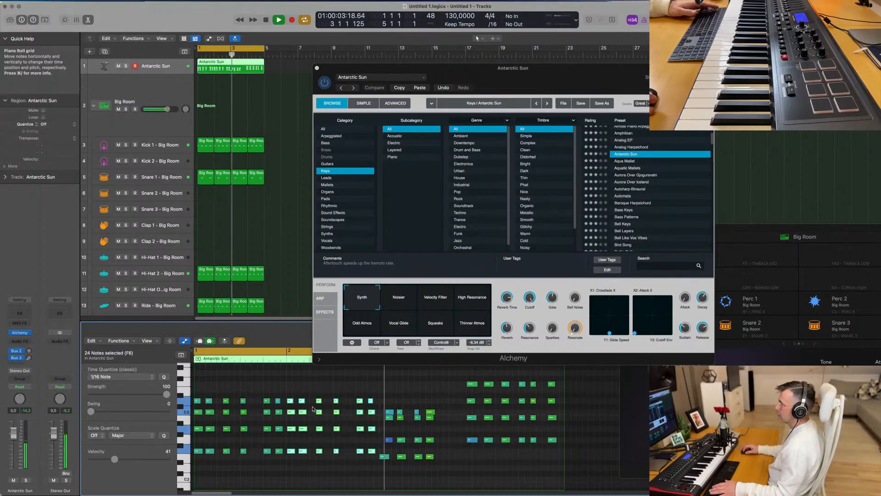
Step: Move the top three notes of bar 3's first chord to position 3 1 1 1 and play back the result
scroll(452, 436, "down", 2)
key("space")
key("space")
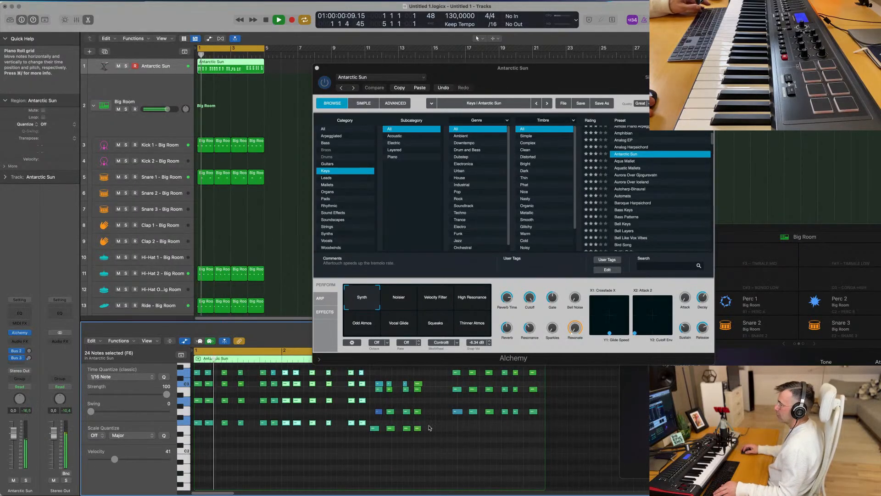
key("space")
left_click(380, 379)
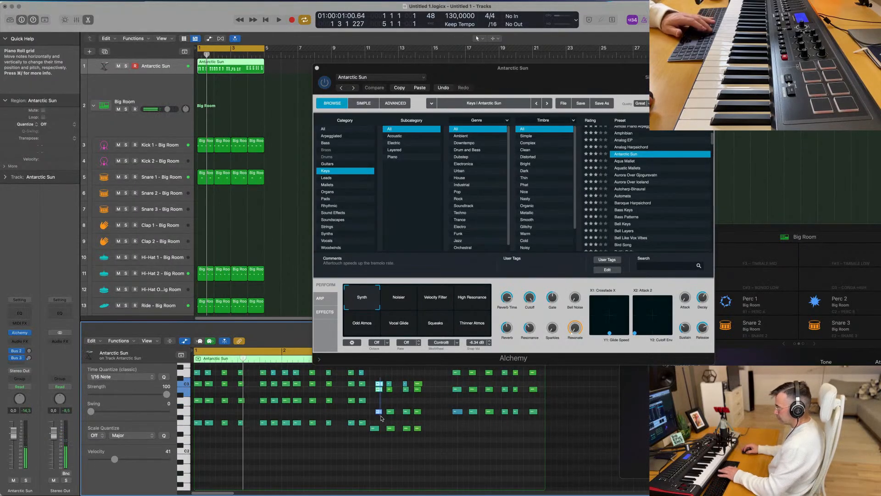
left_click_drag(379, 384, 375, 385)
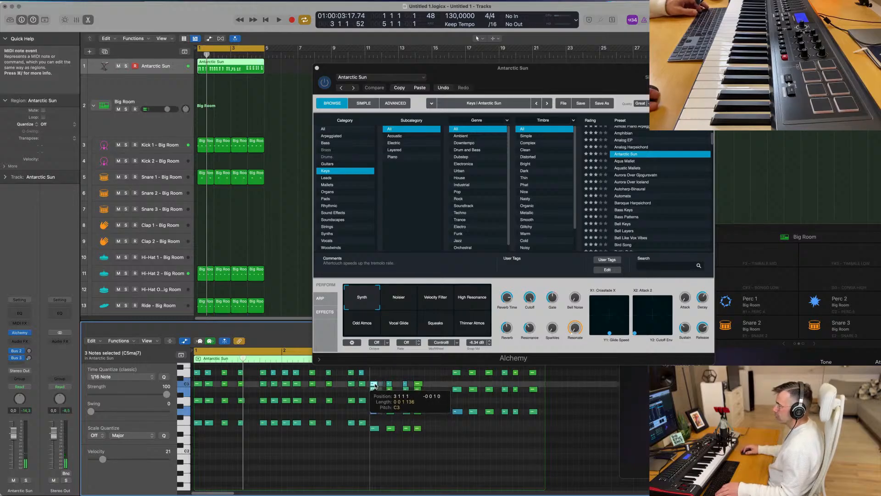
key("space")
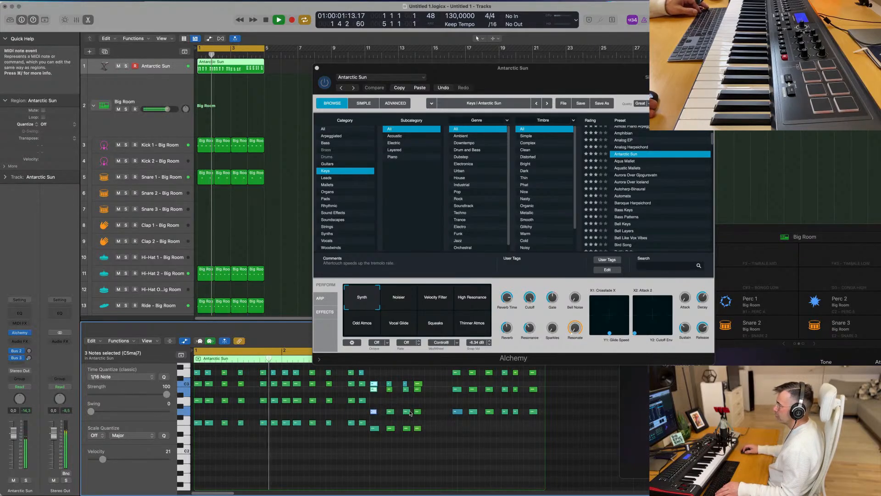
key("space")
Step: Shift the second chord of bar 3 slightly earlier and play back the pattern
key("super+Right")
scroll(408, 411, "up", 1)
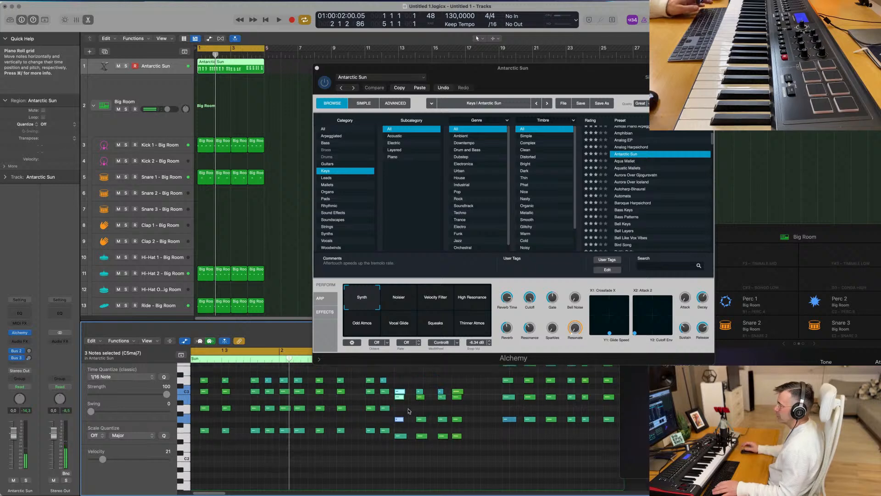
scroll(347, 380, "up", 1)
left_click_drag(422, 392, 426, 454)
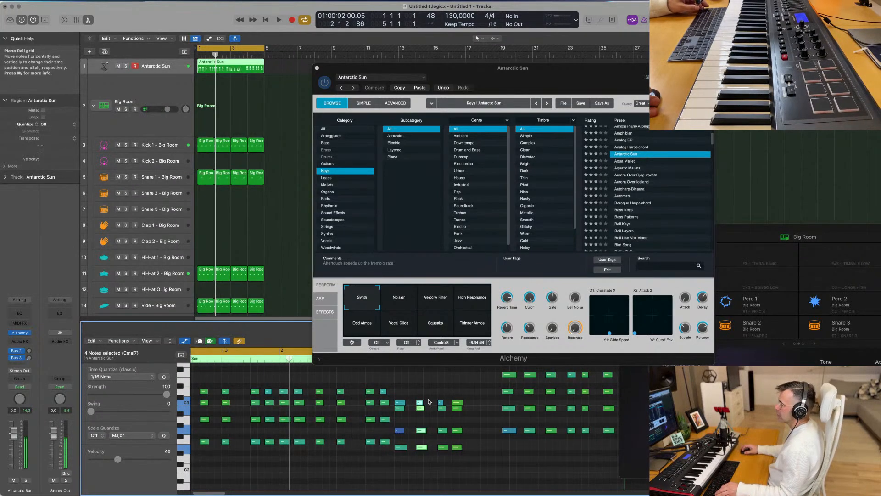
left_click_drag(420, 404, 416, 407)
key("space")
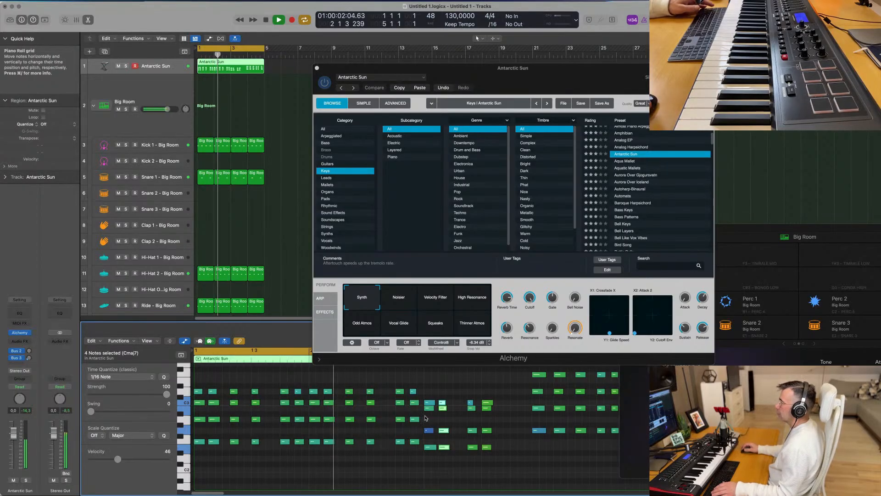
key("space")
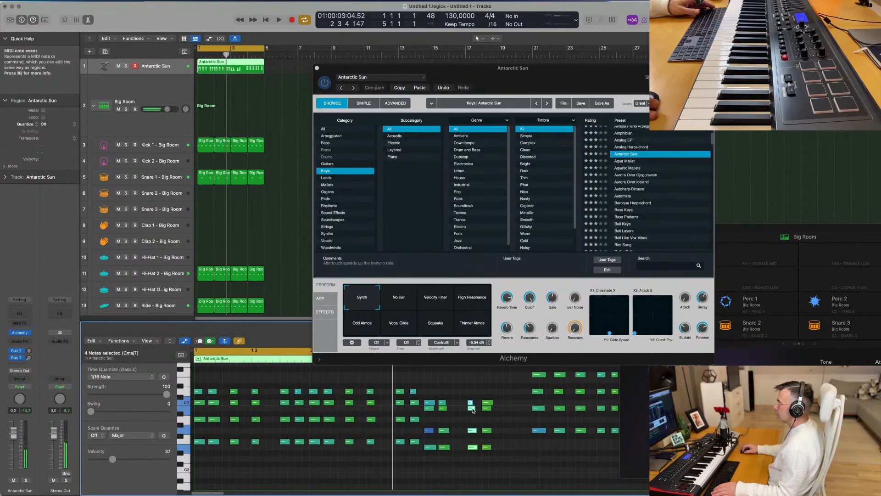
Step: Shift the third chord of bar 3 slightly earlier and copy the fourth chord further along the bar as a fifth
left_click_drag(471, 409, 465, 410)
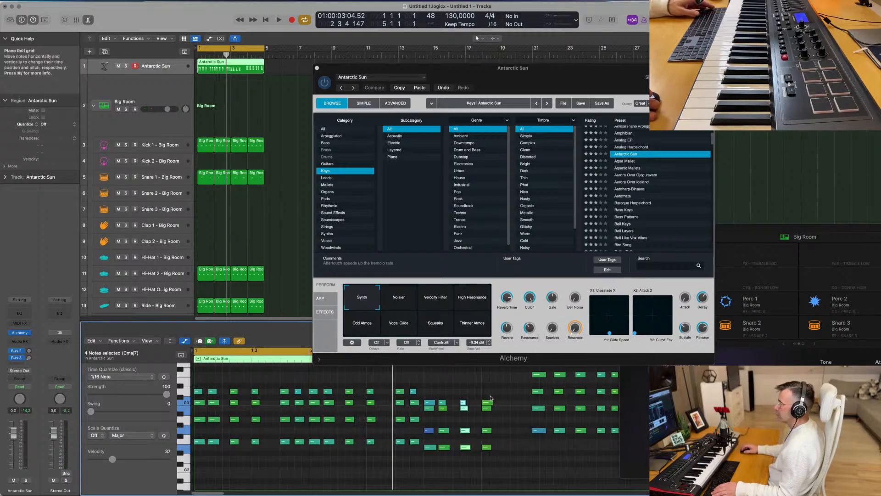
left_click_drag(490, 398, 489, 435)
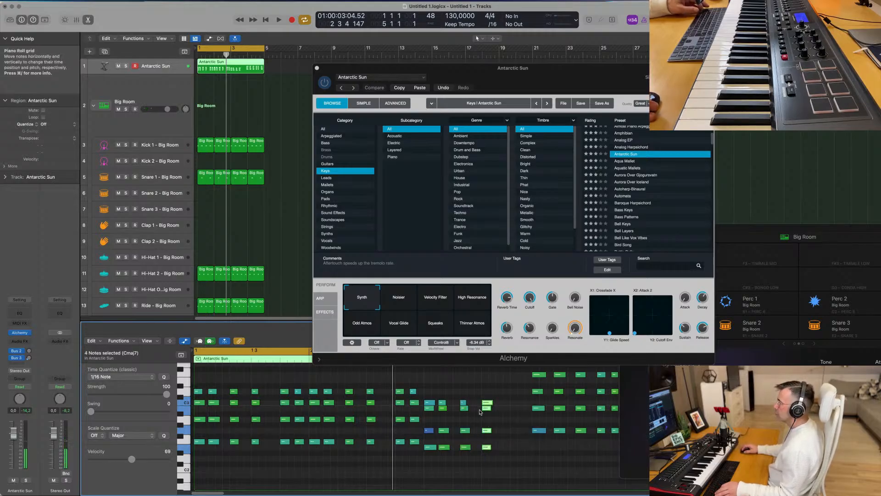
left_click_drag(487, 404, 516, 404)
Step: Move all six chords of bar 4 together so that they start at position 4 1 1 1, then play back
scroll(481, 391, "left", 3)
left_click_drag(447, 371, 526, 435)
left_click_drag(449, 376, 455, 375)
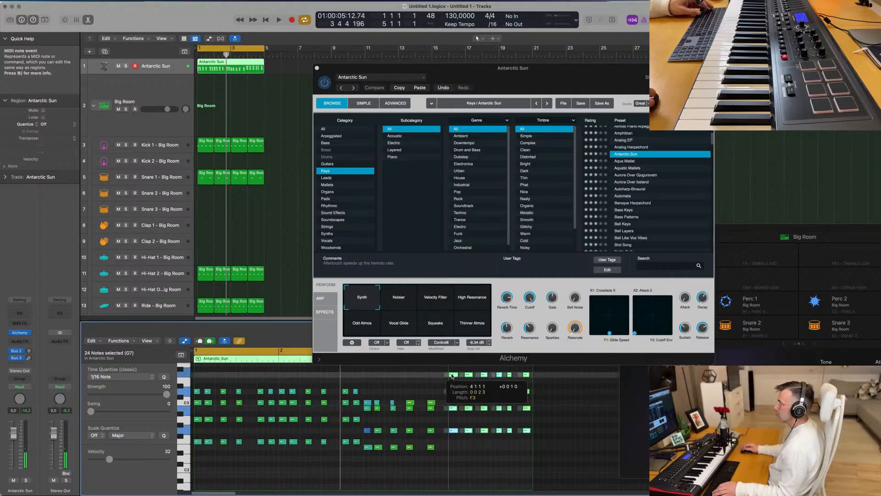
key("space")
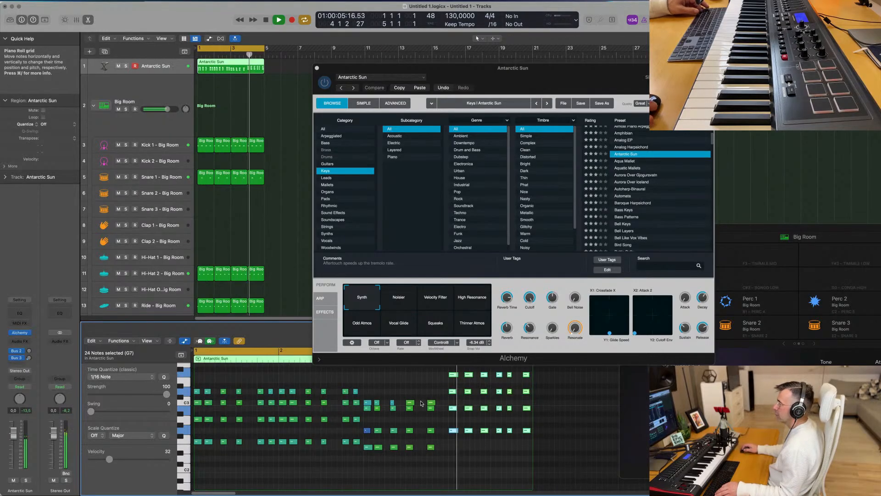
key("space")
Step: Copy the fifth chord of bar 3 to the end of the bar as a sixth and play it back
left_click_drag(433, 394, 436, 454)
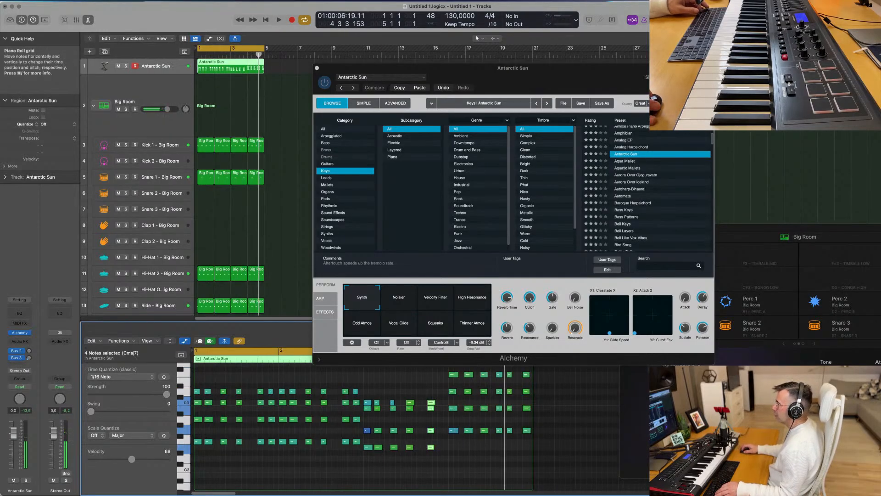
left_click_drag(433, 404, 448, 406)
key("space")
left_click(441, 417)
left_click(446, 403)
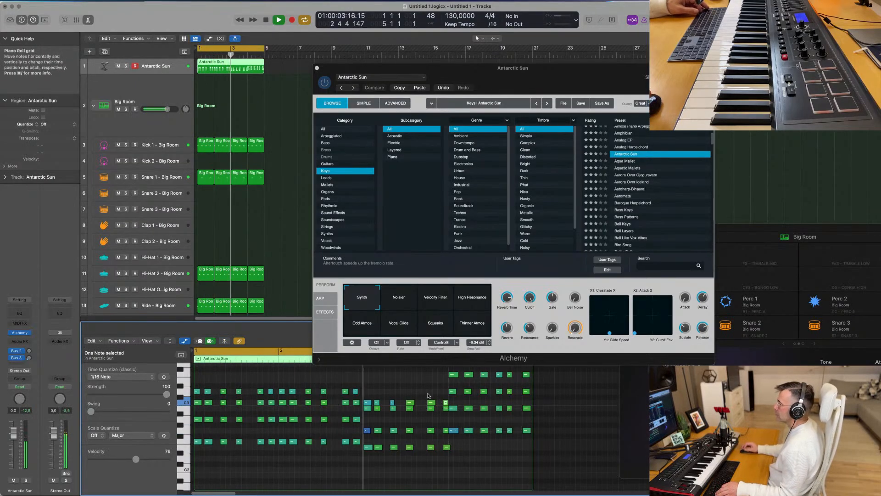
Step: Shift the sixth chord of bar 3 slightly earlier and check its timing in playback
scroll(379, 392, "down", 3)
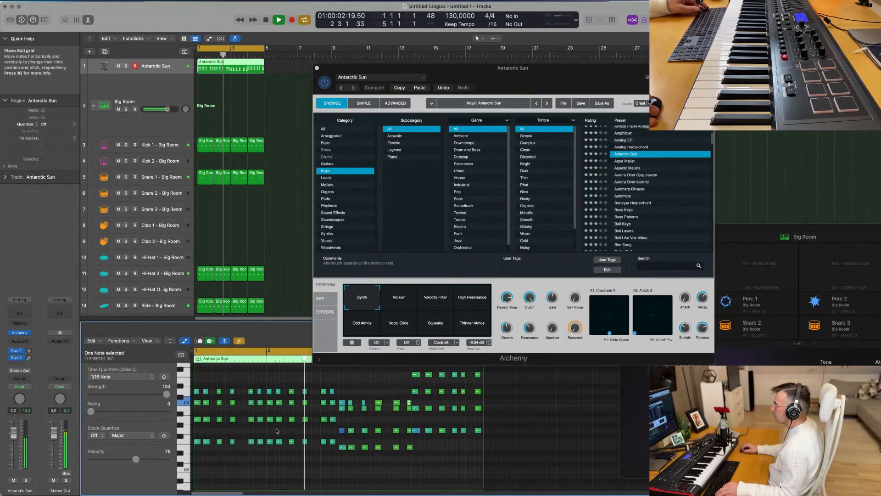
key("space")
left_click(406, 435)
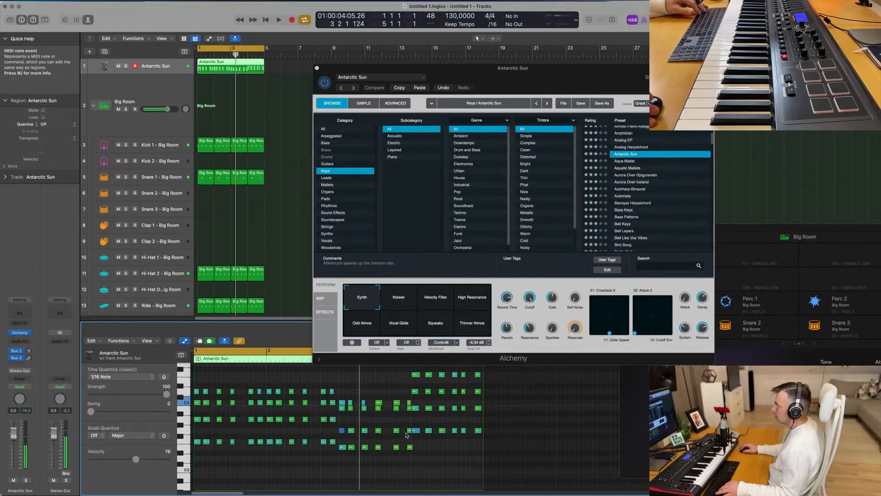
left_click_drag(405, 397, 403, 450)
key("space")
scroll(471, 440, "up", 3)
scroll(470, 441, "up", 1)
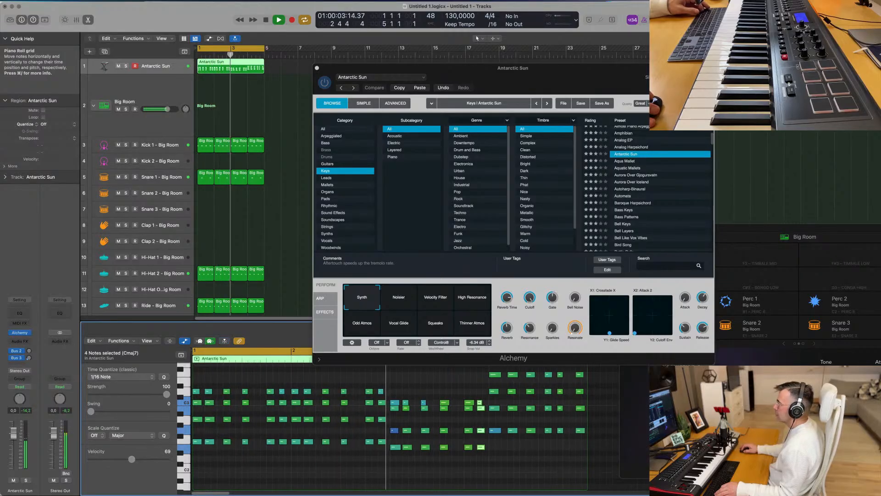
scroll(440, 425, "down", 2)
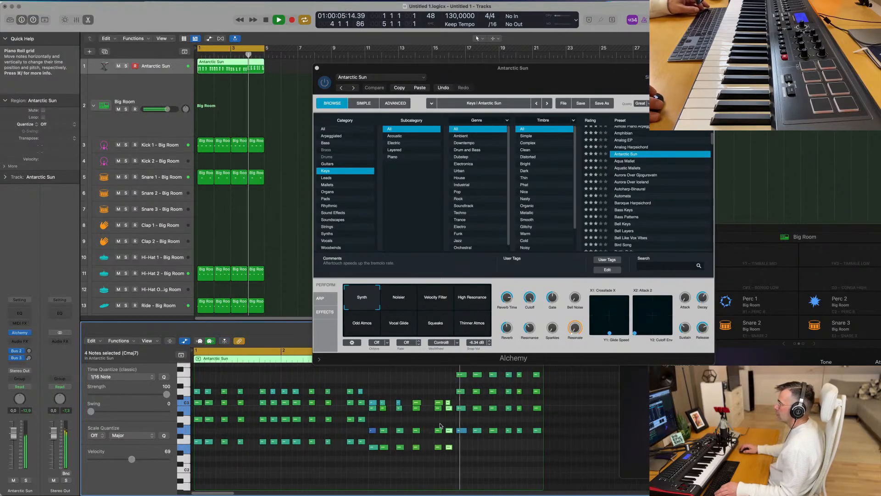
scroll(454, 428, "down", 1)
key("space")
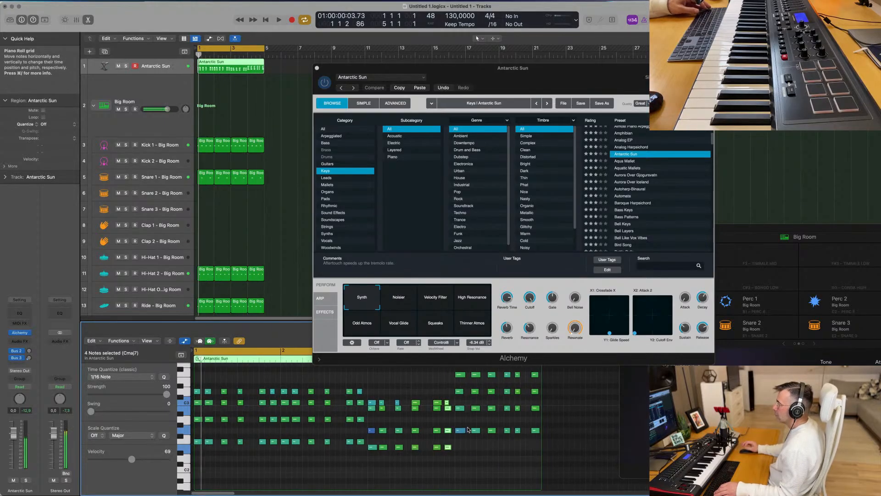
Step: Play back the full four-bar chord part and move the Alchemy window clear of the piano roll
key("space")
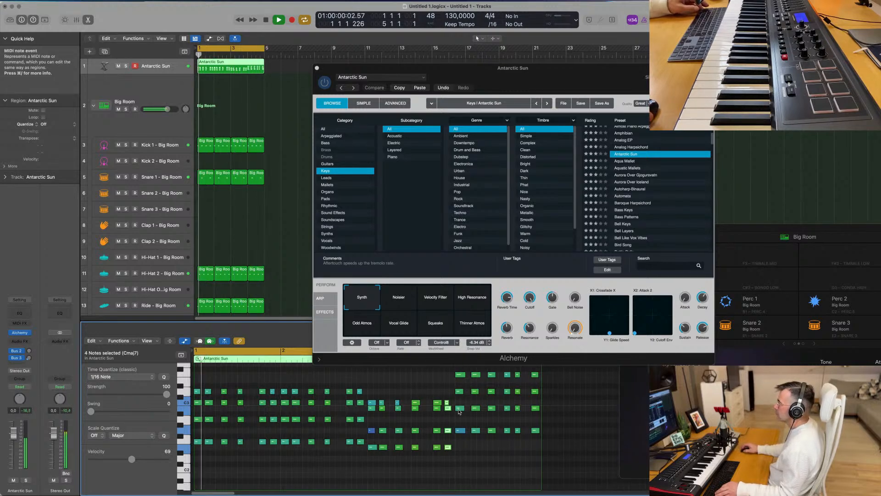
left_click_drag(497, 83, 539, 70)
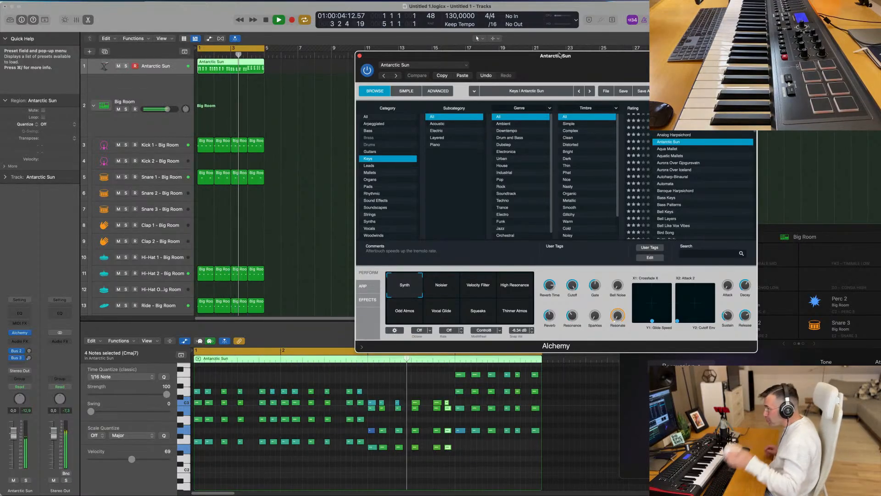
left_click_drag(607, 60, 622, 42)
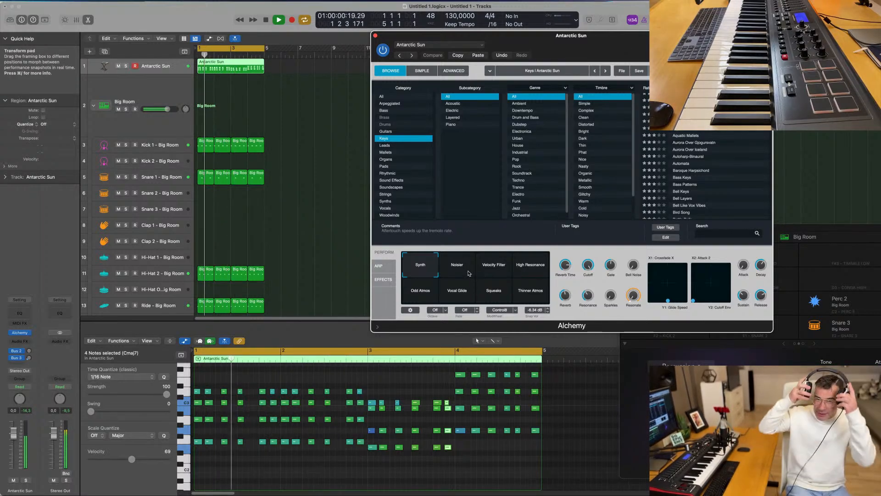
Step: Audition the Noisier, Velocity Filter, High Resonance, Odd Atmos, Vocal Glide and Squeaks snapshots of the Antarctic Sun preset during playback
left_click(461, 270)
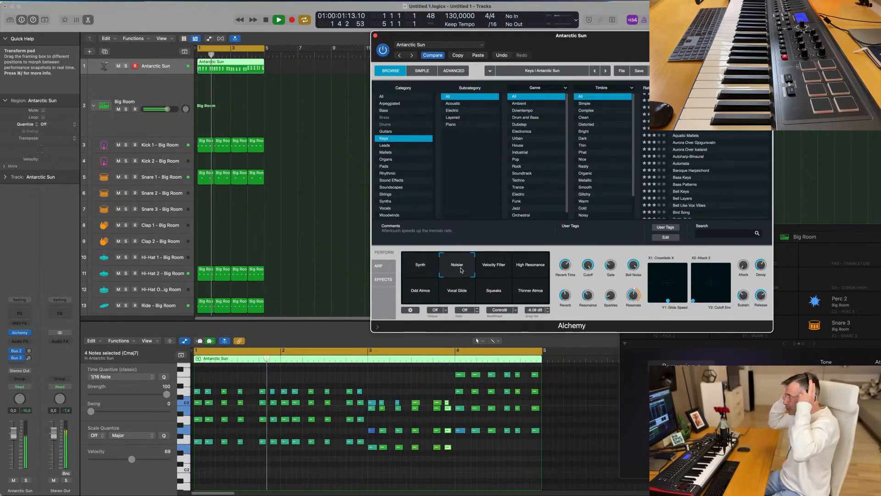
left_click(491, 270)
left_click(521, 270)
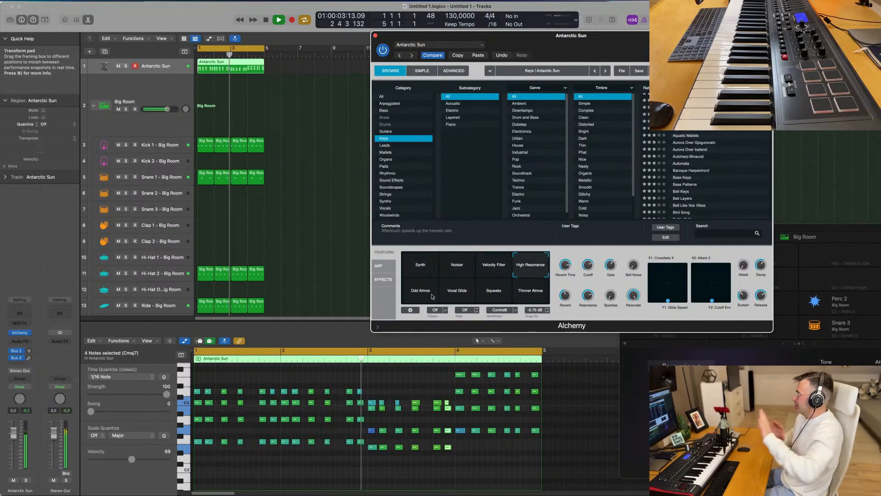
left_click(421, 294)
left_click(457, 294)
left_click(495, 297)
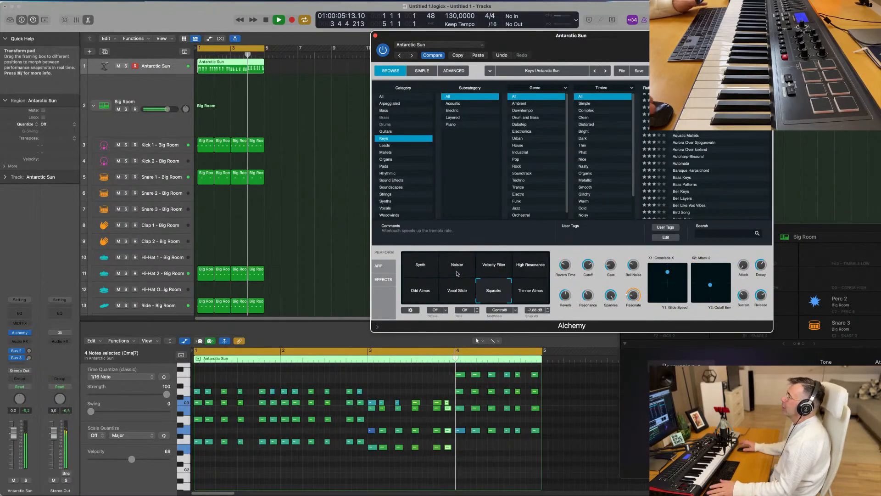
Step: Compare the Noisier, Velocity Filter and Synth snapshots during playback and settle on Noisier
left_click(457, 266)
left_click(494, 270)
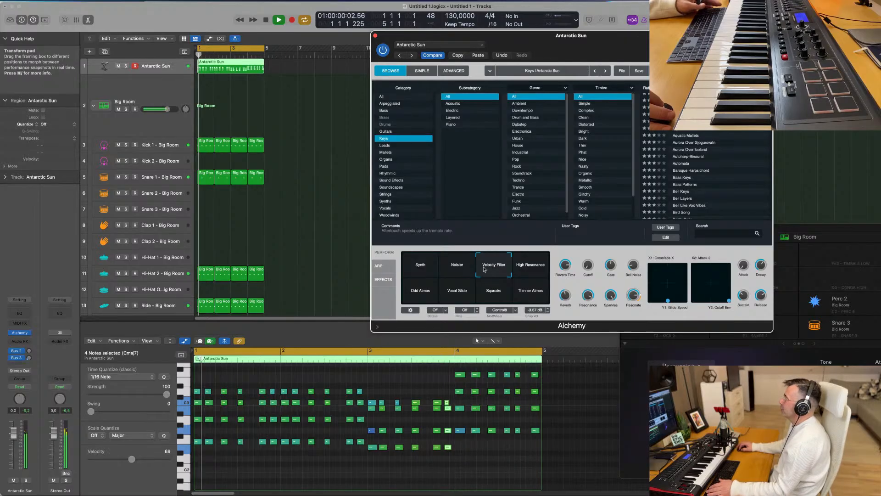
left_click(420, 269)
left_click(454, 268)
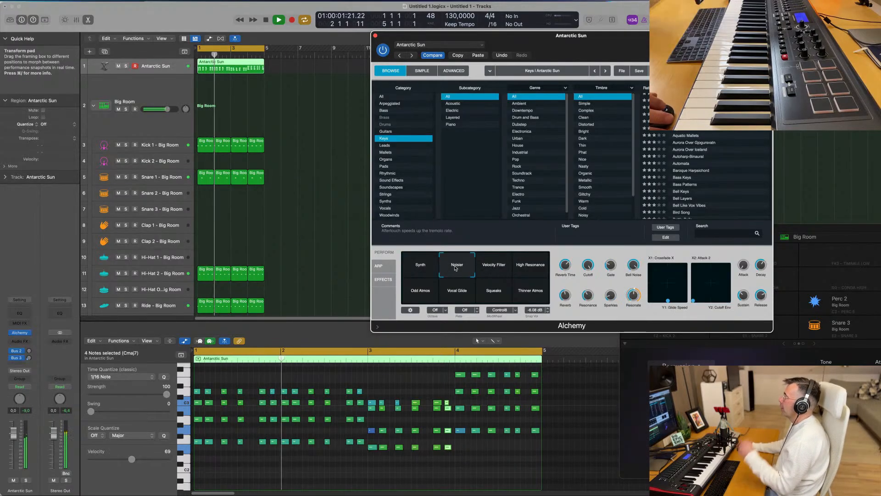
left_click(494, 269)
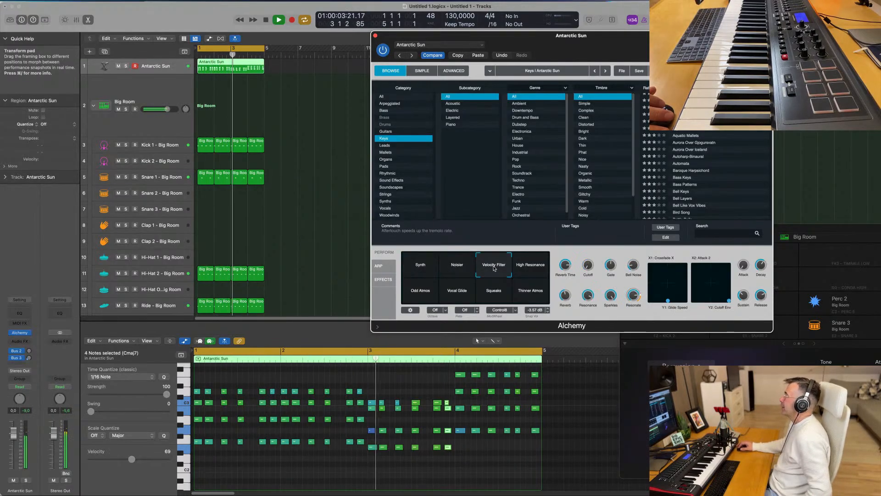
left_click(461, 271)
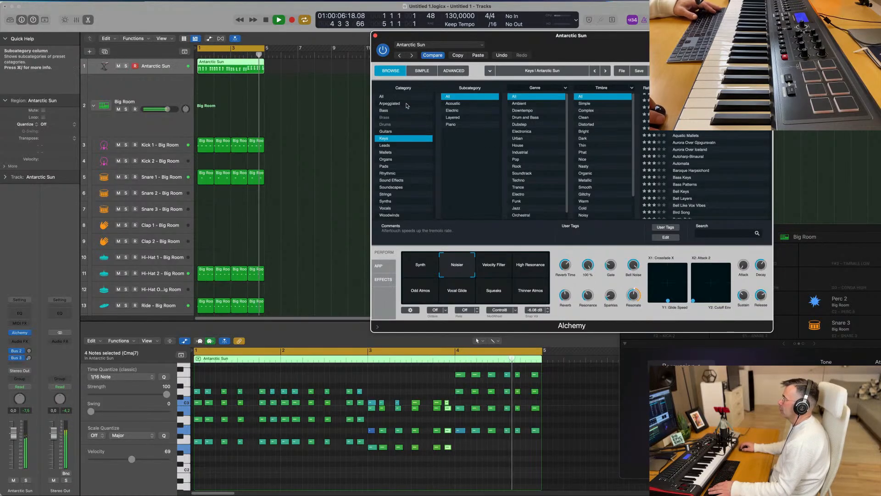
Step: Duplicate the Antarctic Sun track with the same instrument settings
left_click(281, 102)
left_click(149, 65)
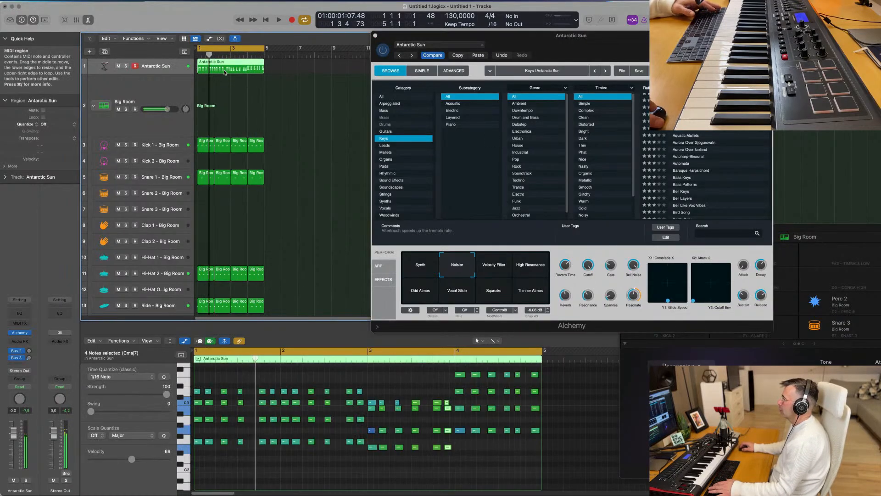
key("Return")
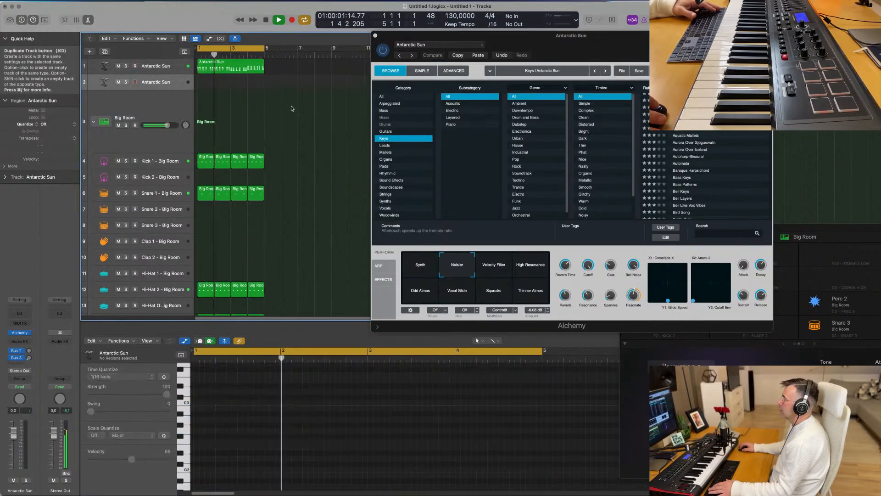
key("super+d")
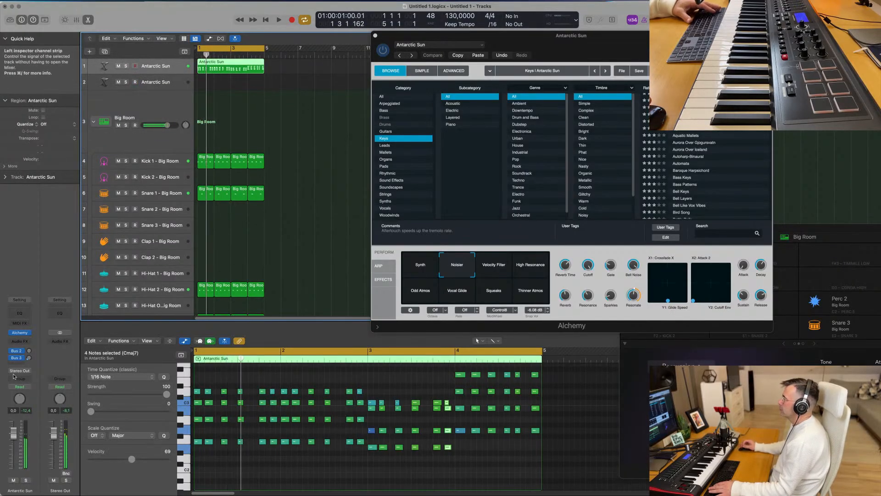
Step: Add a send from the first Antarctic Sun track to Bus 7
left_click(16, 363)
mouse_move(28, 374)
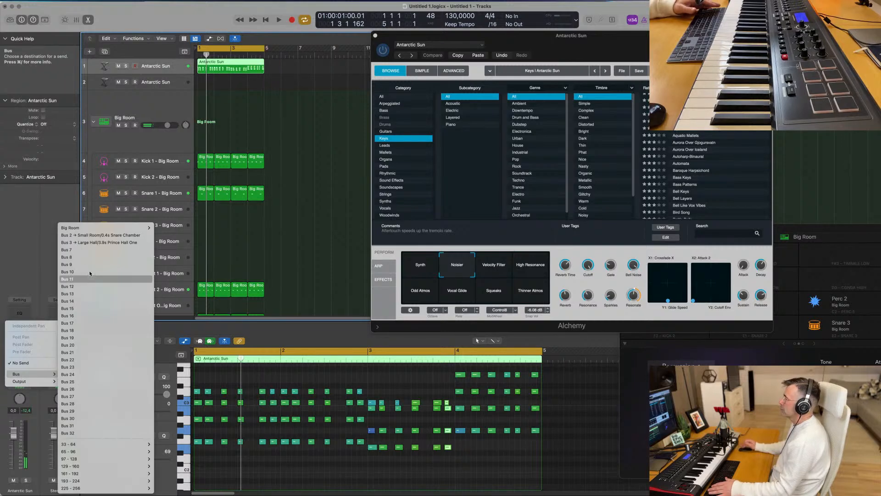
left_click(94, 250)
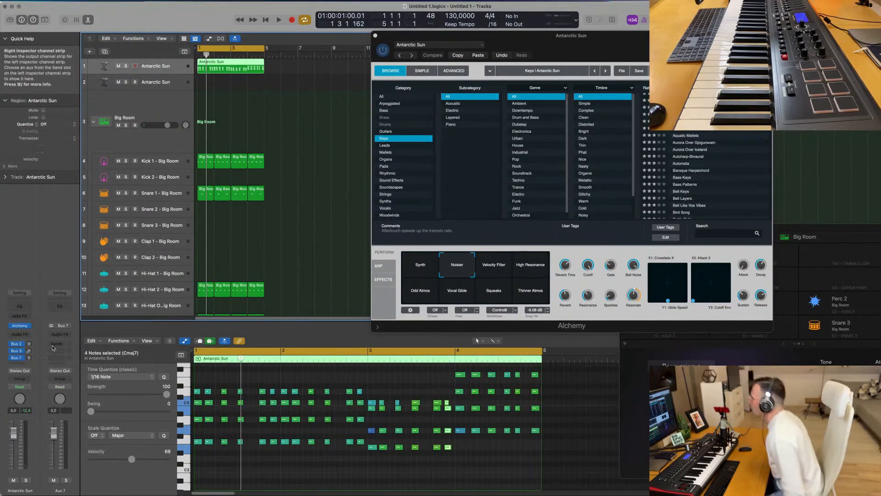
Step: Insert a SilverVerb reverb on Aux 7 and load its grandiose setting
left_click(63, 336)
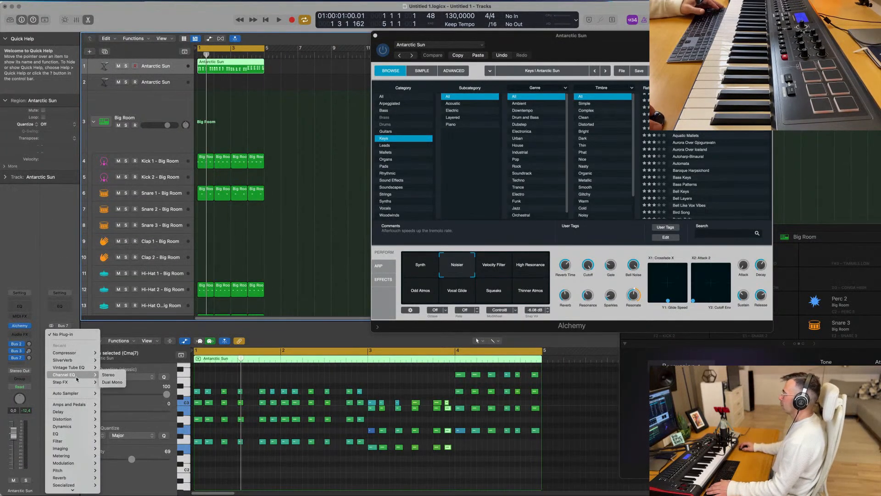
left_click(108, 361)
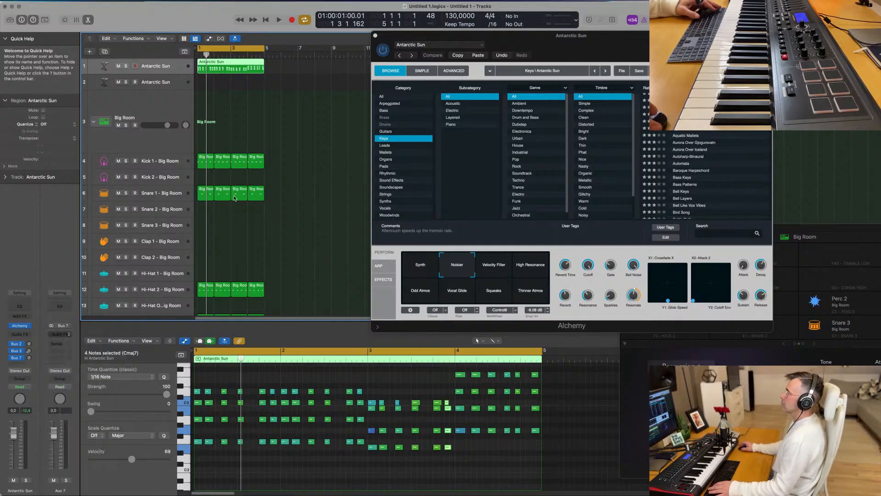
left_click(321, 102)
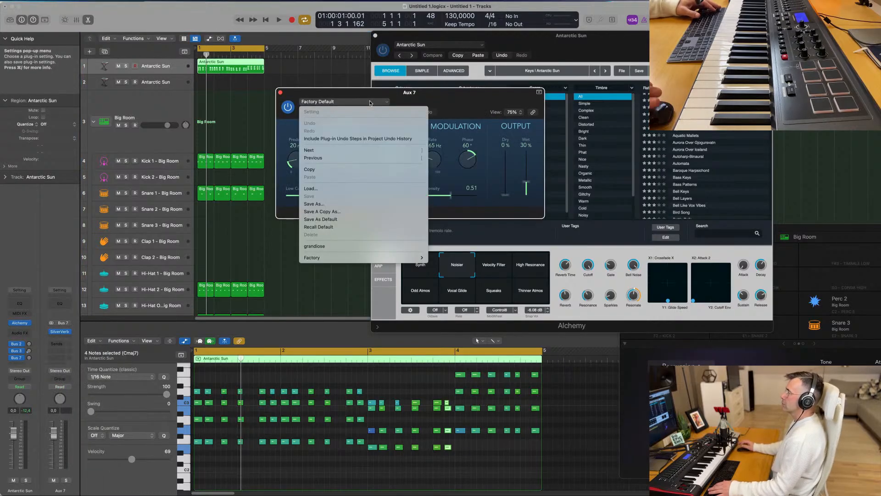
left_click(353, 246)
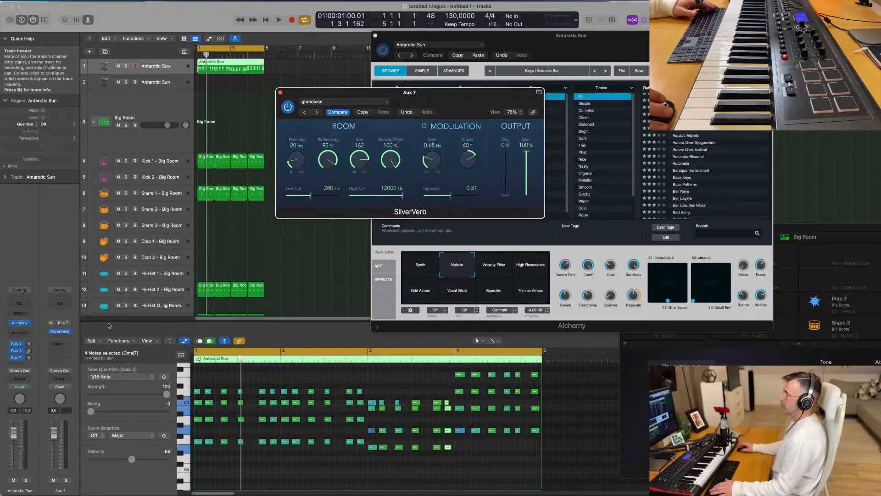
Step: Set the Antarctic Sun track's Bus 7 send level to about -14.9 during playback and close the reverb window
key("space")
left_click_drag(30, 358, 29, 363)
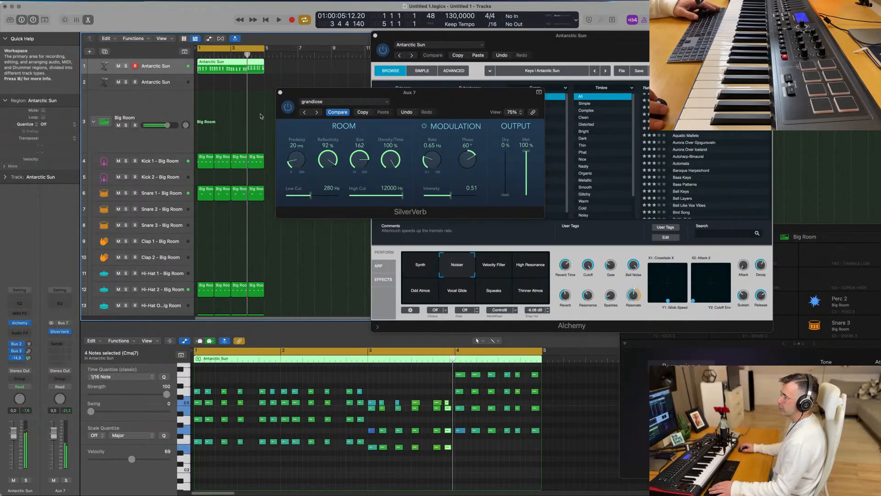
left_click(280, 93)
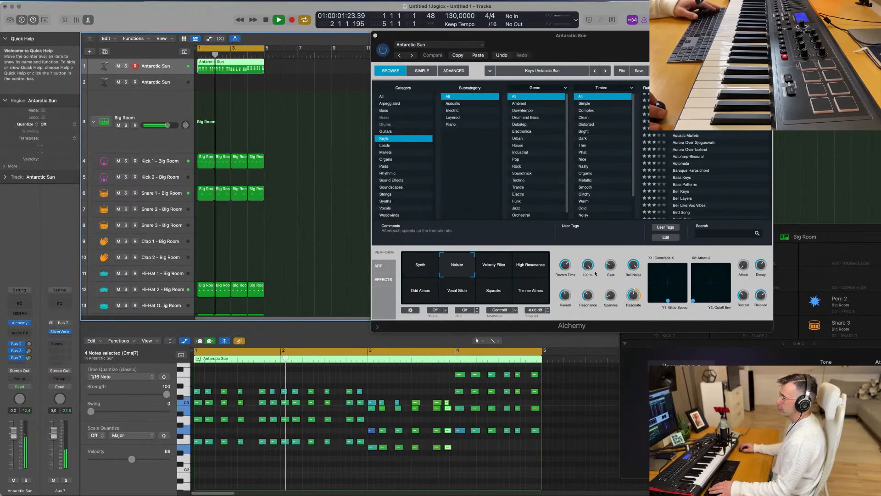
Step: Try Alchemy's performance knobs during playback and morph the transform pad to a blend of the Synth and Noisier snapshots
left_click_drag(588, 266, 613, 281)
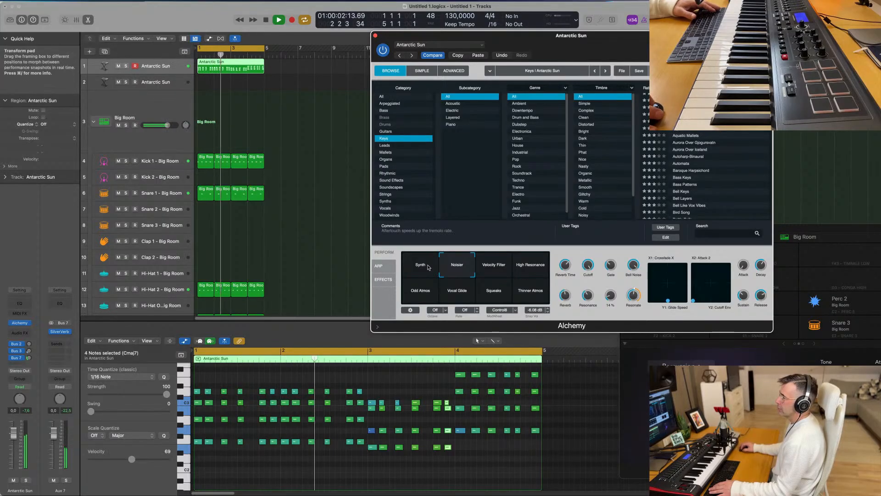
left_click(426, 266)
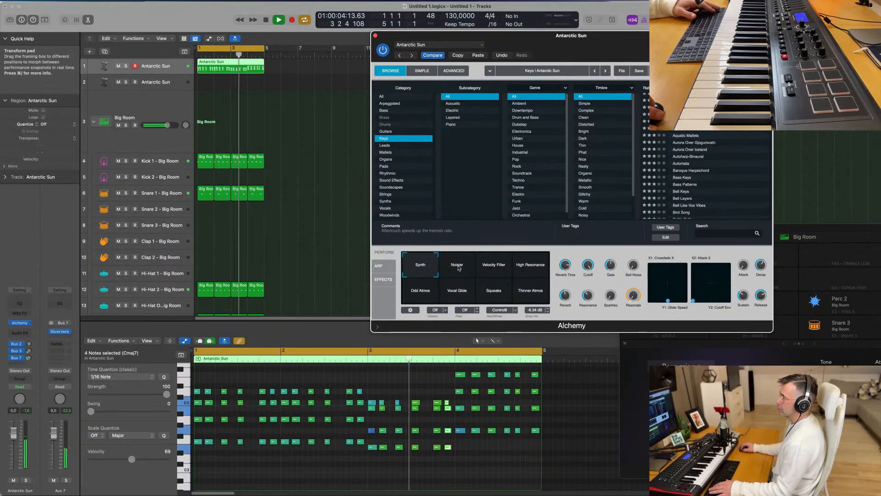
left_click(458, 269)
left_click(490, 268)
left_click_drag(490, 268, 434, 264)
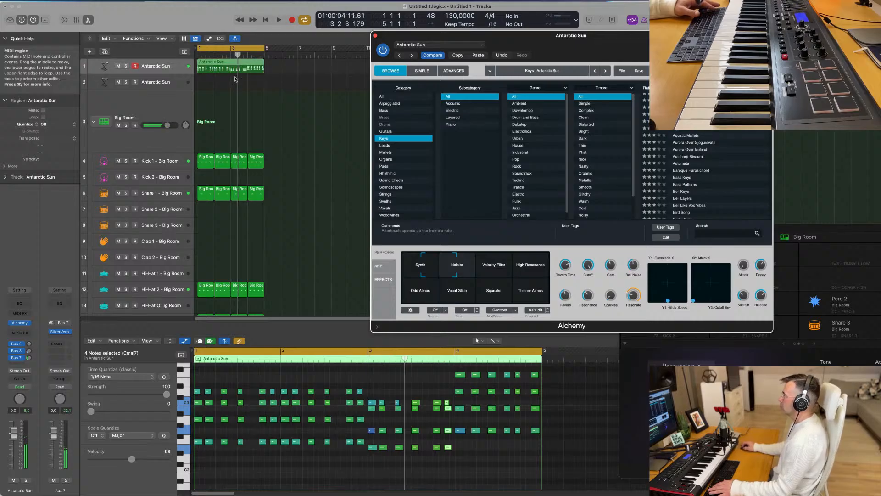
Step: Copy the four-bar chord region to the second track and delete all its notes except the lowest note of each chord
left_click_drag(235, 80, 237, 86)
scroll(335, 409, "down", 2)
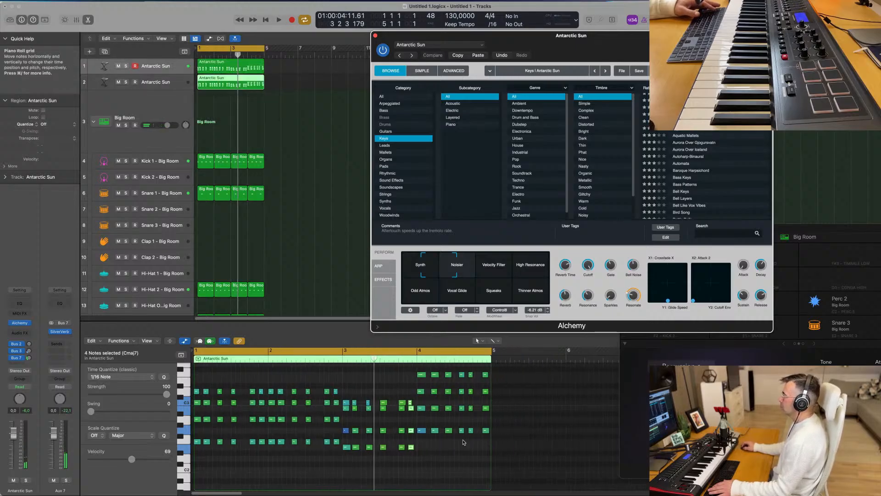
left_click_drag(407, 436, 197, 389)
key("Delete")
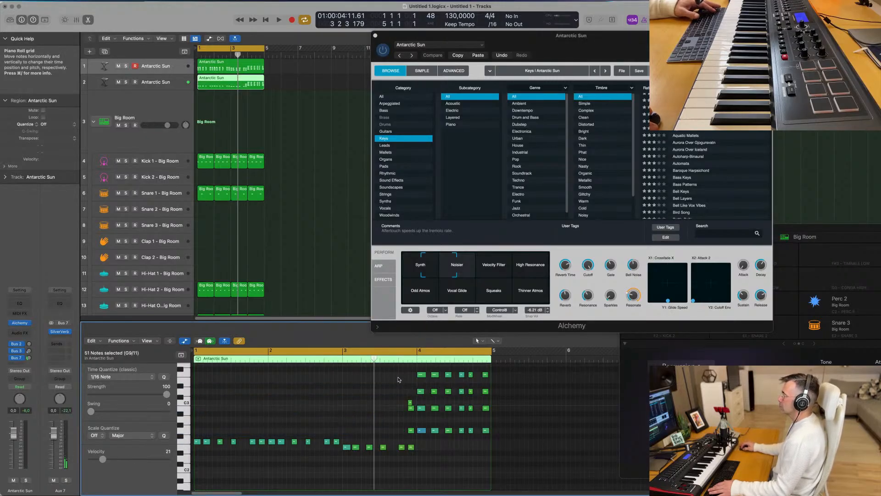
left_click_drag(448, 392, 429, 425)
key("Delete")
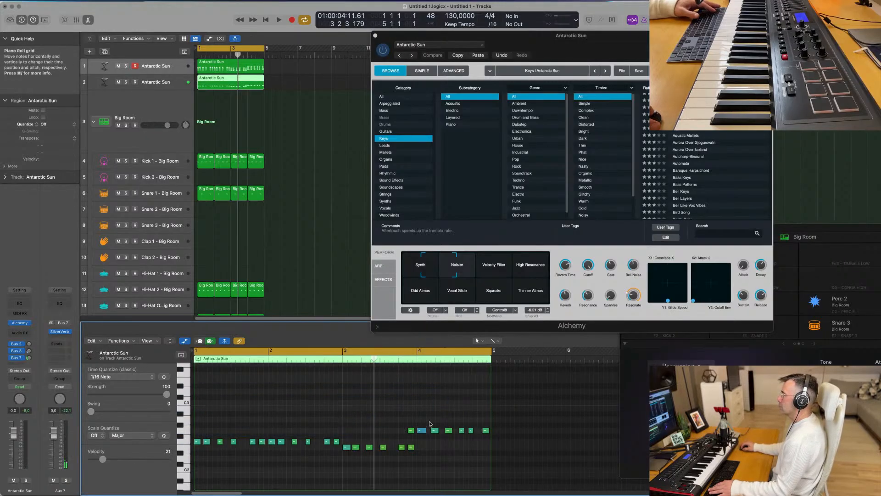
Step: Transpose all the remaining bass notes in the copied region down one octave
key("Delete")
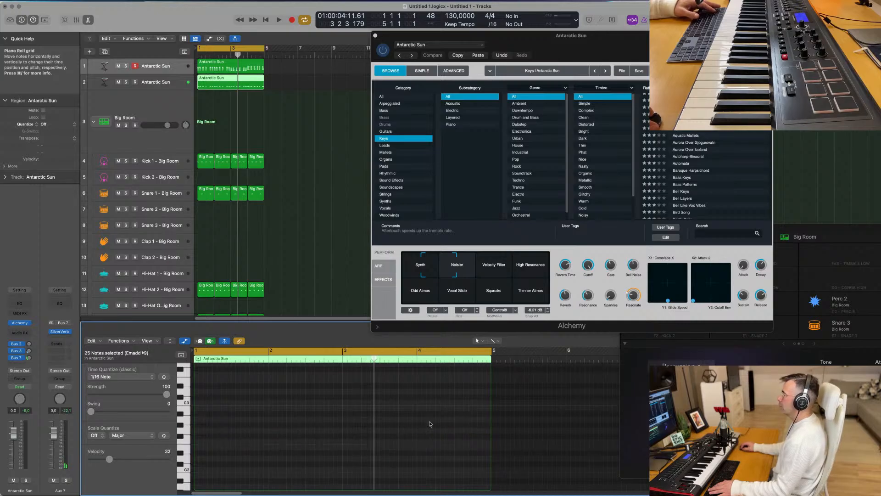
key("super+z")
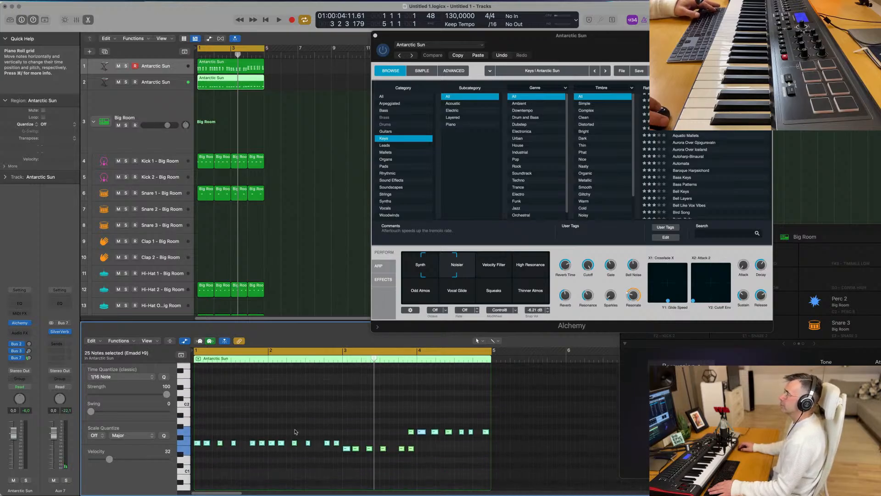
scroll(225, 453, "up", 3)
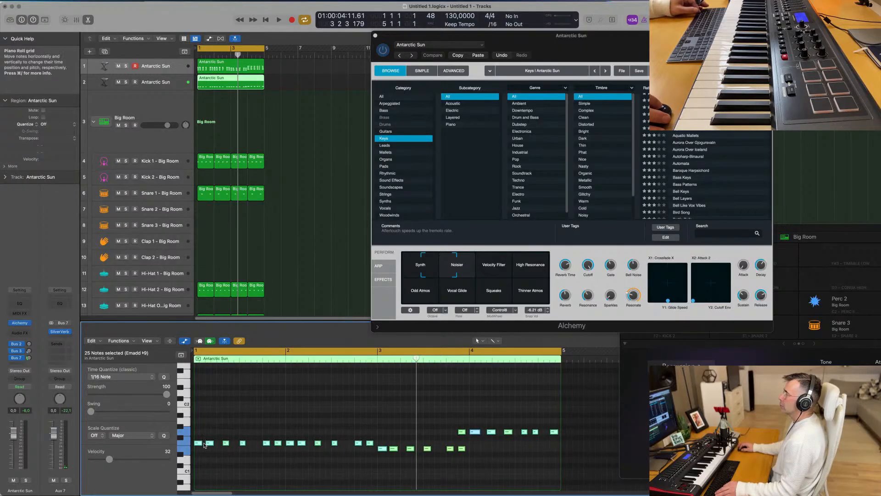
Step: Duplicate all the bass notes about a sixteenth note later and play back the result
left_click_drag(201, 443, 202, 445)
key("space")
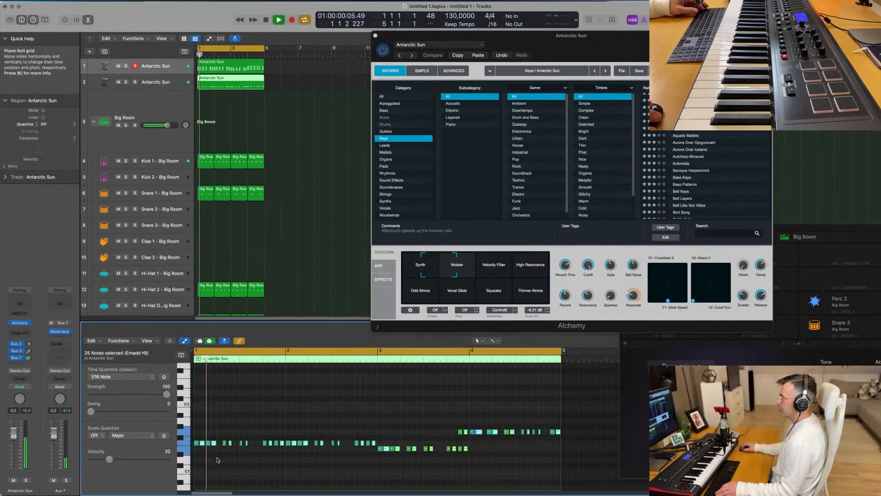
scroll(252, 460, "down", 1)
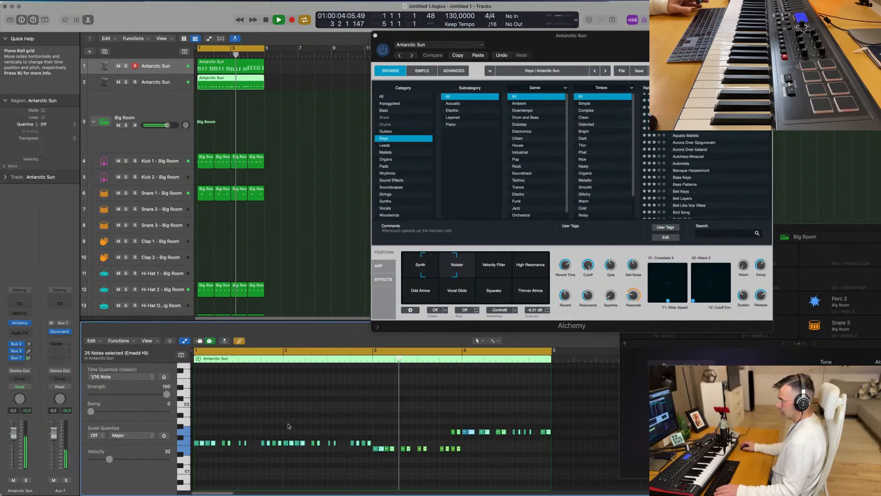
key("space")
Step: Delete the two higher bass notes just before bar 4 and play the loop from the start
left_click_drag(447, 424, 458, 433)
key("Delete")
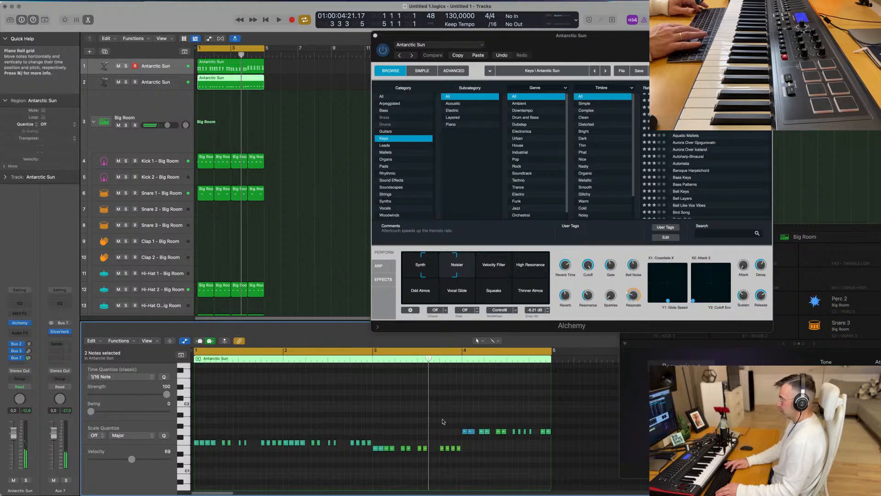
key("space")
key("space")
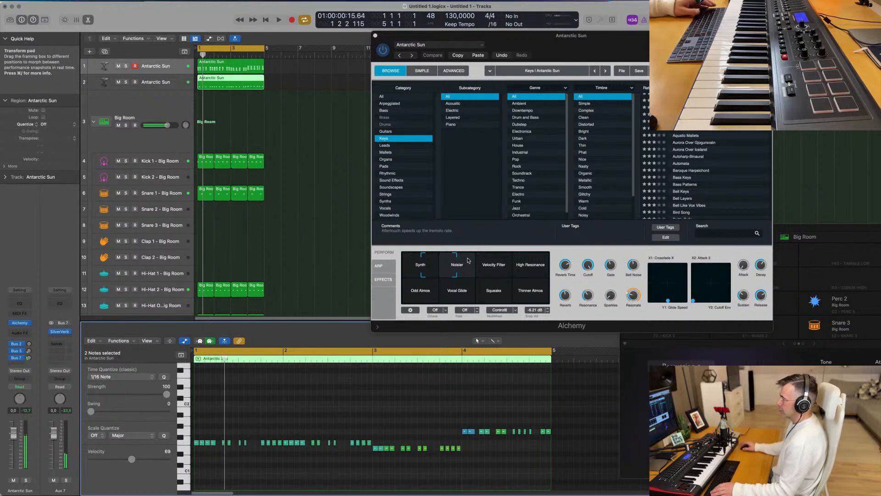
Step: Try the five-star Melodic Bass 1 preset in the first track's Alchemy during playback, and restore the previous Antarctic Sun sound
left_click(391, 96)
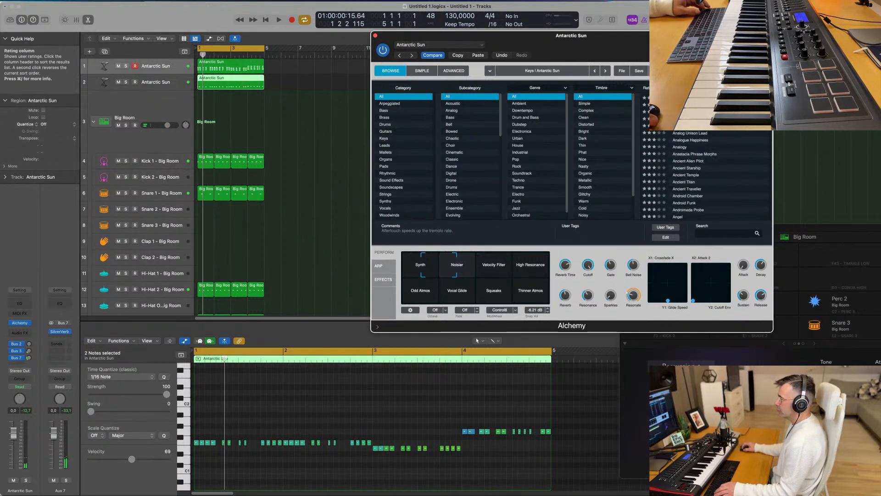
scroll(698, 151, "up", 15)
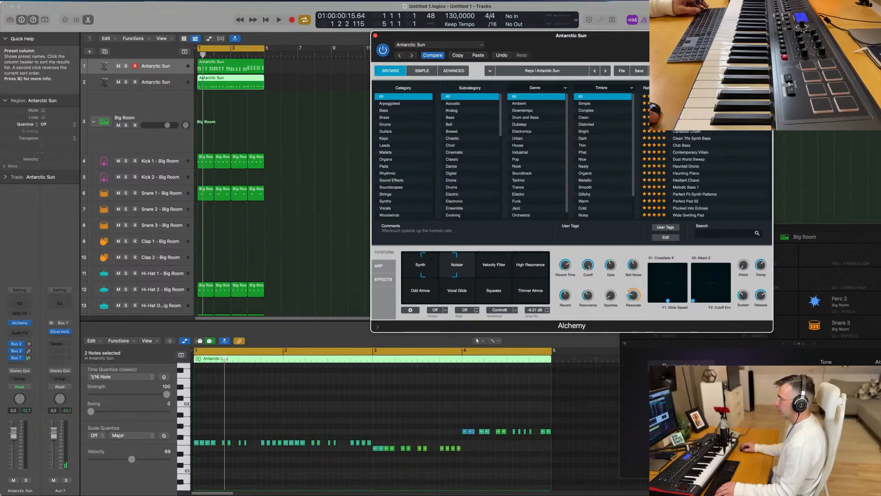
scroll(697, 174, "down", 3)
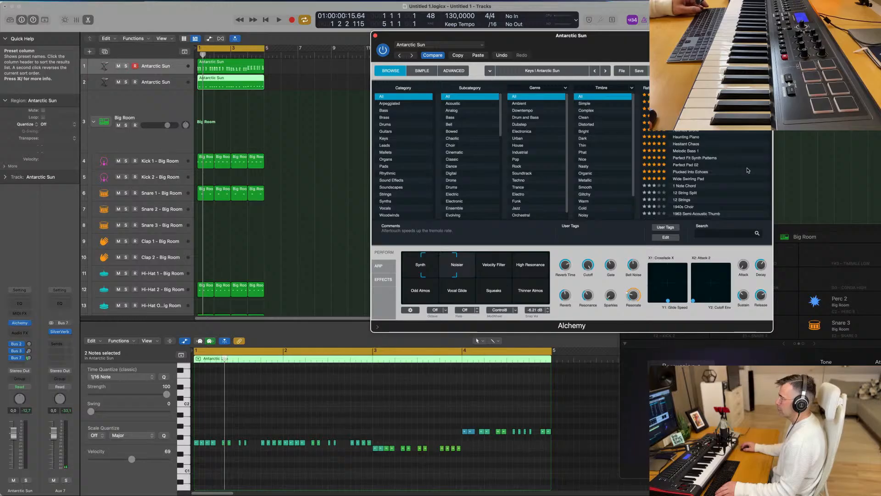
scroll(748, 171, "up", 3)
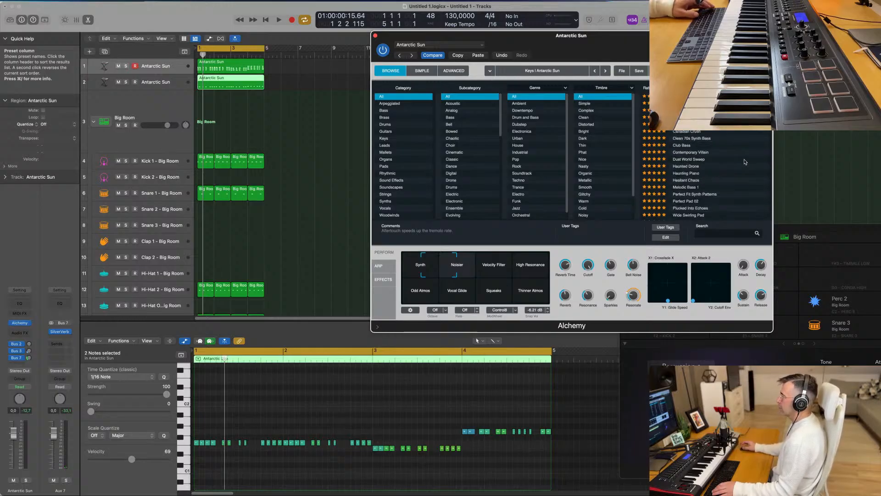
left_click(721, 187)
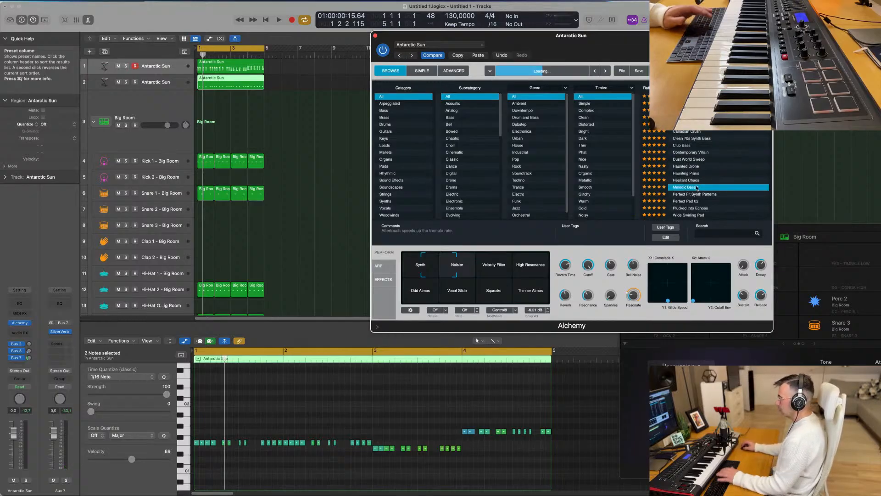
key("space")
mouse_move(641, 38)
left_mouse_down()
mouse_move(602, 35)
mouse_move(649, 40)
left_mouse_up()
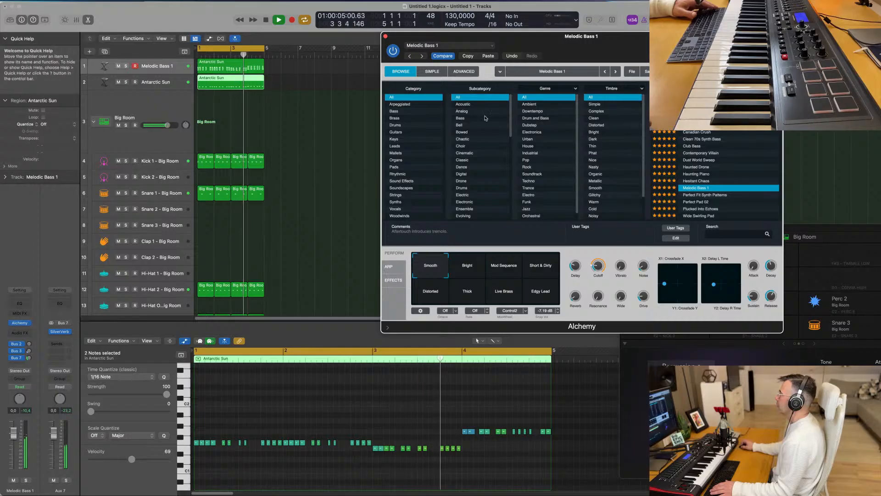
key("space")
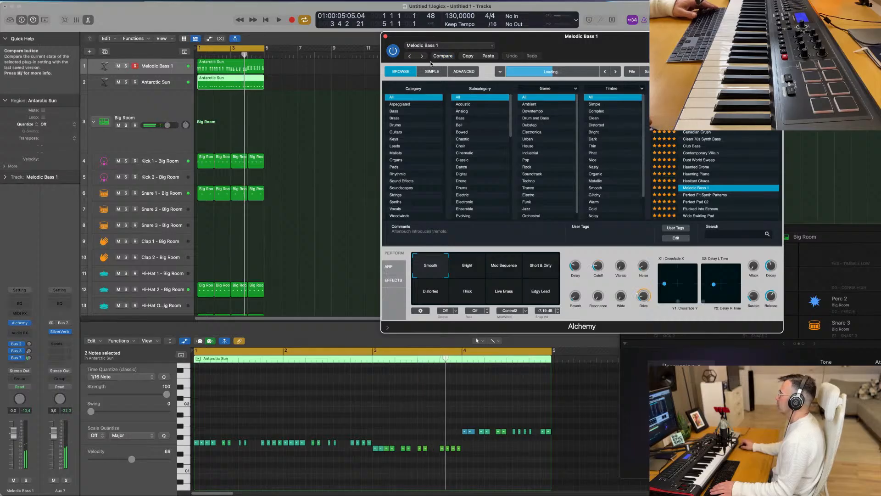
Step: Open Alchemy on the second track and load the five-star Melodic Bass 1 preset from all categories
left_click(156, 82)
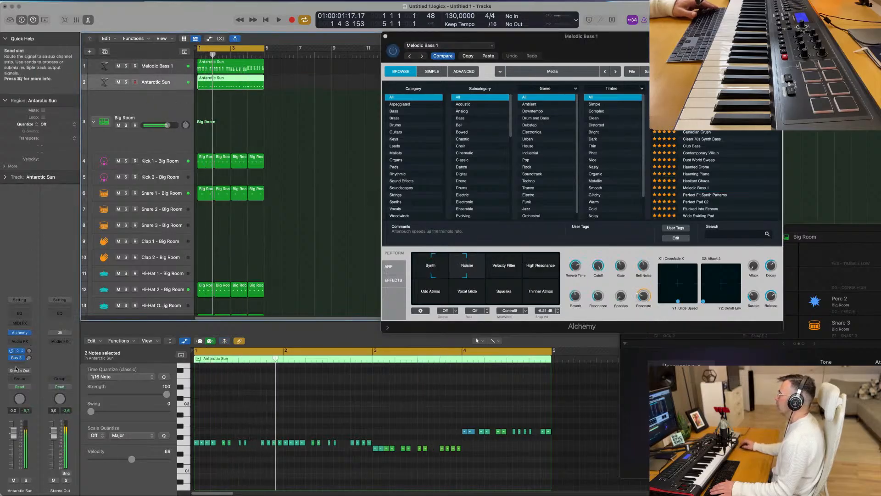
left_click(21, 332)
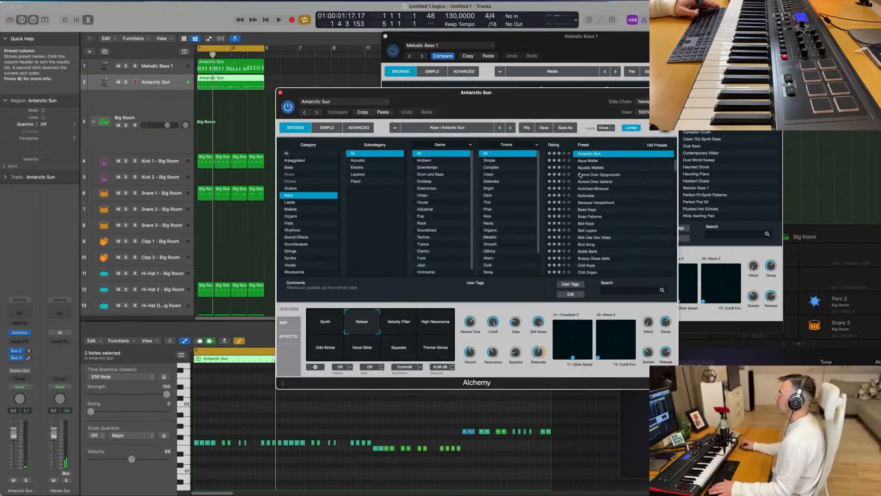
left_click(295, 154)
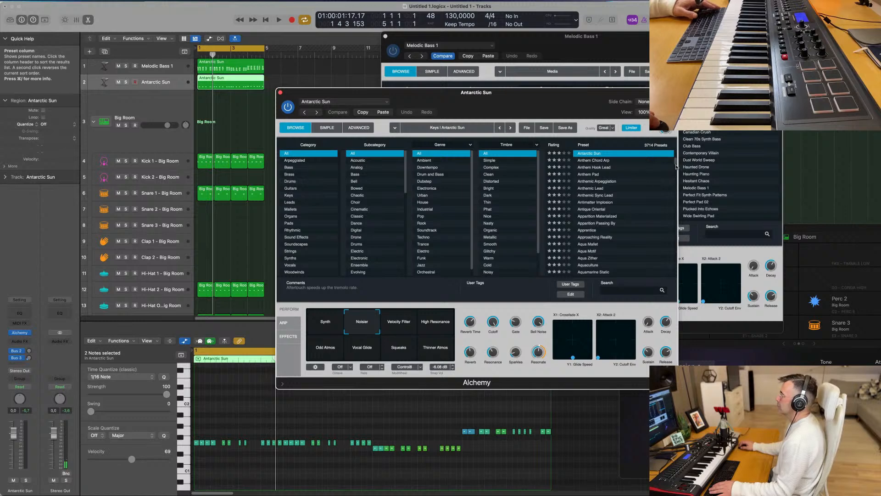
scroll(676, 167, "up", 10)
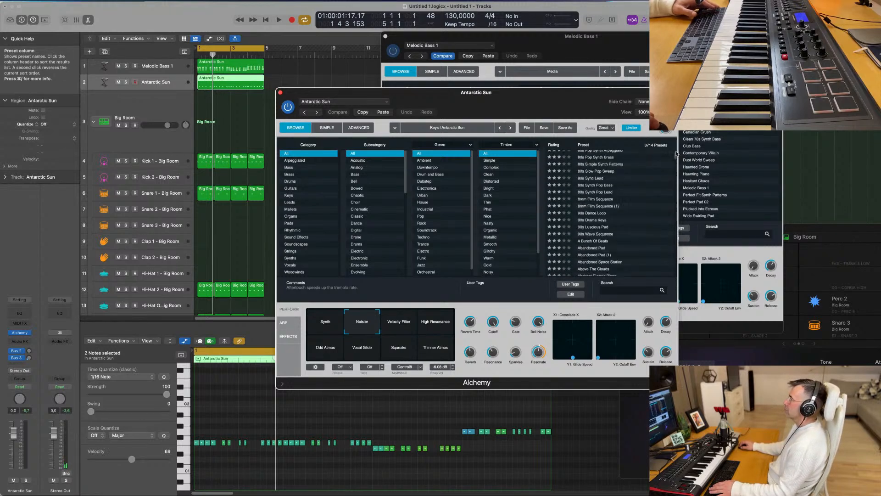
left_click_drag(676, 154, 677, 147)
left_click(592, 246)
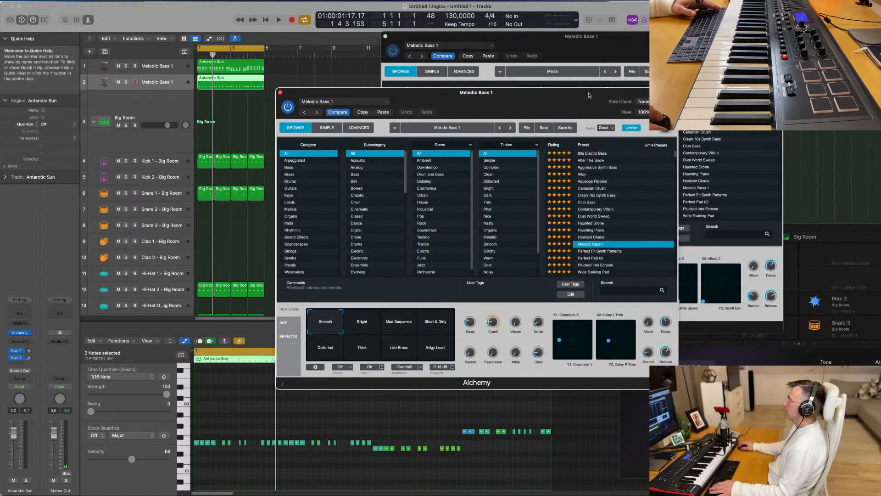
Step: Play back the loop with the new bass sound and close the second track's Alchemy window
key("space")
left_click_drag(590, 94, 748, 74)
key("space")
key("space")
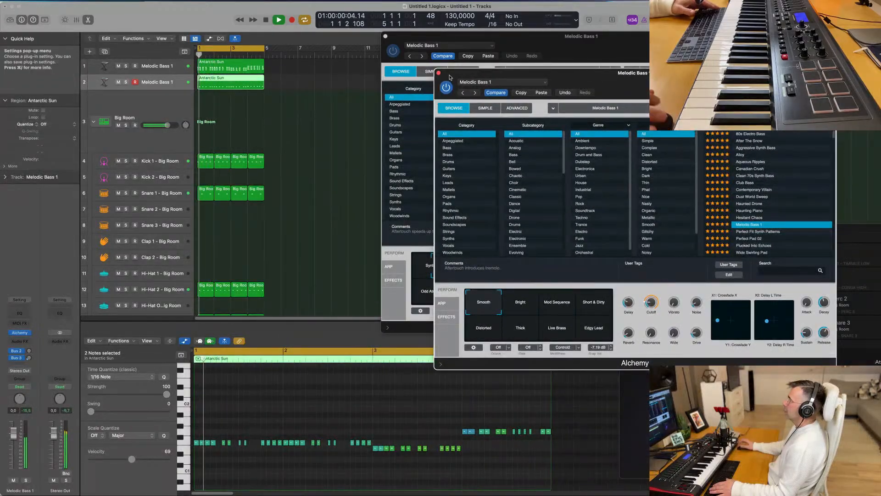
left_click(438, 73)
key("space")
key("space")
scroll(240, 430, "up", 1)
scroll(240, 430, "up", 2)
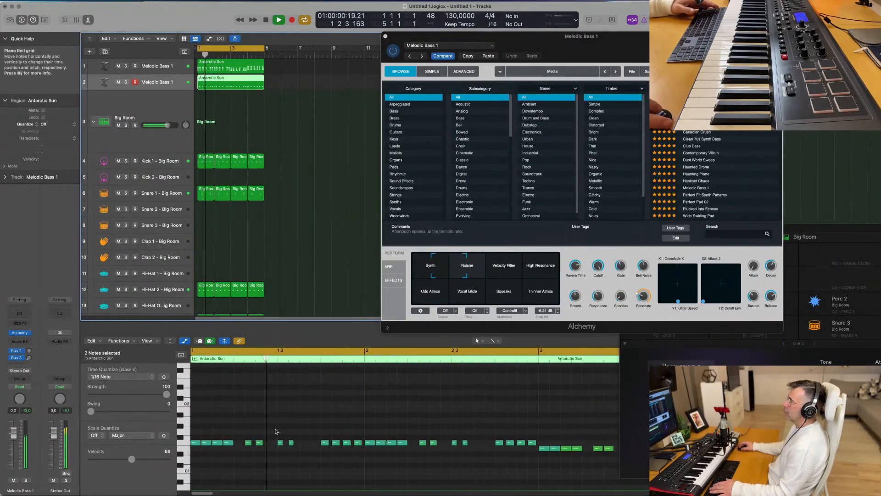
Step: Replace the two bass notes at beat 3 of bar 1 with a copy of the opening four-note group and audition it
scroll(286, 427, "down", 1)
key("space")
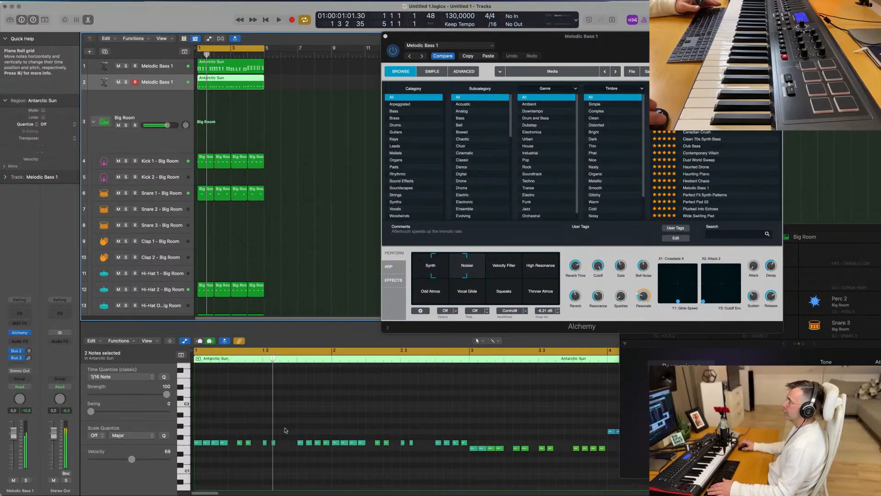
left_click_drag(266, 433, 285, 443)
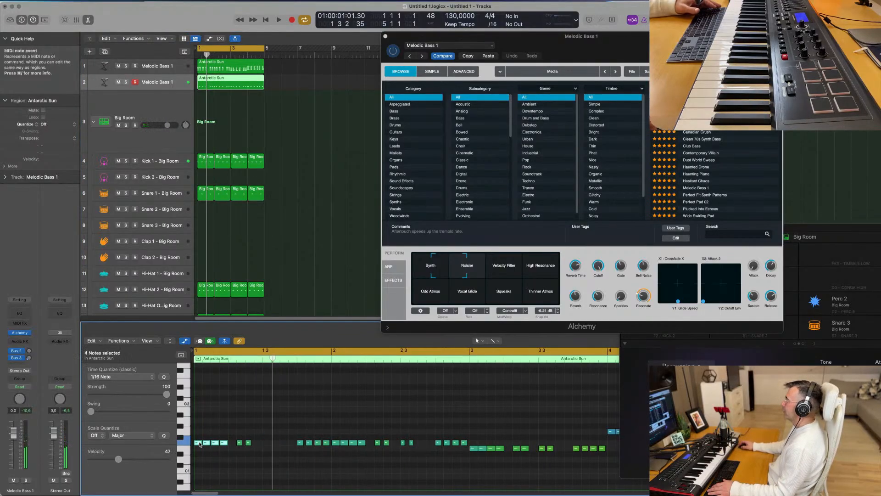
left_click_drag(200, 444, 269, 444)
key("space")
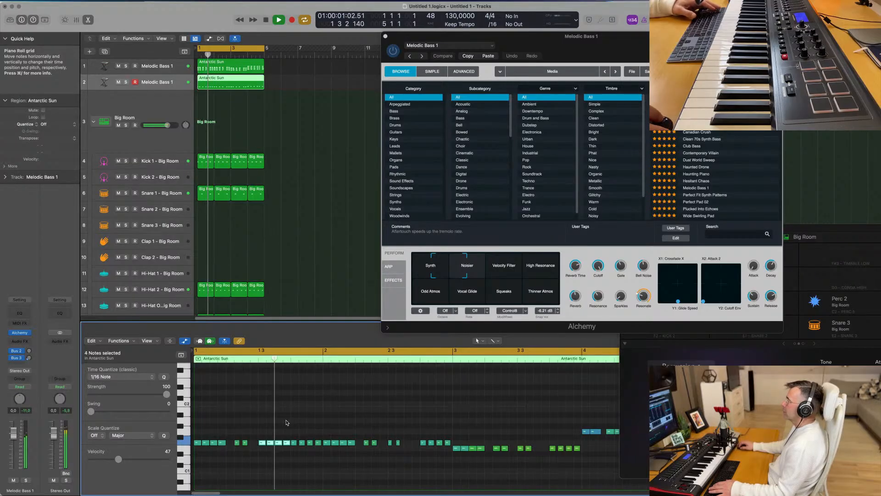
key("space")
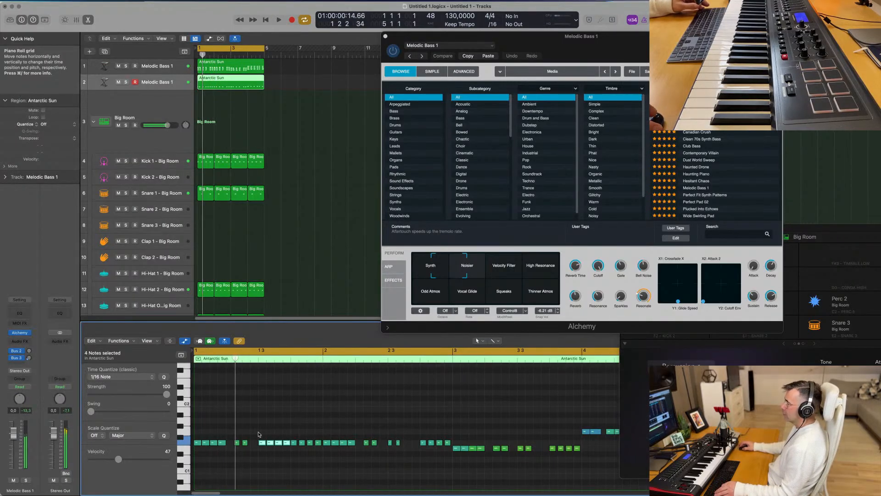
Step: Delete the bass notes from beat 3 of bar 1 through bar 2, and copy the opening six-note pattern to beat 3 of bar 1
left_click_drag(258, 433, 371, 456)
left_click_drag(447, 454, 446, 454)
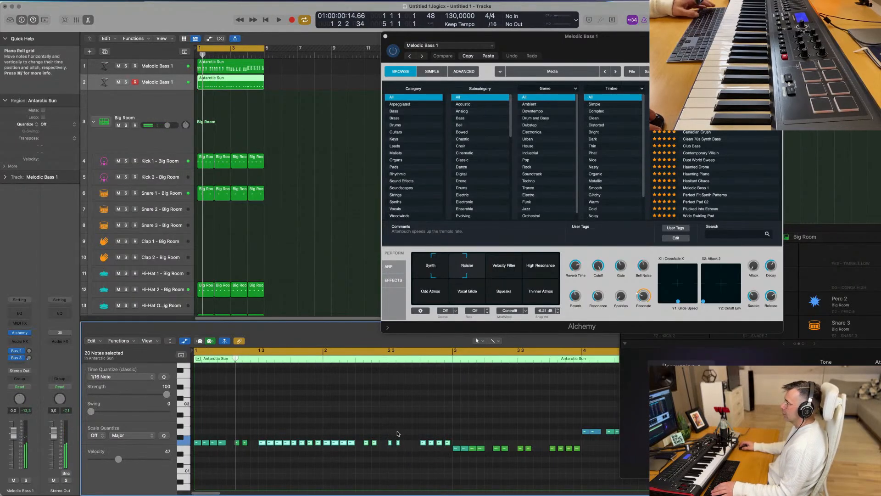
key("Delete")
left_click_drag(315, 422, 264, 445)
key("space")
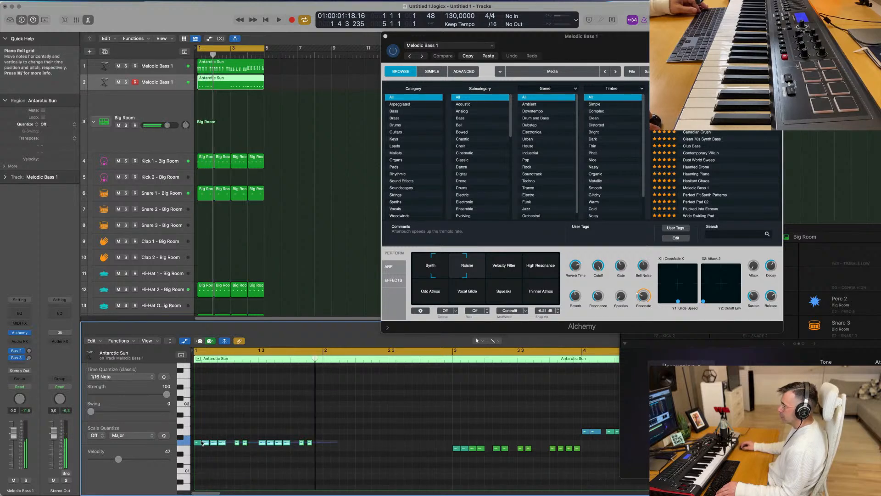
Step: Copy the twelve bass notes of bar 1 into bar 2 and play the loop
left_click_drag(197, 444, 324, 445)
scroll(341, 454, "left", 2)
key("space")
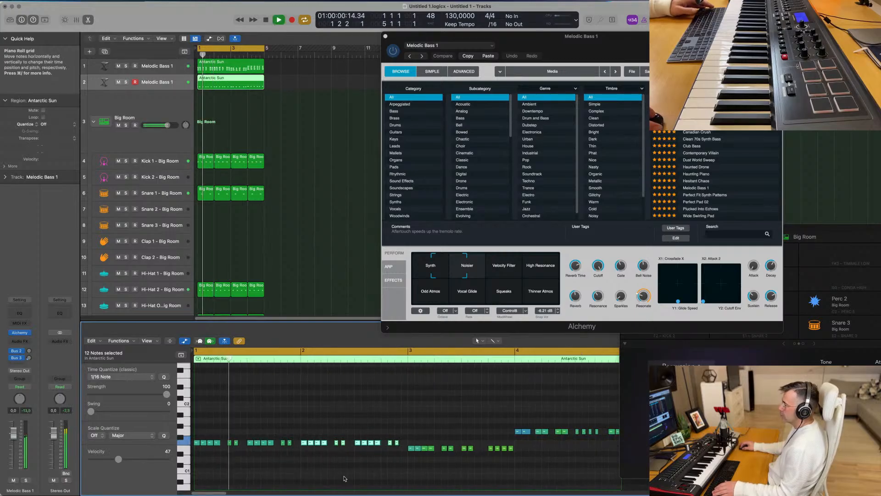
scroll(339, 477, "left", 2)
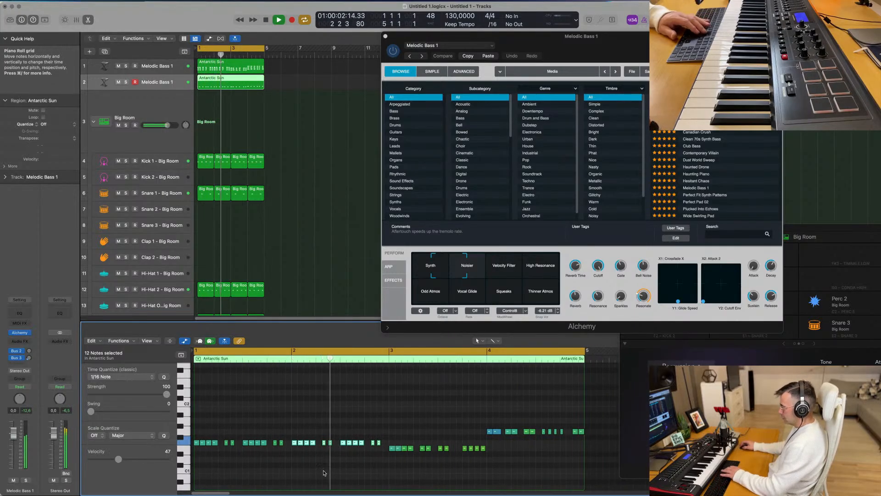
Step: Replace the bass notes in bar 3 with a copy of the bar 2 pattern at bar 3's original lower pitch
left_click_drag(380, 450, 450, 444)
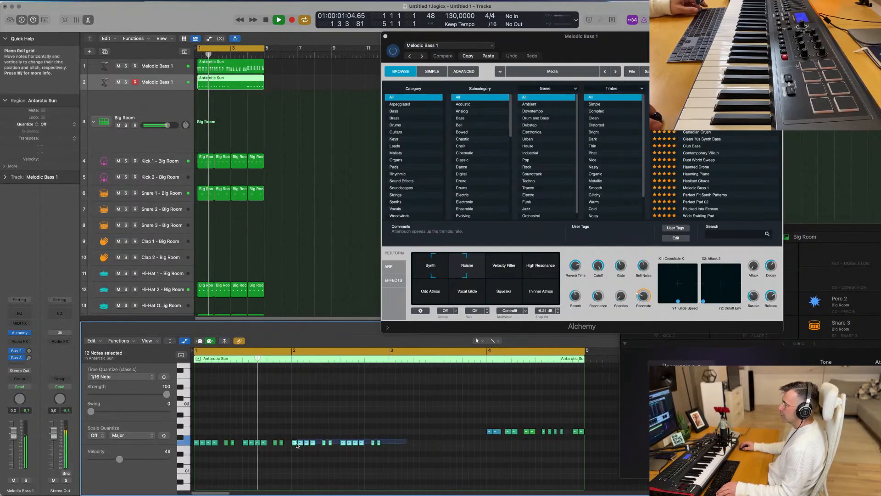
mouse_move(393, 448)
left_mouse_down()
mouse_move(296, 445)
mouse_move(392, 449)
left_mouse_up()
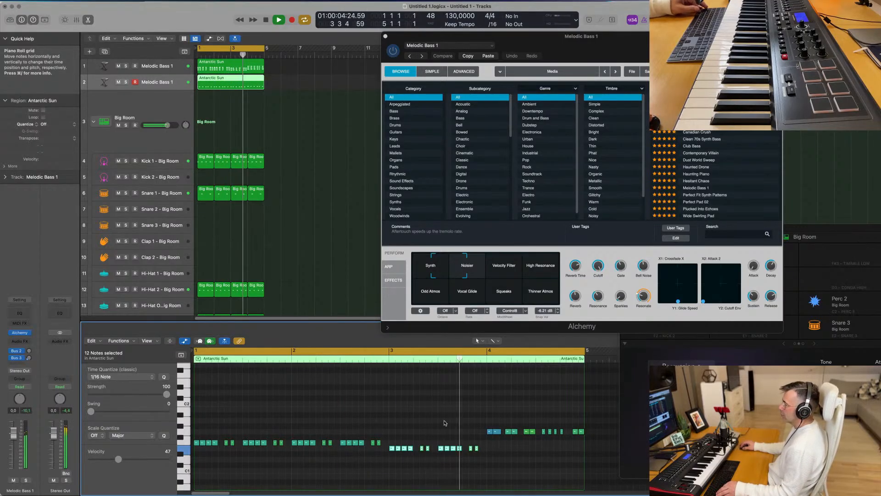
key("space")
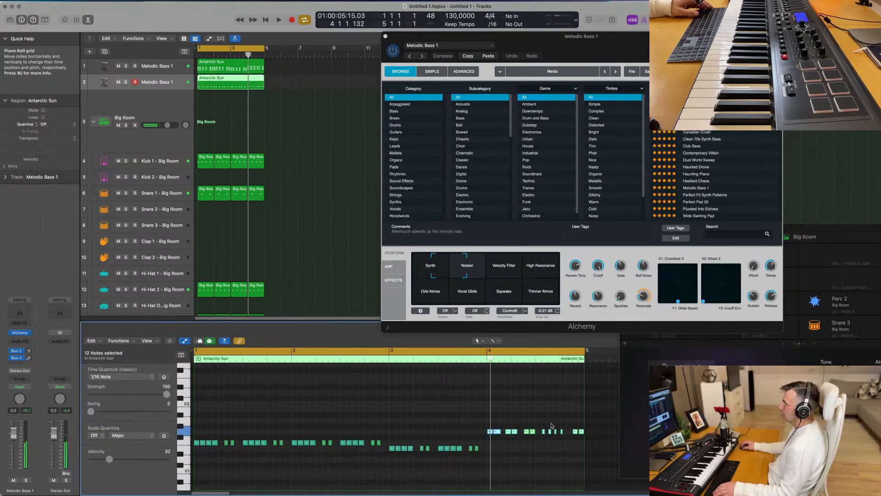
Step: Replace the bass notes in bar 4 with a copy of the bar 3 pattern at bar 4's original higher pitch
key("BackSpace")
left_click_drag(508, 444, 490, 433)
key("space")
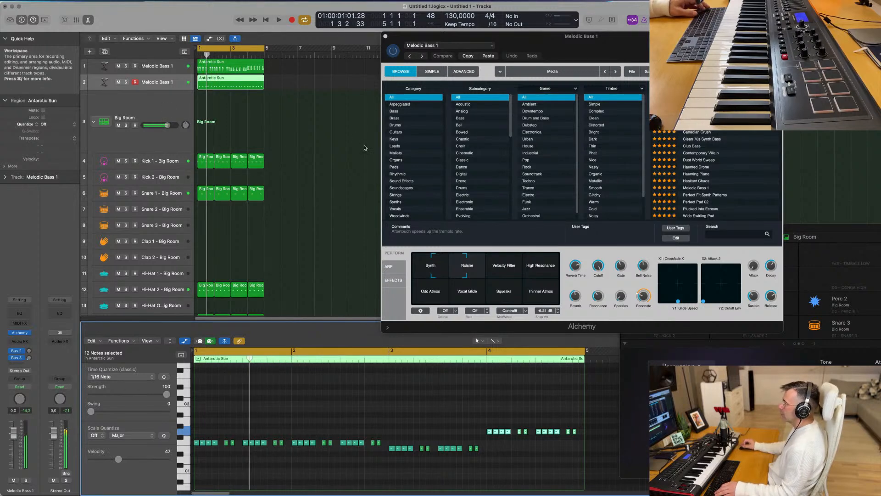
Step: Delete all bass notes to hear the loop without them, undo the deletion and play the loop with the bass
key("space")
key("super+a")
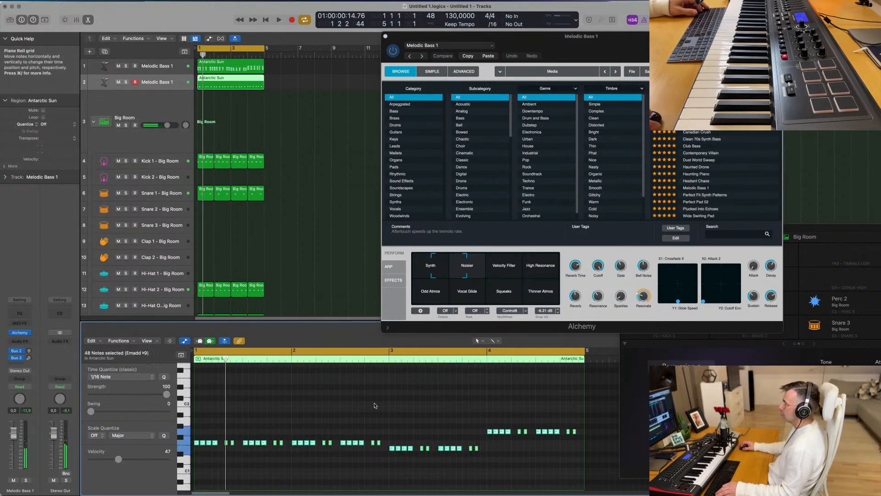
key("Delete")
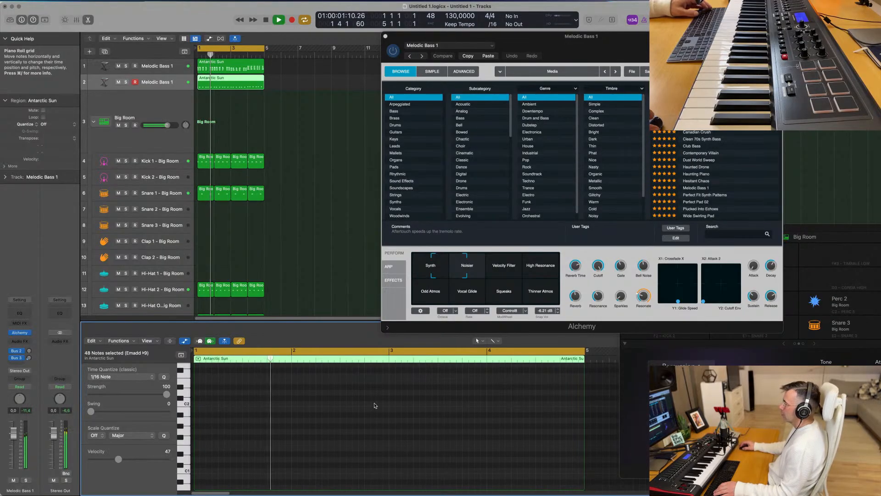
key("super+z")
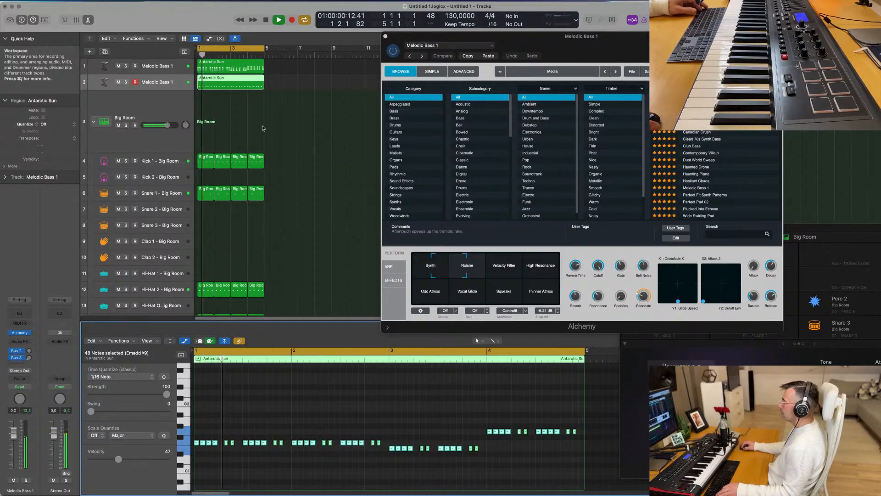
key("space")
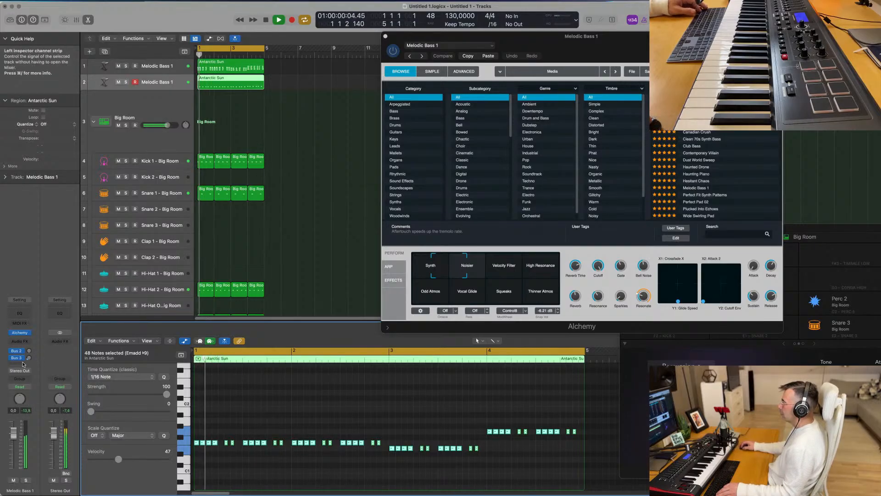
Step: Insert a Compressor on the second track's channel strip and set its side chain to Kick 2 - Big Room
left_click(24, 343)
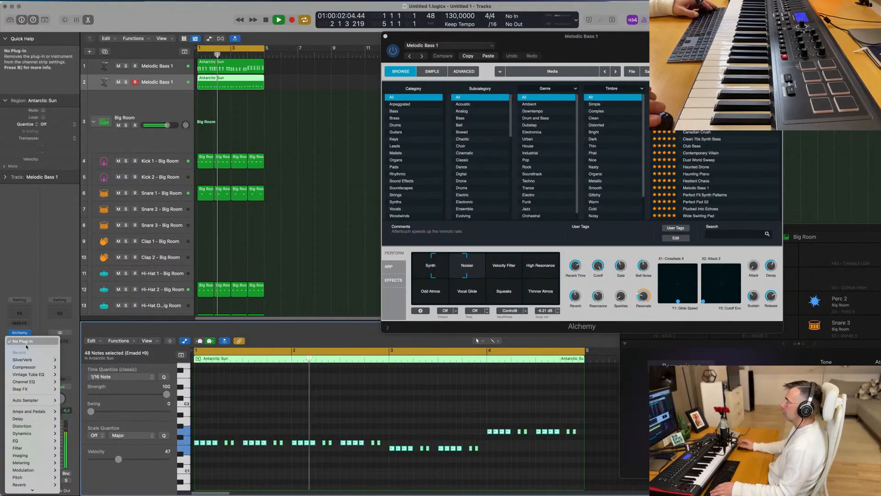
mouse_move(38, 369)
left_click(69, 367)
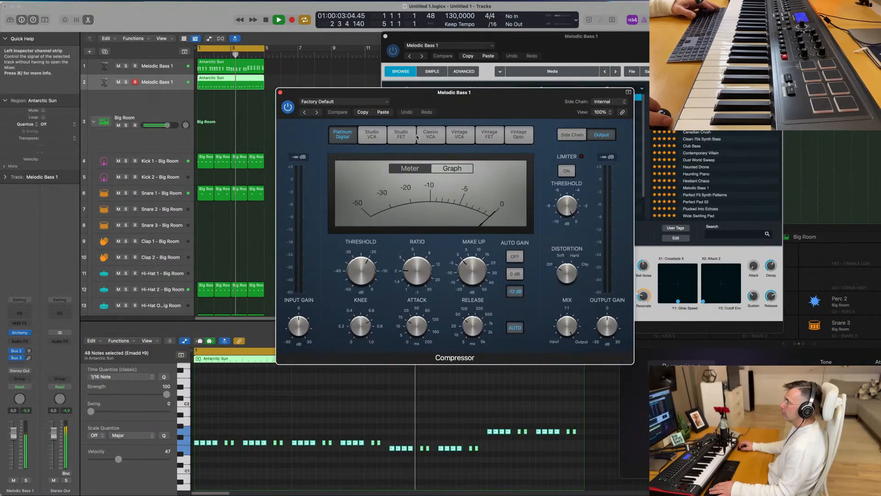
left_click(613, 102)
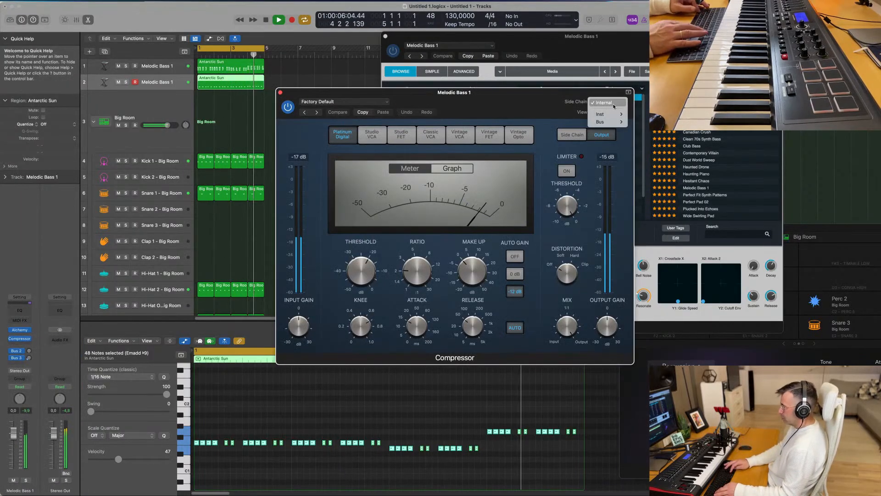
mouse_move(614, 118)
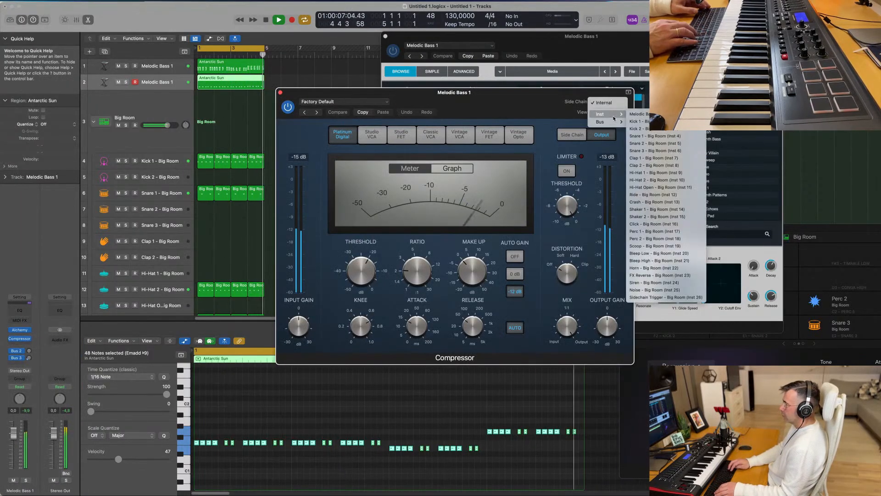
left_click(638, 129)
left_click_drag(500, 96, 510, 95)
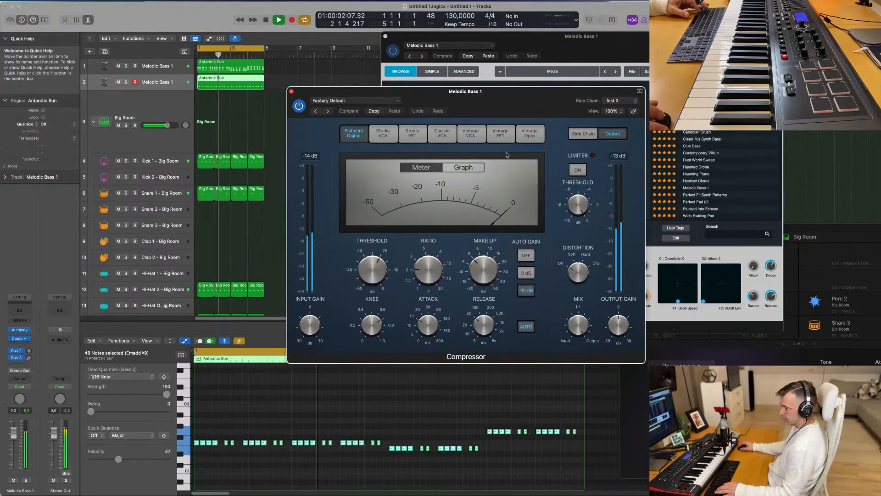
Step: Change the Compressor's side chain source to the Kick 1 - Big Room instrument (Inst 2)
left_click(632, 100)
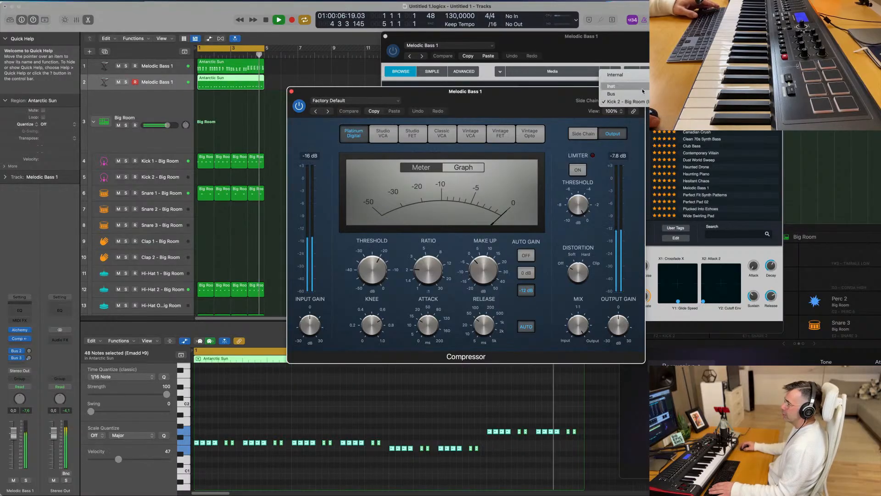
mouse_move(643, 91)
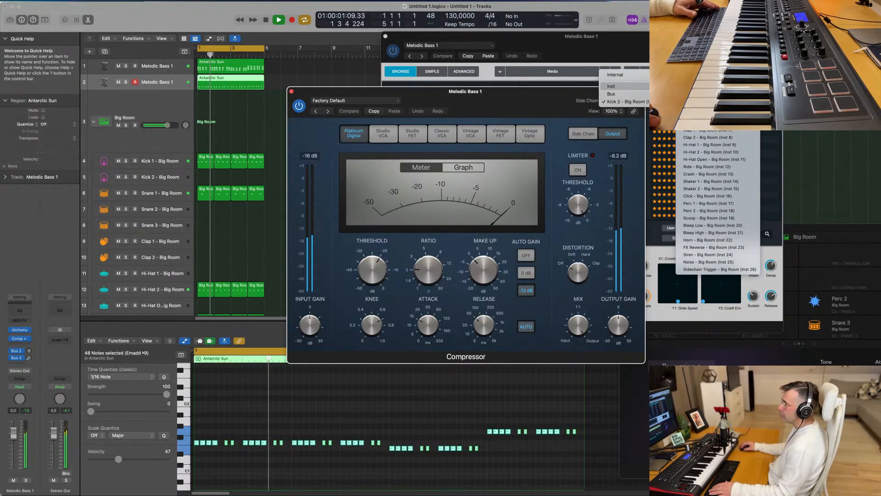
left_click(703, 93)
left_click_drag(508, 107, 505, 106)
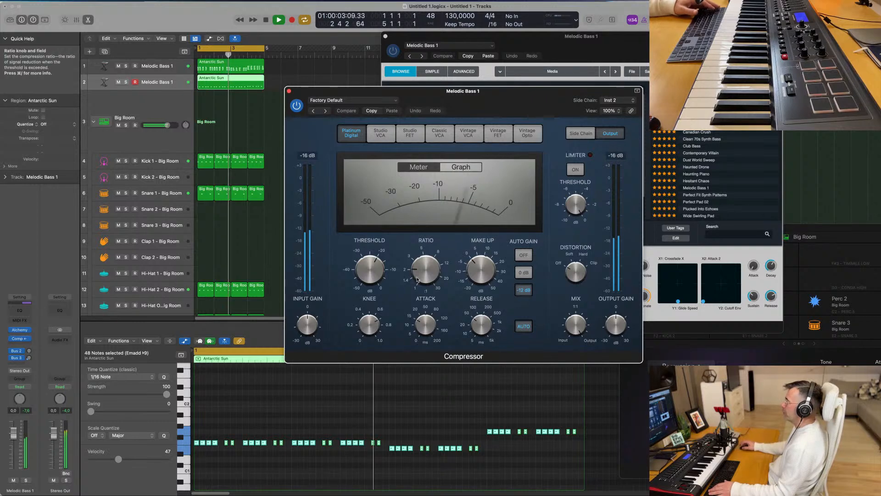
Step: Adjust the bass Compressor's ratio and set its threshold to -14.5 dB while the loop plays
left_click_drag(419, 271, 421, 260)
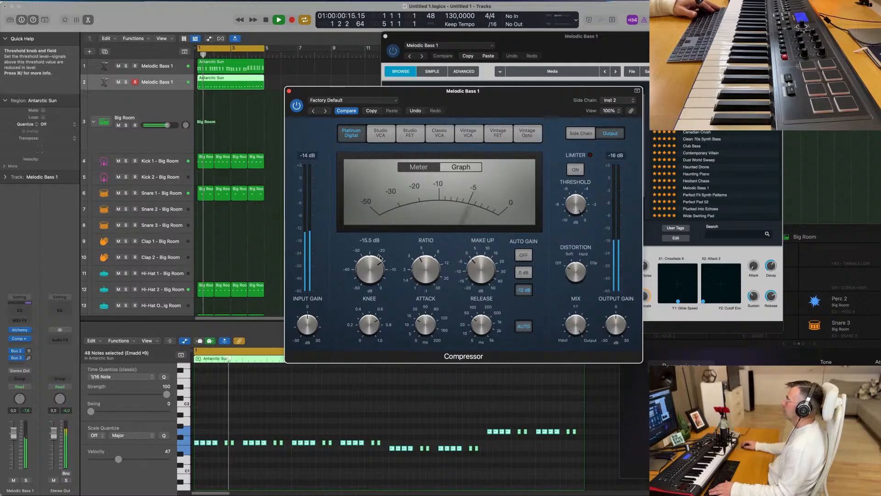
left_click_drag(377, 261, 377, 261)
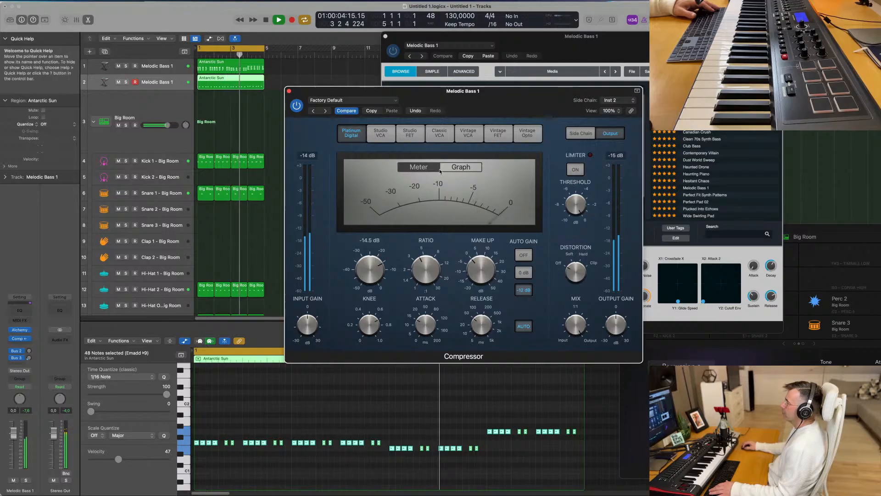
left_click_drag(515, 94, 472, 106)
mouse_move(342, 286)
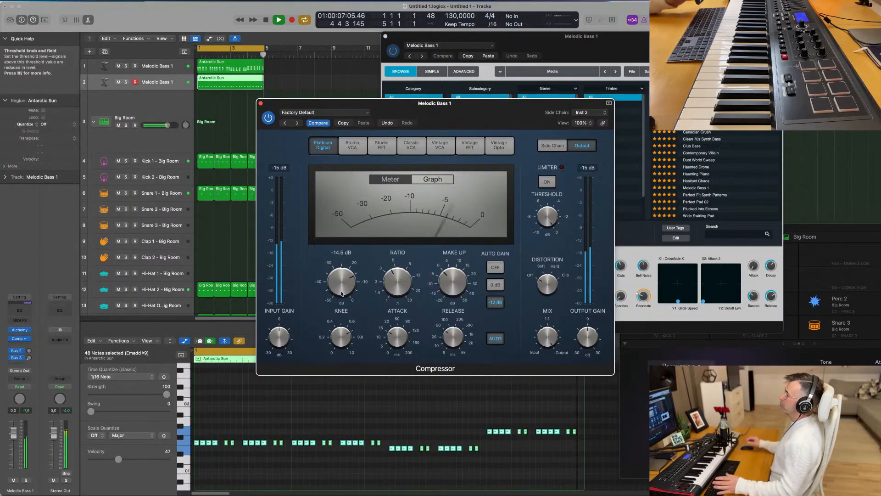
left_click_drag(492, 111, 266, 106)
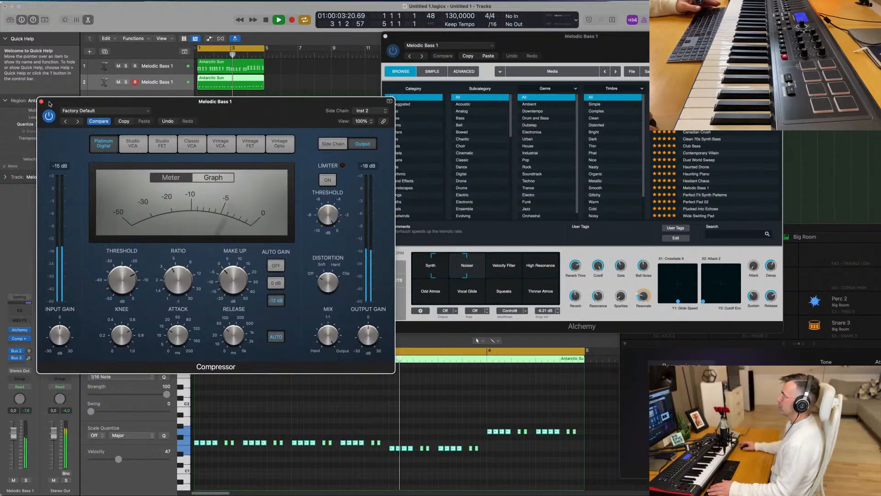
Step: Close the Compressor window and set the Cutoff to 11.4% in the second track's Alchemy
left_click(41, 101)
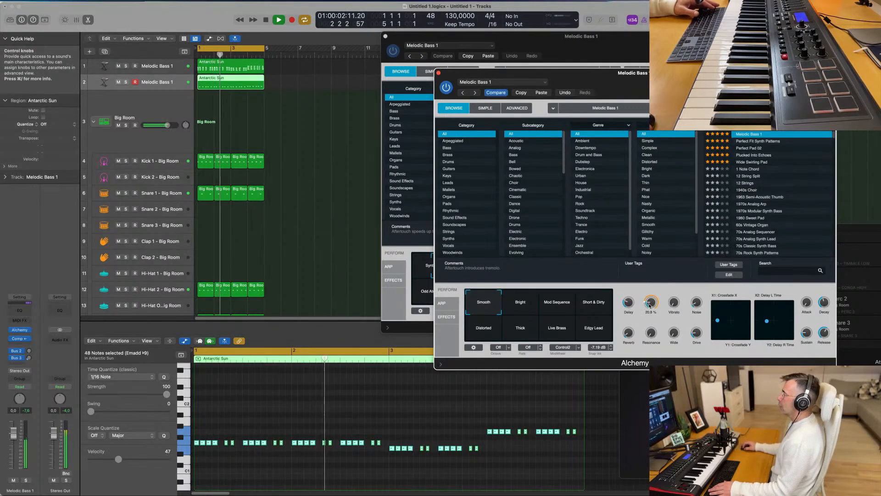
left_click_drag(651, 311, 652, 315)
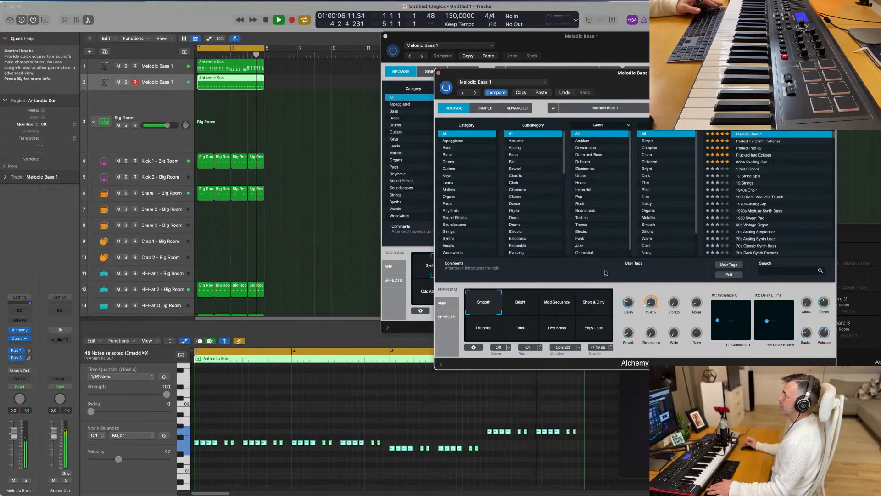
Step: Add a Channel EQ to the second track, boost its 75 Hz low shelf by 2.5 dB and close the EQ window
left_click(20, 311)
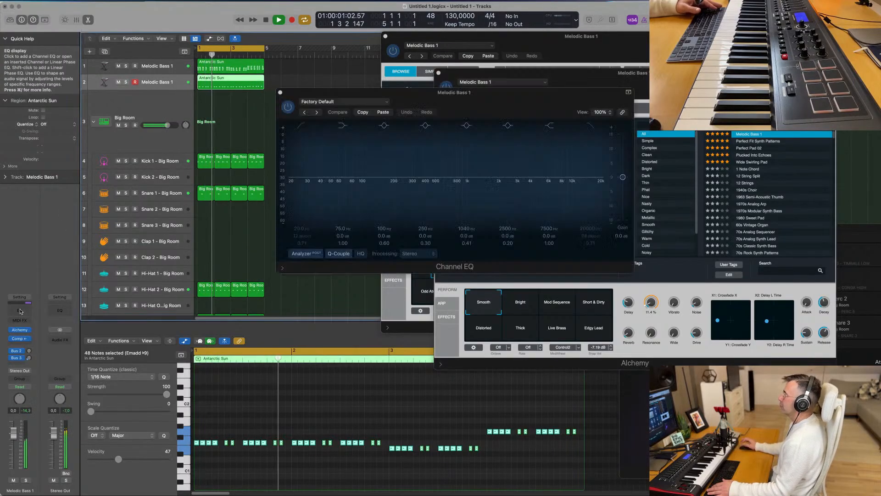
mouse_move(343, 235)
left_mouse_down()
mouse_move(343, 211)
mouse_move(342, 227)
left_mouse_up()
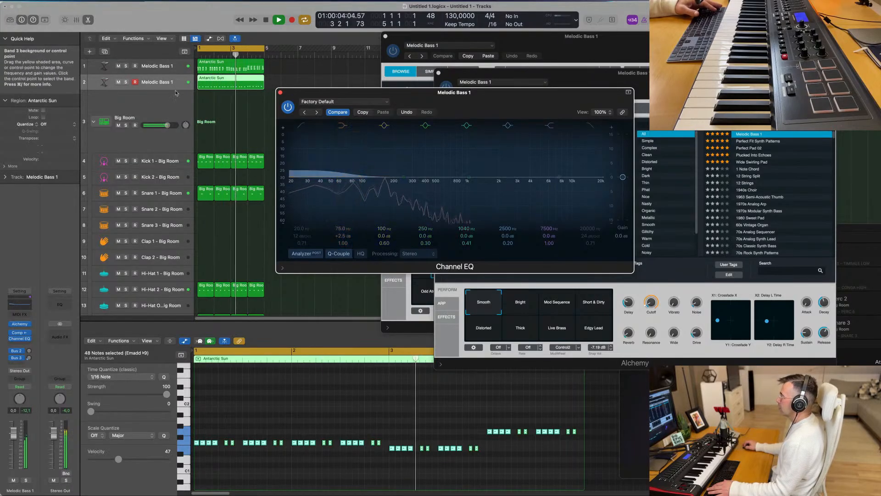
left_click(280, 93)
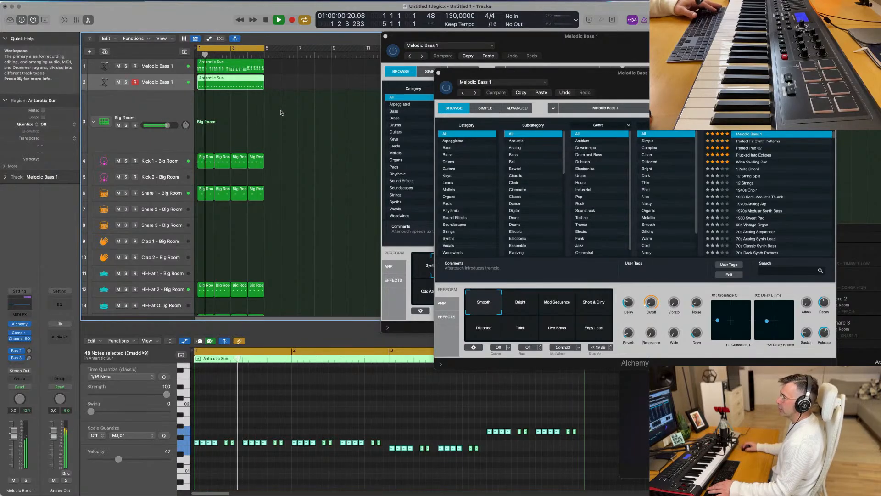
Step: Repeat all regions three times to extend the four-bar loop to 16 bars
key("super+a")
key("super+r")
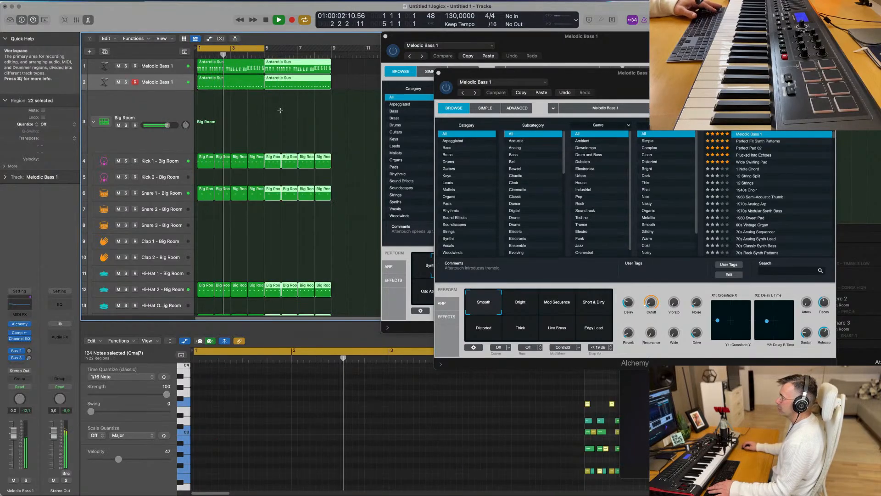
key("super+r")
key("super+r")
scroll(281, 111, "left", 5)
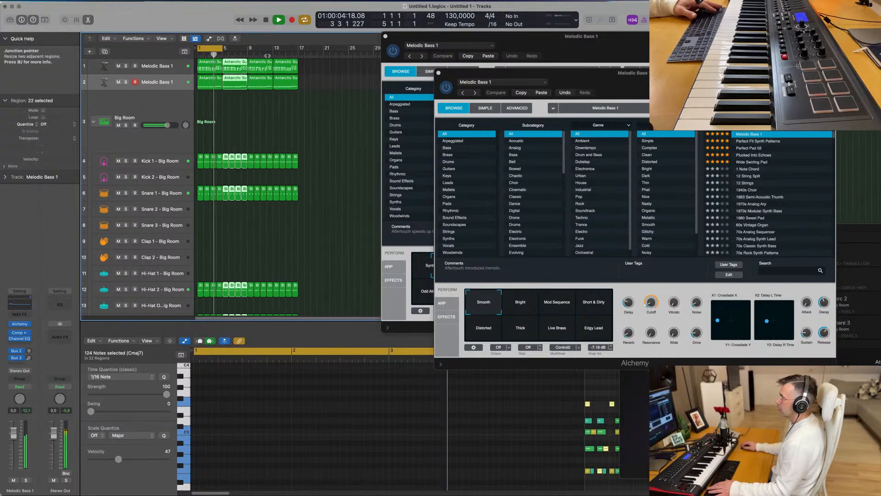
Step: Extend the cycle range to 16 bars, from bar 1 to bar 17, and deselect the regions
left_click_drag(224, 48, 296, 63)
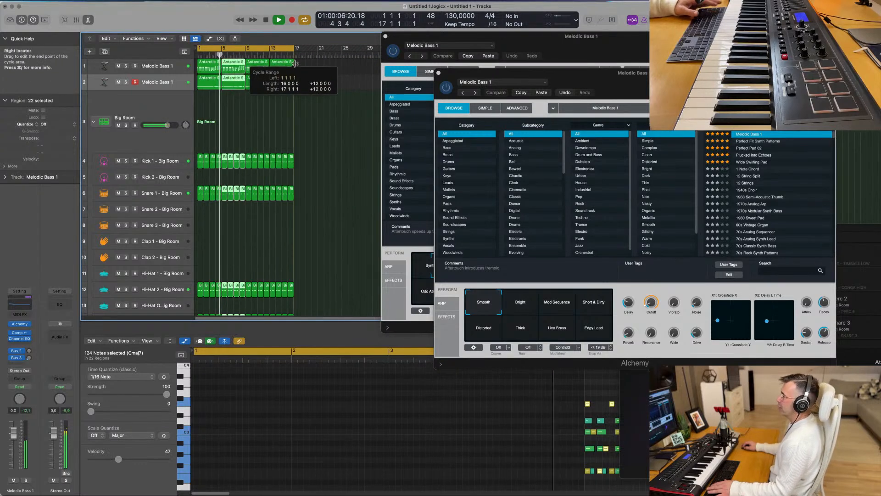
left_click(279, 119)
scroll(279, 120, "right", 3)
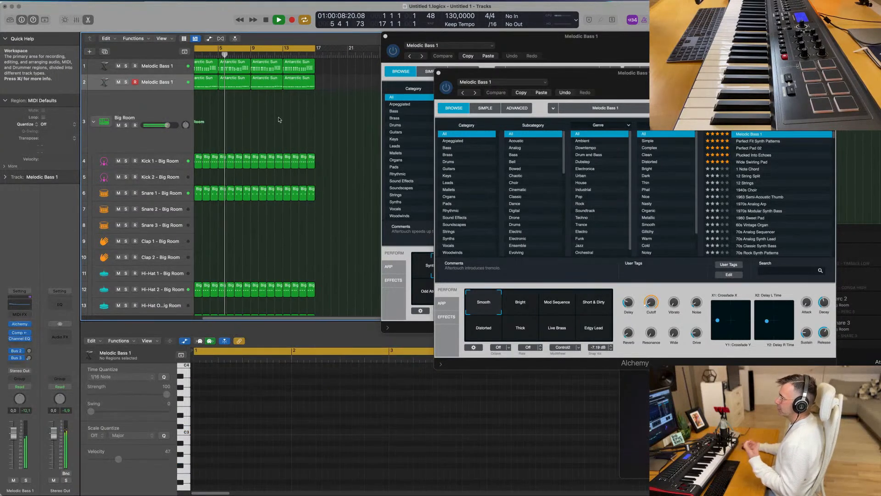
scroll(278, 119, "left", 2)
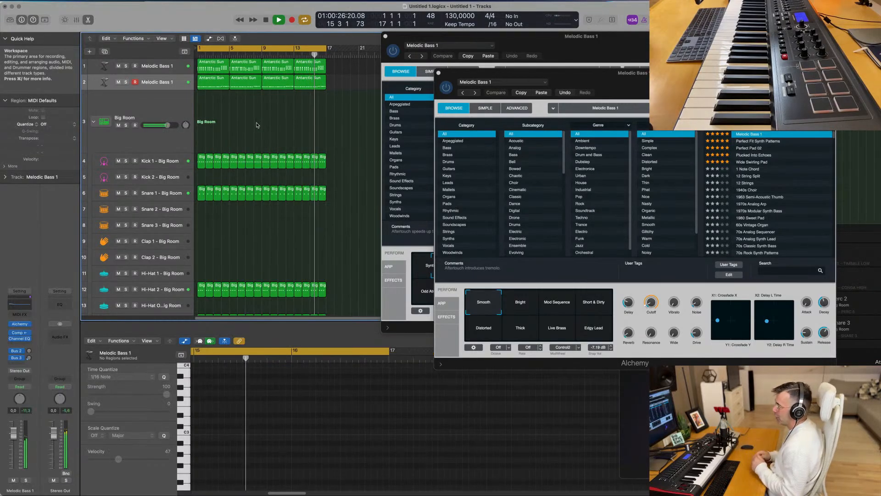
scroll(257, 125, "up", 3)
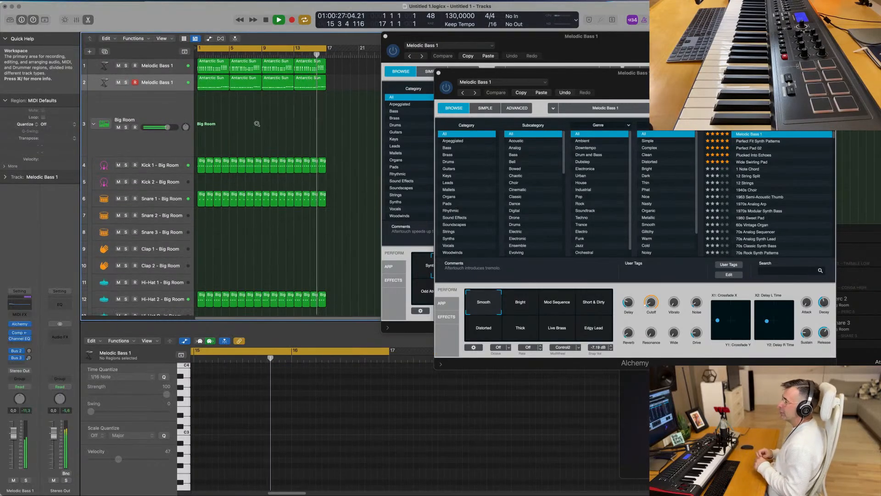
Step: Duplicate the bass track and the chord track with their settings, and stop playback
left_click(168, 77)
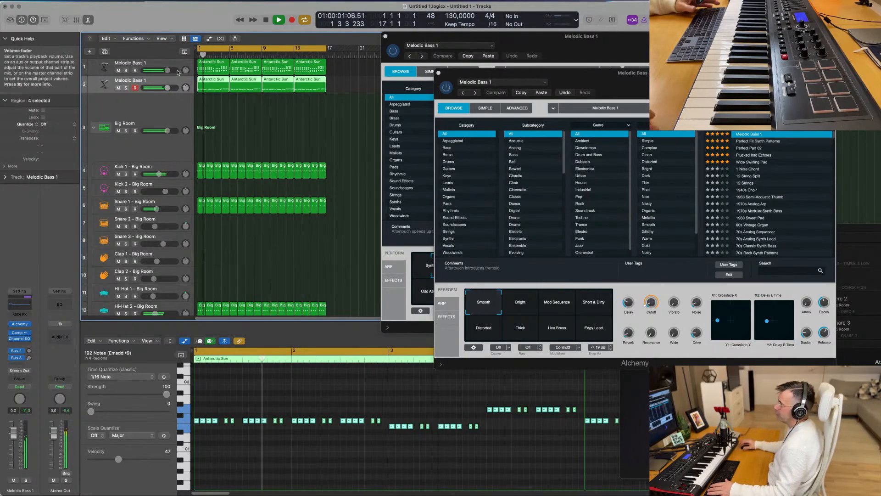
left_click(105, 52)
left_click(172, 65)
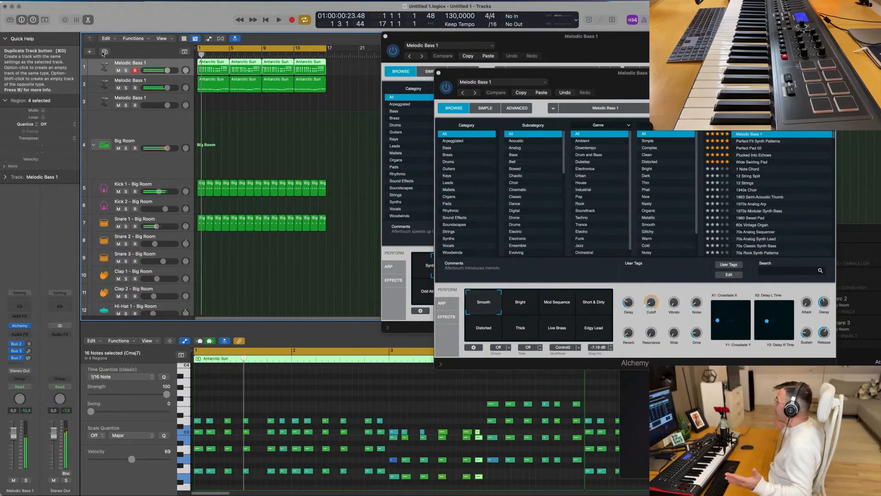
key("super+d")
key("space")
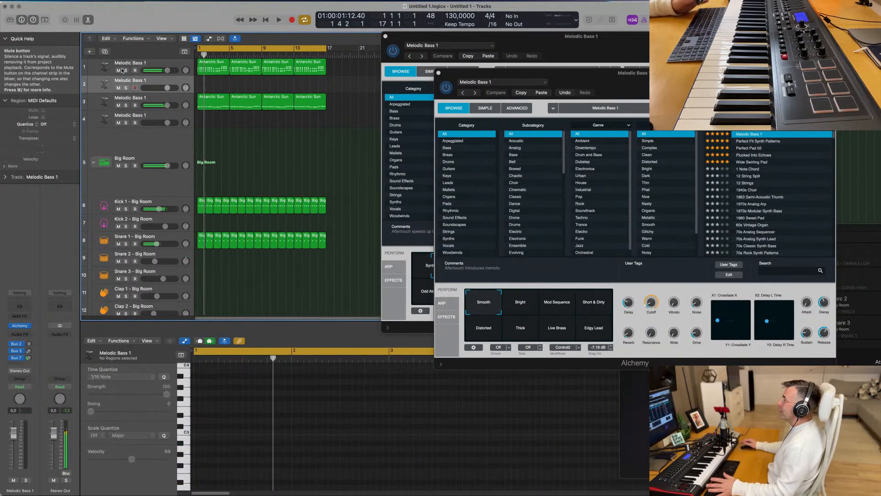
Step: Mute the original chord track and copy its four regions onto the duplicate track directly below it
left_click(118, 71)
left_click_drag(335, 73, 240, 76)
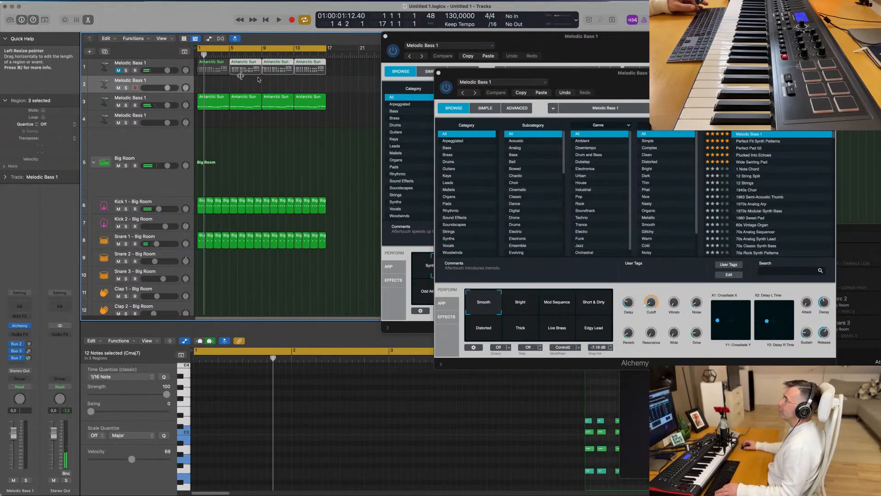
left_click_drag(345, 72, 209, 86)
Step: Load the Faded Keys preset from the Keys category in the duplicate chord track's Alchemy while the loop plays
key("space")
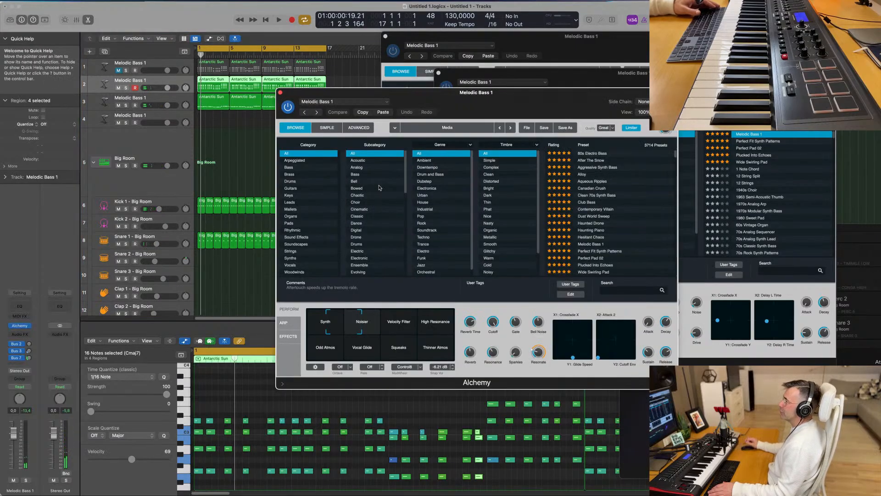
key("space")
left_click_drag(566, 100, 533, 98)
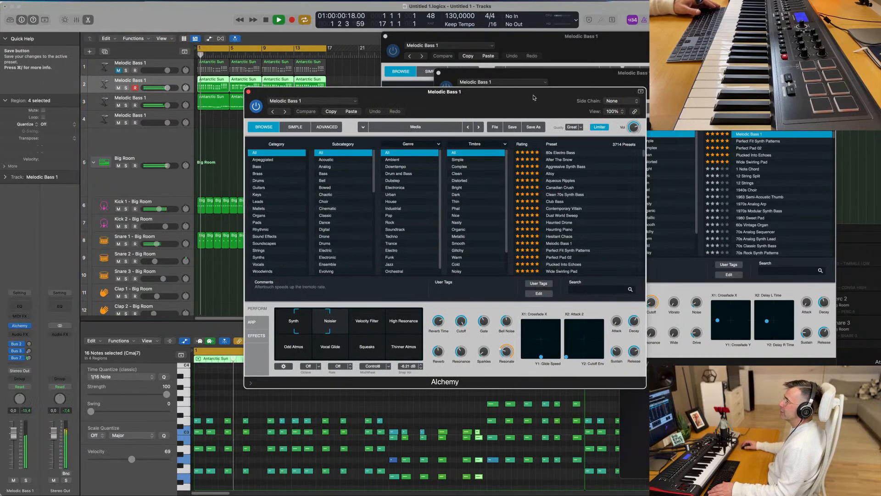
left_click(261, 195)
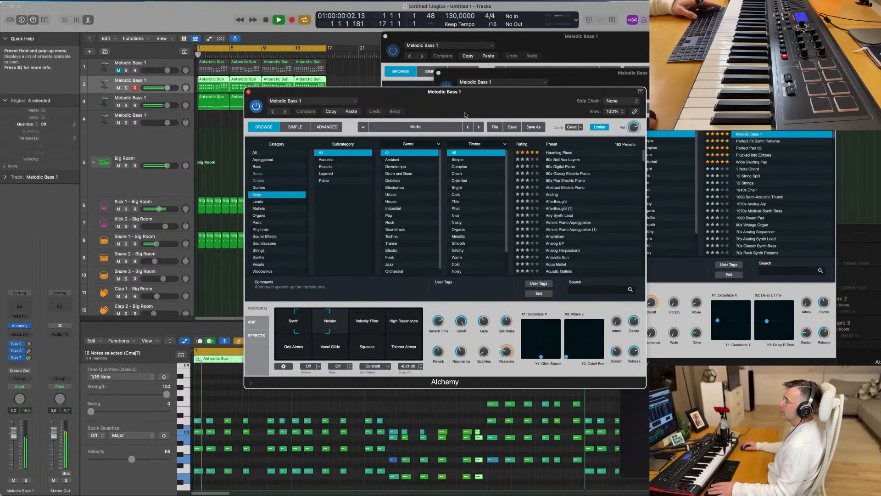
left_click_drag(465, 115, 511, 115)
scroll(659, 208, "down", 10)
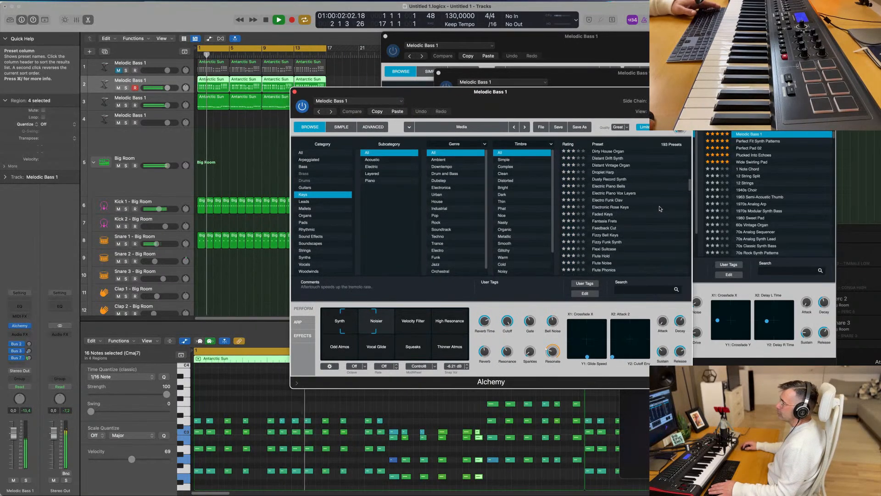
scroll(659, 208, "down", 1)
left_click(603, 208)
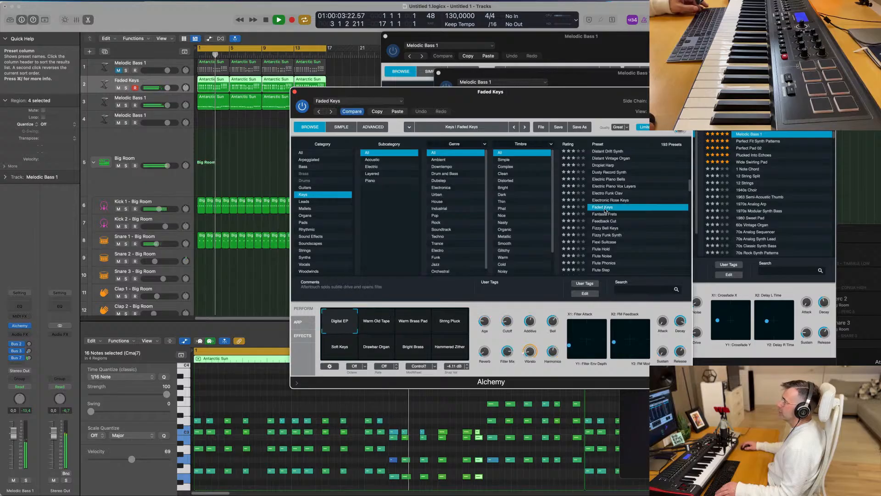
left_click_drag(583, 113, 681, 108)
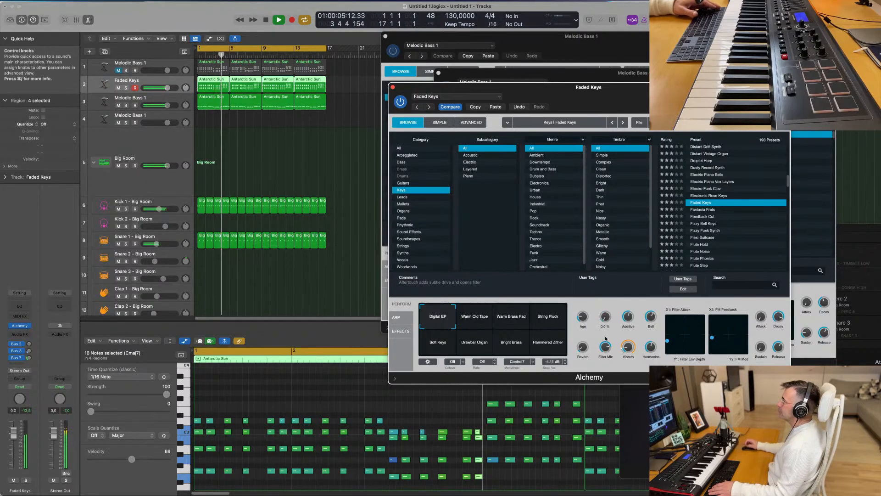
Step: Audition the Faded Keys performance snapshots from Warm Old Tape through Hammered Zither during playback, and return to Digital EP
left_click(474, 320)
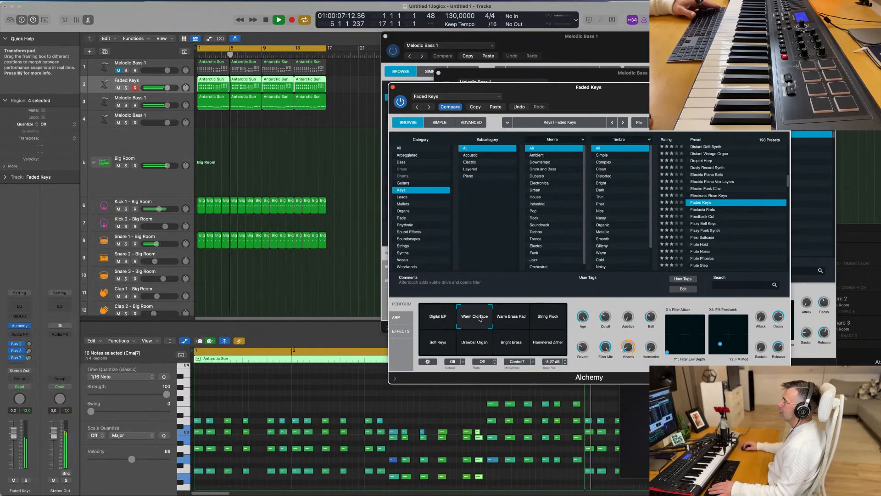
left_click(505, 321)
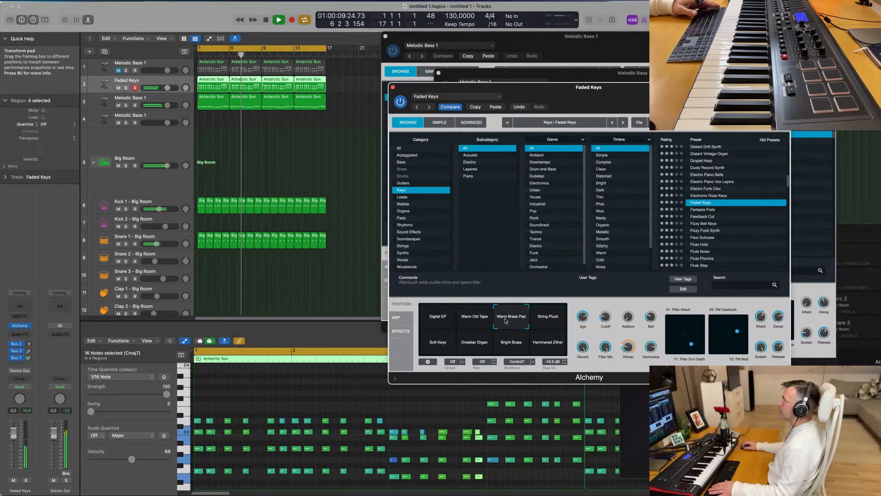
left_click(549, 317)
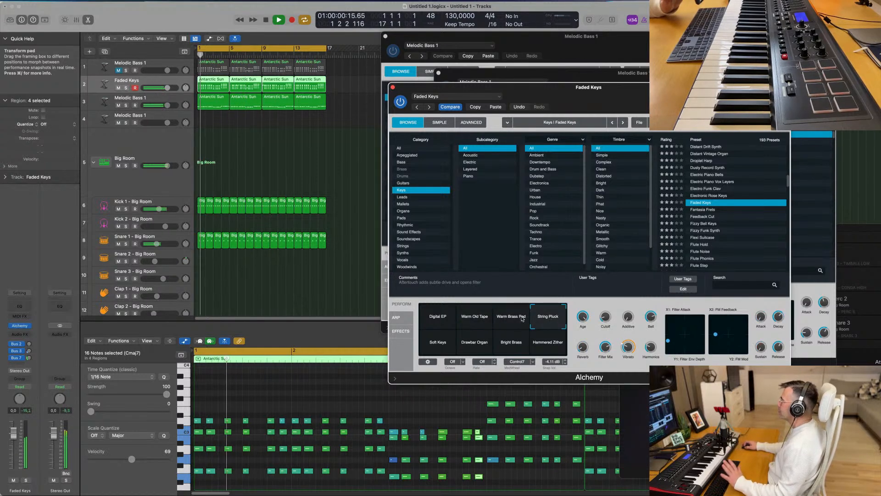
left_click(444, 349)
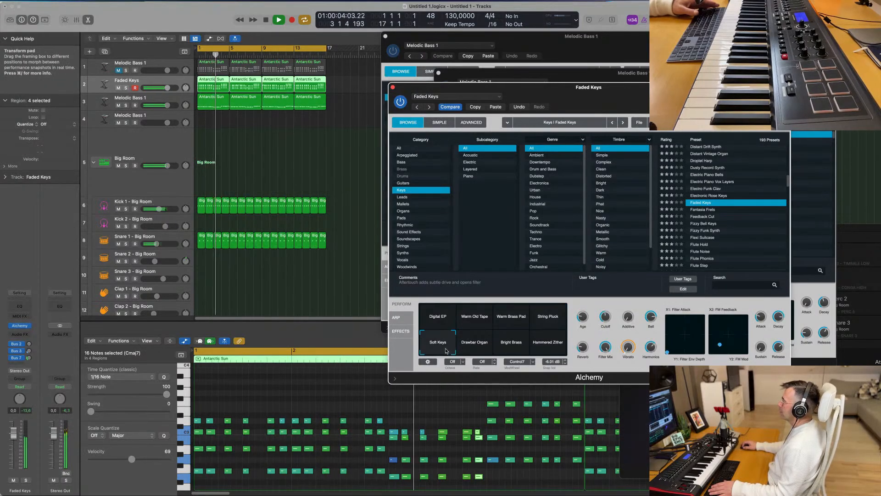
left_click(475, 352)
left_click(515, 350)
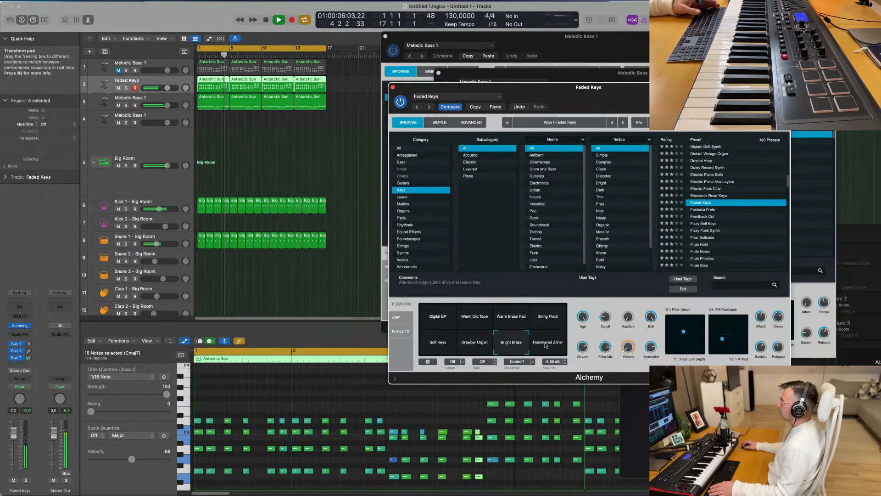
left_click(548, 345)
left_click(433, 320)
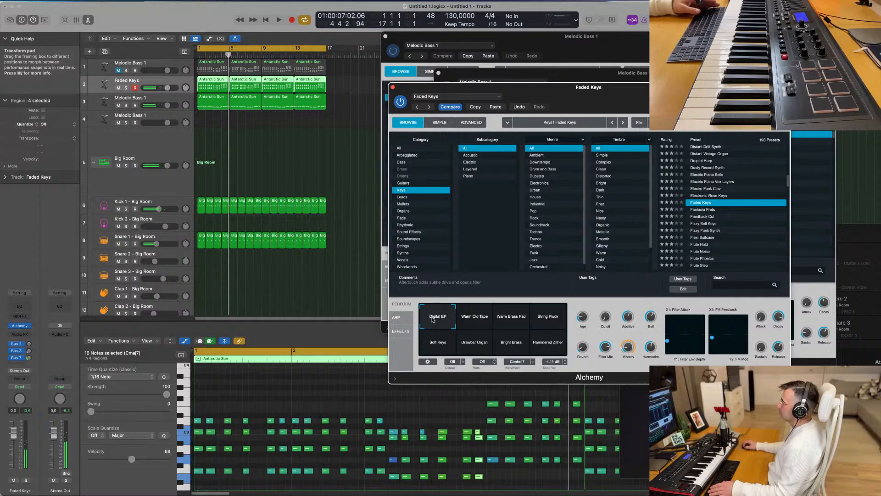
key("space")
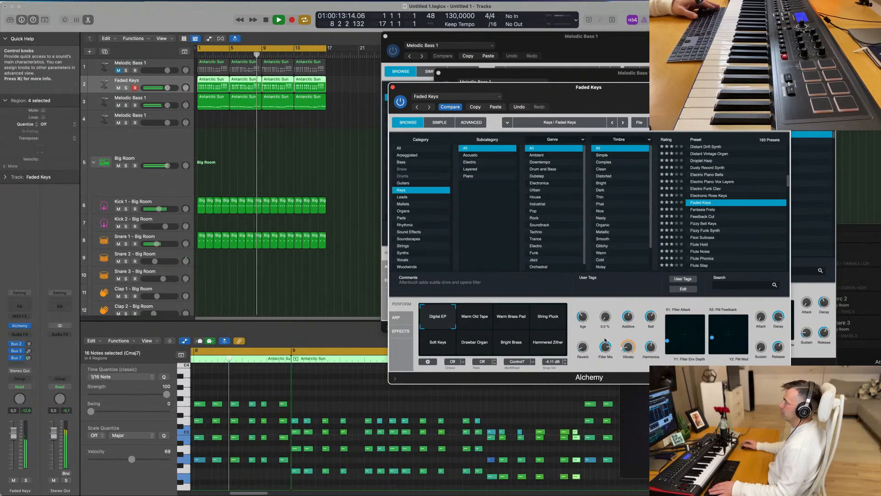
Step: Add a Bus 8 send to the Faded Keys track while the loop plays
left_click_drag(643, 94, 609, 100)
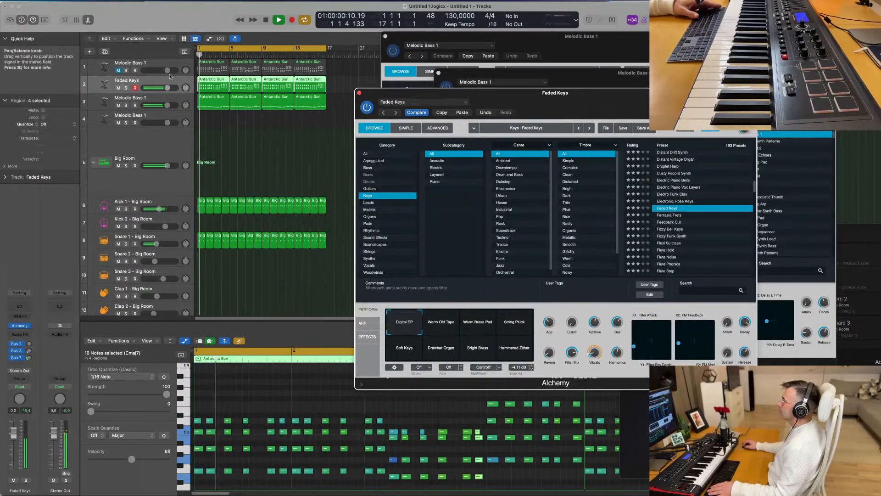
key("space")
key("space")
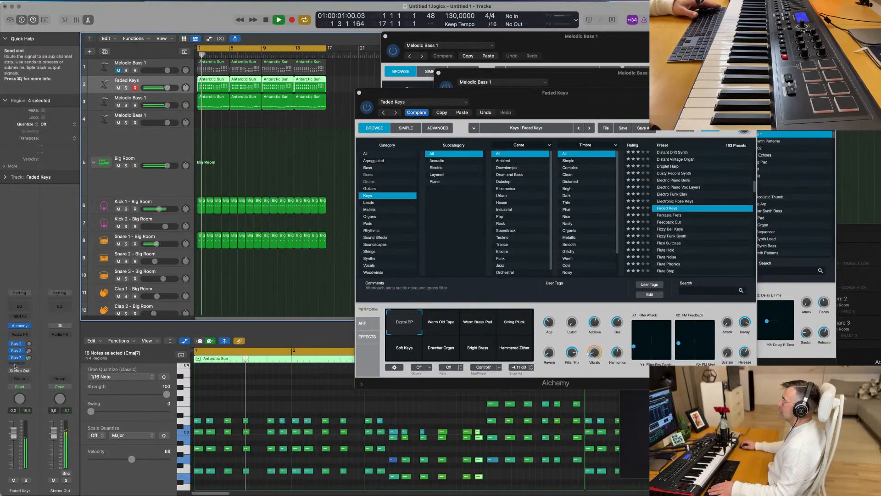
left_click(18, 364)
mouse_move(28, 377)
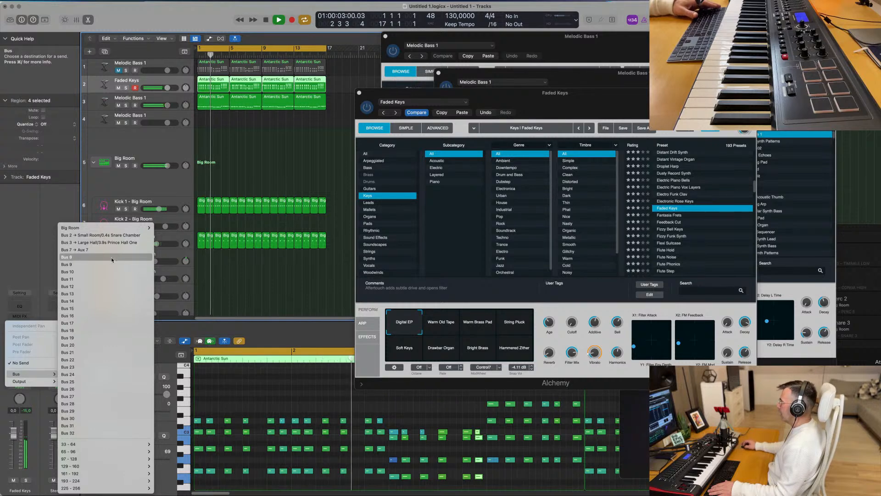
left_click(78, 258)
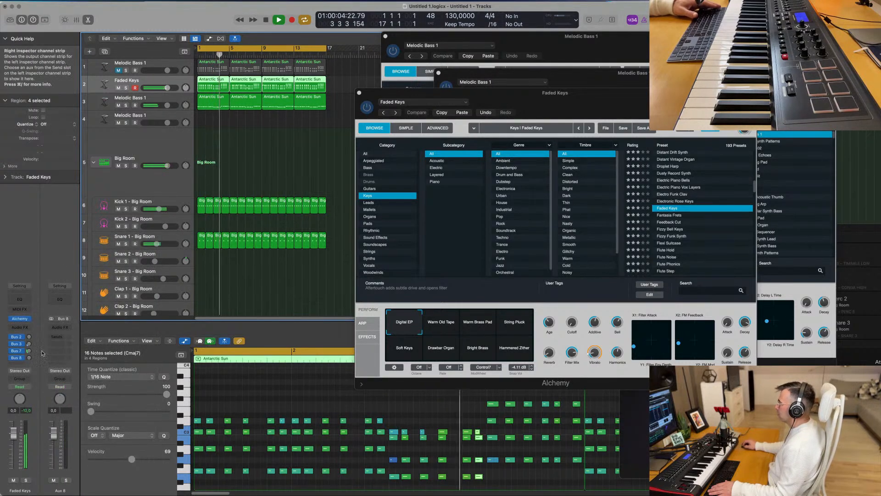
Step: Insert a Stereo Delay on the Bus 8 aux channel
left_click(67, 327)
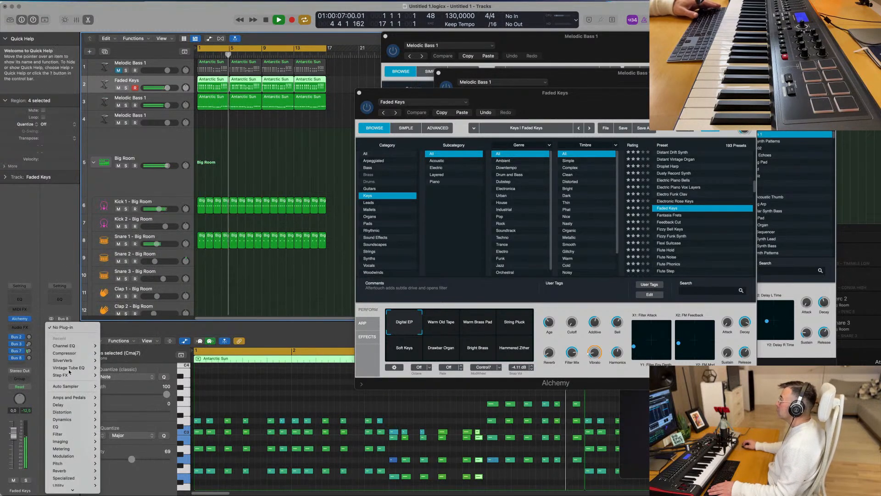
mouse_move(75, 408)
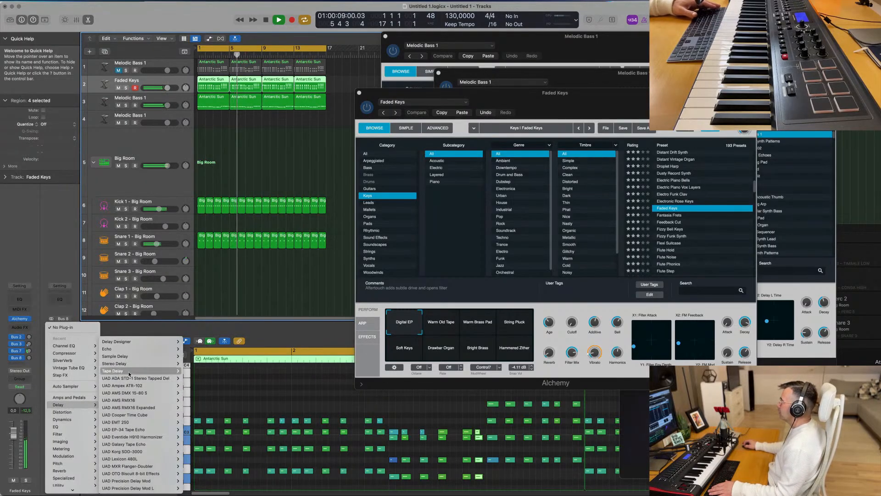
mouse_move(133, 366)
left_click(191, 363)
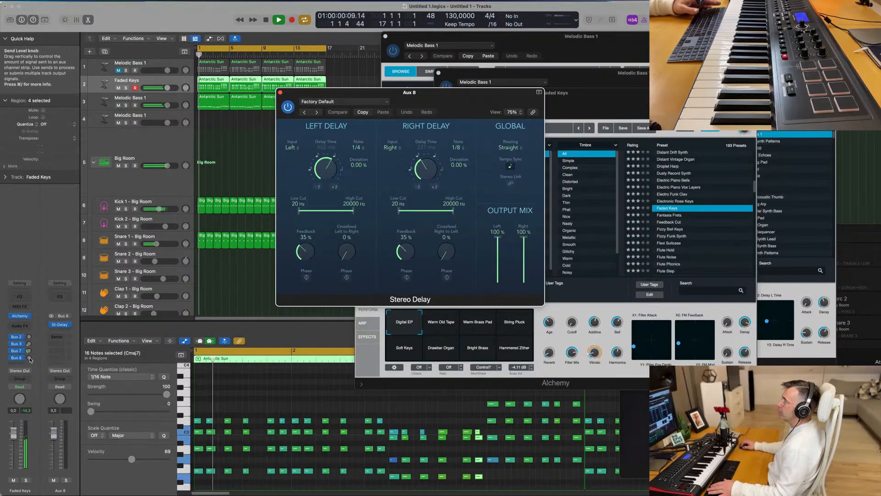
Step: Adjust the Faded Keys track's Bus 8 send level by ear and move the Stereo Delay window aside
left_click_drag(29, 361, 30, 360)
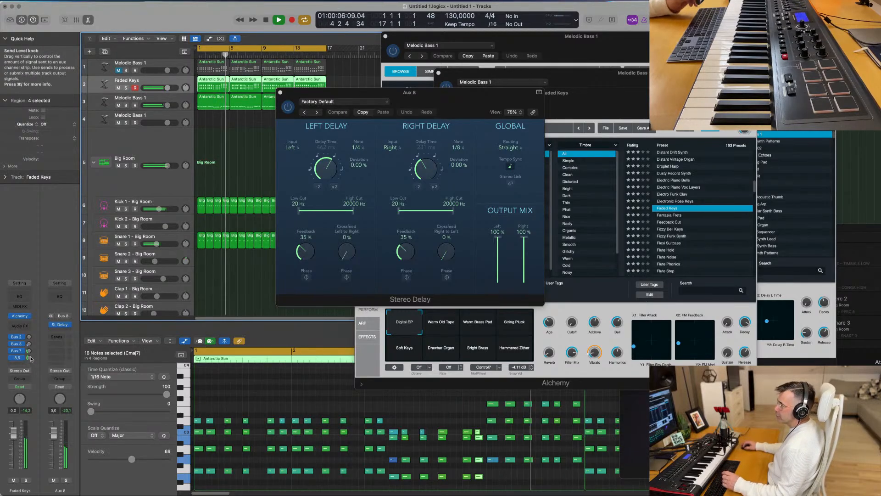
left_click_drag(288, 107, 278, 109)
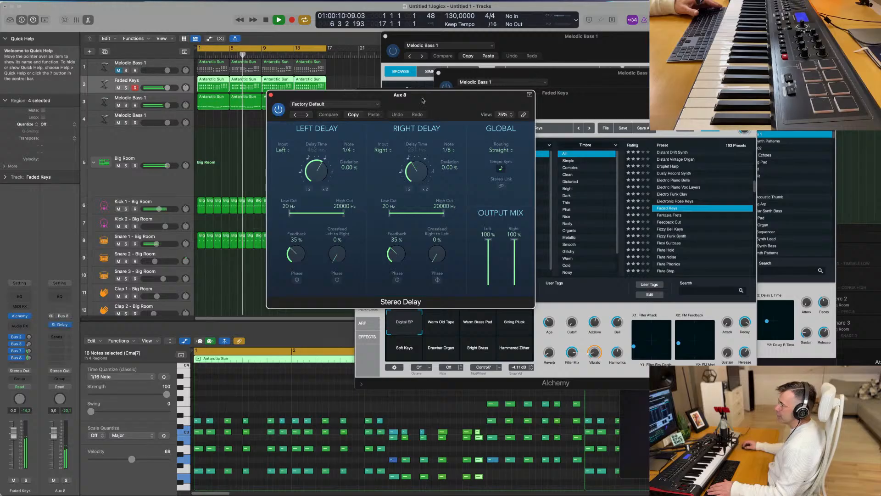
left_click_drag(278, 109, 268, 114)
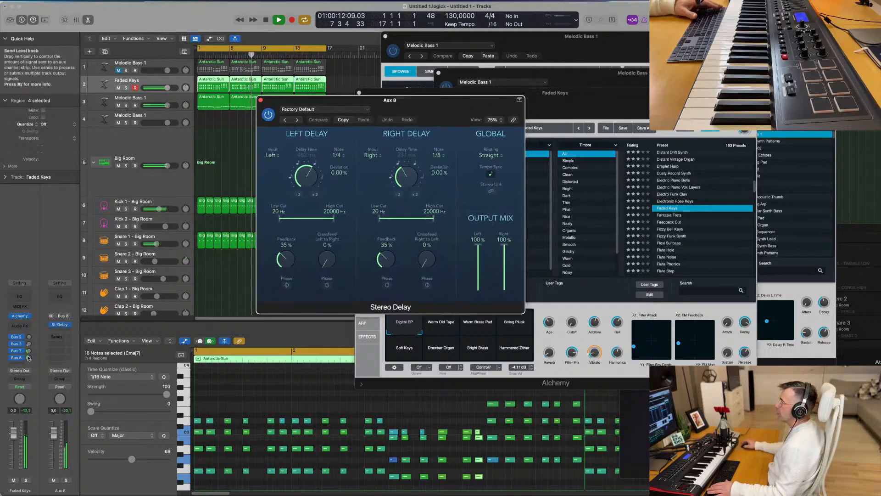
left_click_drag(28, 358, 29, 362)
Step: Set the Stereo Delay's low cuts to 650 Hz for the left and 730 Hz for the right delay, and close its window
left_click_drag(378, 221, 391, 222)
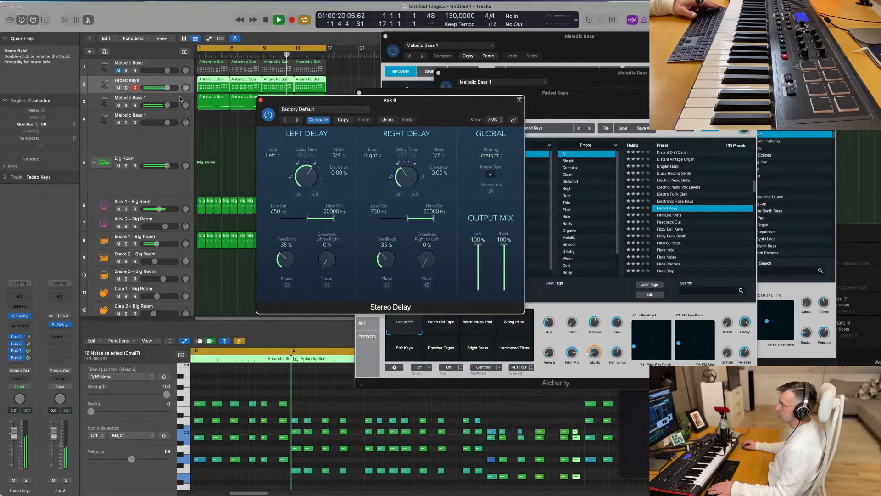
left_click(248, 104)
left_click(261, 100)
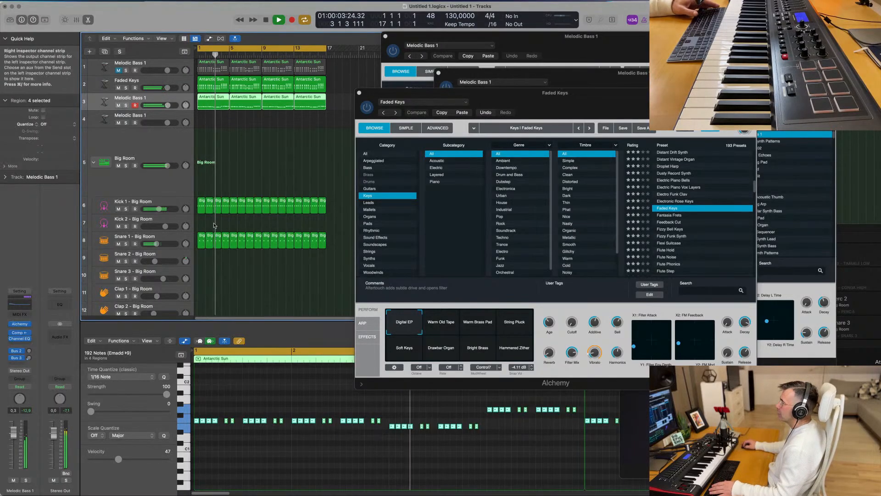
Step: Add a Bus 7 send to the empty fourth Melodic Bass 1 track and raise its level to about -11 dB
left_click(263, 151)
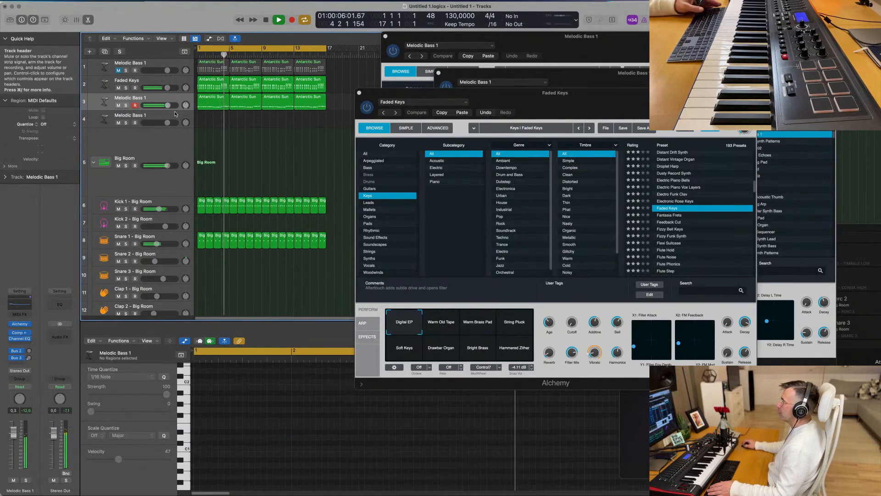
left_click(154, 115)
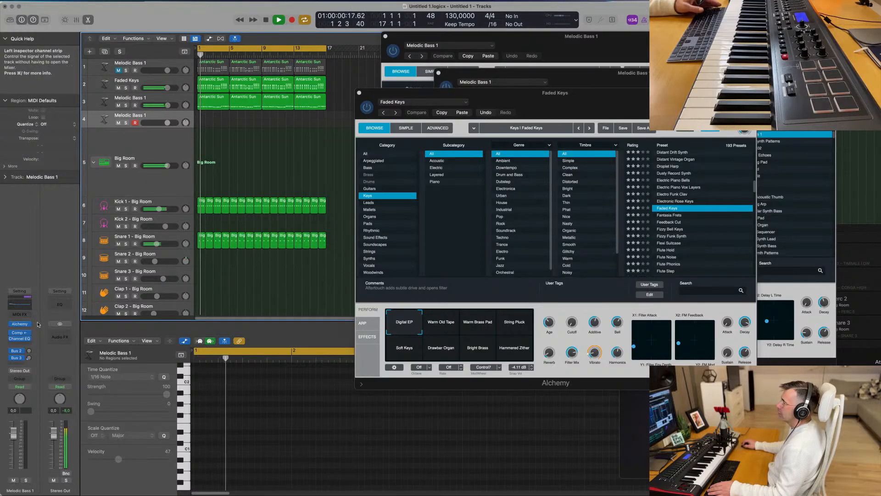
left_click(28, 358)
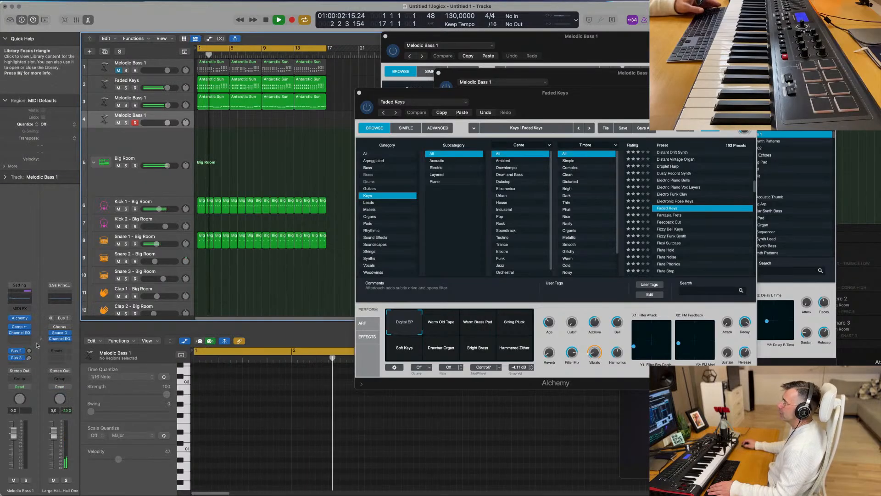
left_click(17, 350)
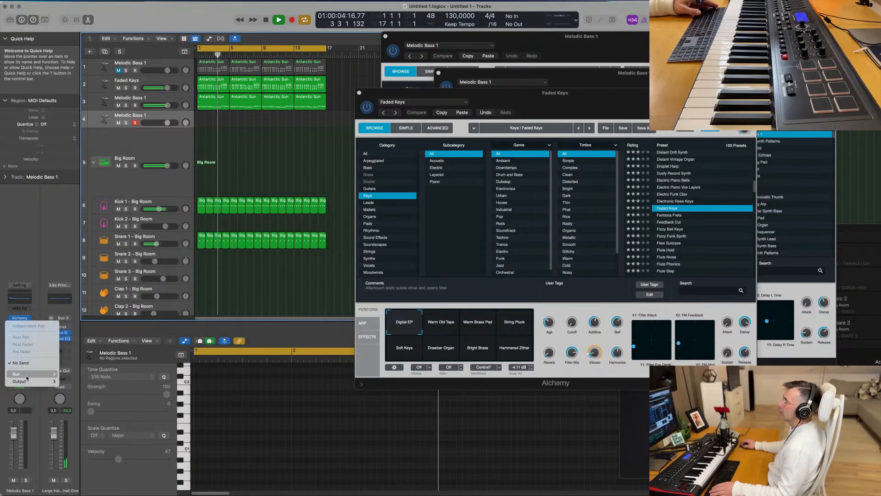
mouse_move(26, 378)
left_click(100, 251)
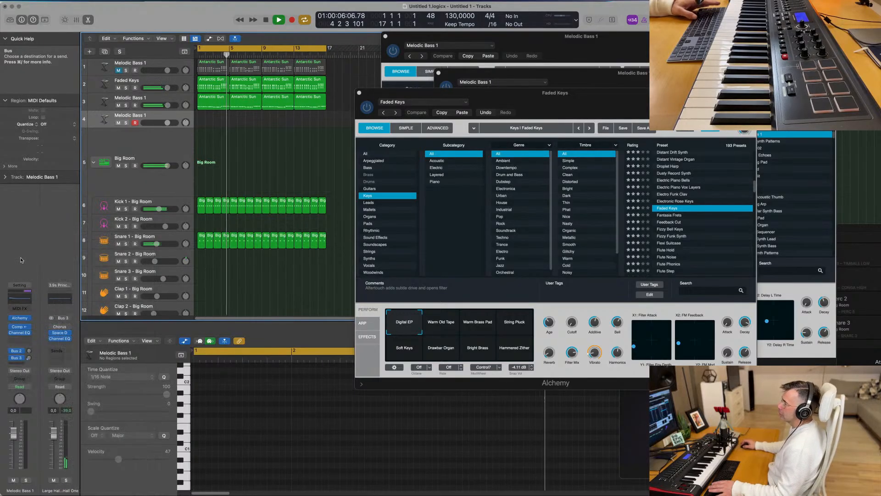
left_click_drag(29, 358, 32, 334)
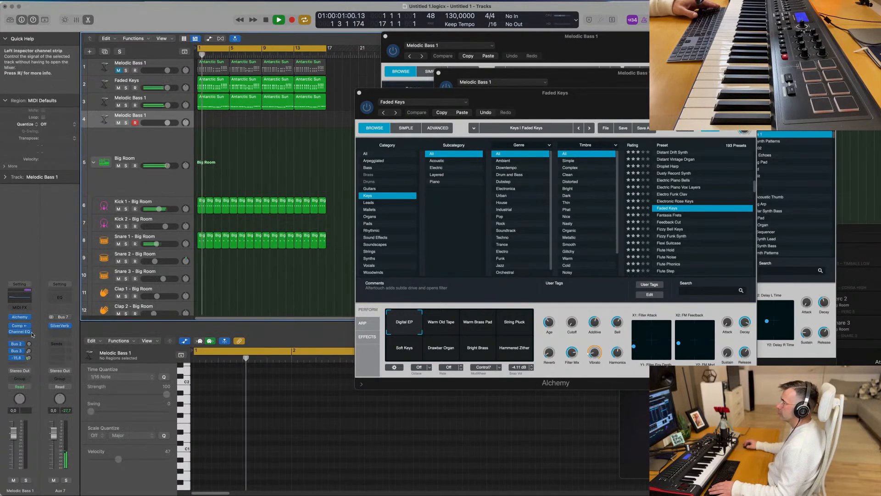
Step: Load the Gothic Bells preset from the Mallets category into the Faded Keys track's Alchemy and close its window
left_click_drag(657, 97, 604, 119)
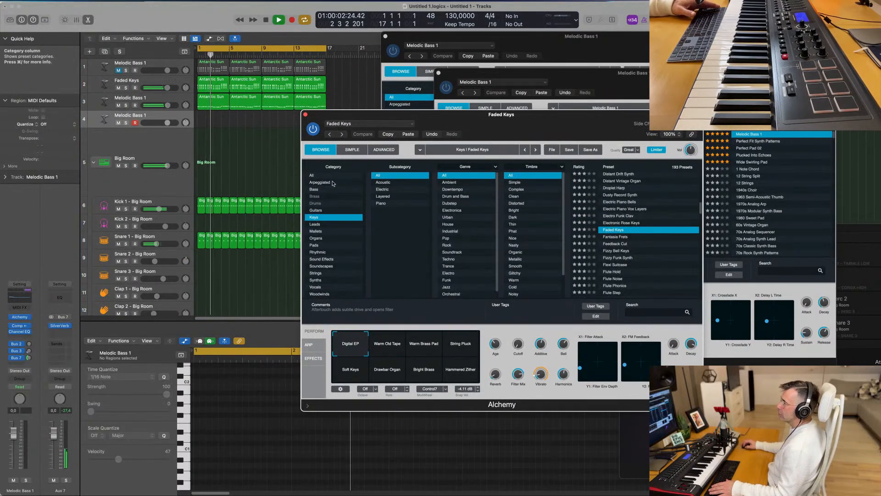
left_click(329, 232)
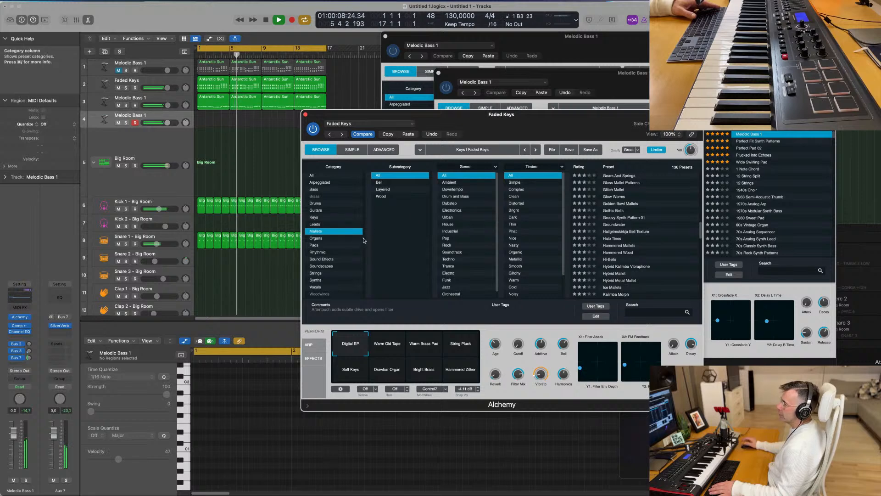
left_click(612, 211)
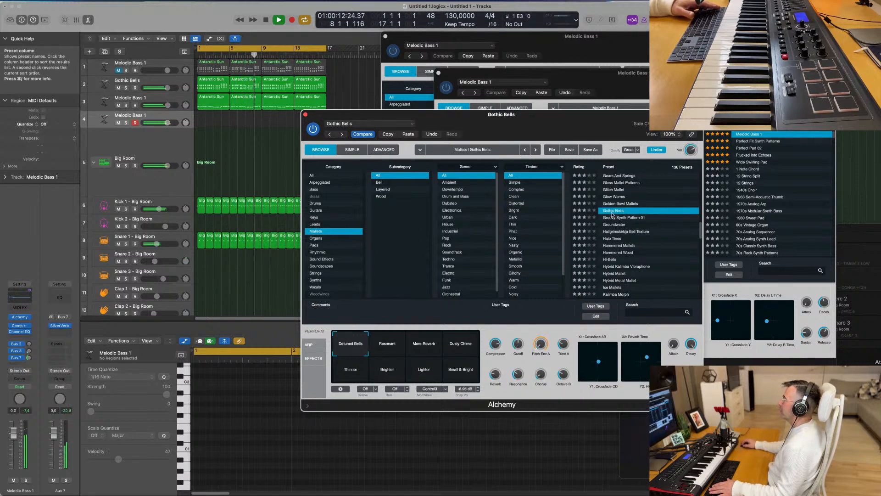
key("space")
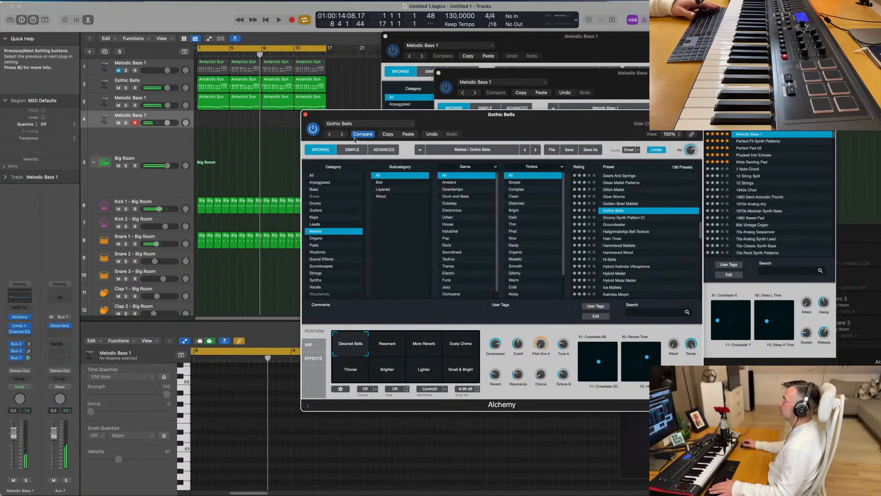
left_click(306, 114)
key("space")
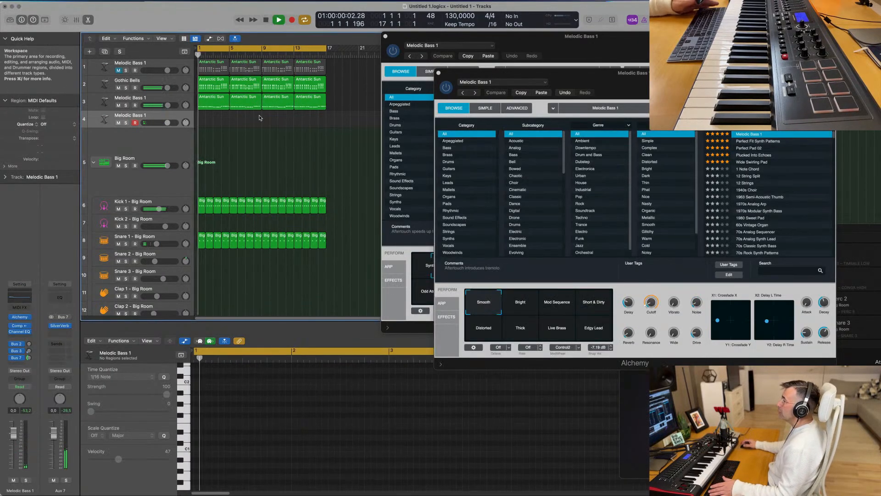
Step: Close the two leftover Alchemy windows and open the fourth track's own Alchemy instrument while the loop plays
left_click(171, 100)
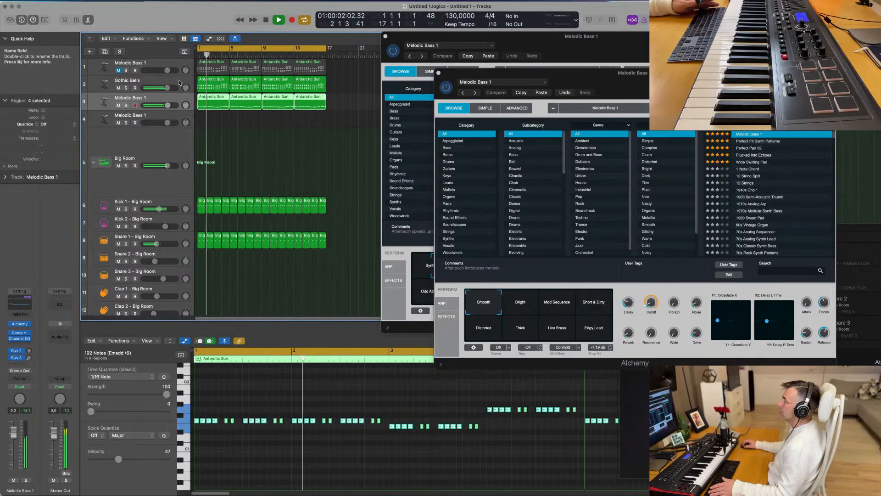
left_click(179, 82)
left_click(176, 117)
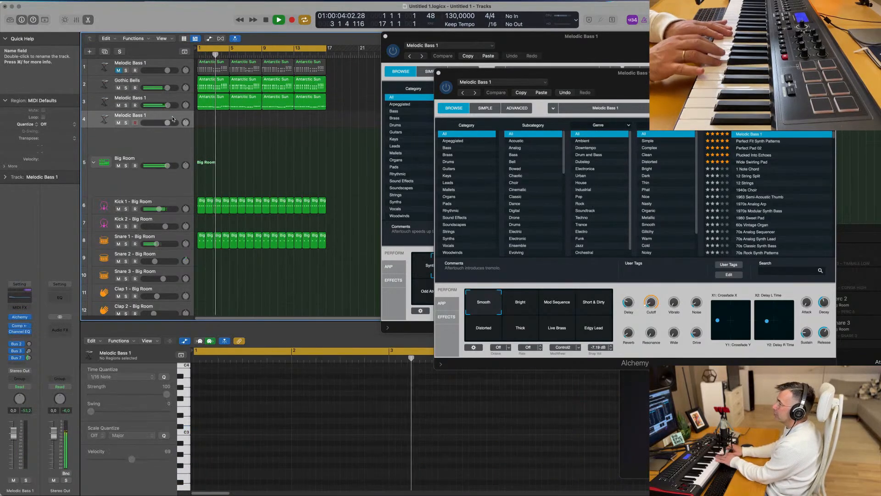
key("space")
key("space")
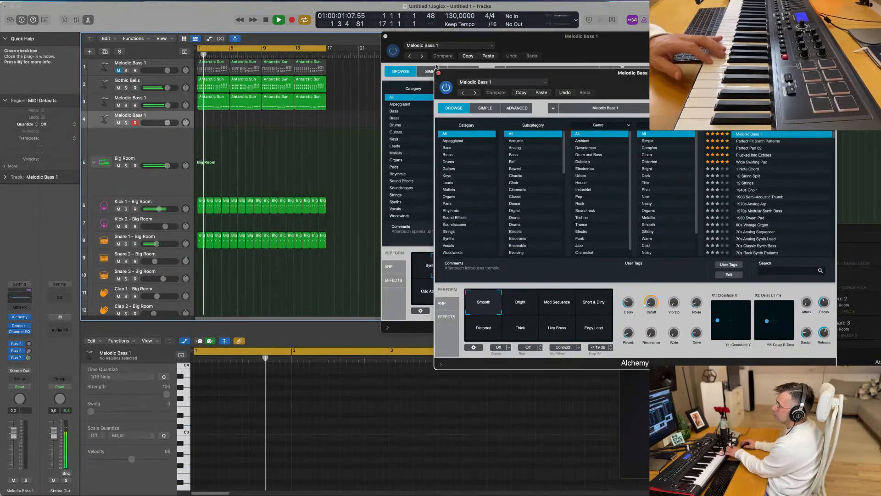
left_click(438, 72)
left_click(386, 36)
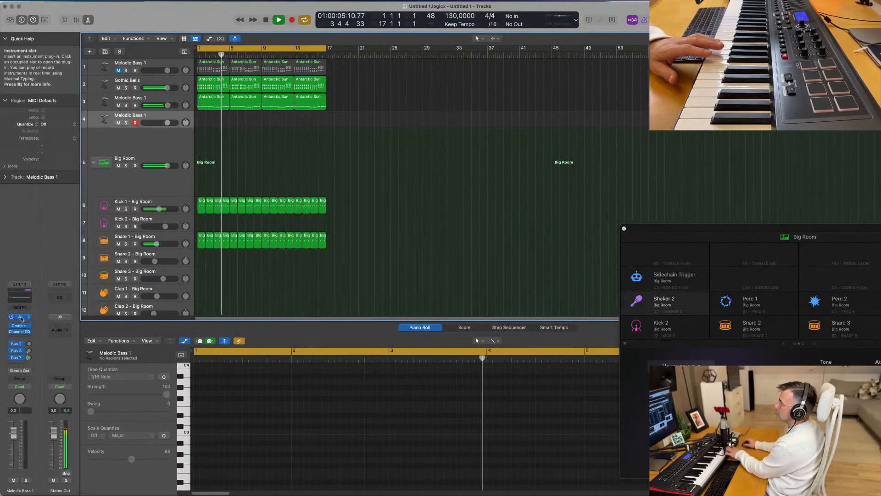
left_click_drag(455, 128, 445, 127)
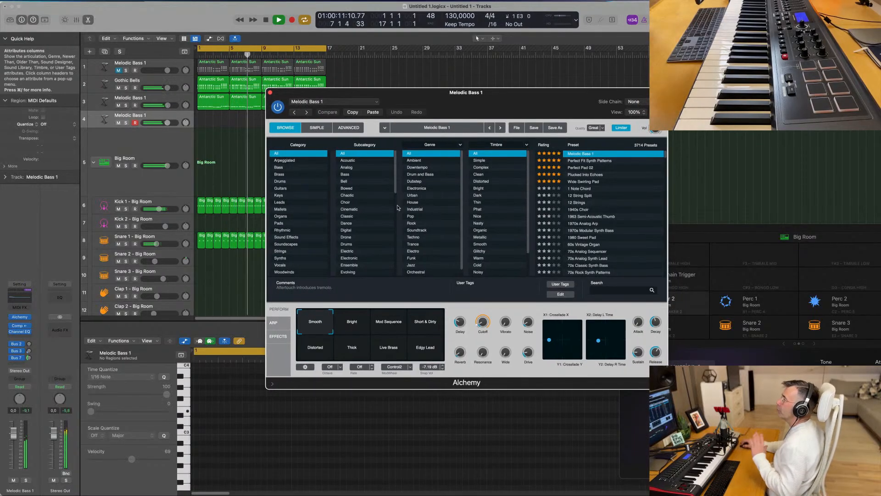
left_click_drag(505, 104, 519, 106)
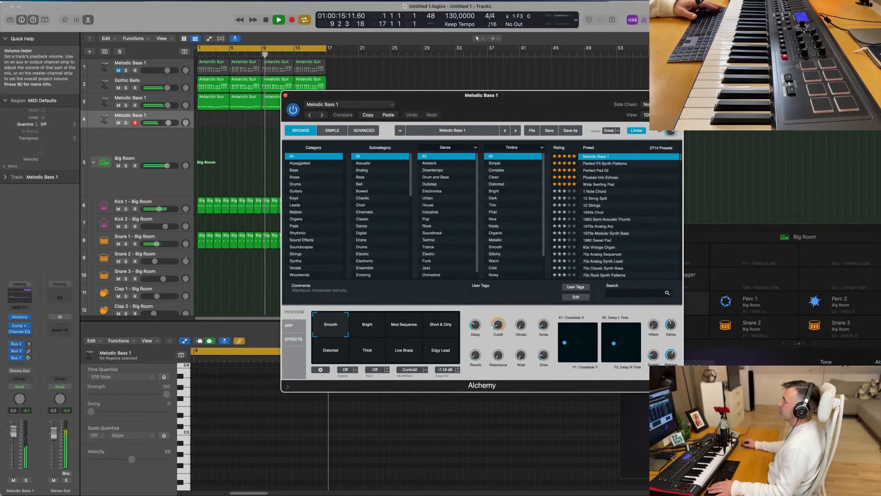
Step: Set the fourth track's volume to 0.6 dB and audition Alchemy's performance snapshots, choosing Thick, before browsing the five-star presets
left_click_drag(13, 432, 14, 431)
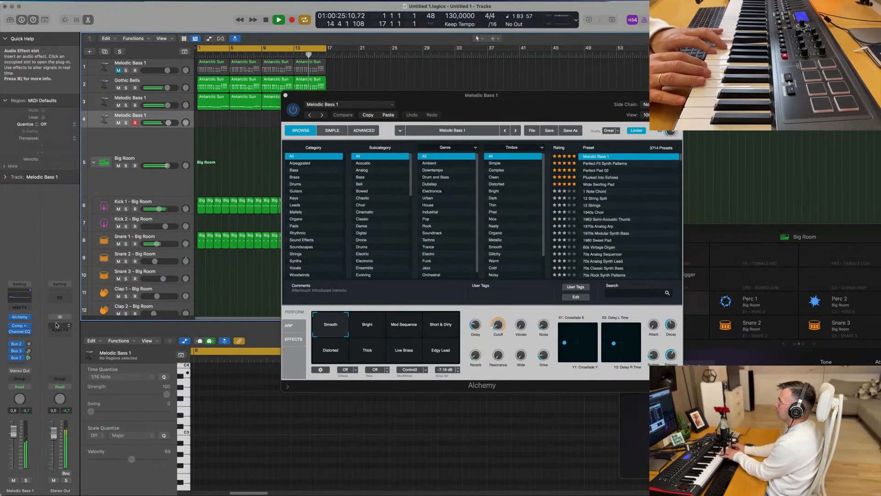
left_click(369, 328)
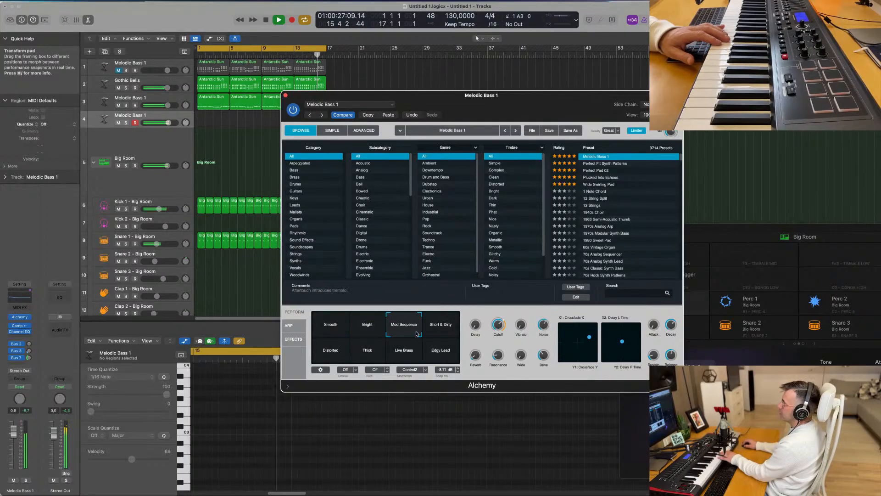
left_click(441, 328)
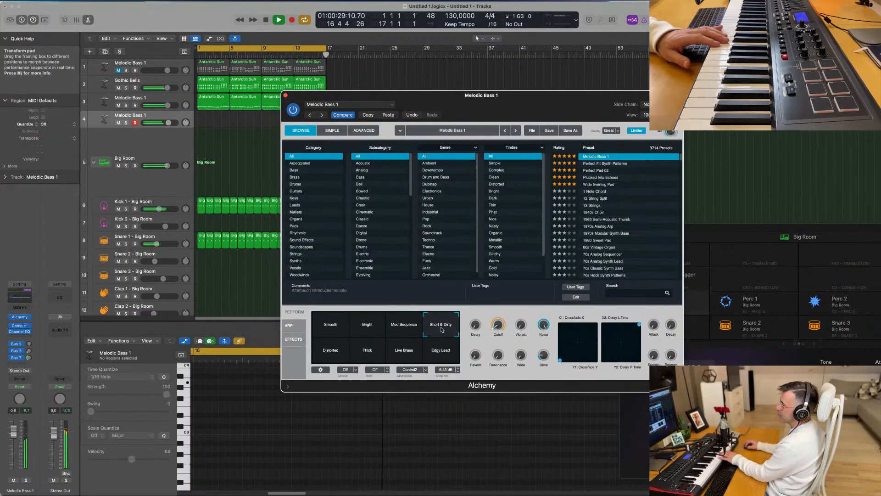
left_click(332, 360)
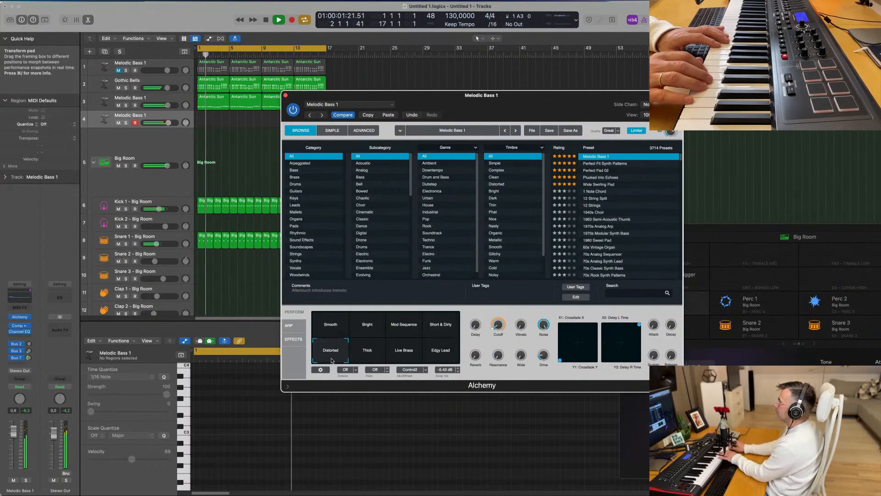
left_click(370, 358)
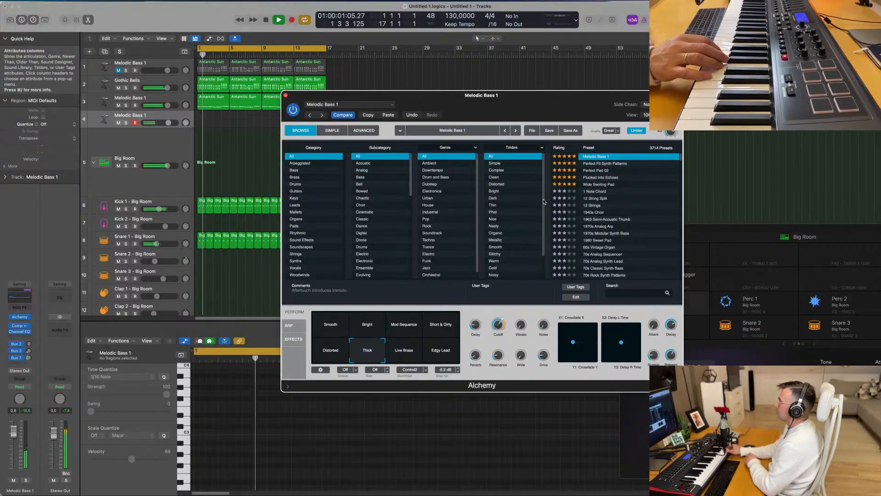
scroll(635, 182, "up", 5)
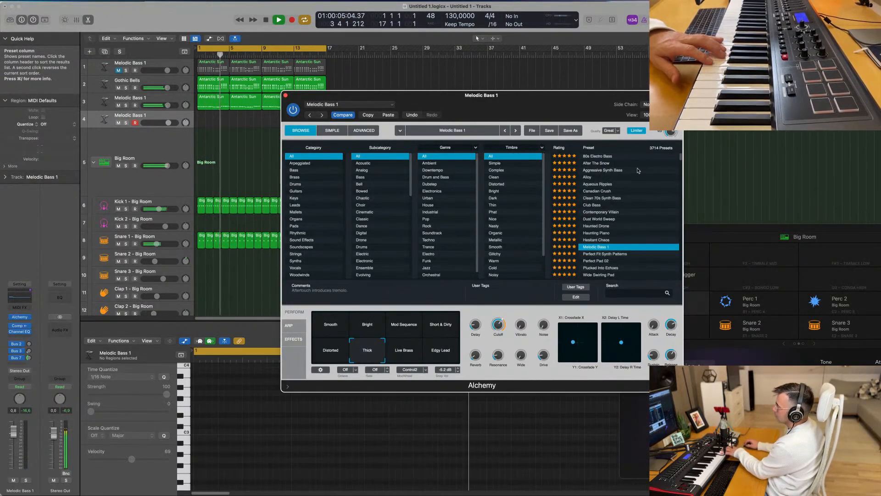
Step: Audition the presets Alloy, Canadian Crush and Contemporary Villain on the fourth track
left_click(588, 178)
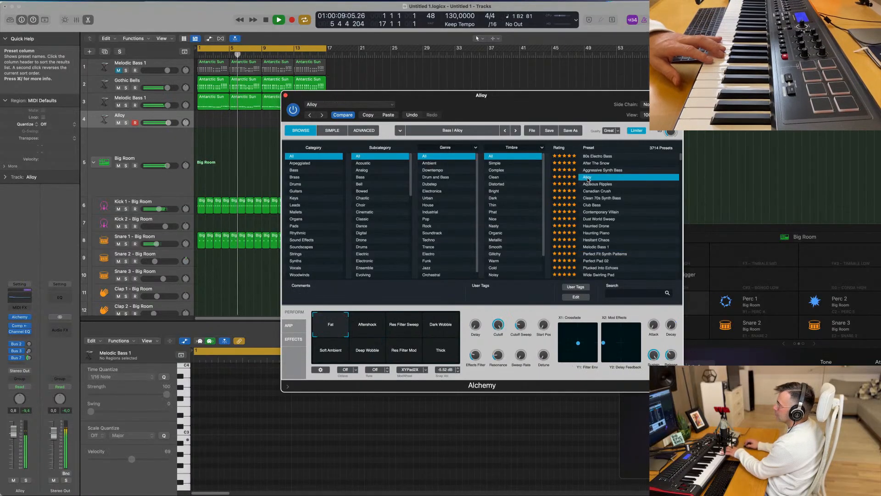
left_click(611, 192)
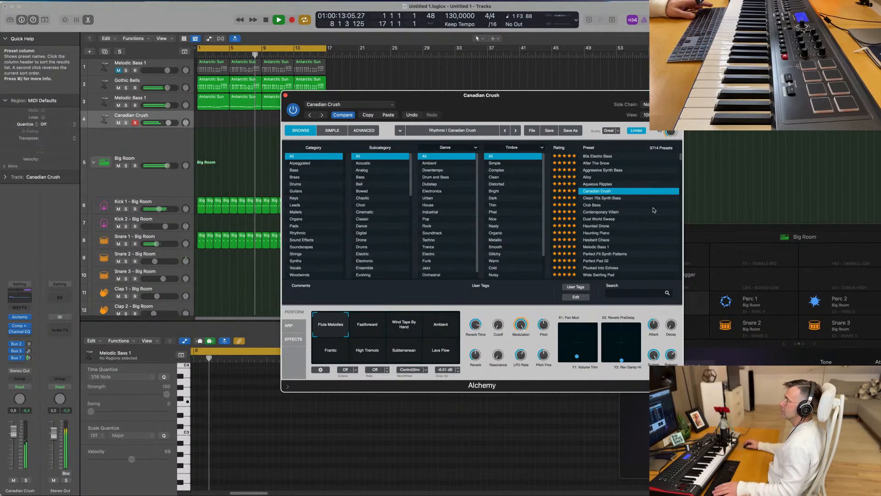
scroll(635, 192, "down", 2)
left_click(619, 198)
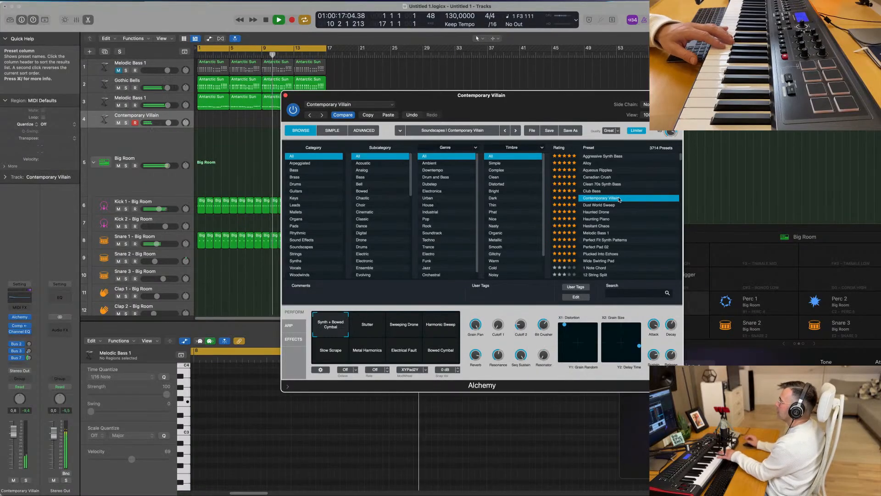
Step: Filter the presets to Leads and audition Airy Synth Lead and Analog Osmosis with its Thinner, Chorus and Thin variations
left_click(294, 205)
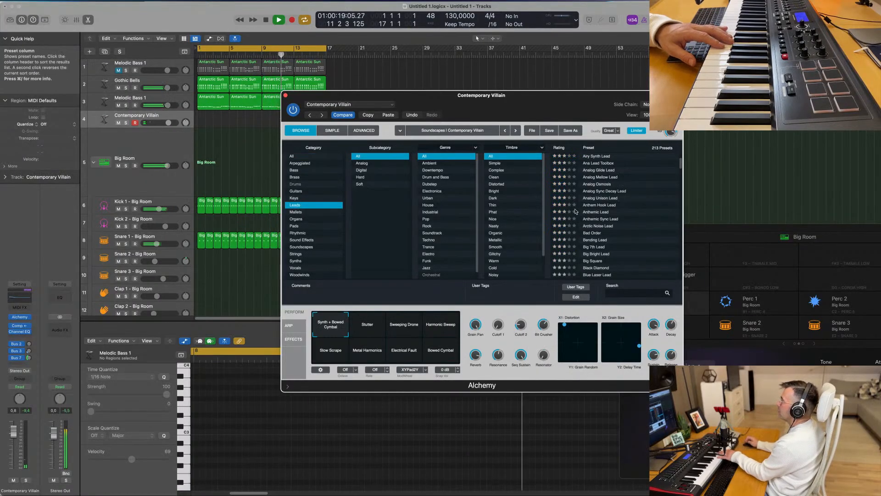
left_click(605, 157)
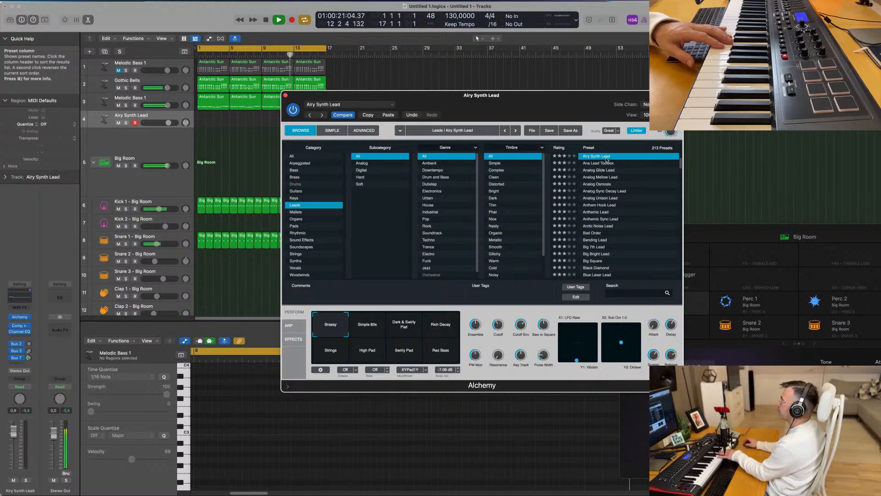
left_click(604, 184)
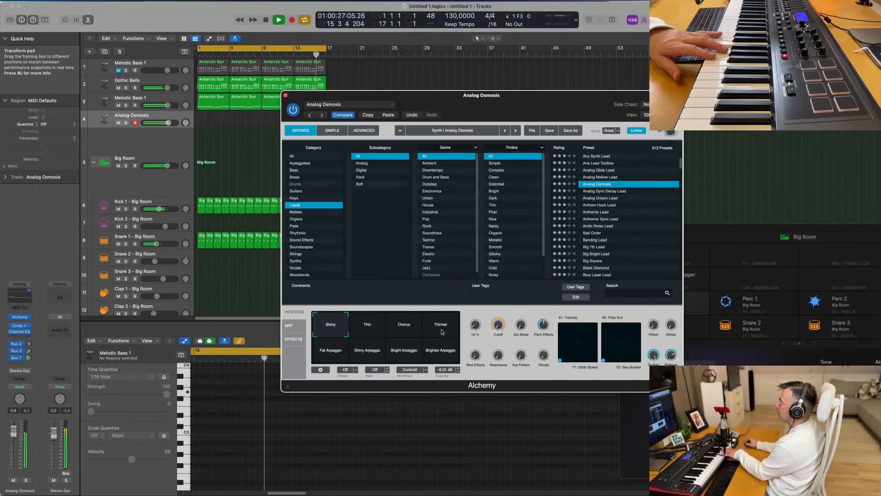
left_click(442, 332)
left_click(399, 329)
left_click(373, 327)
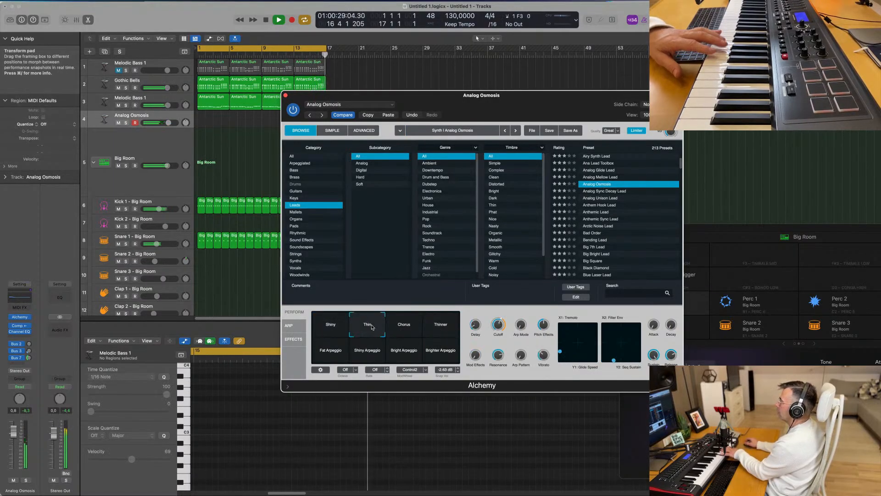
Step: Audition the lead presets Analog Sync Decay Lead, Anthem Hook Lead, Arctic Noise Lead, Big 7th Lead and Bending Lead
left_click(614, 191)
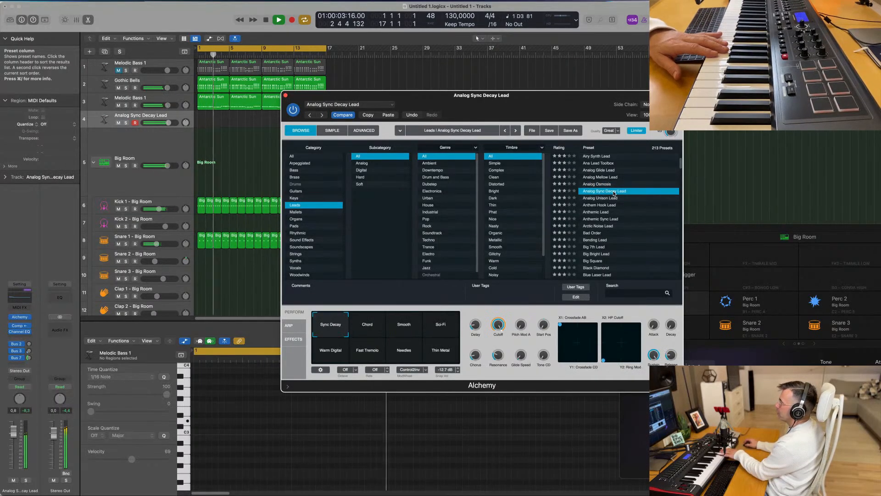
left_click(609, 204)
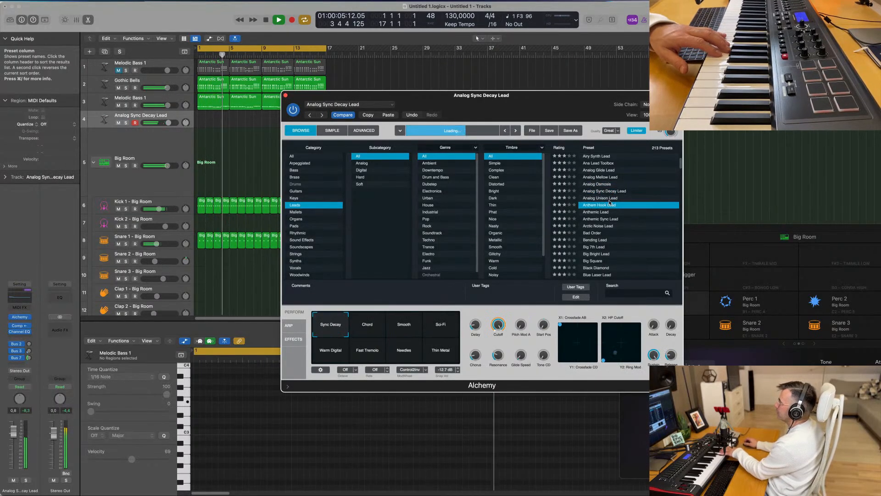
left_click(605, 226)
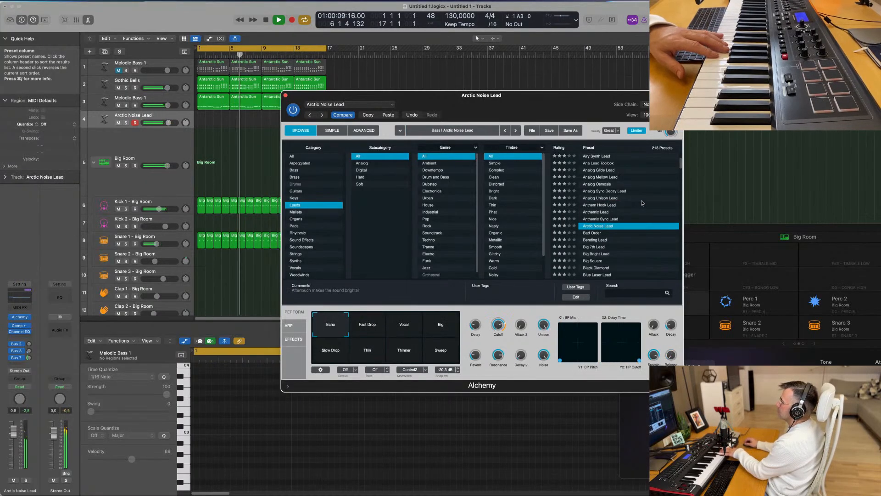
scroll(633, 230, "down", 3)
left_click(602, 214)
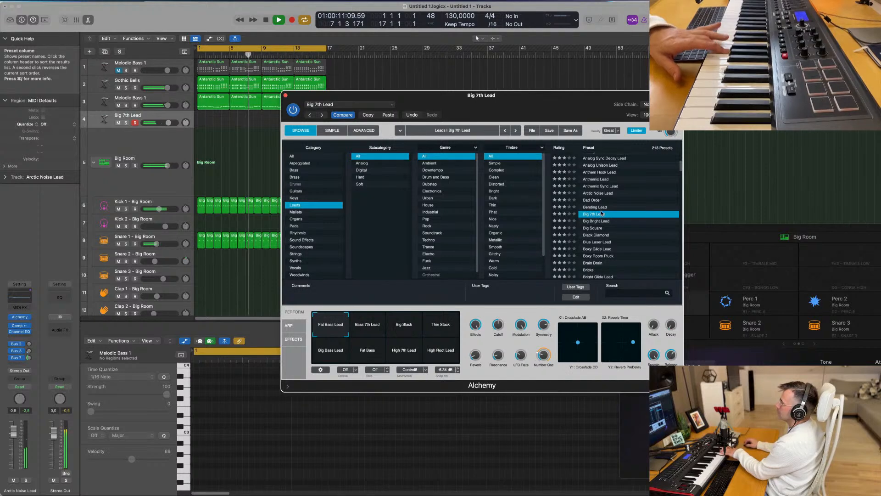
left_click(604, 207)
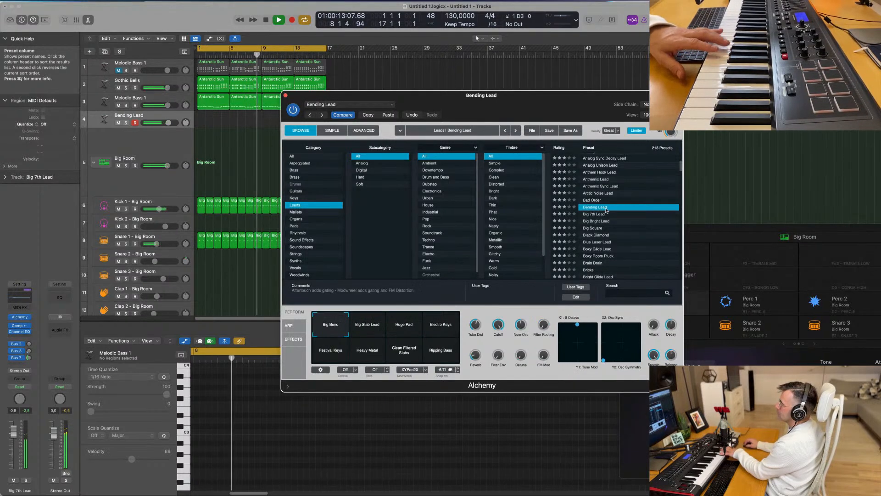
Step: Load the Black Diamond lead preset with its Detuned Plucks variation
scroll(652, 234, "down", 1)
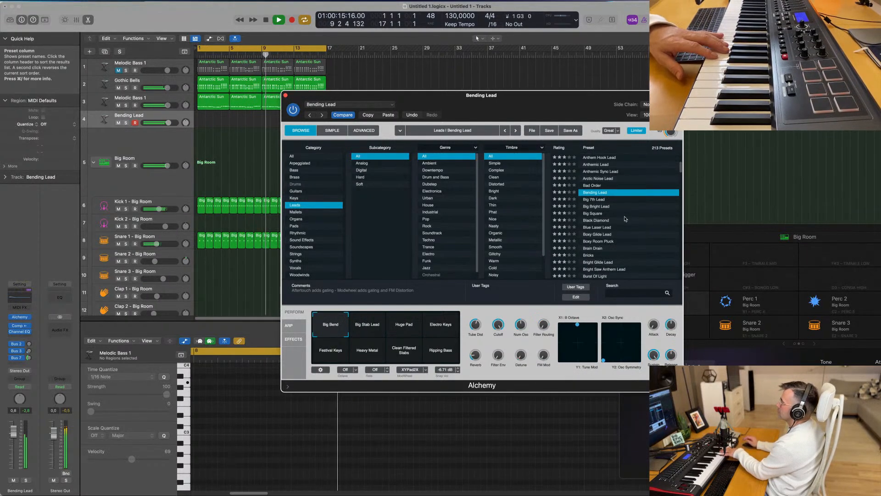
left_click(602, 221)
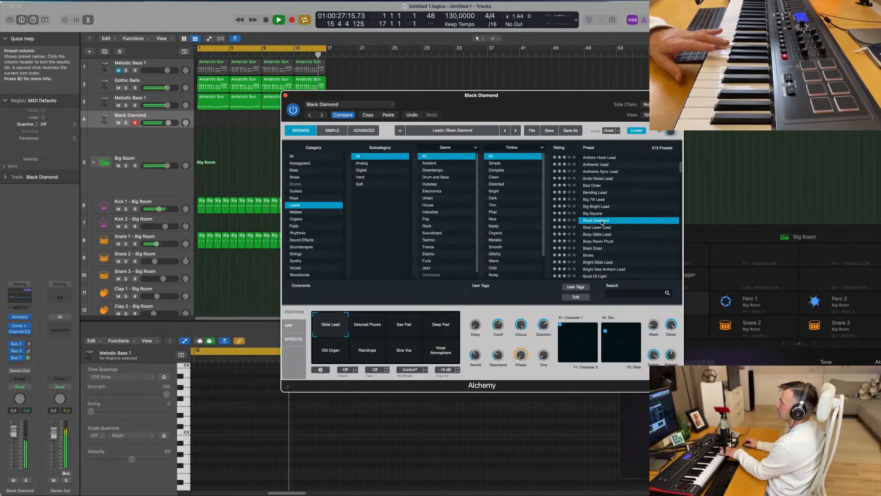
left_click(369, 327)
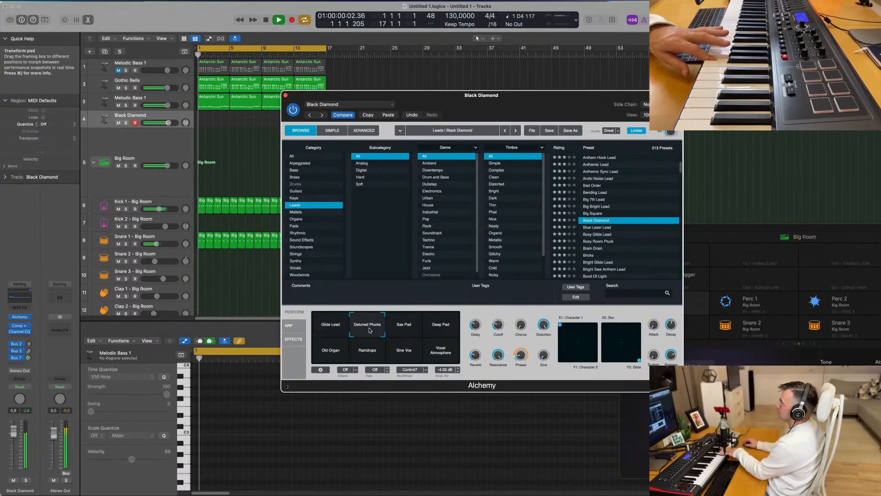
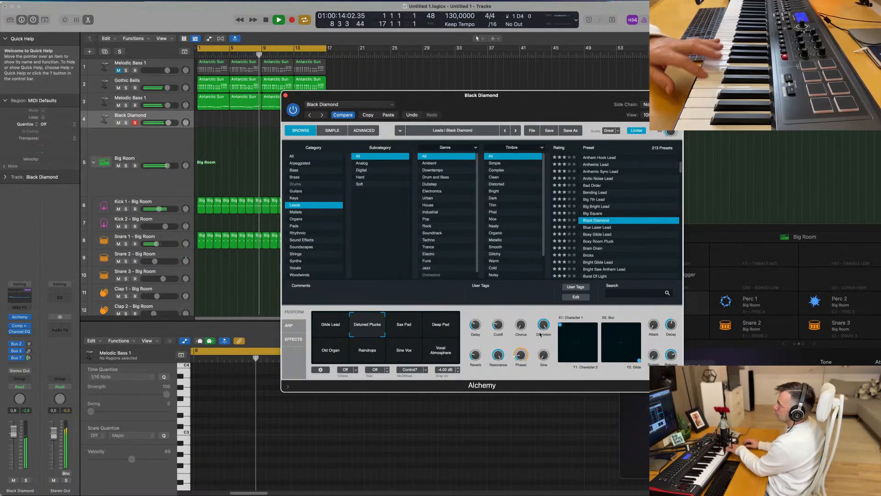
Step: Adjust the track's Bus 7 reverb send and record a plucked melody from bar 1 on the Black Diamond track
left_click(29, 357)
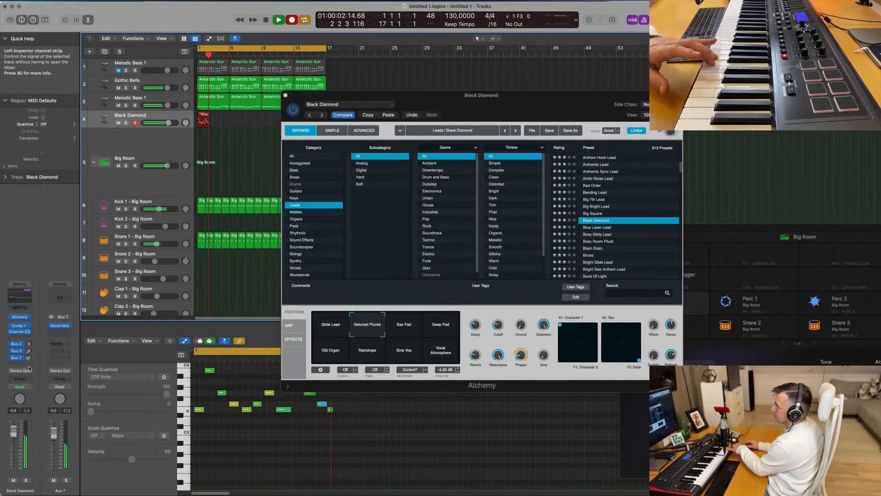
key("space")
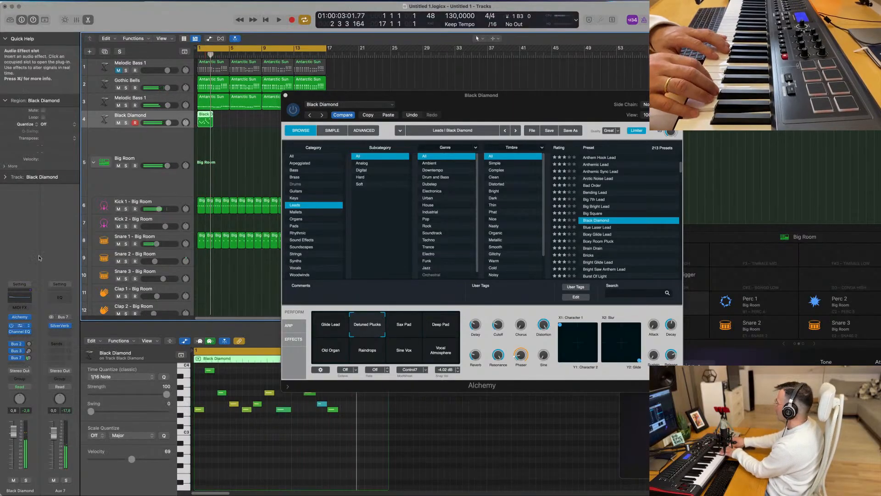
Step: Quantize all recorded Black Diamond notes to 1/16 Note and play the result back
left_click_drag(427, 97, 613, 102)
left_click(254, 432)
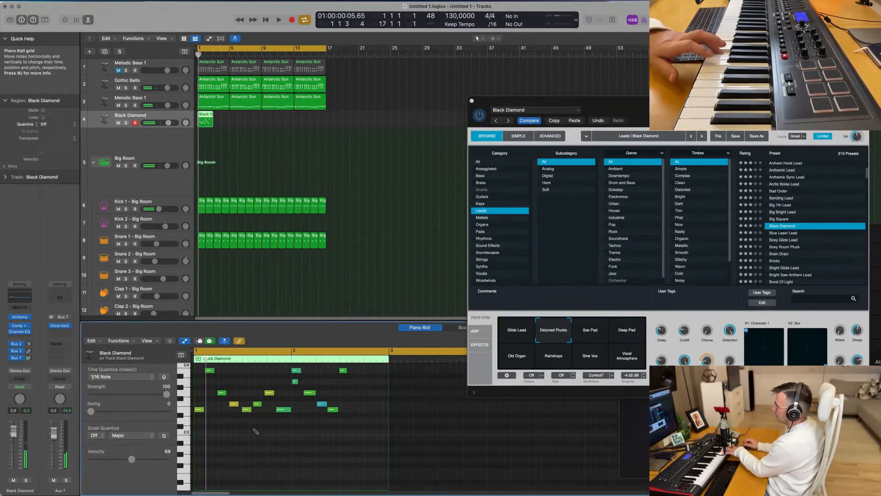
key("super+a")
key("q")
key("space")
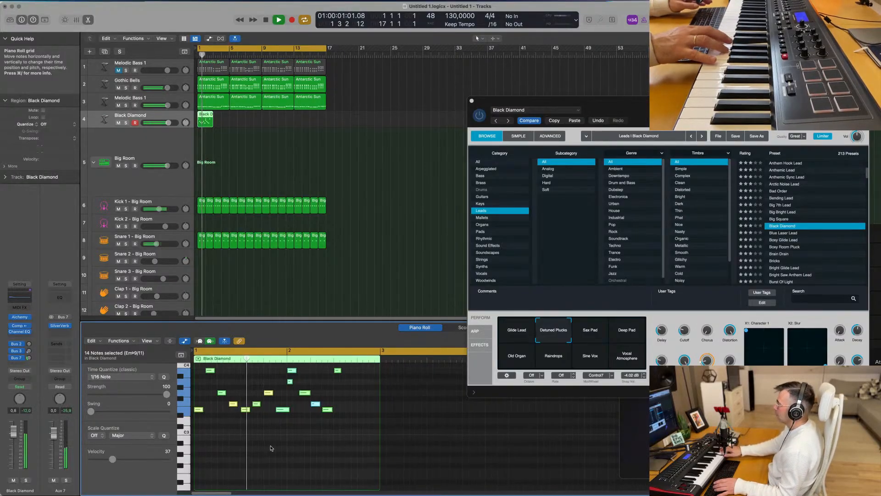
key("space")
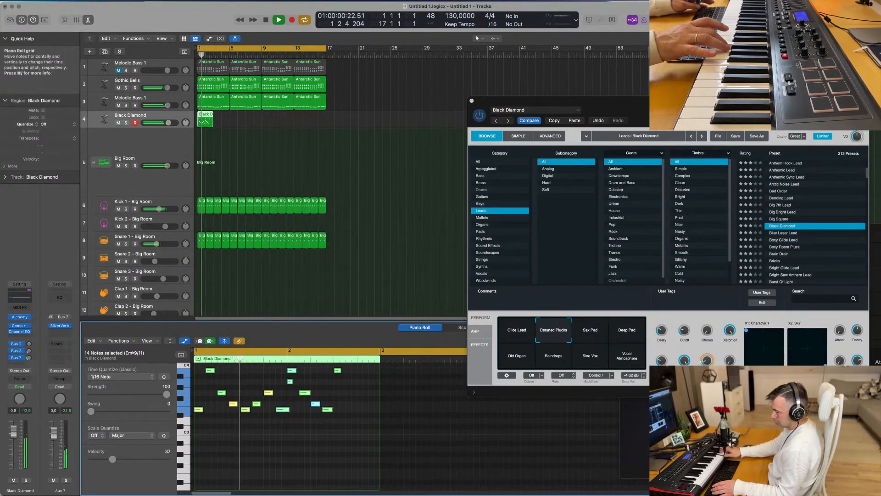
Step: Play the melody from the start and shorten the long note at the end of bar 1
left_click_drag(289, 411, 290, 412)
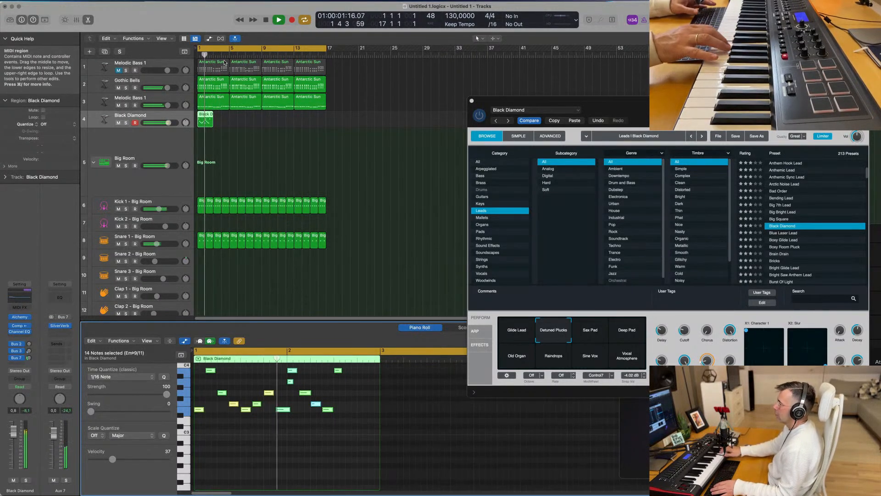
key("Return")
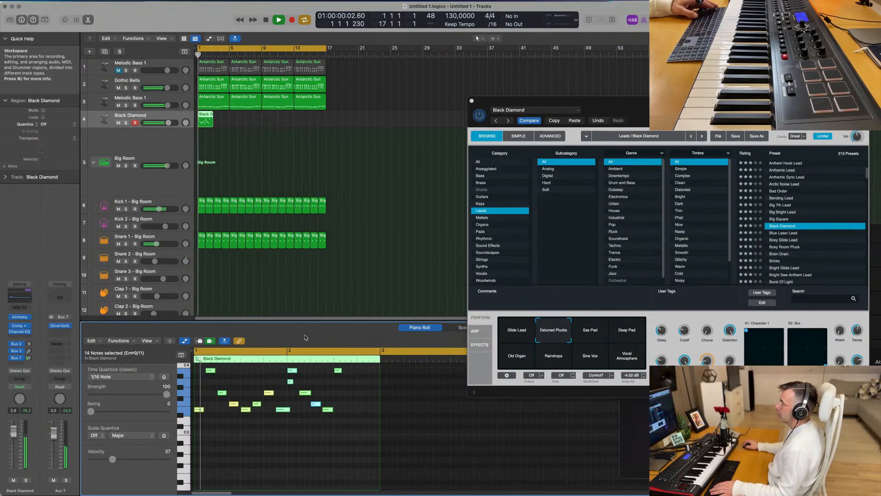
key("space")
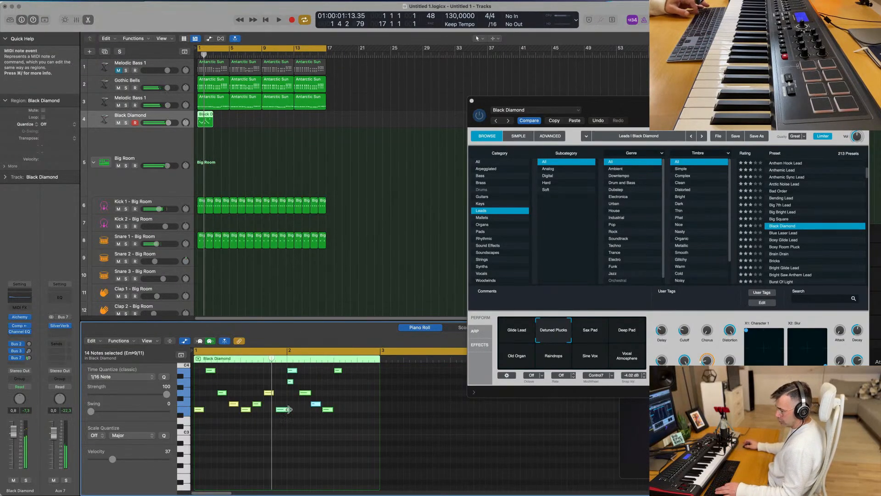
left_click_drag(288, 409, 287, 410)
left_click(303, 412)
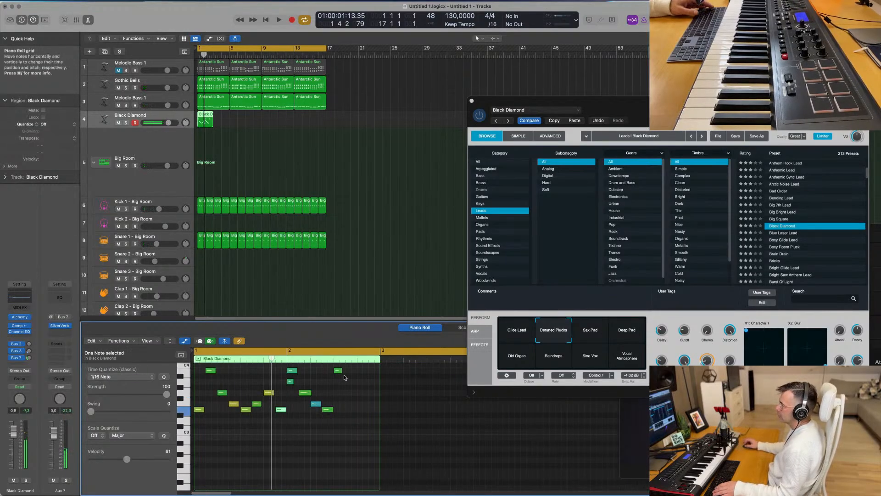
Step: Delete the notes in bar 2 and trim the Black Diamond region to one bar, checking it in playback
left_click_drag(352, 370, 290, 416)
key("BackSpace")
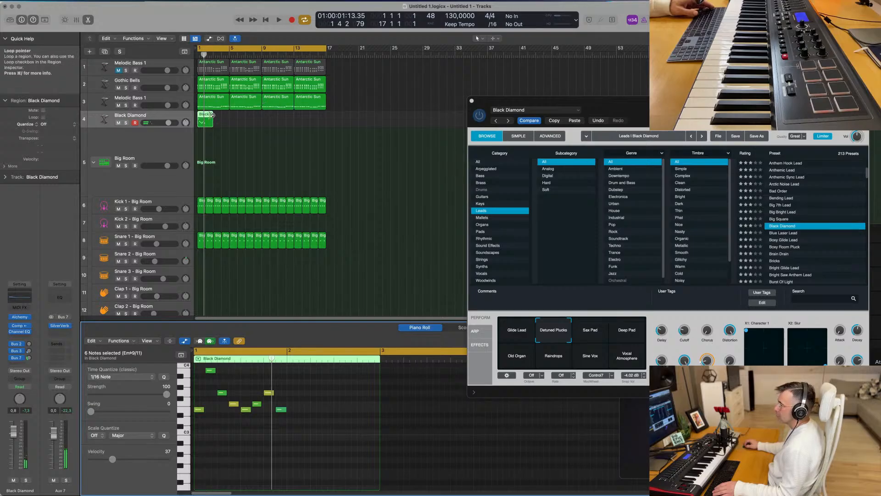
mouse_move(212, 123)
left_mouse_down()
mouse_move(205, 125)
mouse_move(223, 122)
mouse_move(199, 118)
left_mouse_up()
key("space")
key("space")
Step: Repeat the one-bar Black Diamond region, first to four copies and in groups of four through the end of bar 16
key("super+r")
key("super+r")
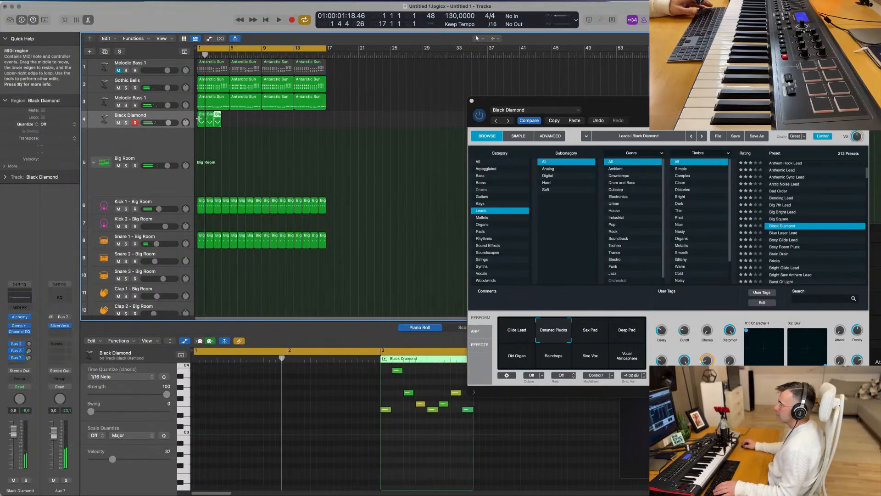
key("super+r")
left_click(173, 125)
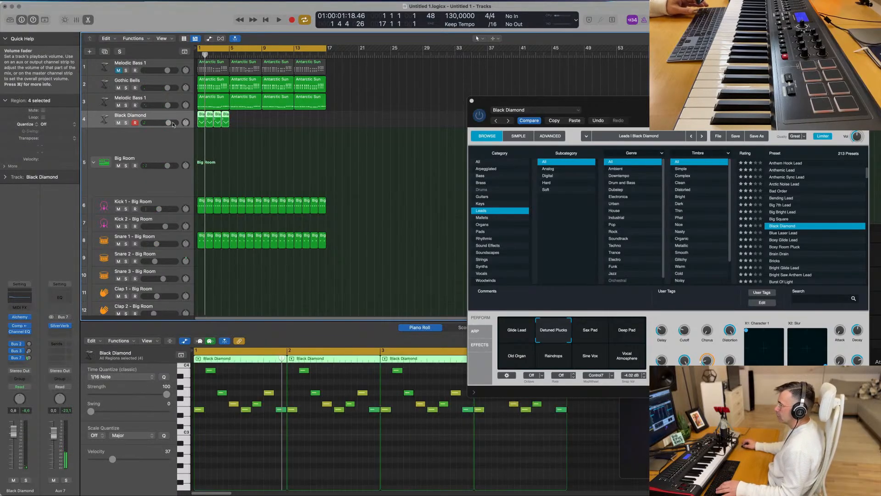
key("super+r")
key("super+r")
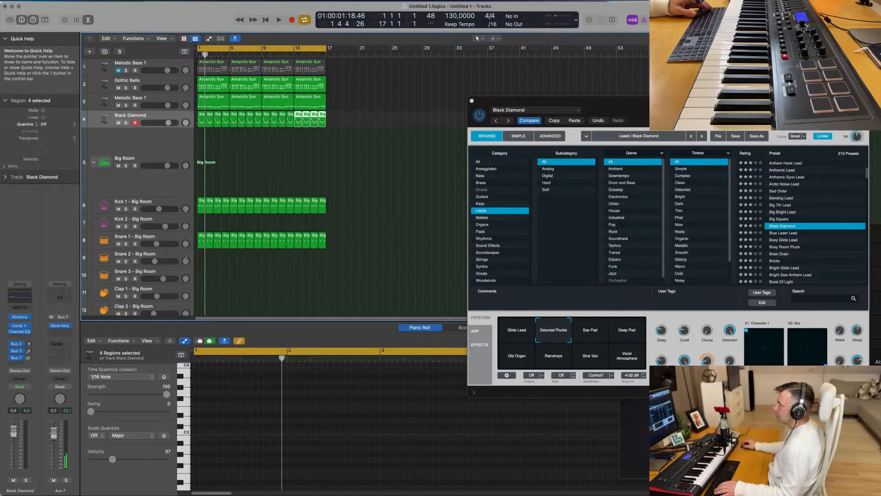
Step: Play the arrangement and audition Black Diamond's Deep Pad, Sax Pad, Old Organ, Raindrops, Sine Vox and Vocal Atmosphere variations
left_click_drag(728, 108, 579, 113)
key("space")
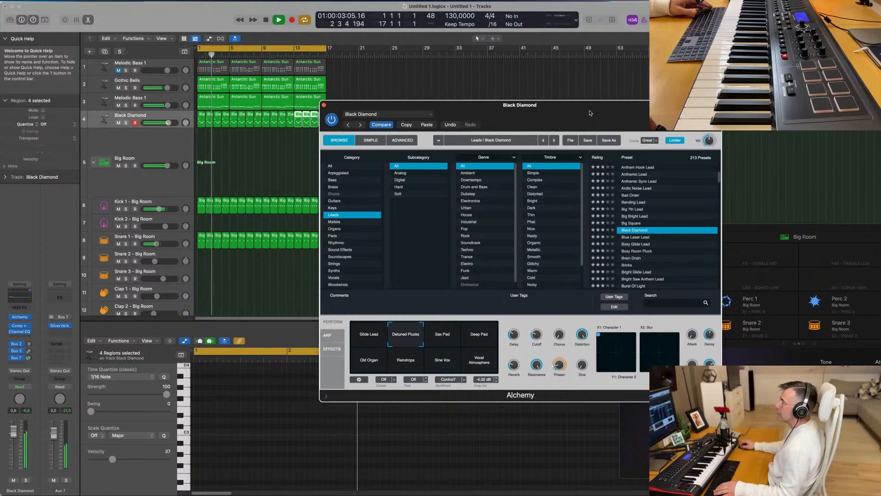
left_click_drag(590, 113, 565, 107)
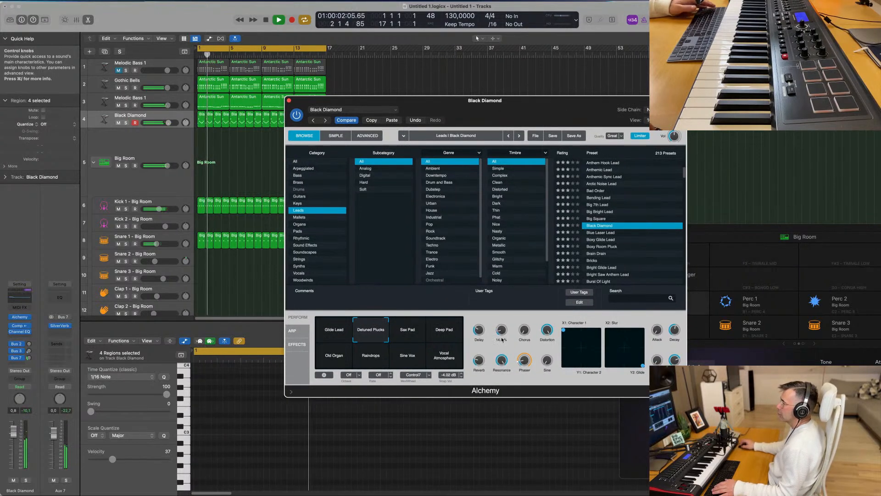
left_click(452, 330)
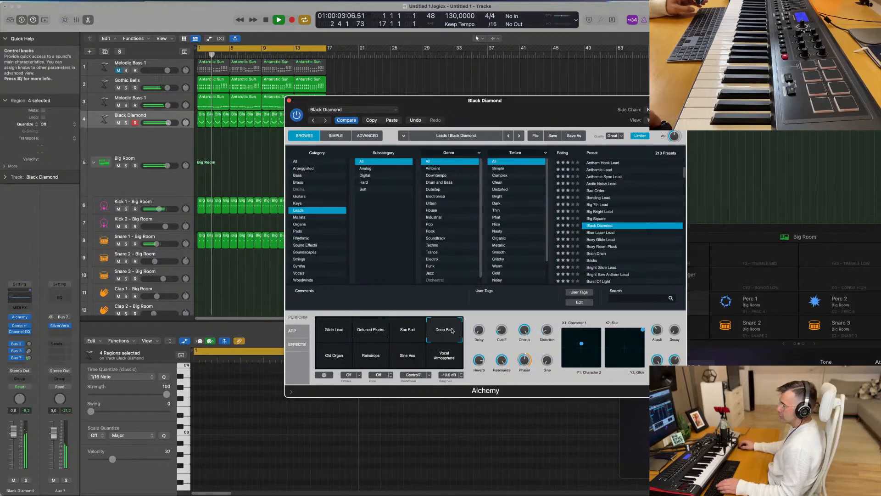
left_click(407, 330)
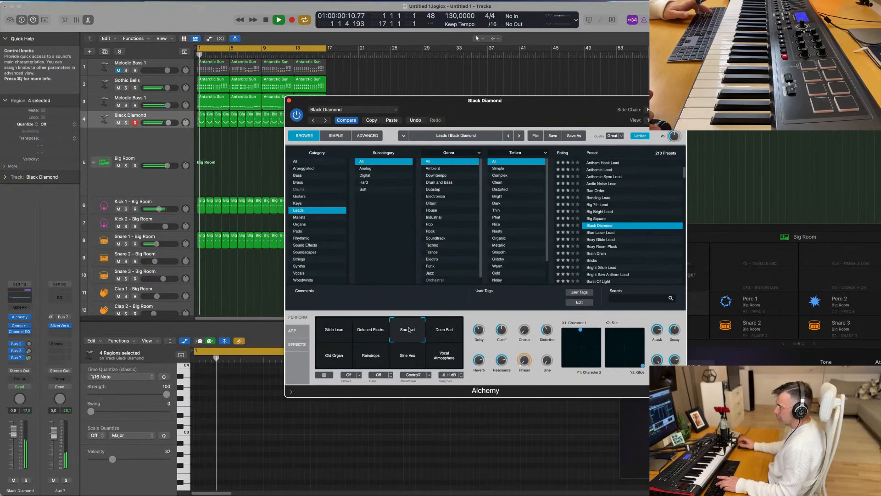
left_click(344, 358)
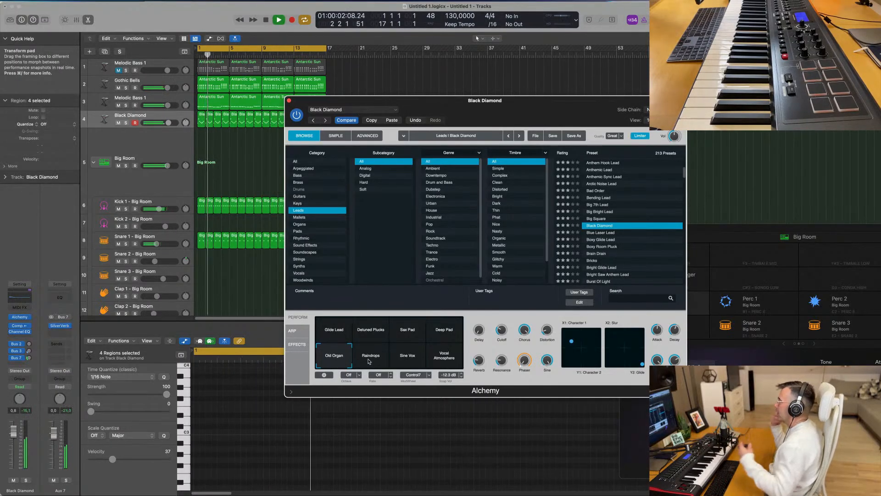
left_click(370, 357)
left_click(408, 356)
left_click(448, 357)
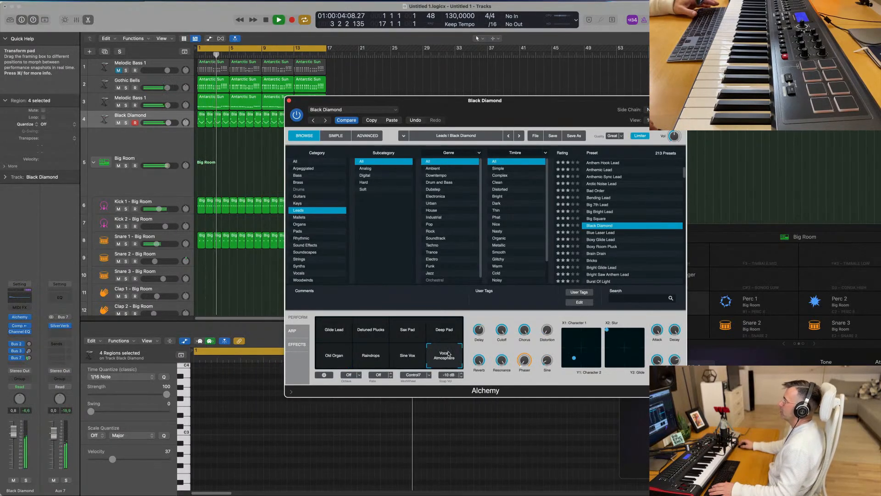
Step: Audition Black Diamond's Glide Lead variation, set the sound to Detuned Plucks, and replay the arrangement from the start
left_click(335, 327)
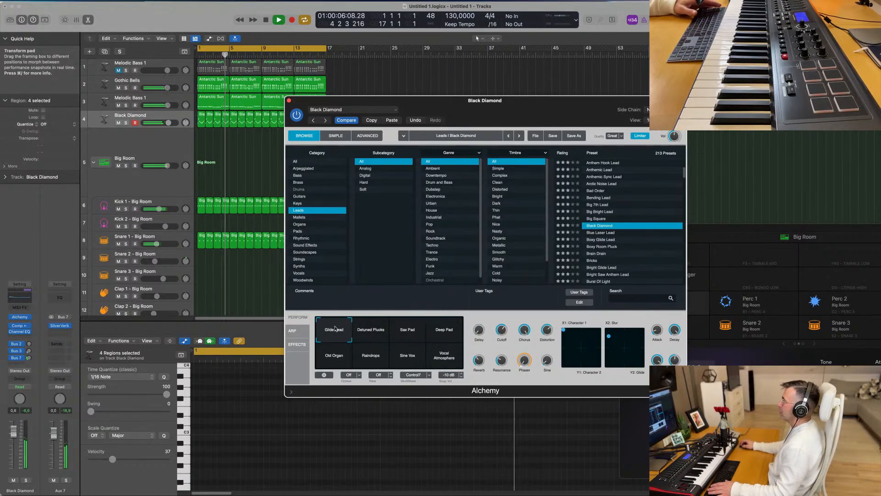
left_click(369, 330)
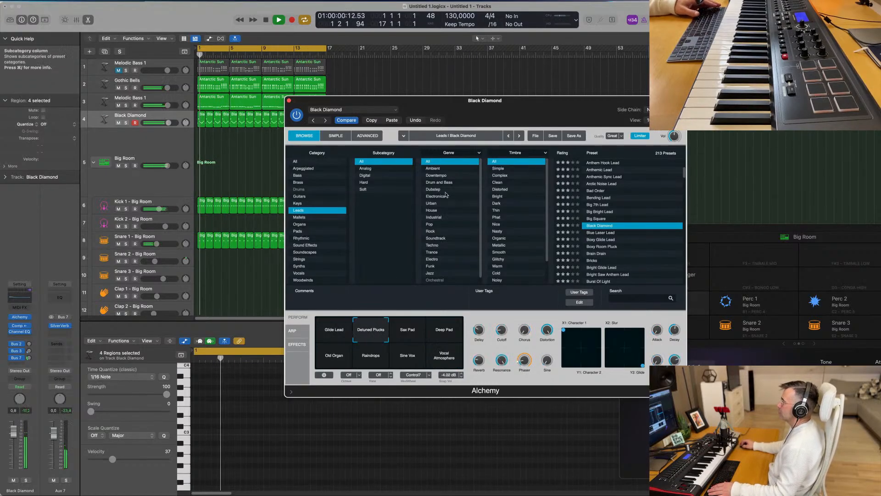
left_click_drag(512, 107, 625, 84)
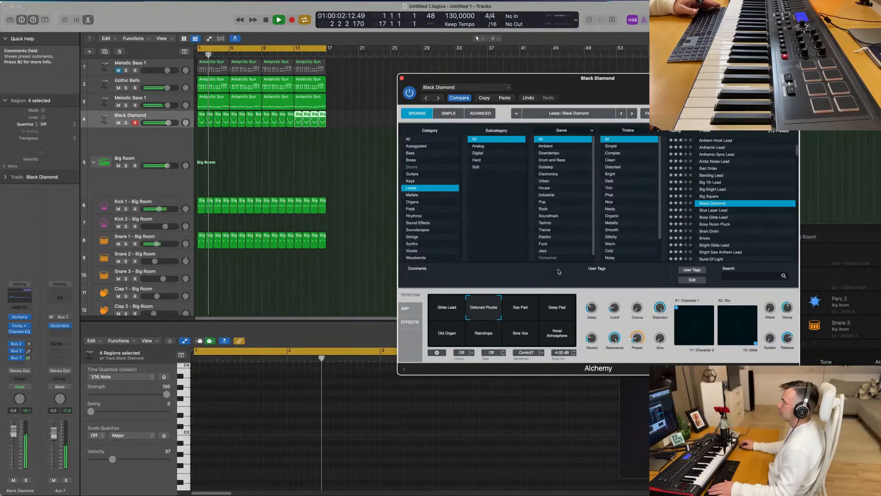
key("Return")
Step: Duplicate the Black Diamond track, move all 16 of its regions onto the duplicate as copies, and mute the original track
left_click(173, 114)
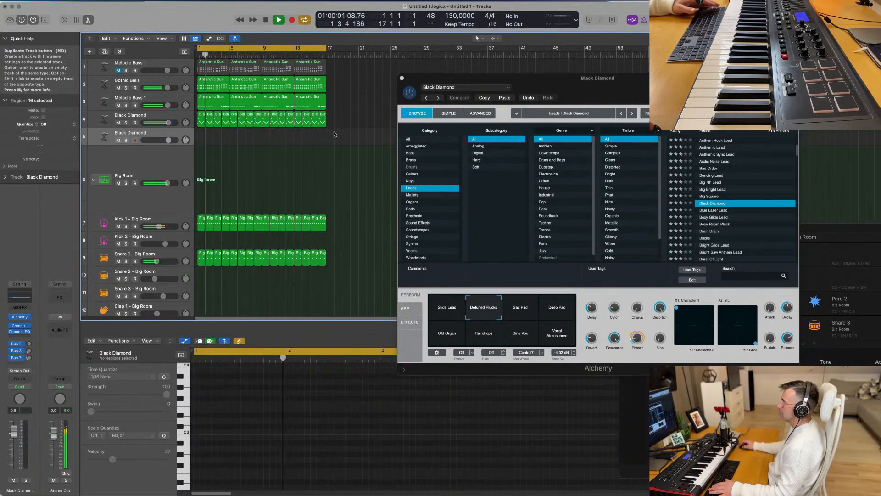
key("super+d")
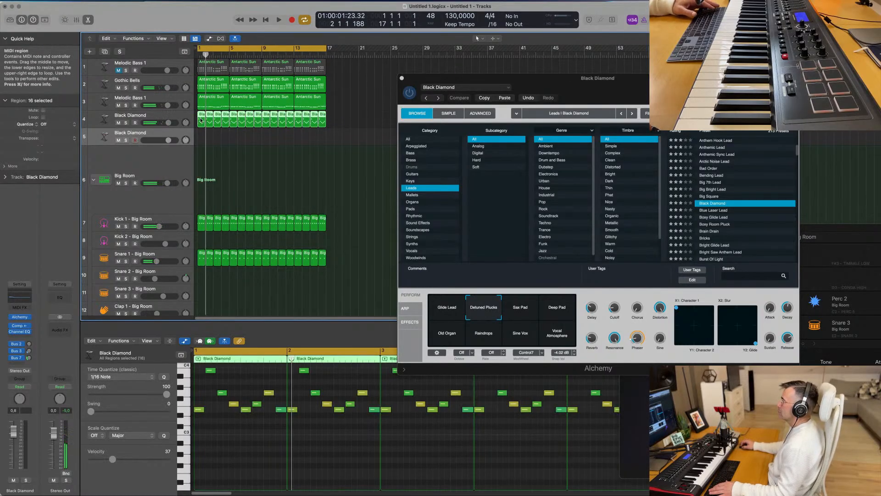
left_click_drag(197, 119, 201, 131)
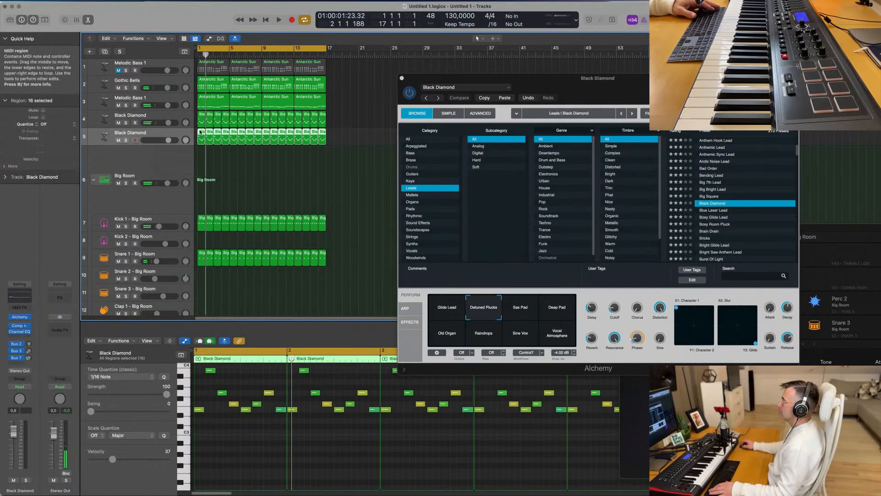
left_click(118, 122)
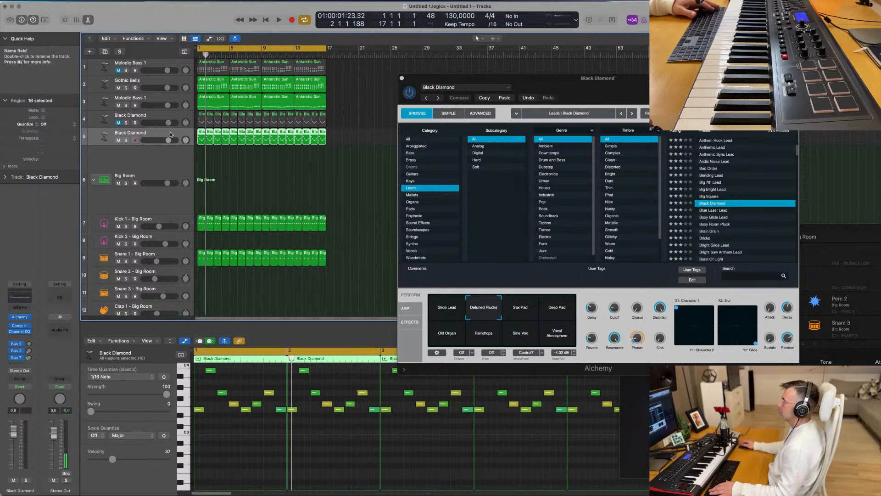
Step: Load the Classic lead preset in the duplicated track's Alchemy instrument and play the arrangement with it
left_click(21, 318)
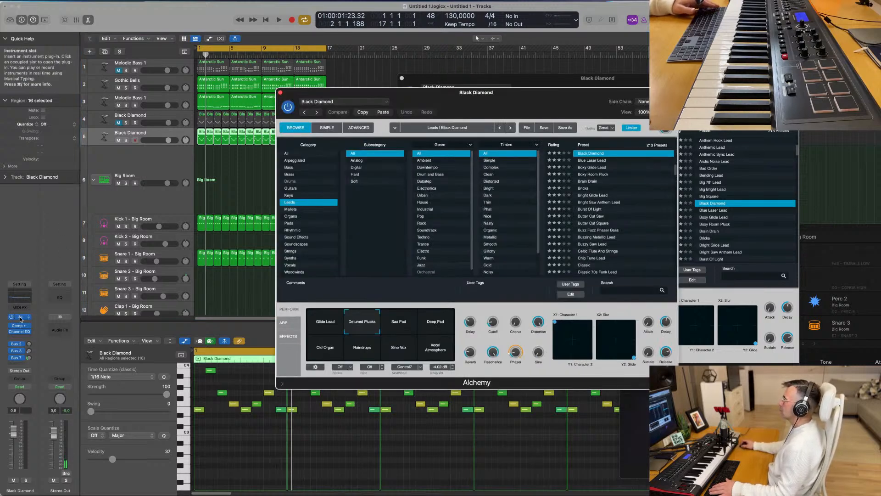
key("space")
left_click_drag(498, 92, 490, 94)
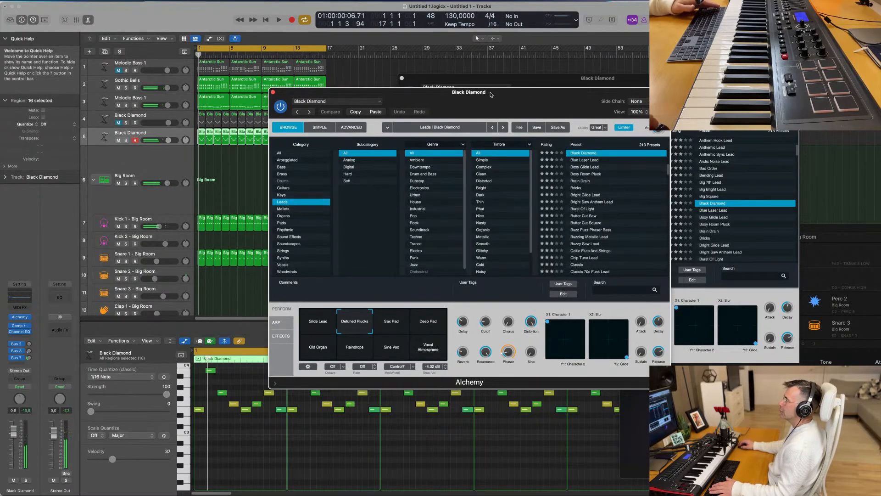
scroll(635, 206, "down", 2)
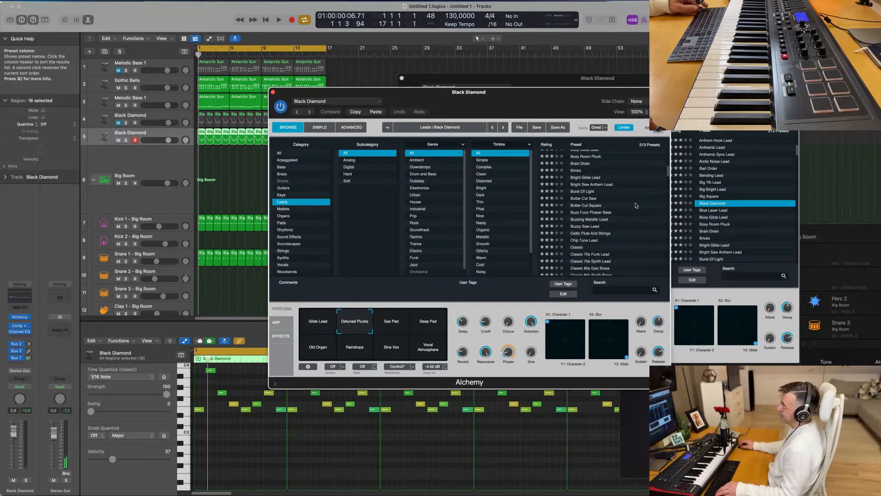
scroll(635, 205, "down", 3)
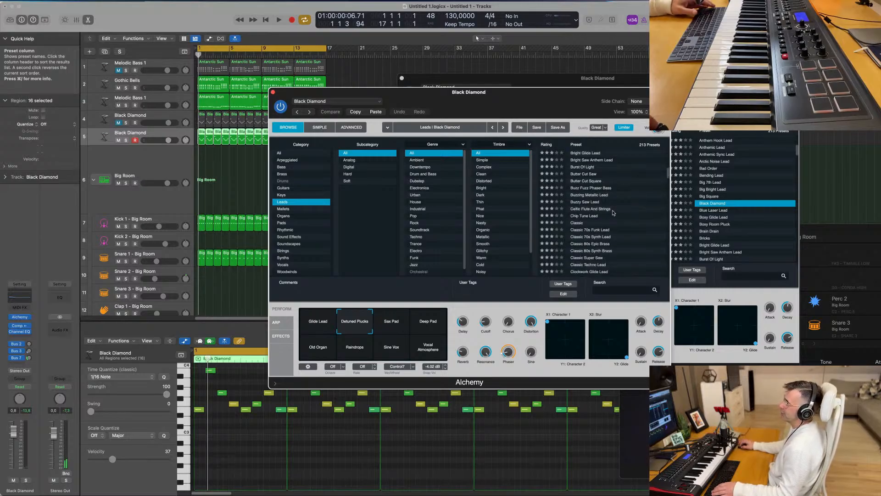
left_click(588, 222)
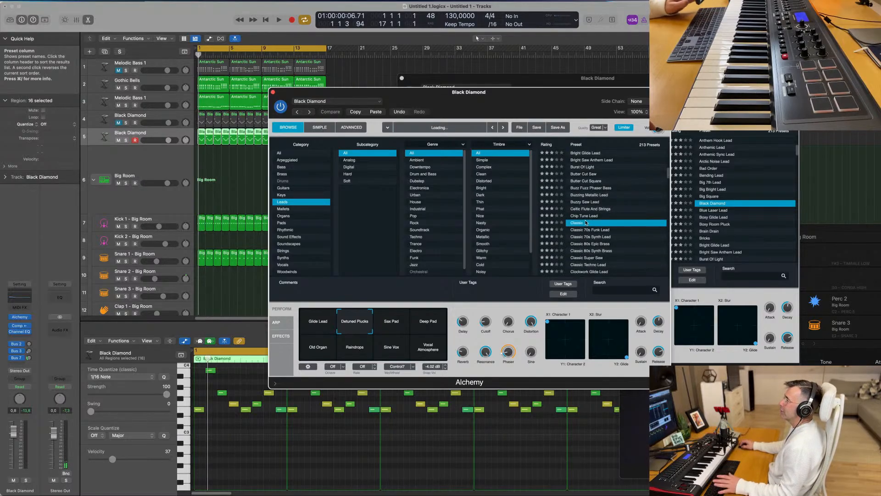
key("space")
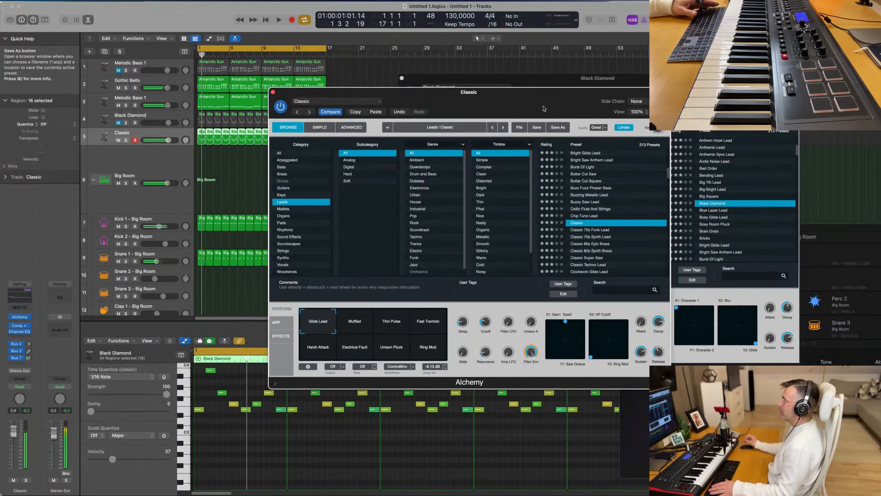
Step: Lower the Classic track's volume to -7.8 dB and turn Alchemy's Cutoff down to 0%
left_click_drag(546, 93, 571, 91)
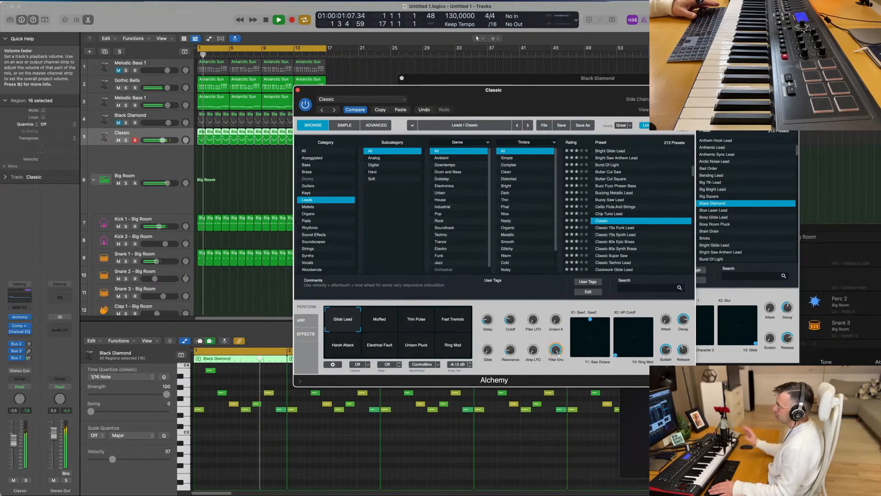
left_click_drag(14, 432, 14, 445)
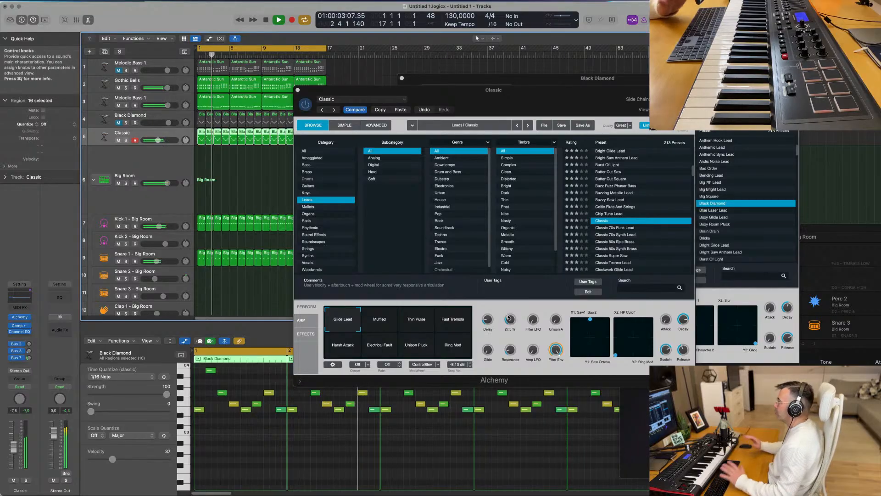
left_click_drag(510, 321, 510, 337)
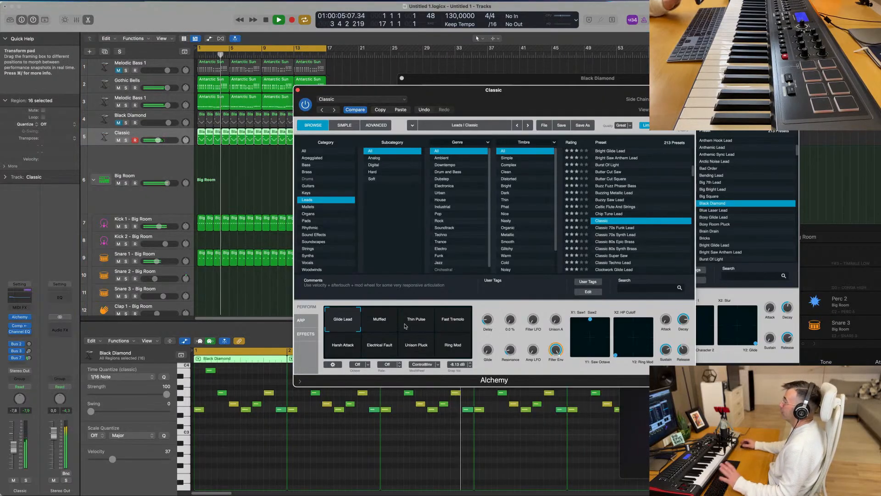
Step: Audition Classic's variations from Muffled through Ring Mod during playback, and settle on a blend of Harsh Attack and Glide Lead
left_click(389, 324)
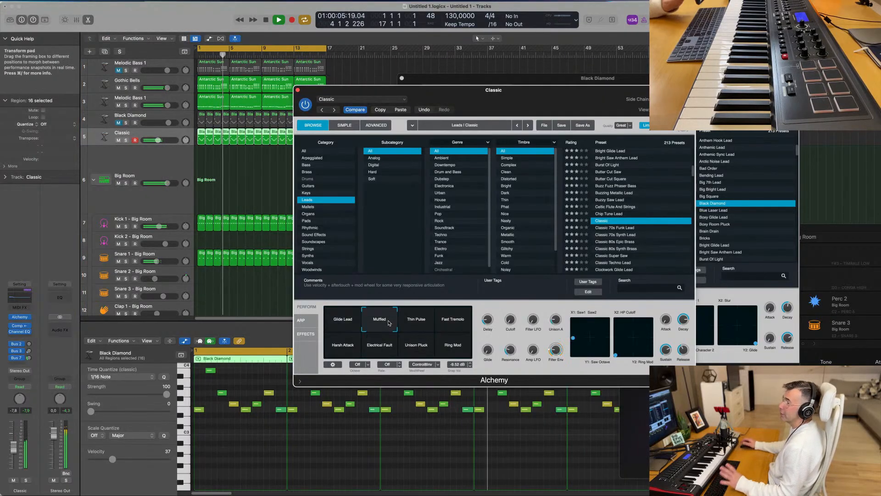
left_click(417, 324)
left_click(456, 323)
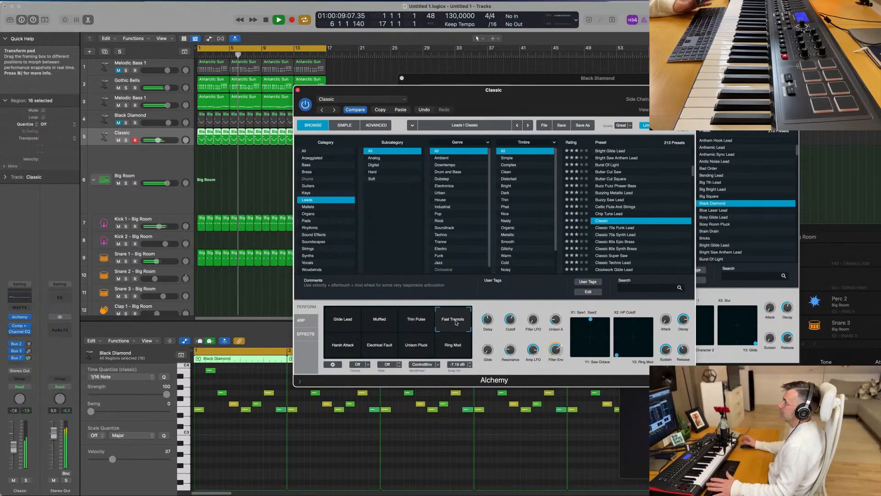
left_click(345, 349)
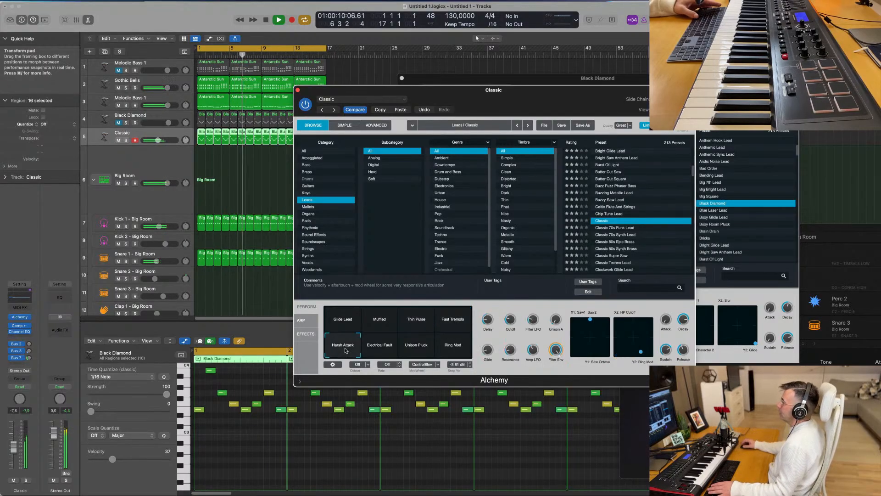
left_click(380, 351)
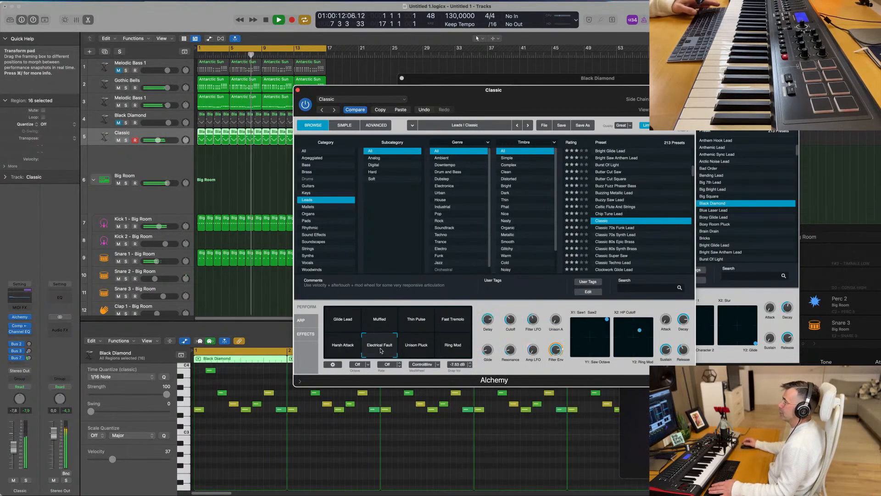
left_click(412, 351)
left_click(452, 349)
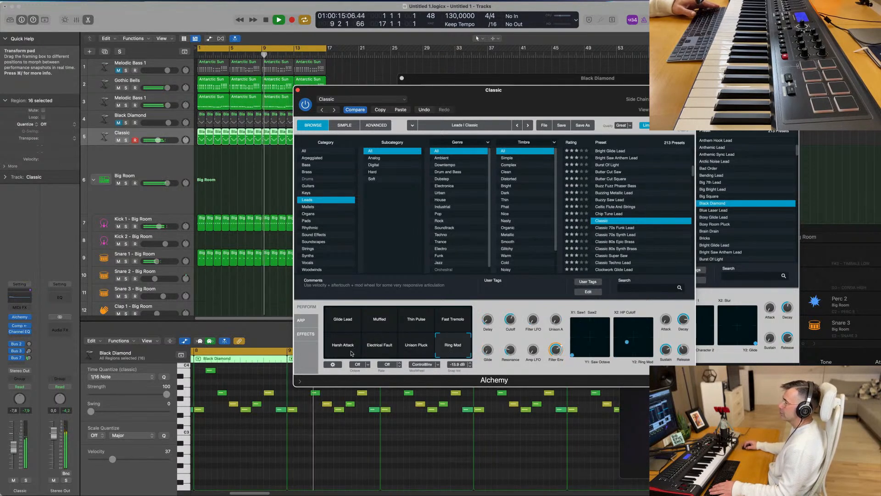
left_click(342, 354)
mouse_move(343, 355)
left_mouse_down()
mouse_move(350, 339)
mouse_move(362, 339)
mouse_move(342, 341)
left_mouse_up()
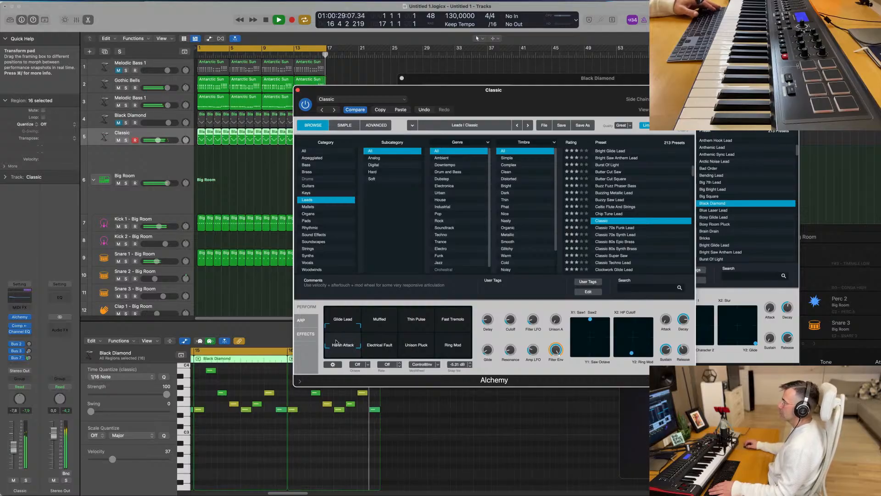
Step: Rebalance the Classic track's volume to about -8.6 dB while trying out Alchemy's Cutoff and Glide amounts
left_click_drag(13, 446, 13, 450)
left_click_drag(510, 321, 509, 341)
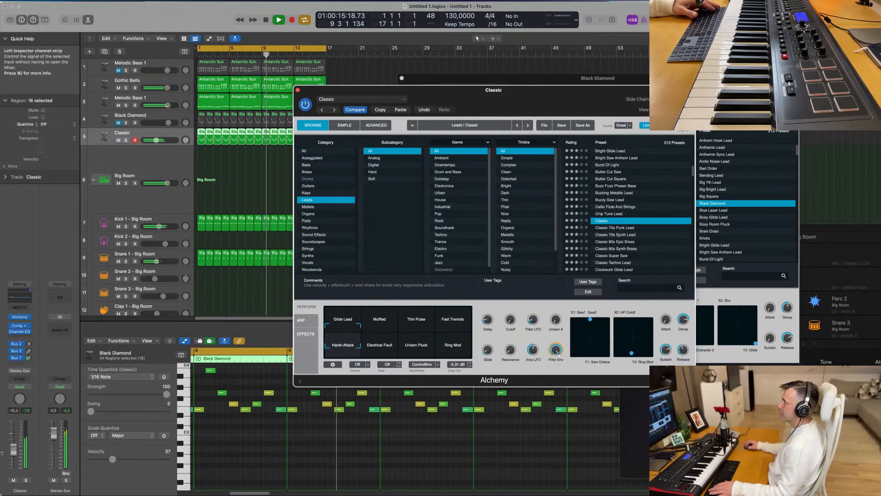
left_click_drag(13, 451, 14, 448)
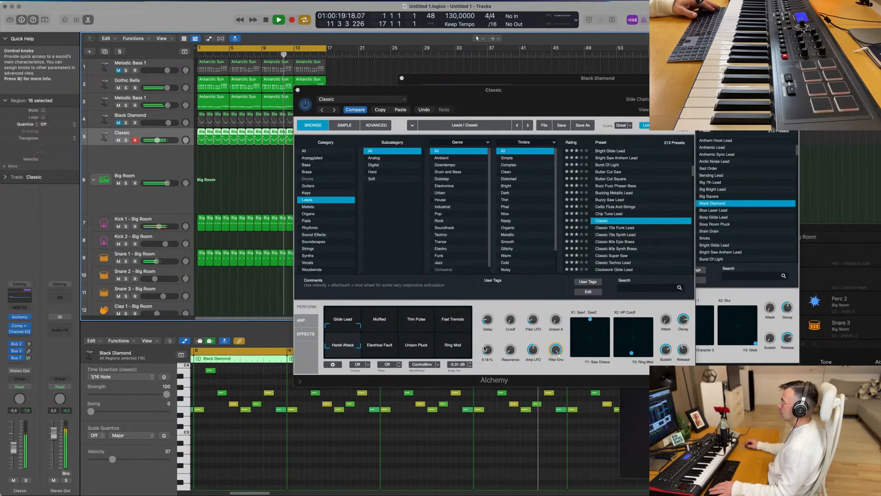
Step: Add a send from the Classic track to the Bus 8 delay and set its level to about -8 dB
left_click(16, 366)
mouse_move(21, 374)
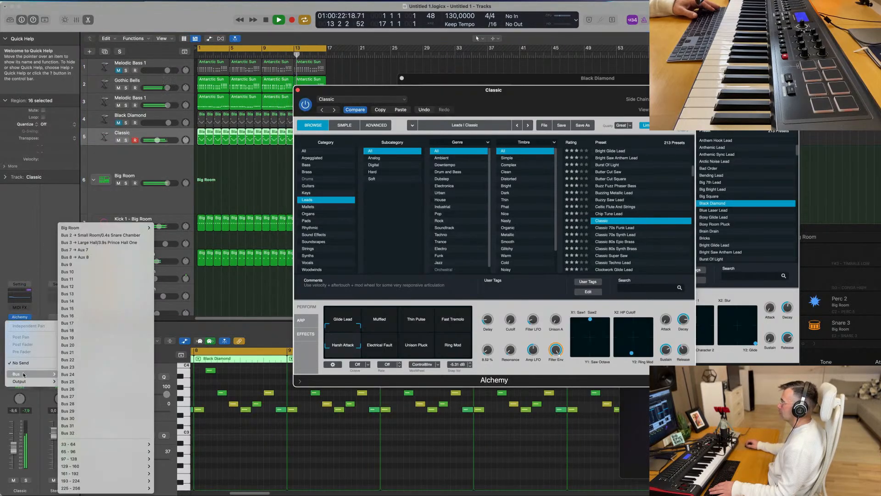
left_click(90, 256)
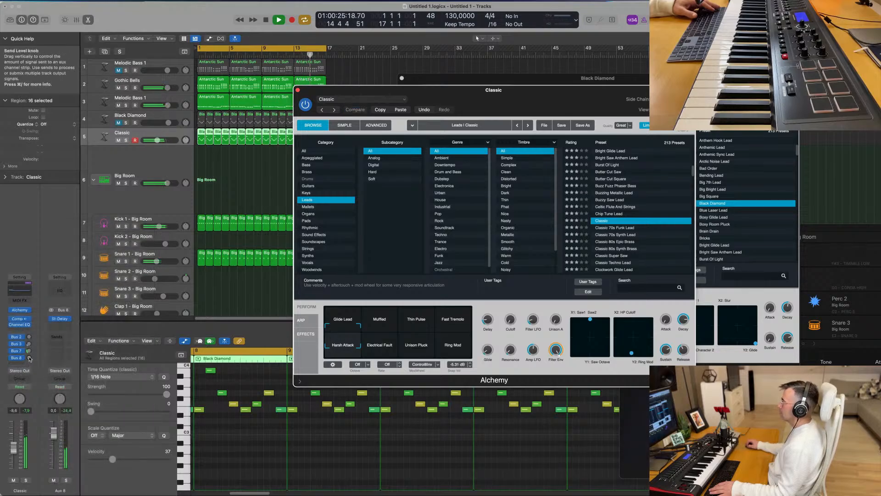
left_click_drag(29, 358, 30, 359)
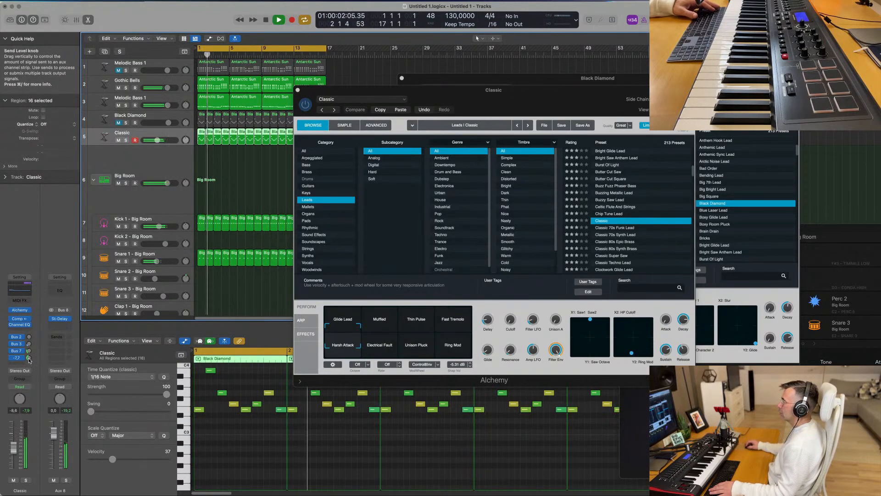
left_click_drag(29, 359, 30, 360)
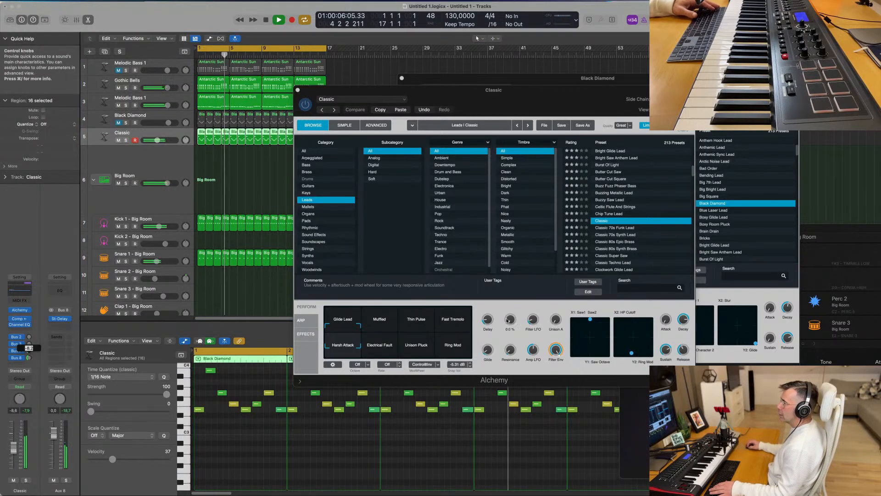
Step: Try out Classic's Cutoff and saw morphing pad, and shift the HP Cutoff and Ring Mod pad point slightly towards more HP Cutoff
left_click(498, 334)
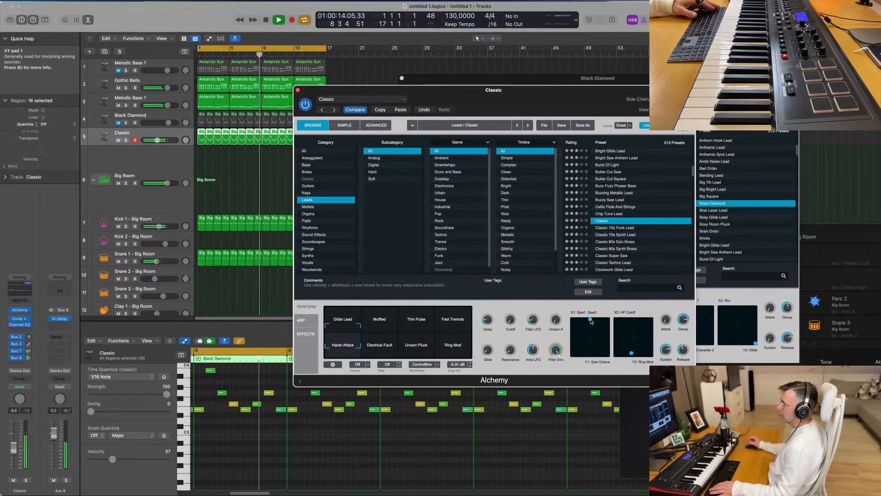
mouse_move(590, 320)
left_mouse_down()
mouse_move(592, 357)
mouse_move(585, 338)
mouse_move(592, 324)
left_mouse_up()
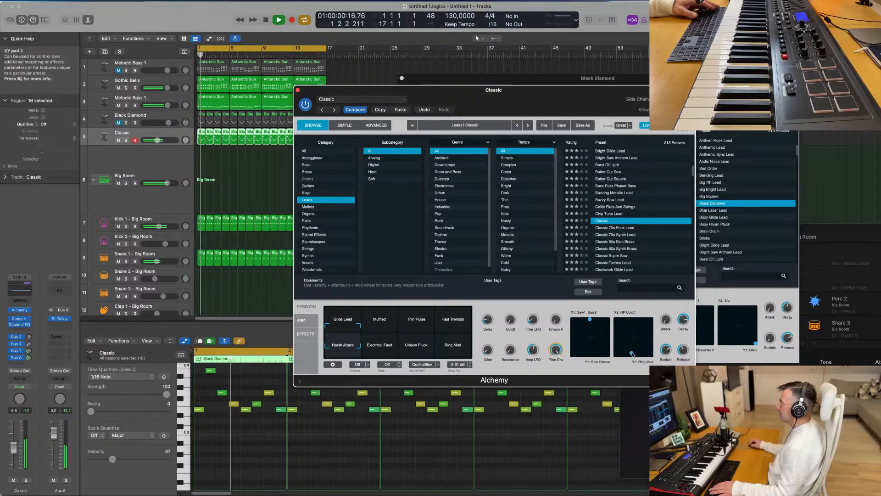
mouse_move(633, 354)
left_mouse_down()
mouse_move(633, 324)
mouse_move(624, 334)
mouse_move(647, 357)
left_mouse_up()
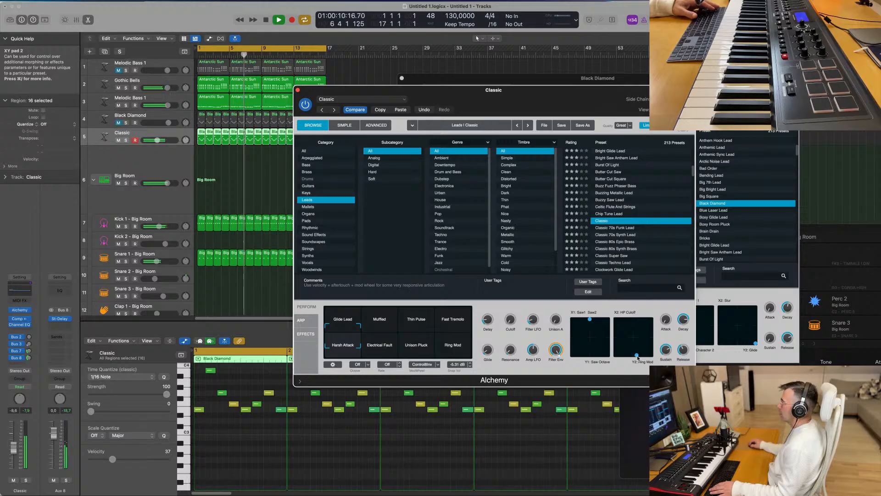
Step: Close Classic's instrument window, replay from the start, and lower the Classic track's volume to -15.4 dB
mouse_move(481, 99)
left_mouse_down()
mouse_move(457, 106)
mouse_move(465, 103)
left_mouse_up()
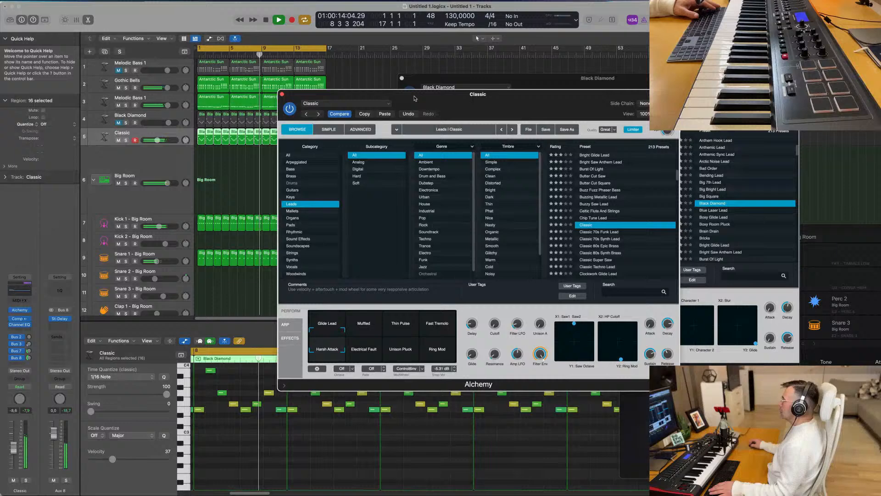
left_click(282, 94)
key("Return")
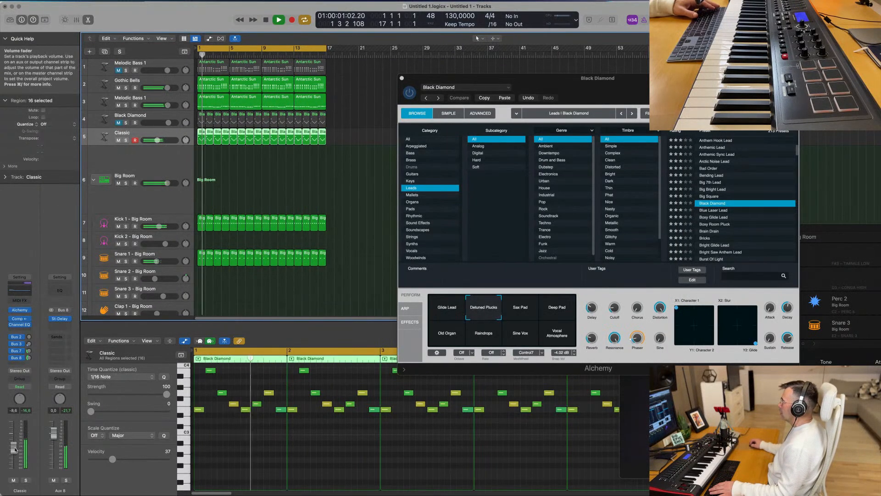
left_click_drag(13, 447, 13, 455)
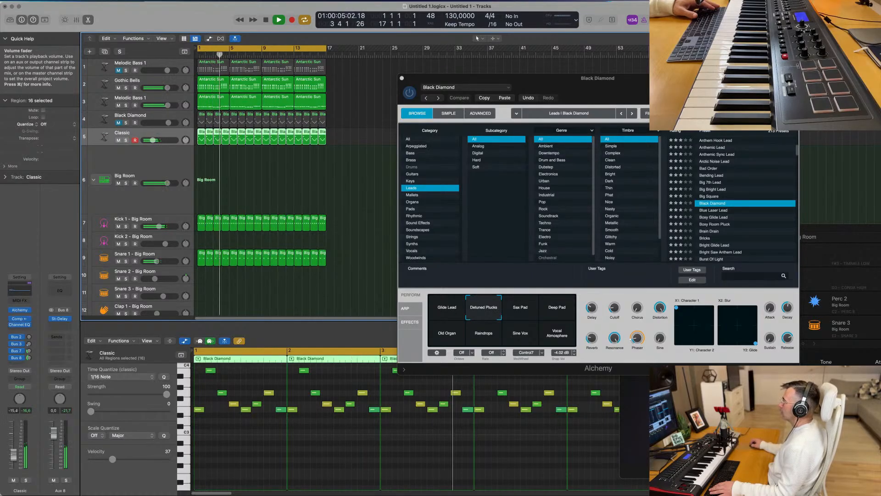
left_click(313, 189)
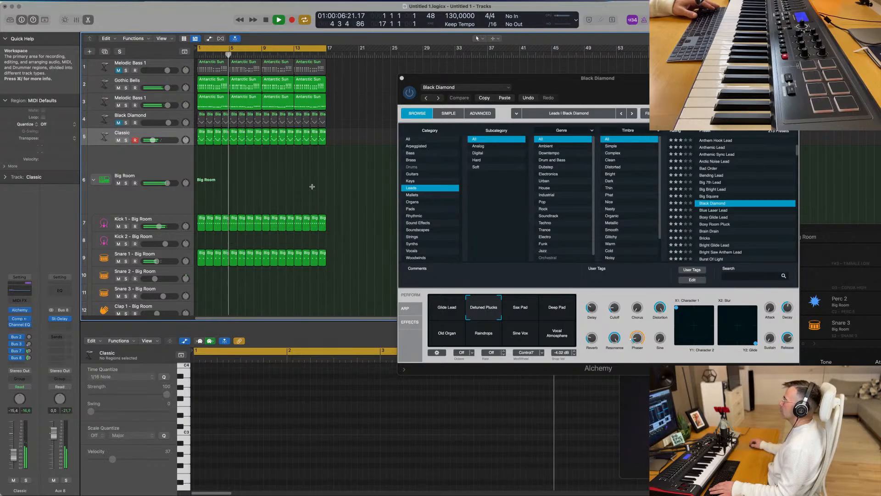
Step: Repeat all regions three times so the 16-bar loop fills 64 bars, and close the Black Diamond instrument window
key("super+a")
key("super+r")
key("super+r")
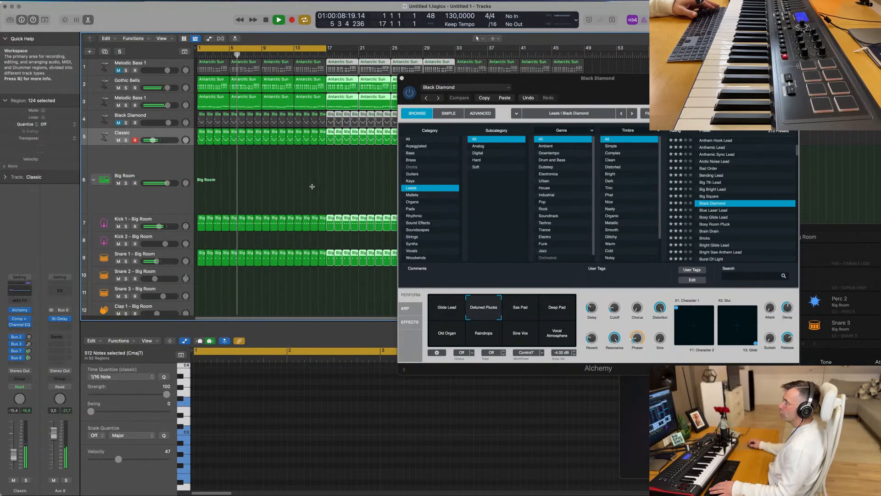
key("super+r")
left_click(199, 55)
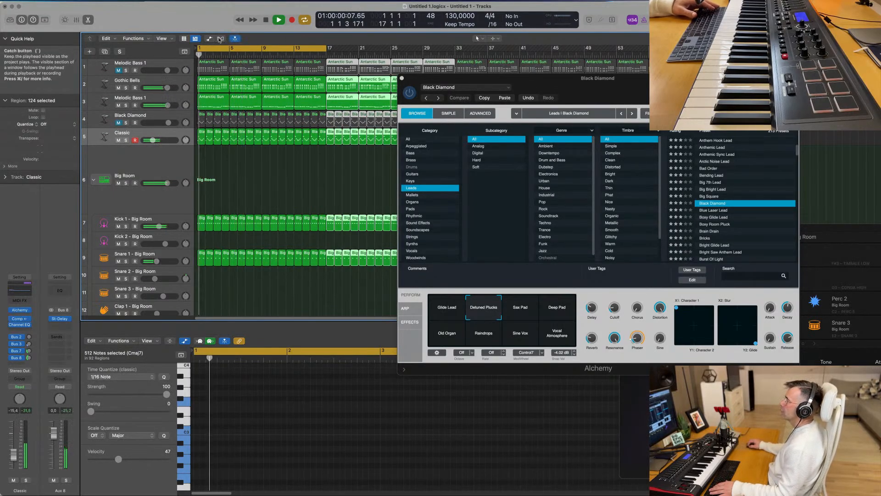
left_click(401, 78)
key("space")
key("space")
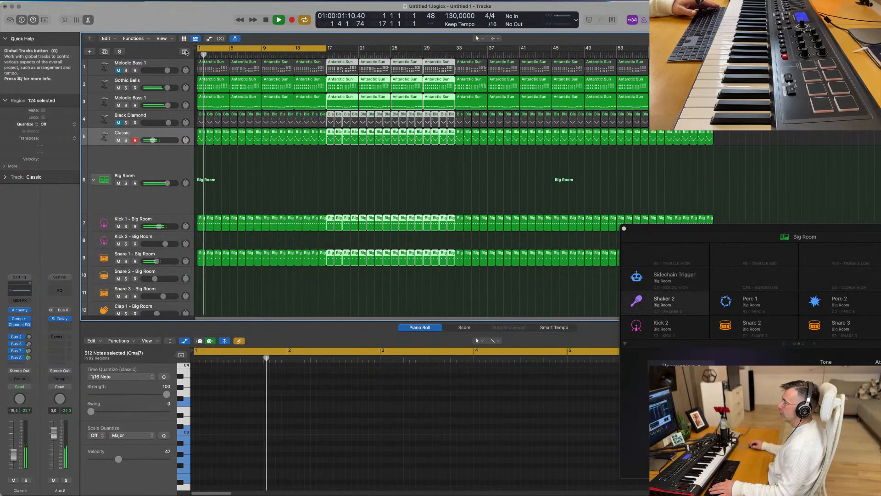
Step: Show the global tracks and the secondary ruler above the arrangement
left_click(184, 52)
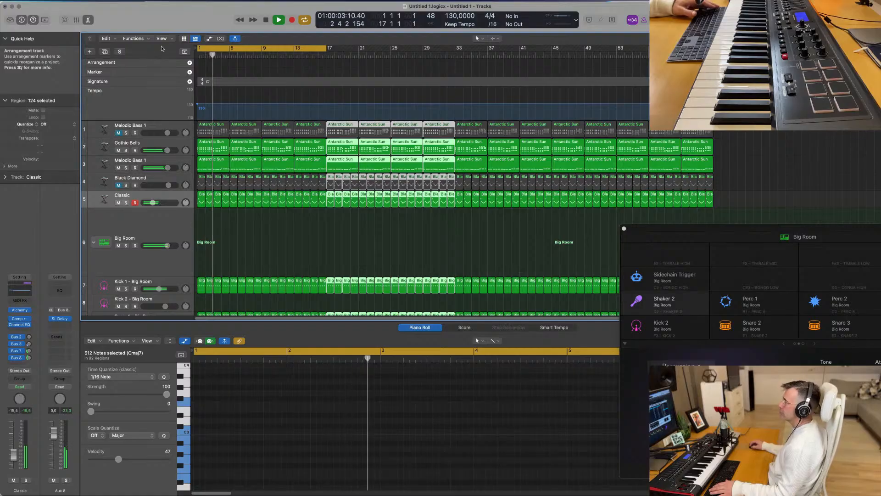
left_click(168, 39)
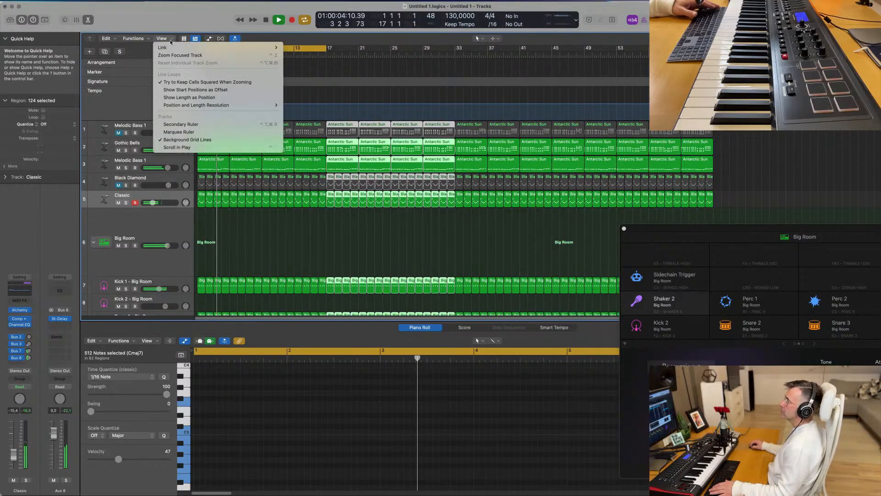
left_click(189, 124)
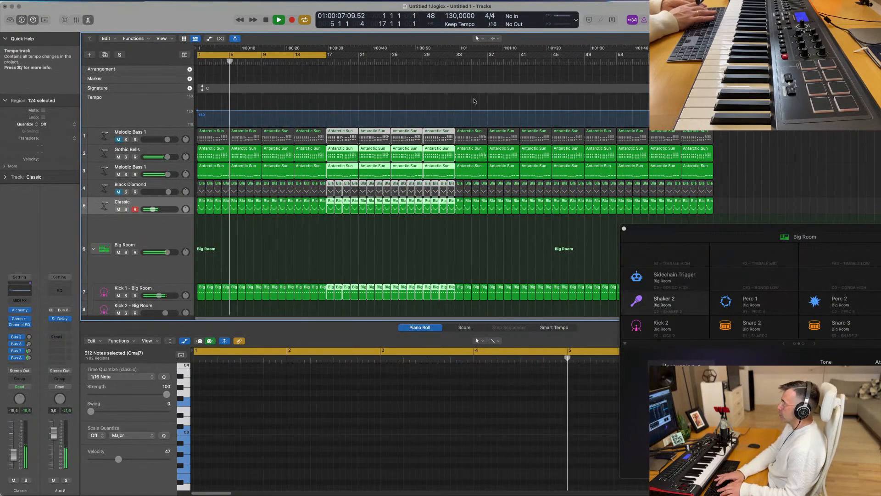
Step: Clear the region selection and extend the cycle range from bar 1 to bar 65
left_click(361, 242)
key("super+Left")
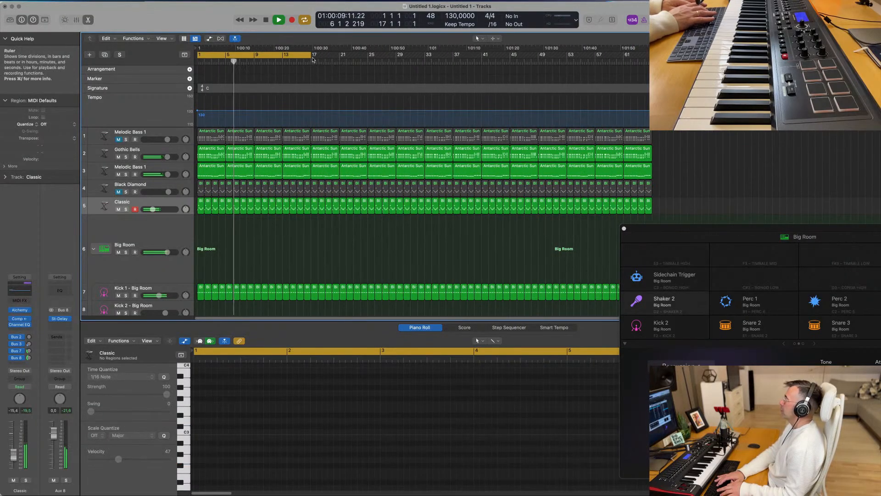
left_click_drag(312, 57, 649, 84)
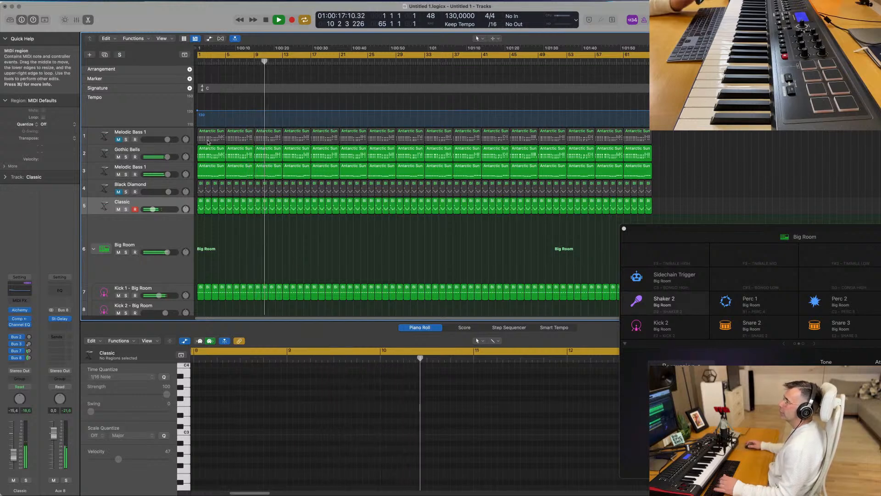
Step: Duplicate the Gothic Bells track with its settings and move the first Antarctic Sun region onto the new track
left_click(181, 150)
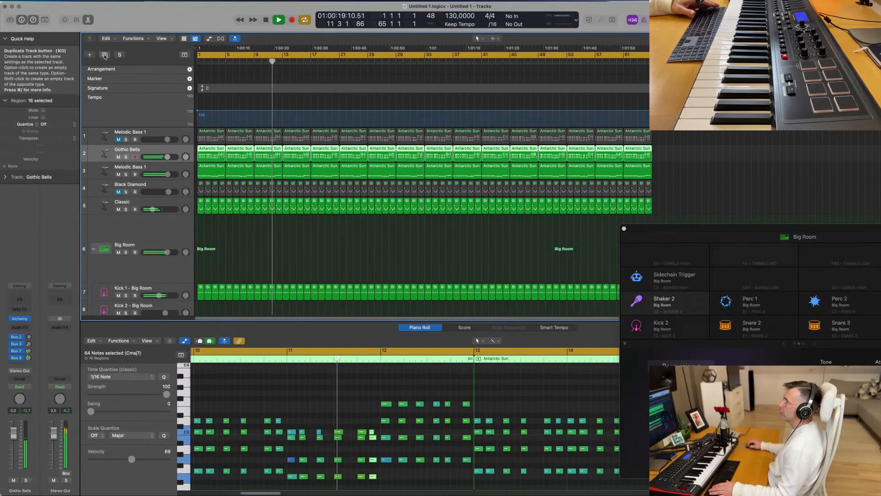
left_click(105, 55)
key("Return")
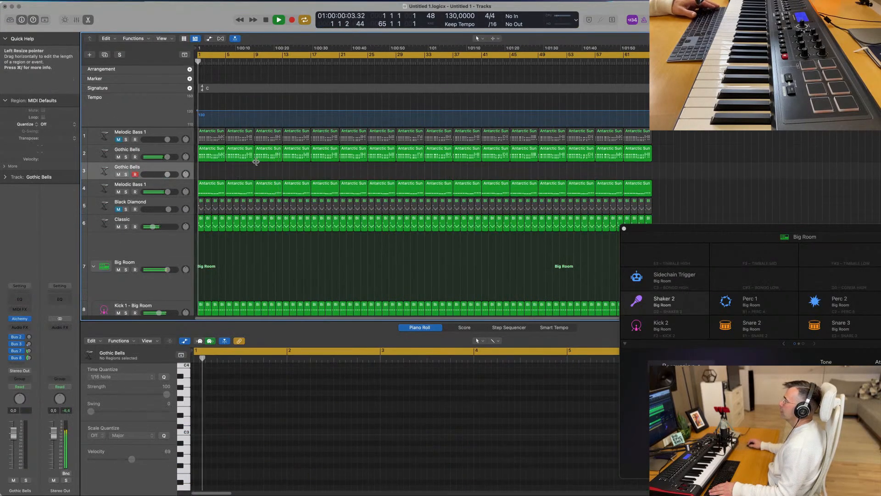
left_click_drag(202, 154, 202, 171)
key("space")
Step: Delete the repeated stabs after the region's first chord and lengthen that chord's notes to bar 3
scroll(239, 403, "down", 2)
left_click_drag(206, 415, 357, 475)
key("Delete")
left_click_drag(232, 405, 361, 466)
Step: Delete the repeated stabs in bars 3 and 4, keeping only the first chord of each bar
scroll(376, 417, "down", 2)
left_click_drag(380, 406, 440, 467)
key("Delete")
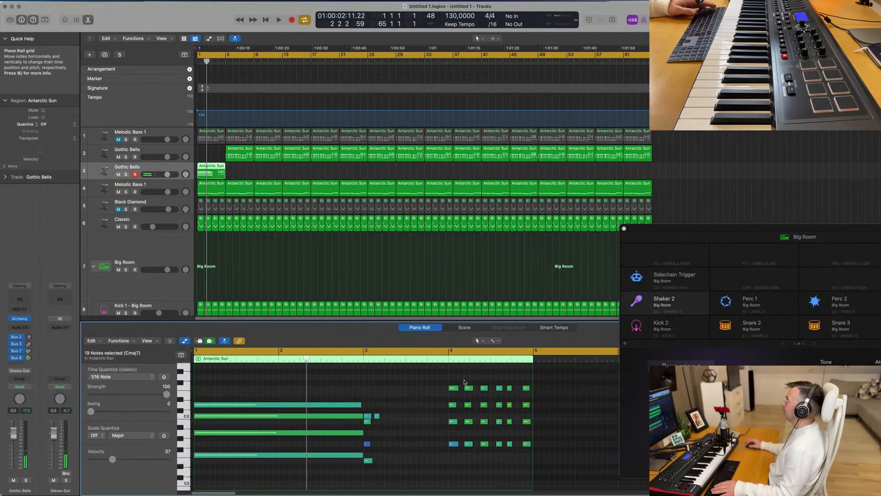
left_click_drag(464, 382, 542, 462)
key("Delete")
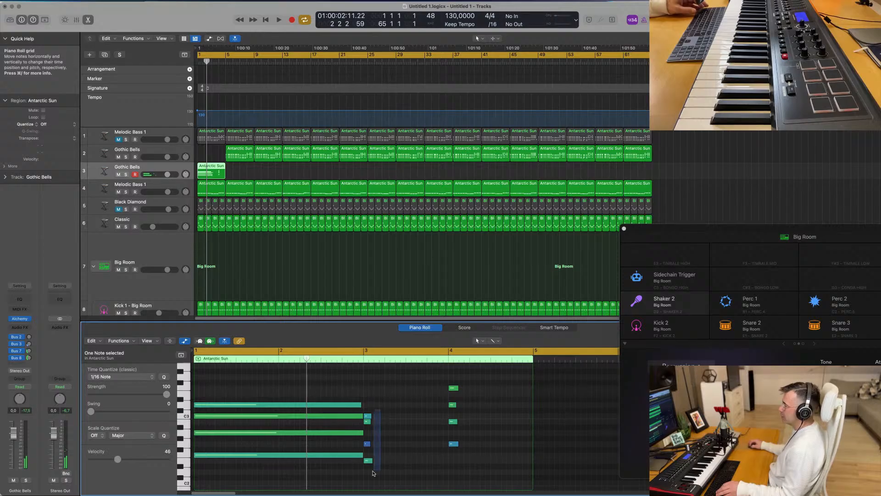
Step: Lengthen the remaining chord notes in bars 3 and 4 so each chord fills its whole bar
left_click_drag(367, 474, 444, 464)
left_click_drag(469, 381, 449, 460)
left_click_drag(456, 387, 530, 391)
left_click_drag(325, 376, 462, 400)
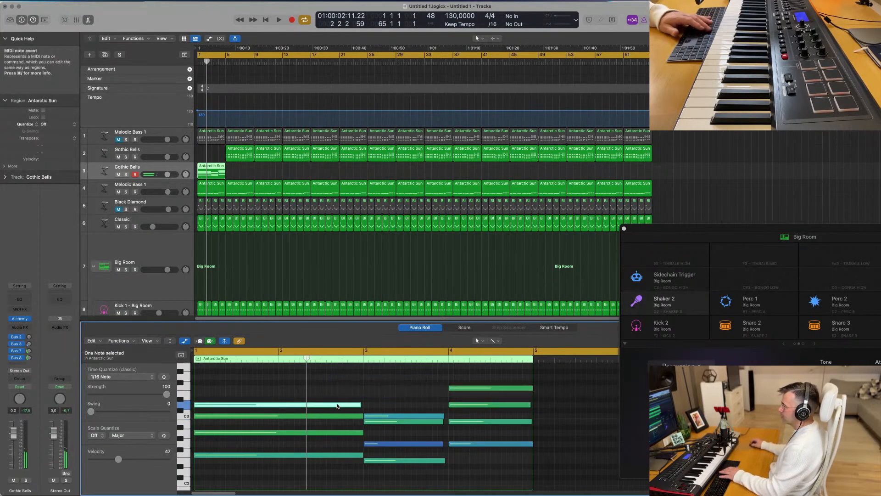
Step: Copy the first chord's top D3 note up three semitones to F3 and play the result back
left_click(337, 405)
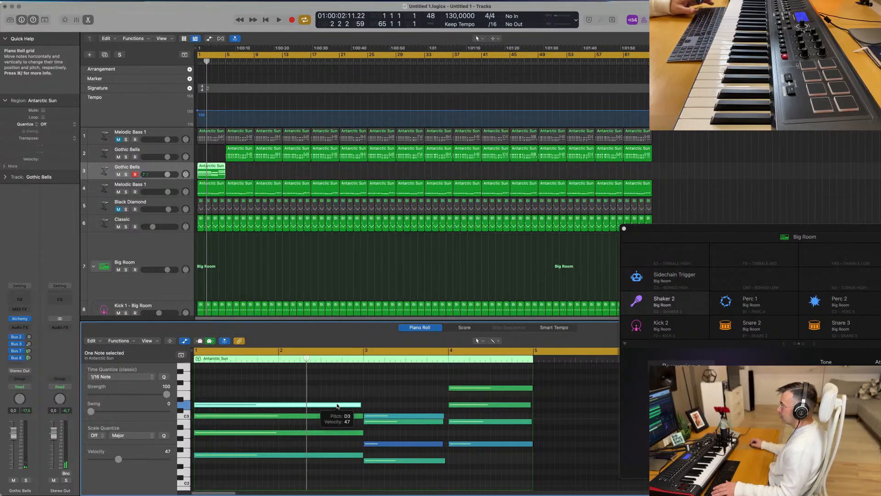
left_click(338, 406, "alt")
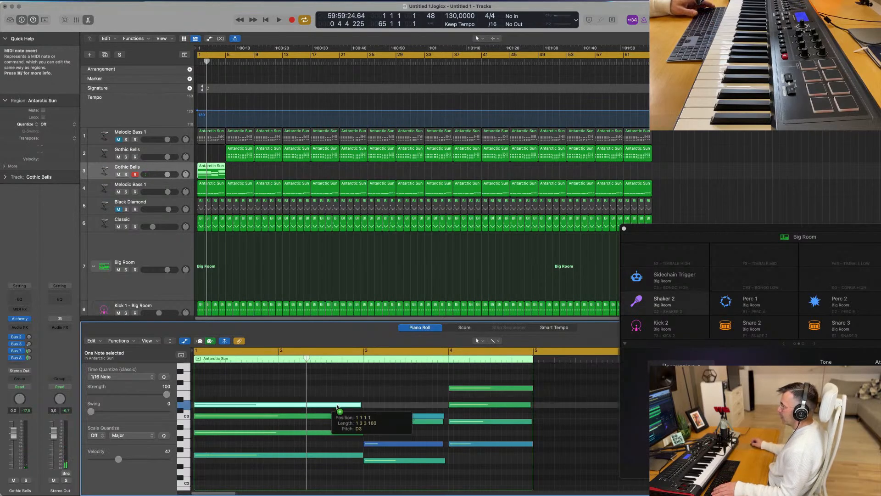
left_click_drag(337, 406, 339, 374)
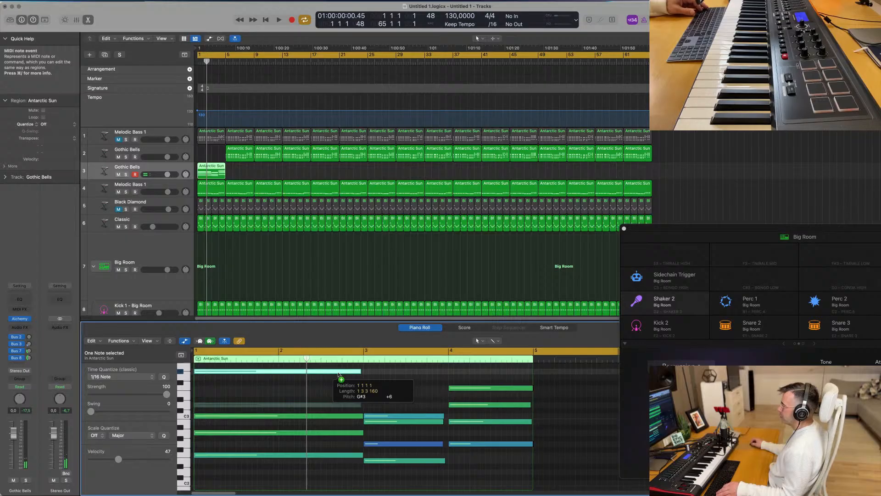
left_click_drag(338, 375, 333, 397)
scroll(335, 387, "up", 1)
key("space")
key("space")
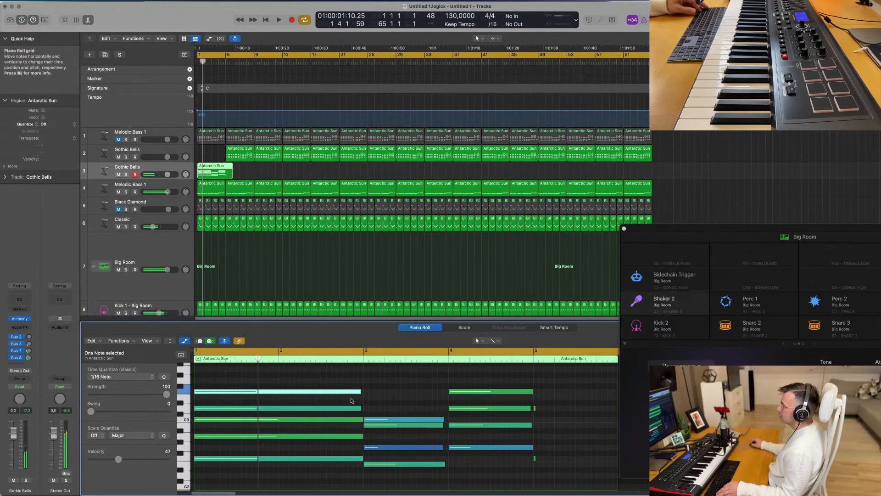
Step: Copy the top notes of the bar 3 and bar 4 chords three semitones higher and play the region back
left_click(410, 420)
left_click_drag(411, 421, 413, 403)
key("space")
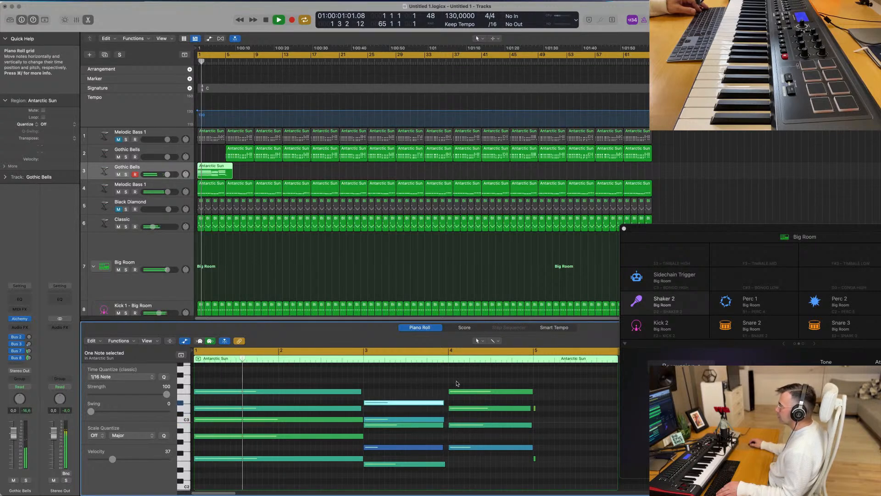
key("space")
left_click_drag(469, 391, 469, 375)
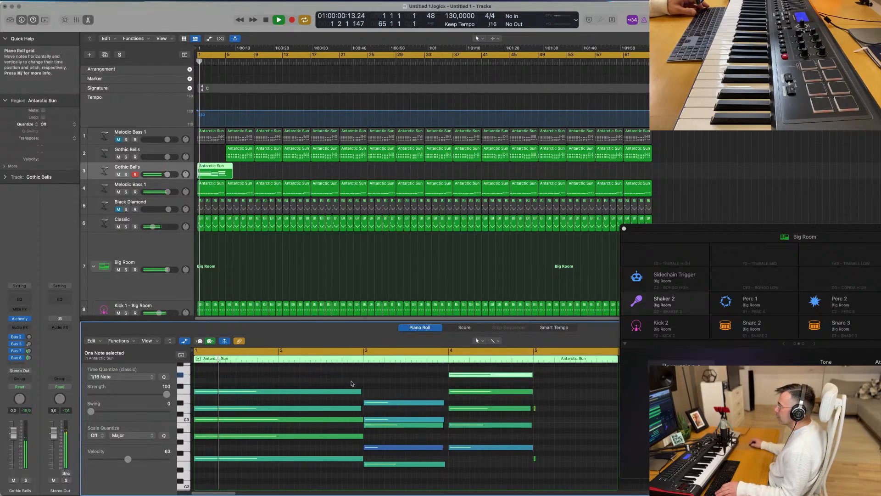
key("space")
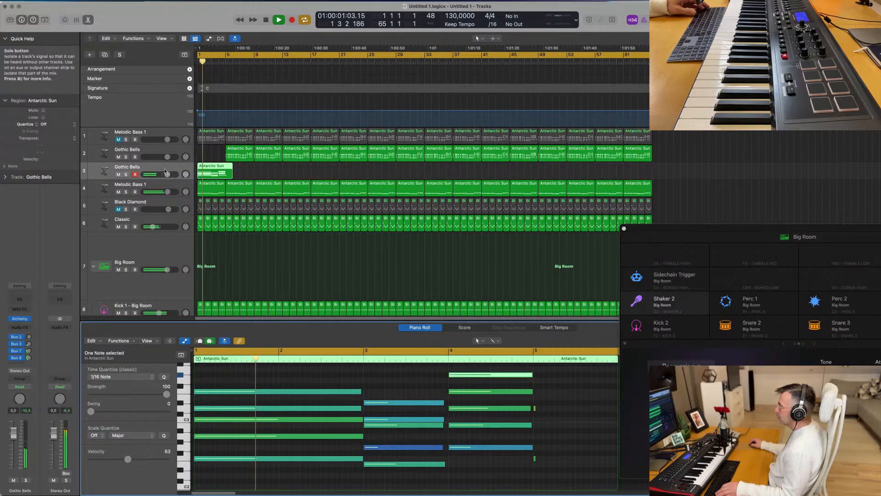
Step: Solo the duplicated Gothic Bells track and raise the highest notes in bars 3 and 4 by one semitone each
left_click(126, 174)
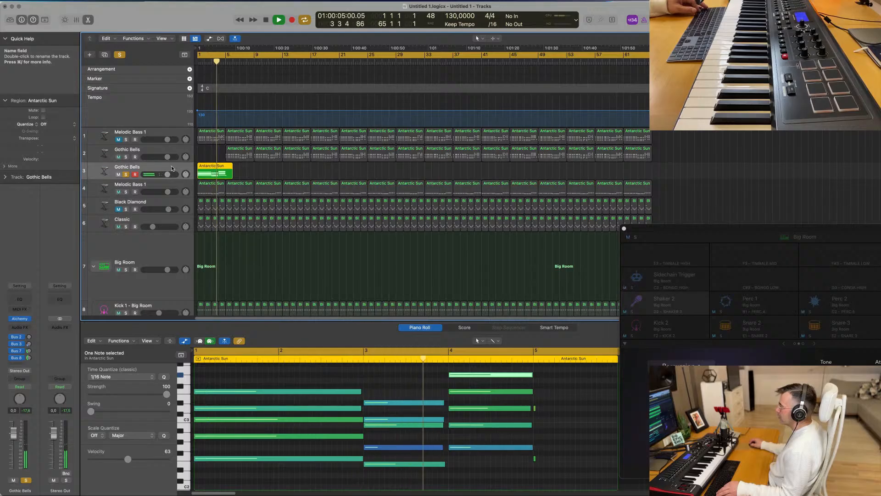
key("space")
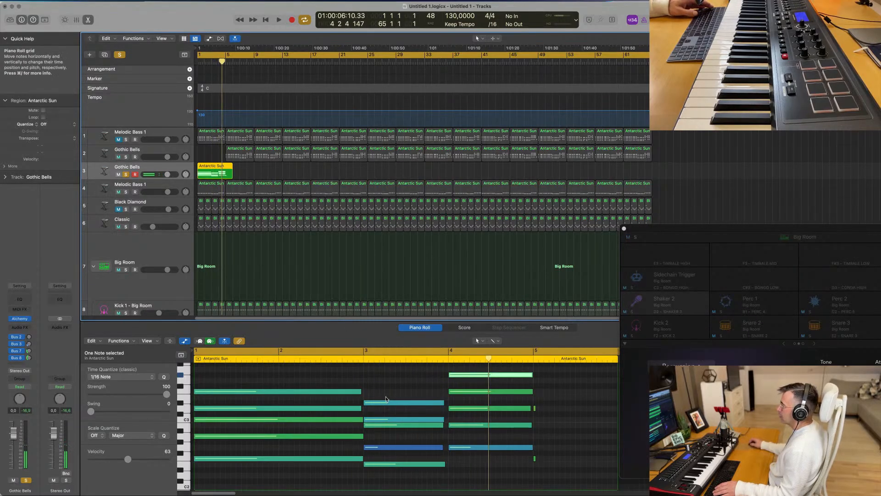
left_click_drag(385, 399, 385, 393)
left_click(466, 375)
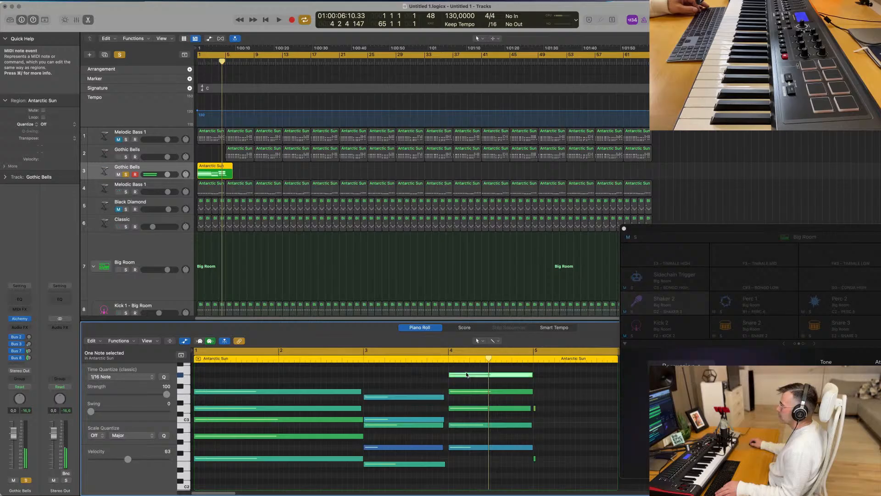
left_click_drag(466, 375, 466, 369)
key("space")
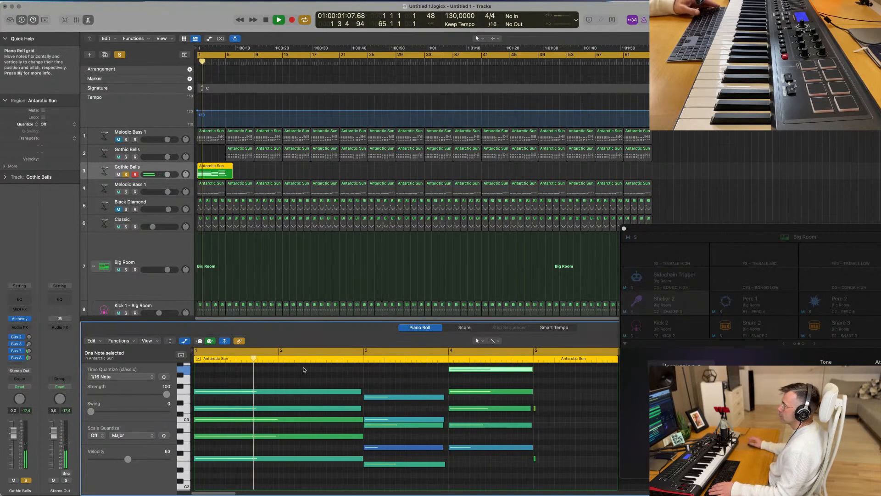
Step: Delete the two stray notes at bar 5 and copy the original Gothic Bells track's bar 5 region to its empty bar 1
key("super+Left")
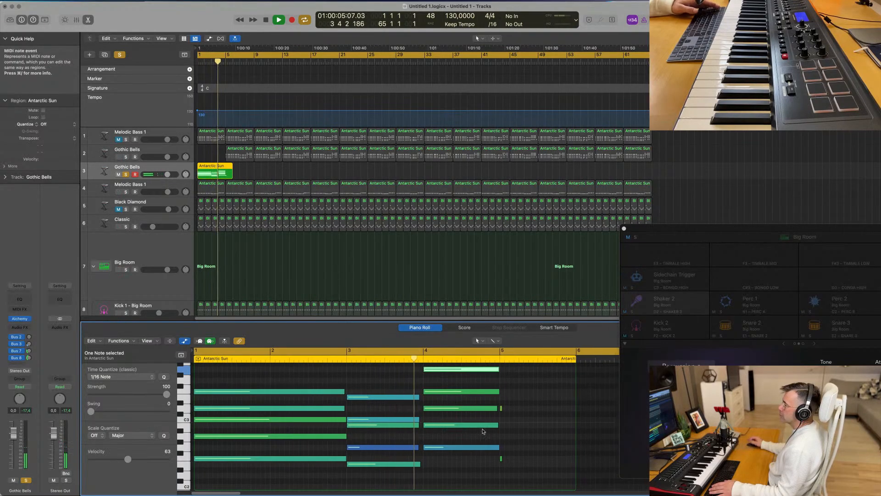
left_click_drag(521, 393, 501, 471)
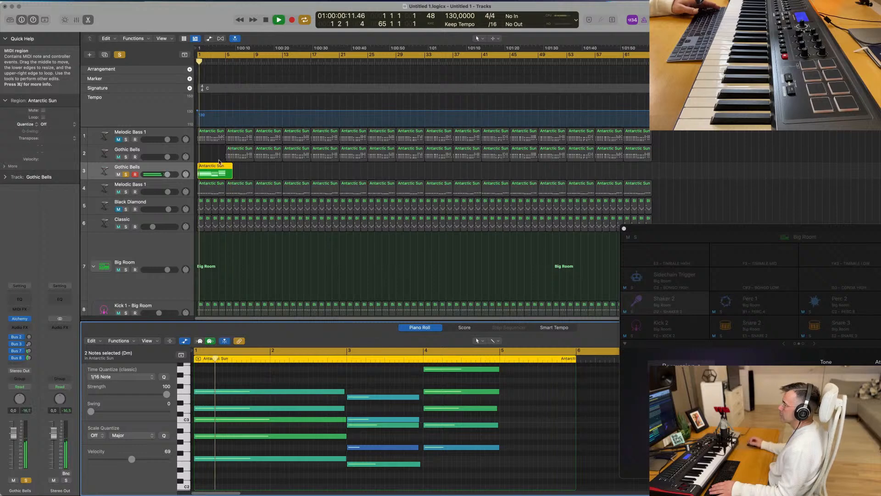
key("space")
left_click_drag(230, 157, 186, 170)
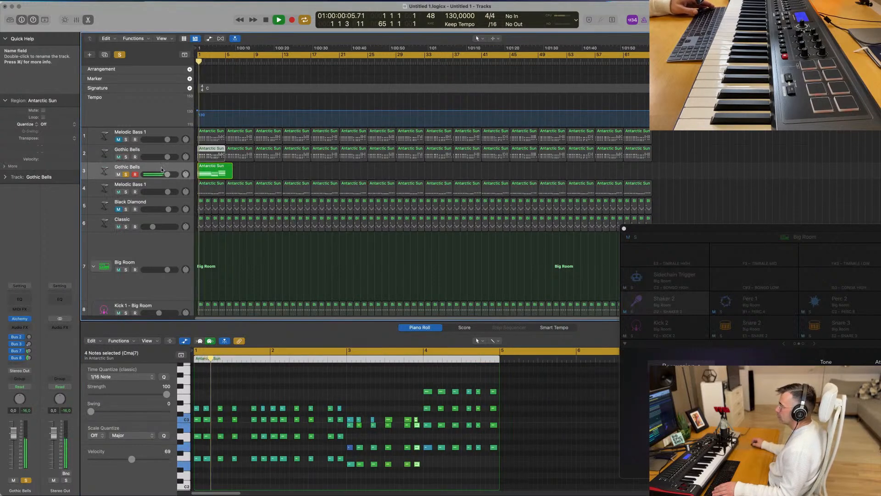
Step: Open Alchemy on the duplicated Gothic Bells track, choose the Pads category, and load and audition the Atlantean Bells preset
left_click(20, 319)
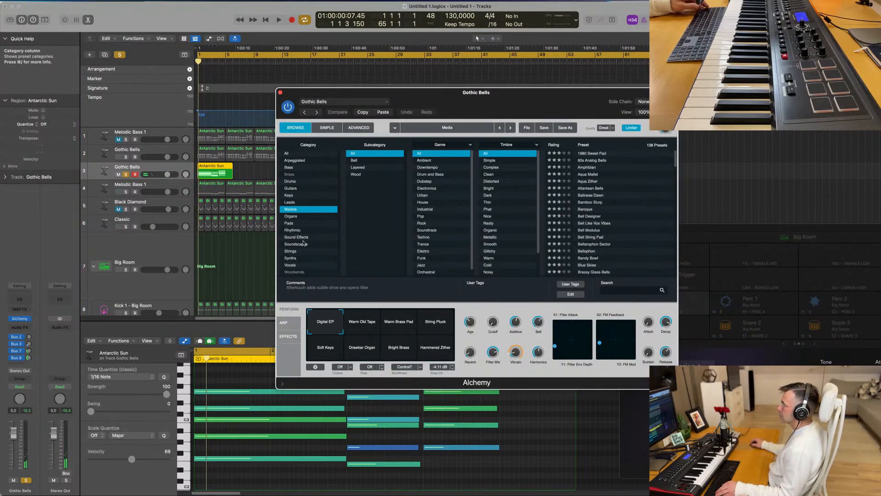
left_click(292, 224)
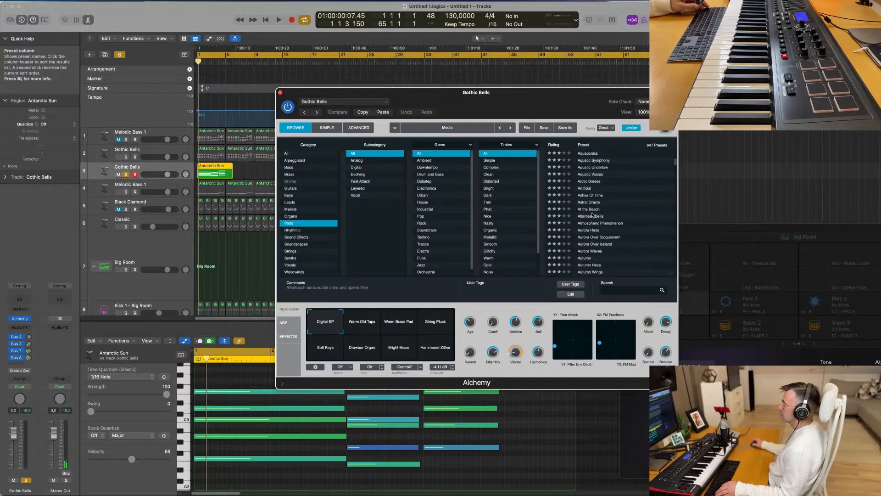
left_click(597, 216)
left_click_drag(550, 96, 584, 91)
key("space")
key("space")
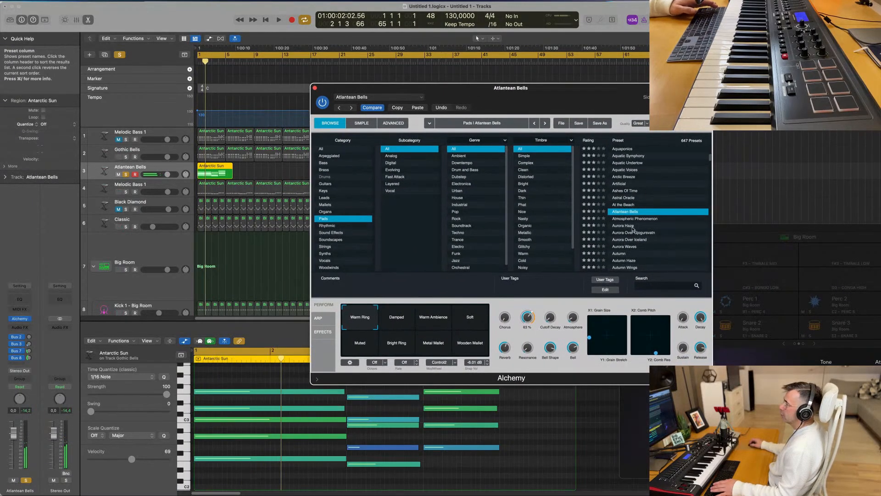
Step: Audition the Aurora Haze and Autumn Haze pad presets with the sustained chords
left_click(627, 226)
key("space")
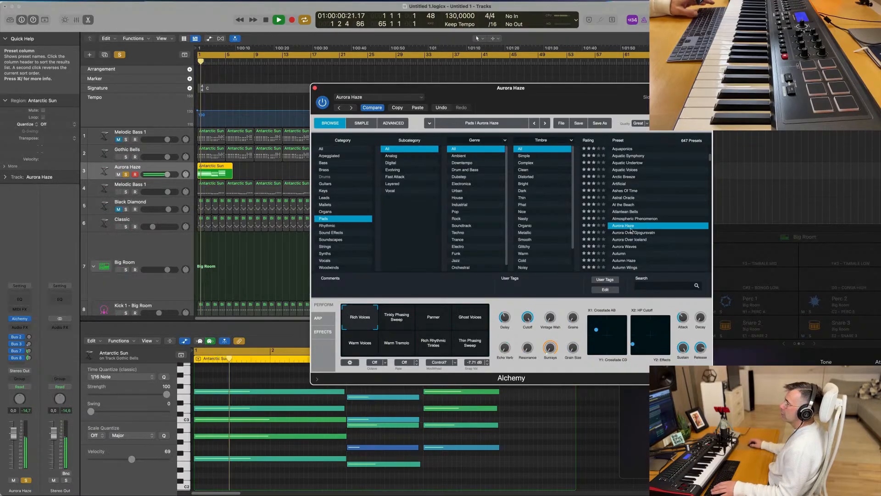
scroll(646, 244, "down", 2)
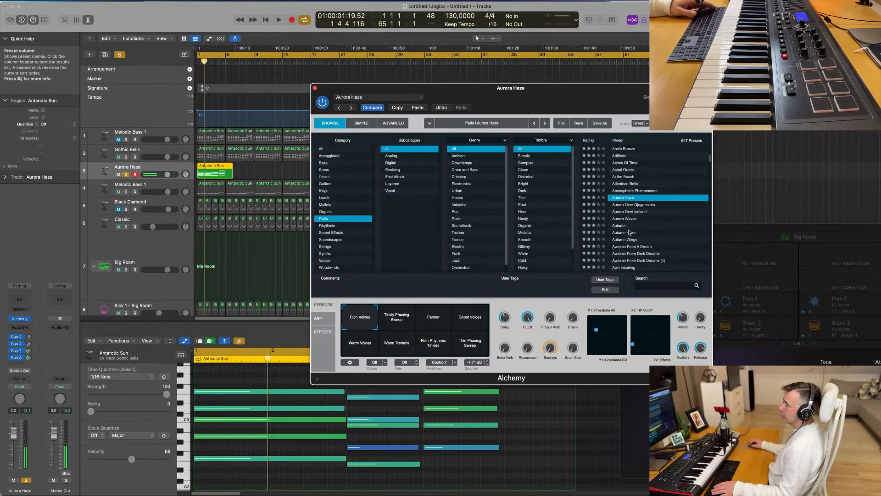
left_click(627, 233)
key("space")
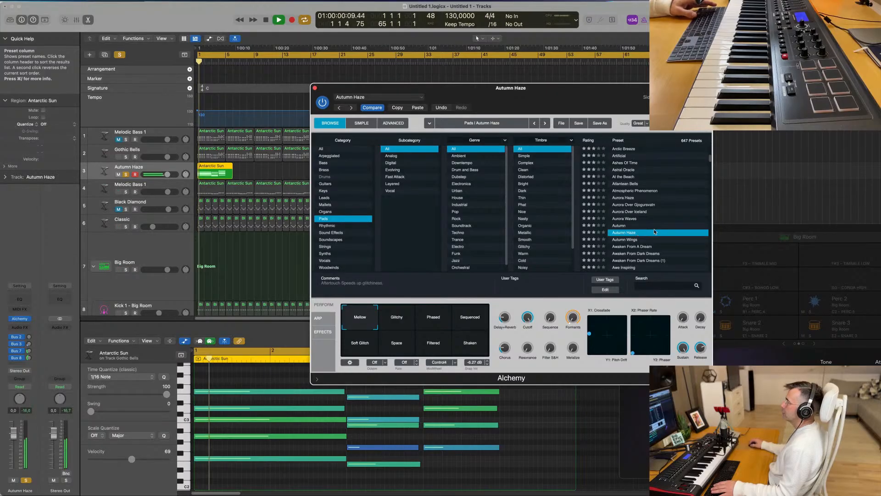
Step: Load the Before The Storm pad preset and audition it with the sustained chords
scroll(660, 229, "down", 2)
scroll(661, 230, "down", 4)
left_click(627, 221)
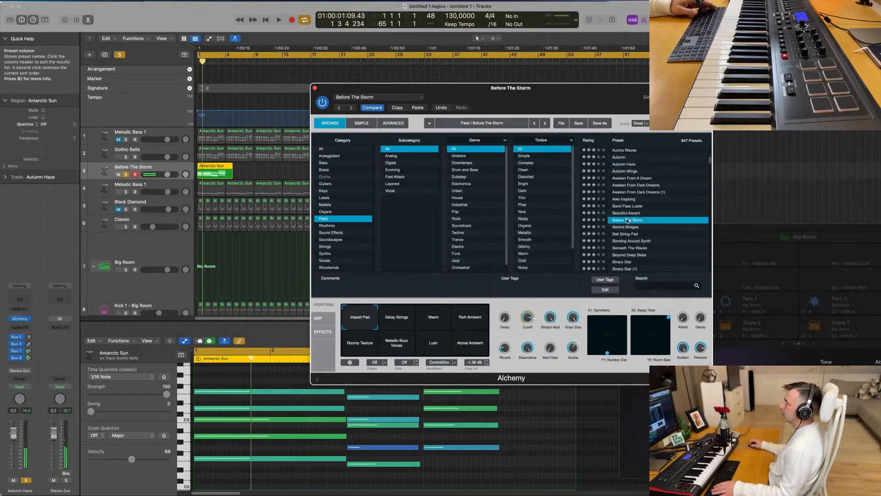
key("space")
scroll(639, 219, "down", 2)
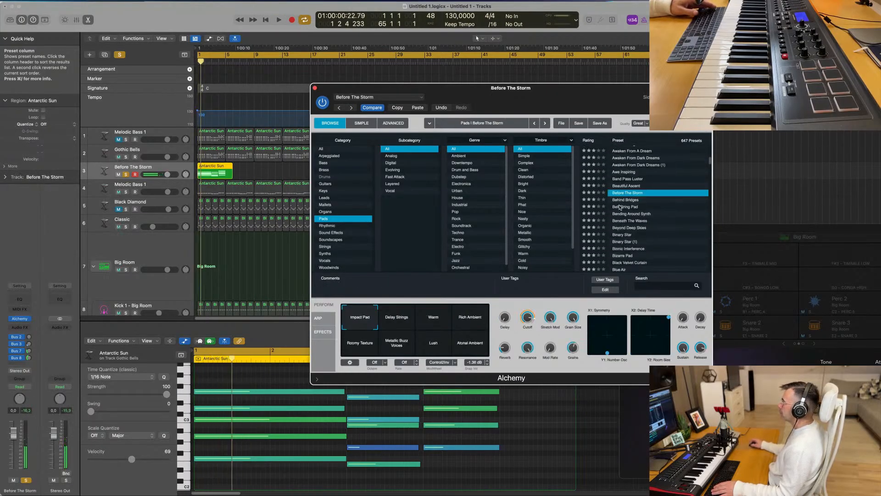
Step: Audition the Bell String Pad, Can Of Worms and Catalyst pad presets with the sustained chords
left_click(619, 208)
key("space")
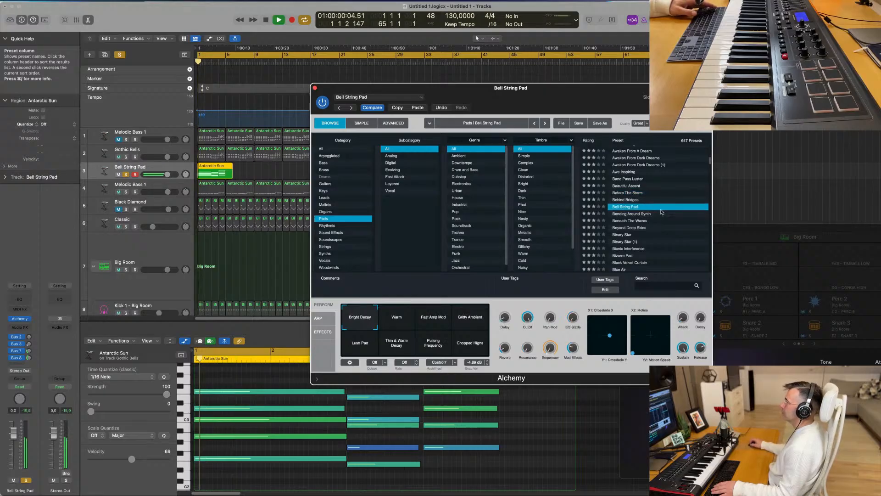
scroll(669, 232, "down", 5)
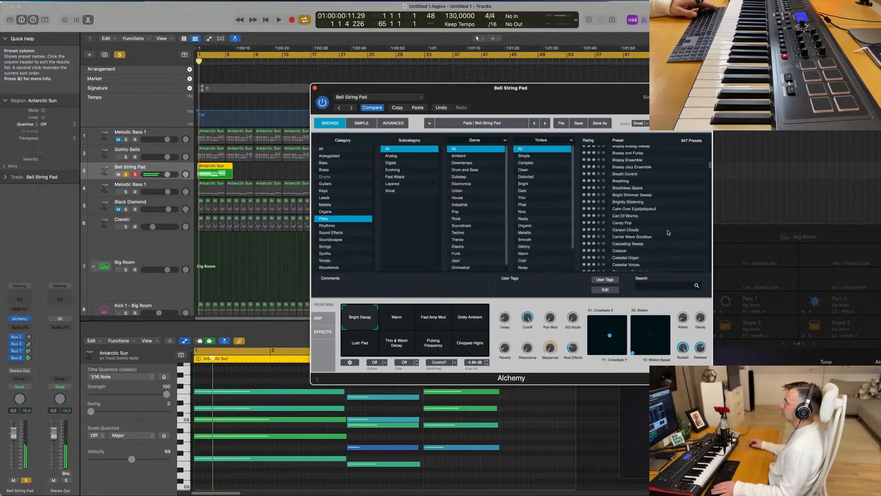
left_click(636, 219)
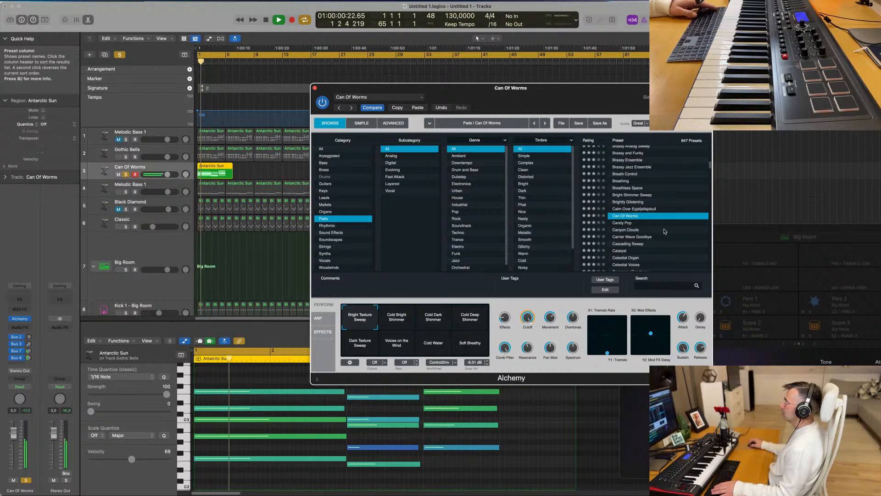
scroll(665, 232, "down", 3)
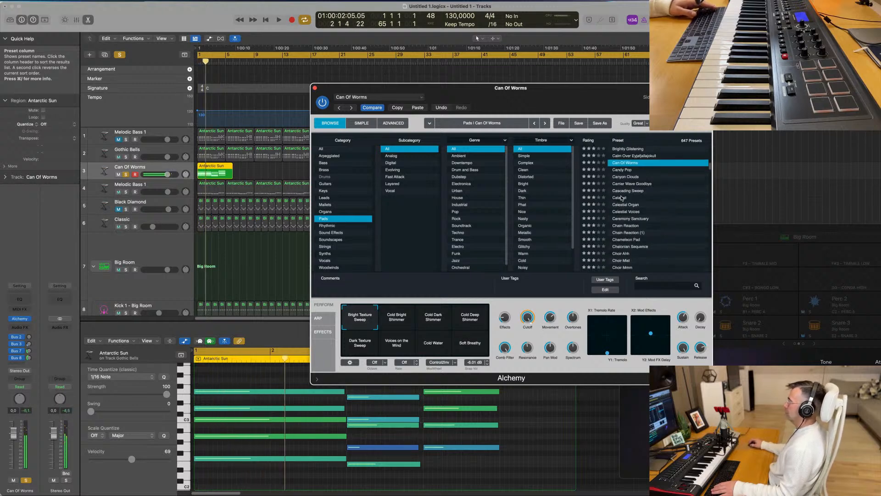
left_click(622, 198)
key("space")
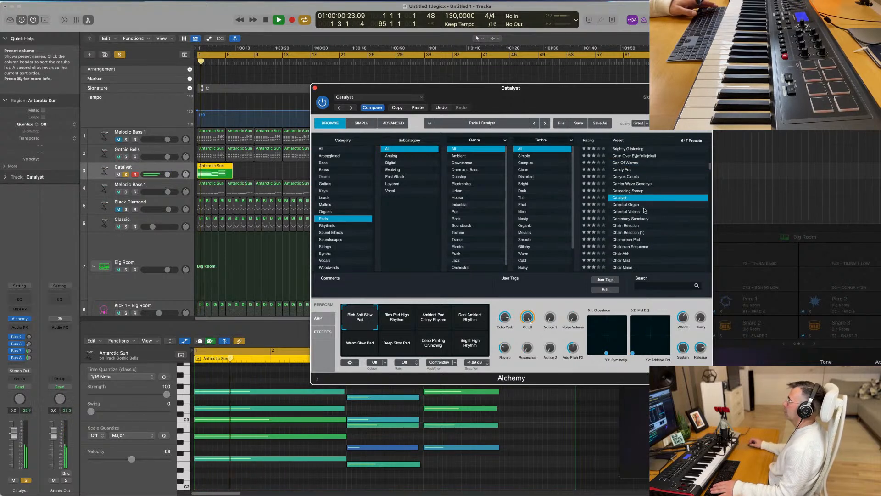
Step: Load the Chain Reaction pad preset, audition it with the chords and briefly compare it with Choir Mmm
scroll(645, 211, "down", 1)
left_click(640, 210)
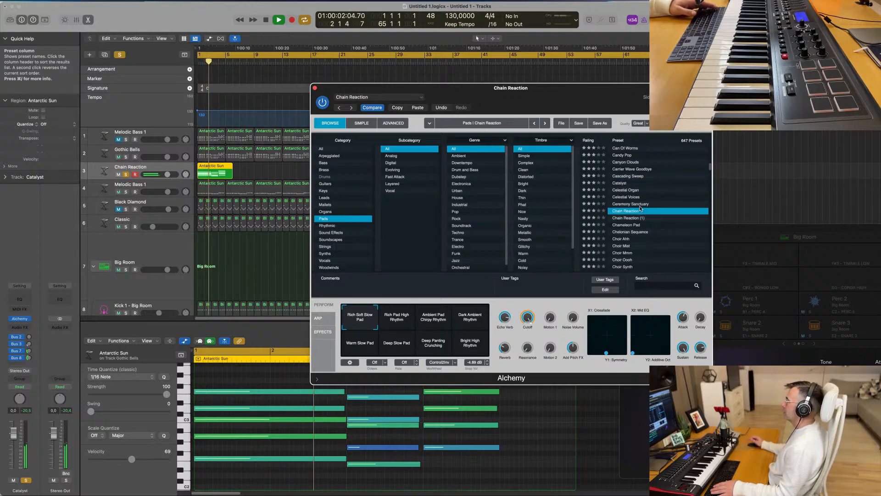
scroll(652, 215, "down", 1)
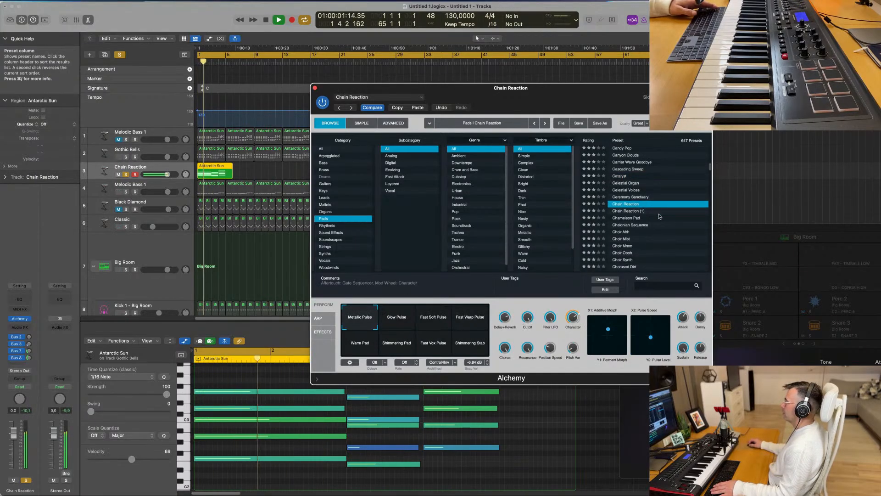
scroll(659, 215, "down", 1)
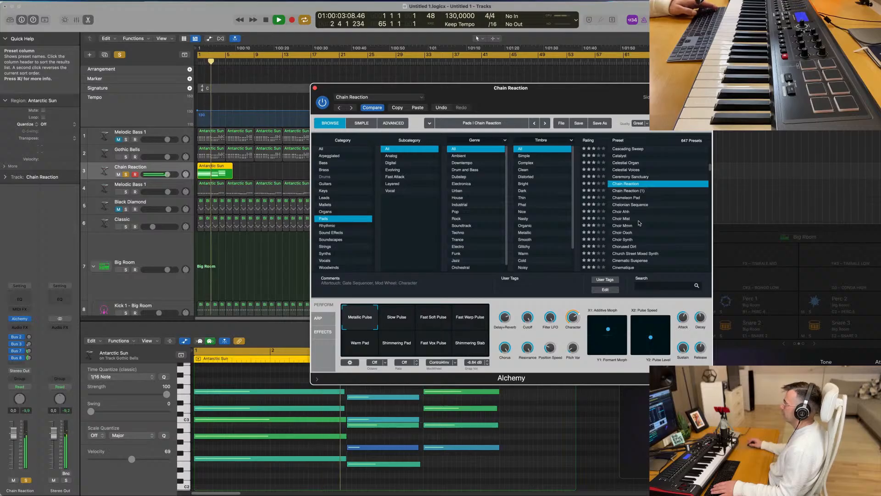
left_click(640, 224)
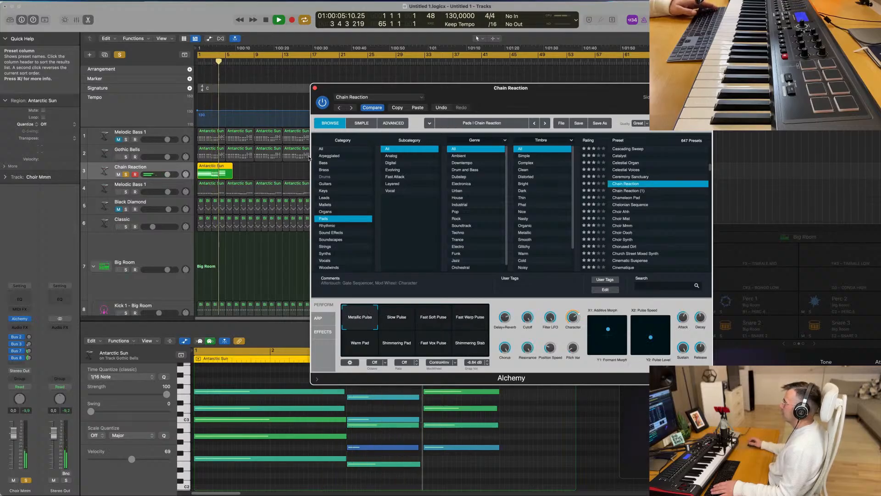
Step: Unsolo the Chain Reaction track, lower its volume to about -4.3 dB and audition the Slow Pulse variation in the full mix
key("space")
left_click(125, 175)
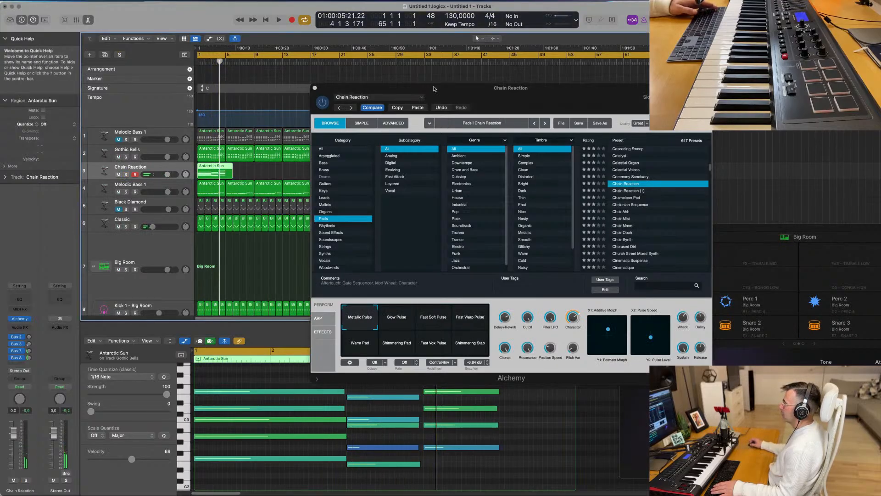
left_click_drag(434, 88, 564, 97)
key("space")
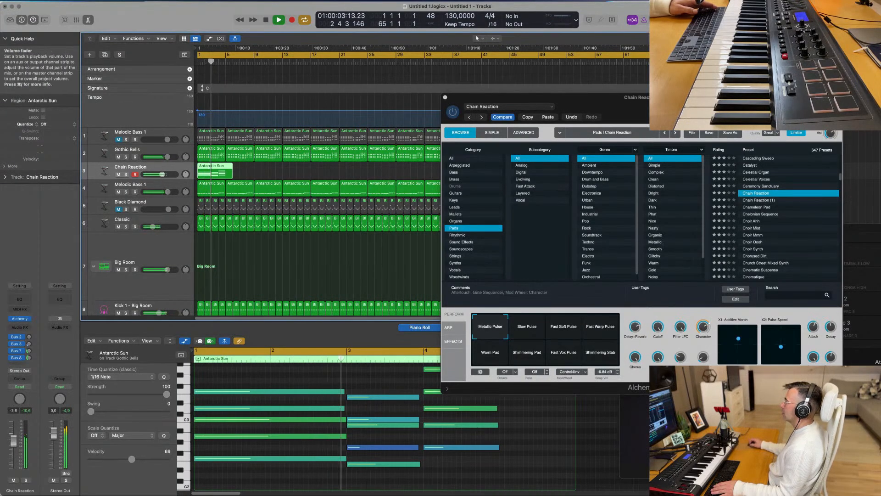
left_click(528, 326)
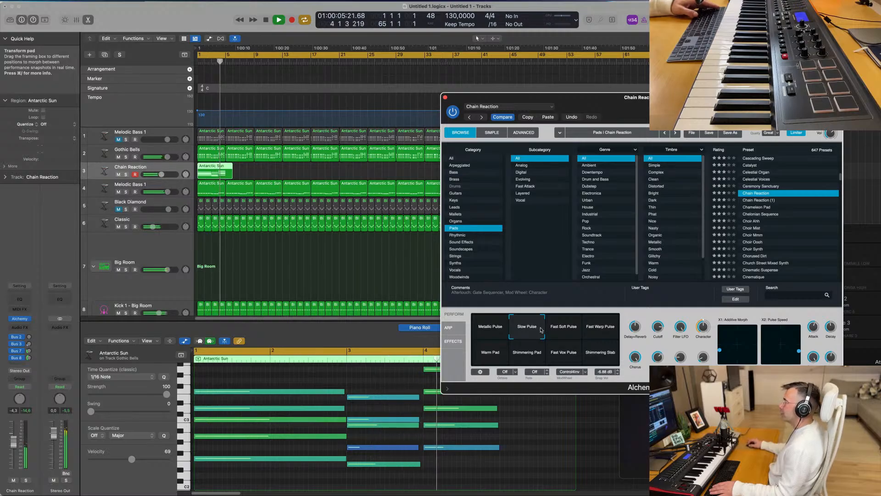
Step: Split the Chain Reaction region at bar 5 and delete the leftover part, keeping bars 1 to 4
double_click(227, 168, "super")
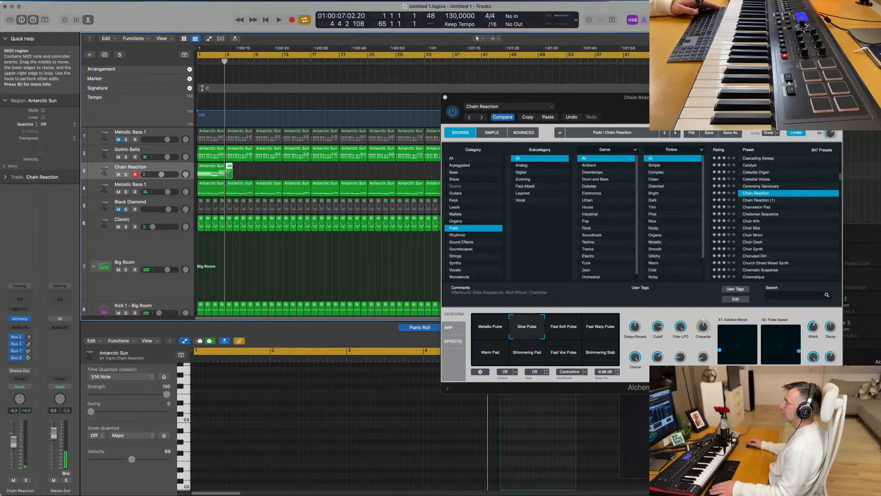
key("Delete")
key("space")
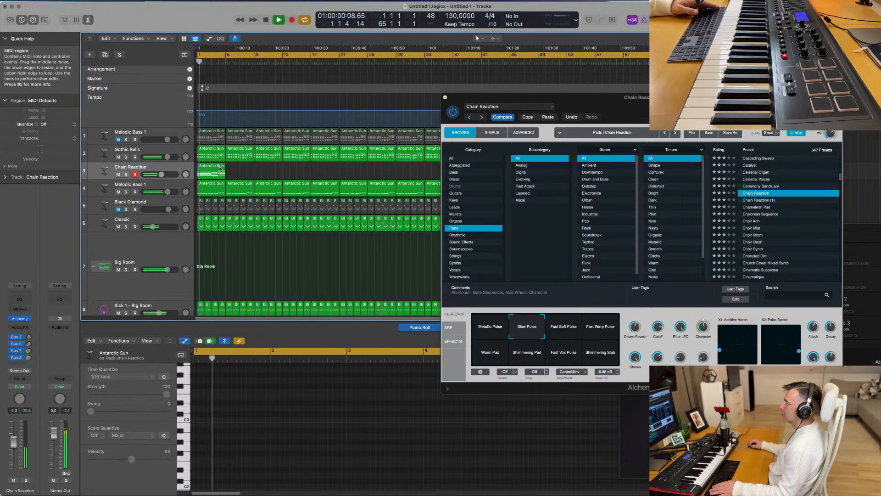
Step: Audition the Fast Soft Pulse, Fast Warp Pulse and Warm Pad variations of Chain Reaction in the full mix
left_click(217, 171)
left_click(569, 331)
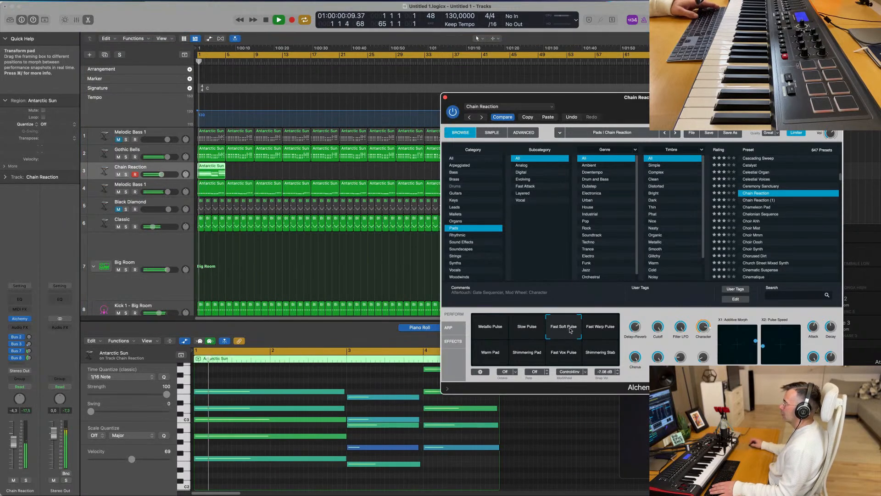
left_click(598, 329)
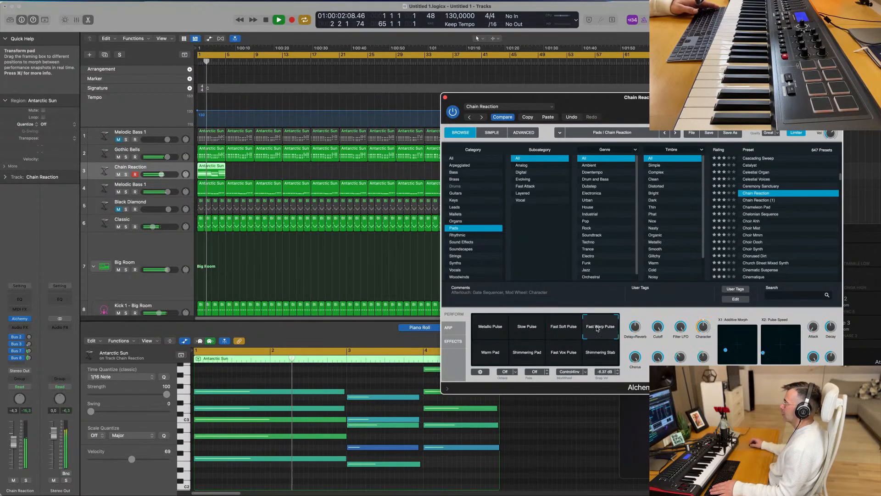
left_click(499, 354)
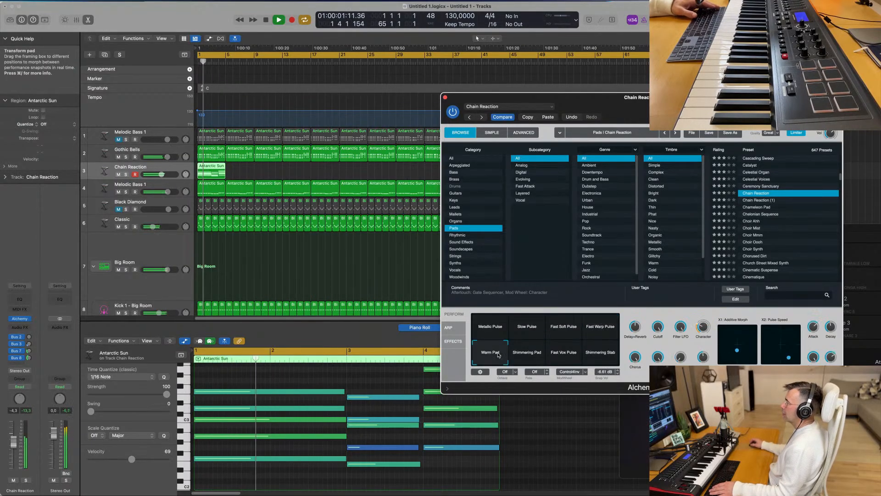
left_click(26, 480)
left_click(26, 480)
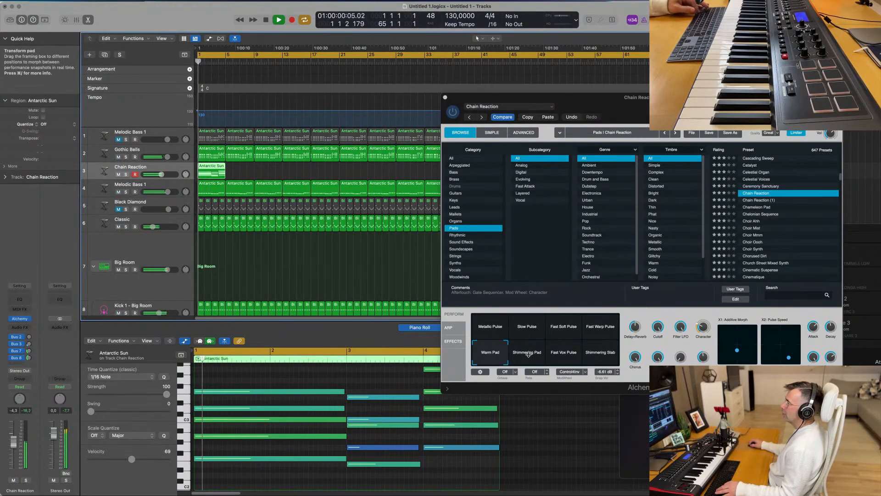
Step: Audition the Shimmering Pad, Fast Vox Pulse and Shimmering Stab variations of Chain Reaction in the full mix
left_click(526, 354)
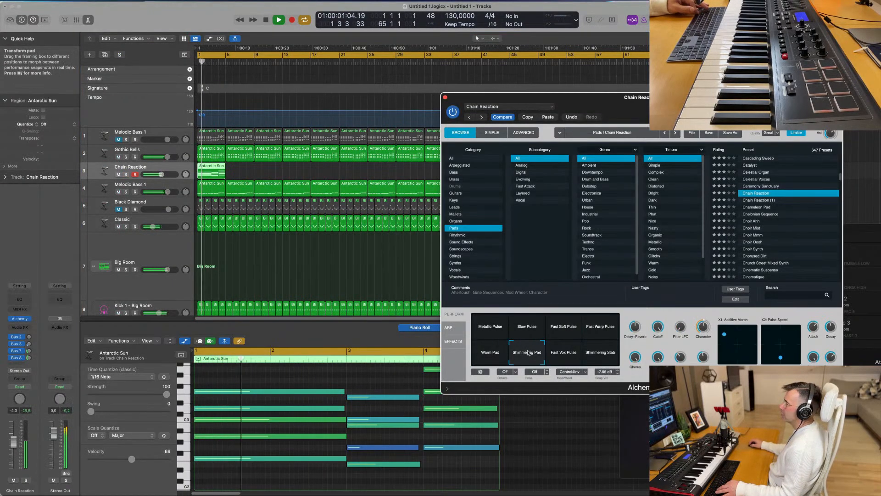
left_click(566, 353)
key("space")
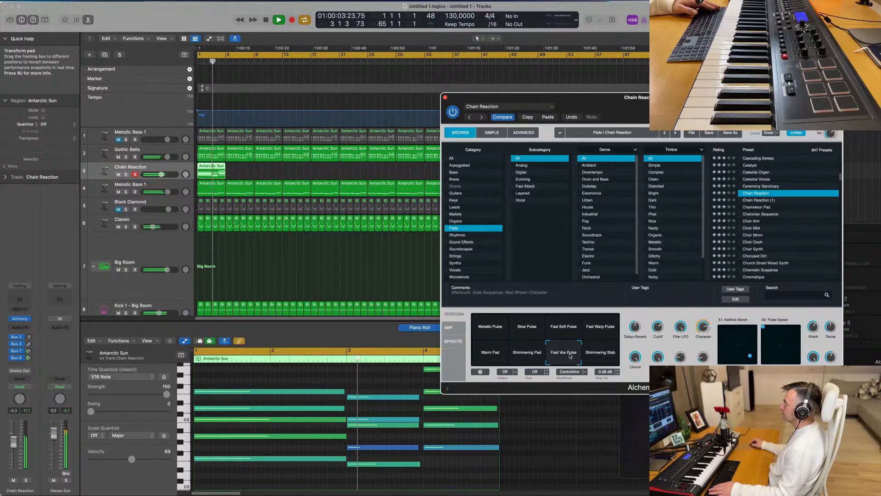
left_click(602, 355)
key("space")
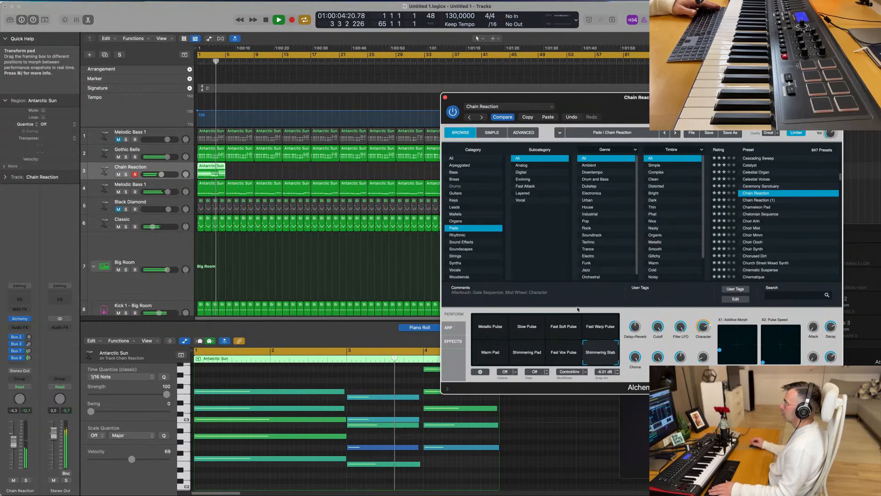
Step: Compare the Slow Pulse and Fast Soft Pulse variations again while the full mix plays
left_click(519, 329)
key("space")
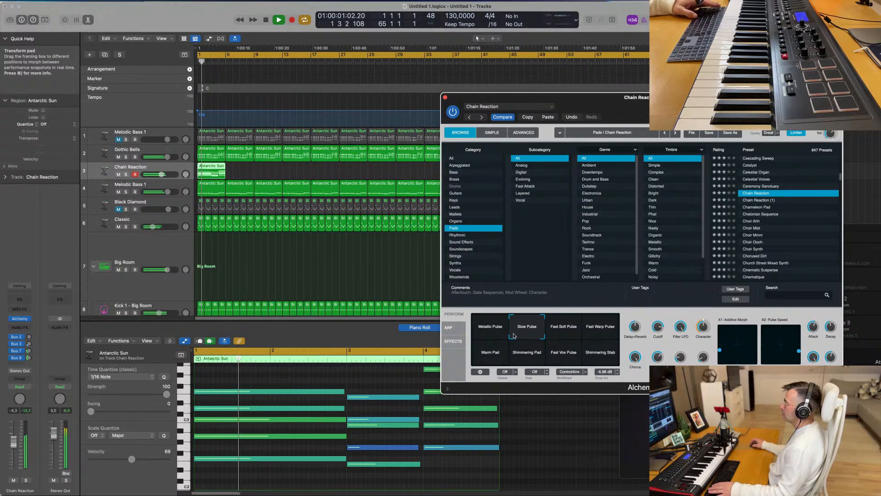
left_click(563, 331)
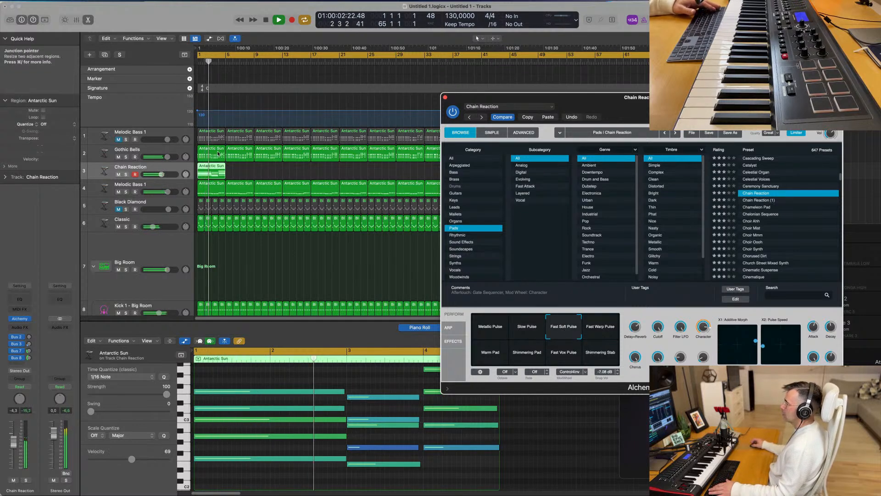
Step: Solo the Chain Reaction track to compare its pulse variations, choose Metallic Pulse, and return the track to the full mix
key("space")
left_click(126, 175)
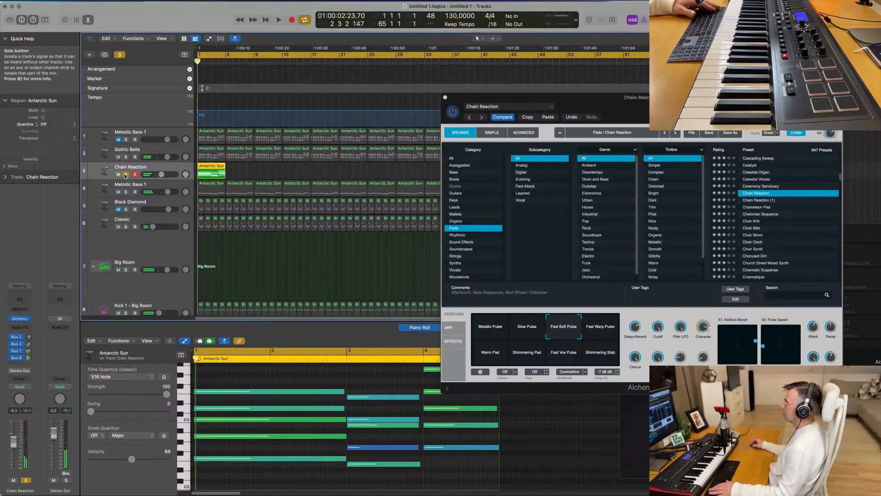
key("space")
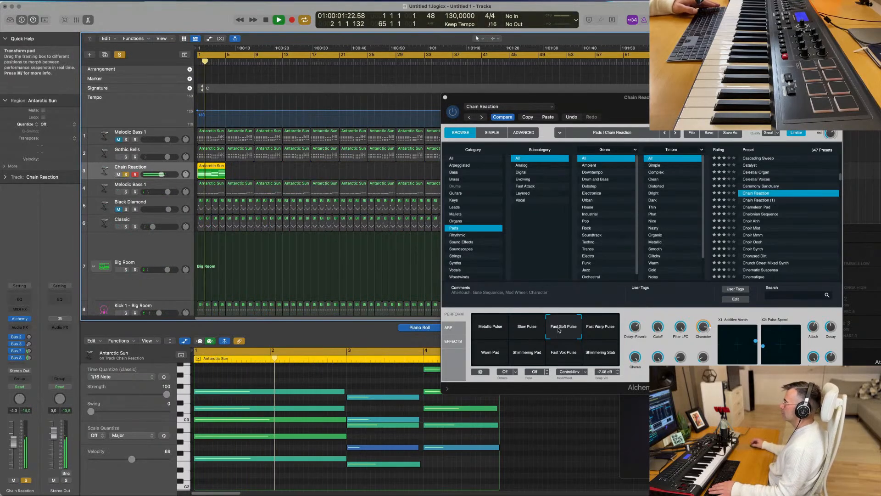
left_click(530, 328)
left_click(494, 329)
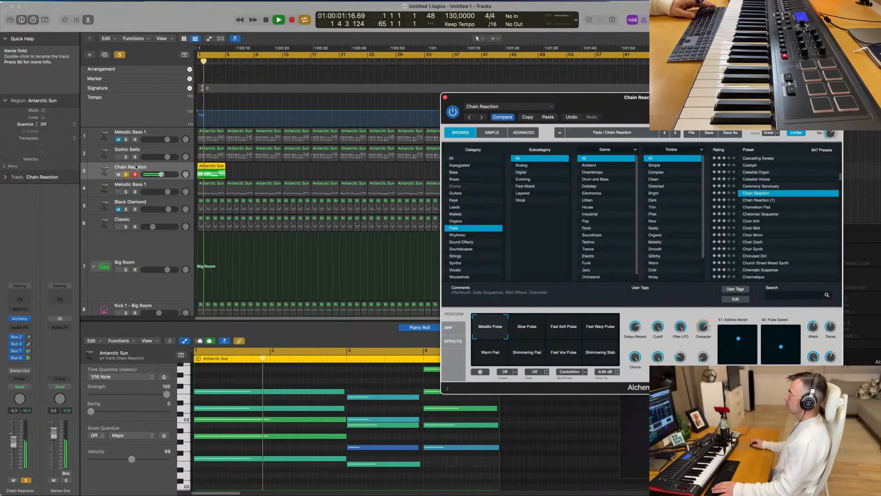
left_click(126, 175)
left_click(243, 176)
key("space")
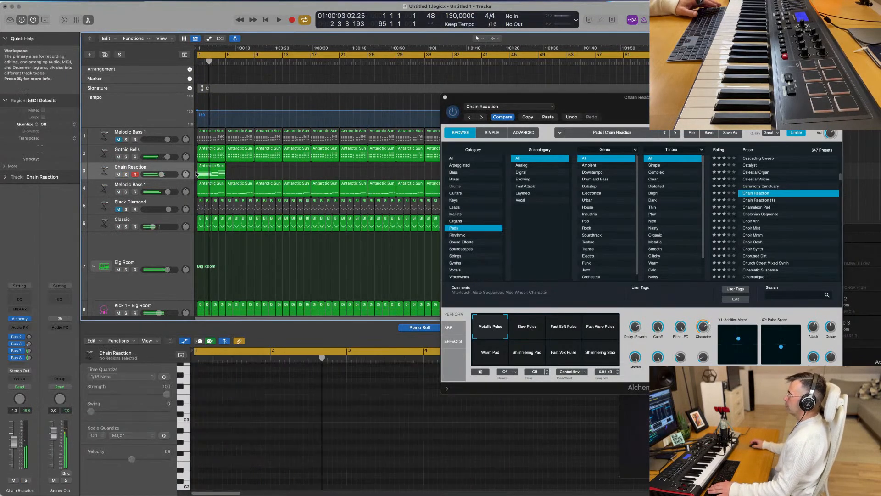
Step: Repeat the four-bar Chain Reaction region along its track until it fills all 64 bars
left_click_drag(525, 99, 669, 188)
left_click(201, 171)
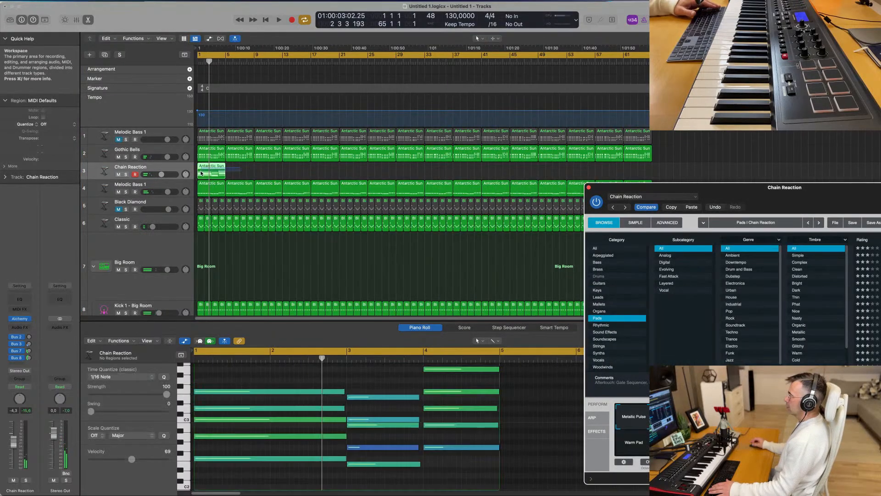
key("super+r")
key("super+r")
key("super+r")
key("super+r")
key("super+r")
key("super+r")
key("super+r")
key("super+r")
key("super+r")
key("super+r")
key("super+r")
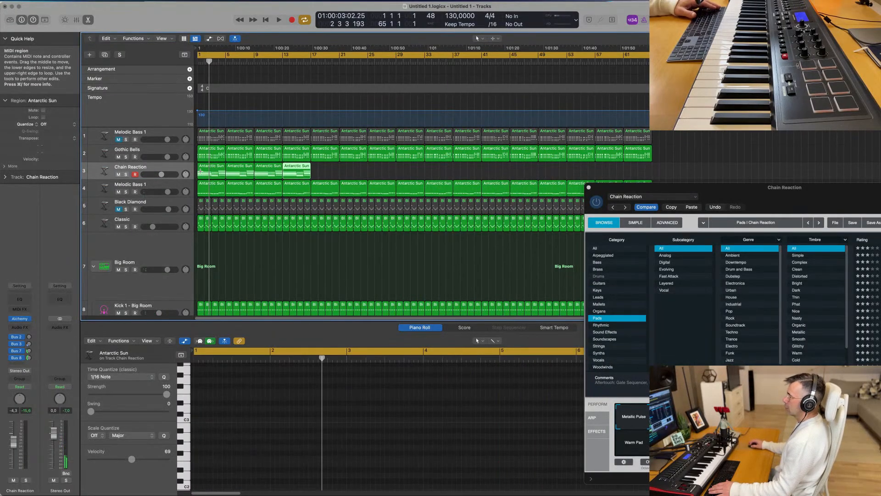
key("super+r")
key("super+r")
key("super+r")
key("super+r")
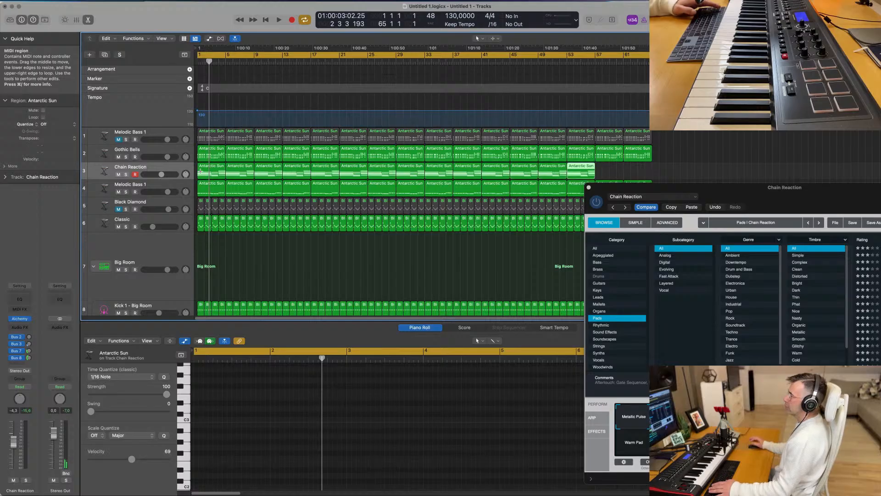
Step: Close the Alchemy window and play the arrangement with the pad, lowering the Chain Reaction track's volume to about -5.8 dB
key("space")
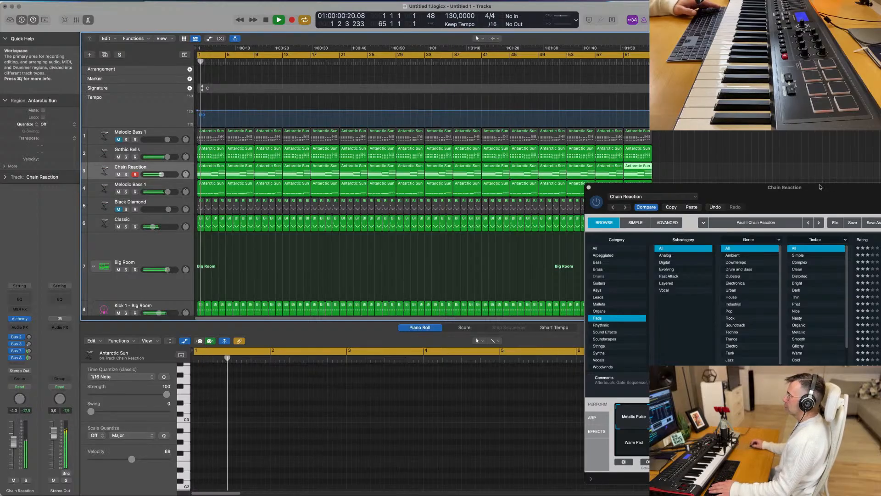
left_click_drag(820, 187, 508, 105)
left_click(277, 106)
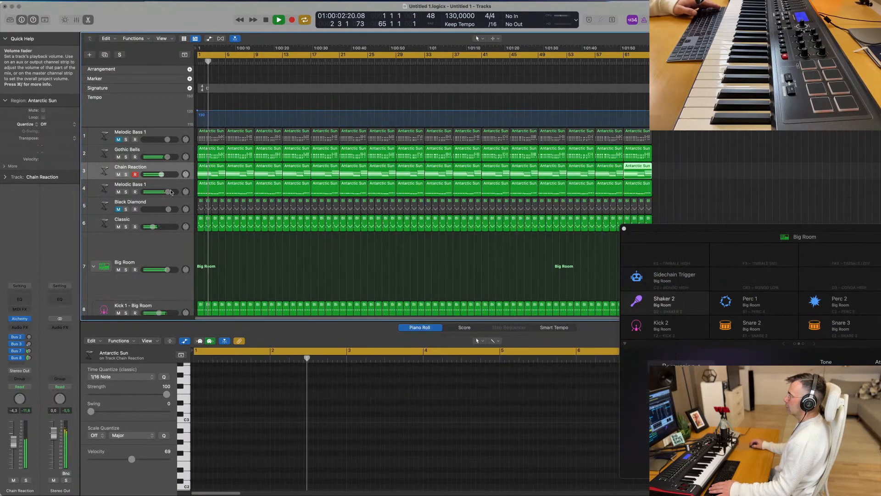
key("space")
left_click(106, 171)
key("space")
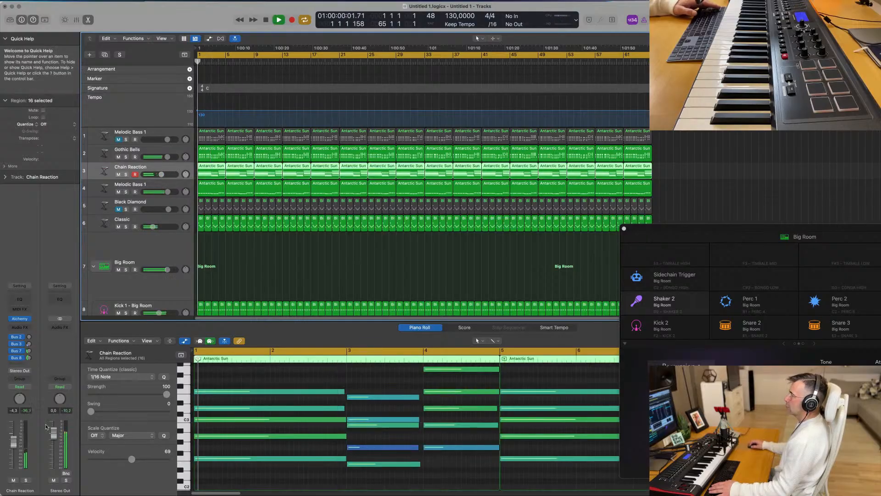
Step: Add a Channel EQ to the Chain Reaction track and enable its low-cut band, raised to about 300 Hz
left_click(28, 301)
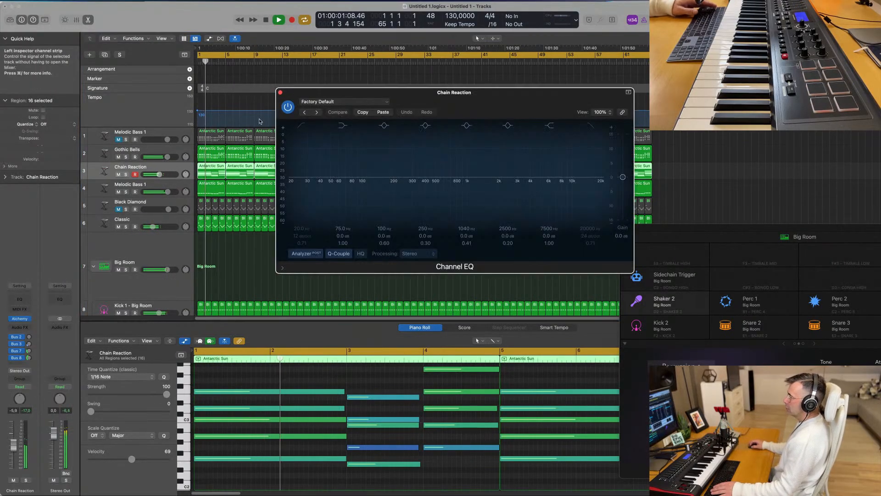
left_click(302, 125)
left_click_drag(312, 176, 410, 180)
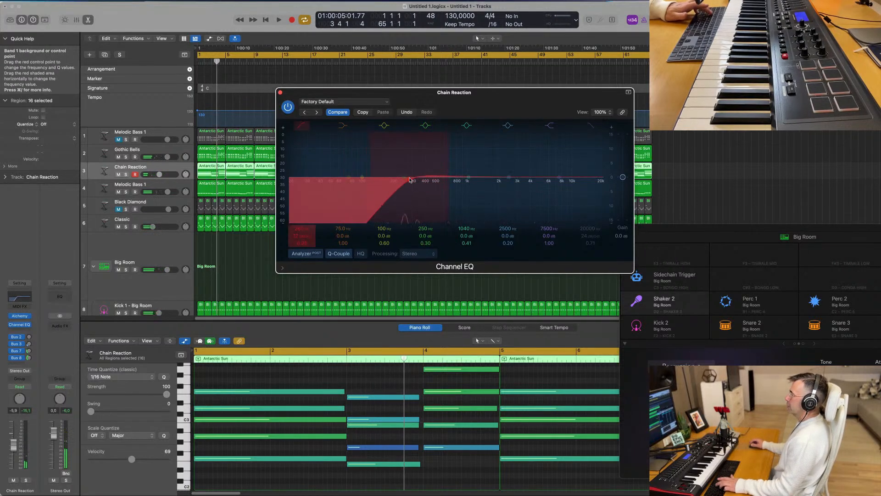
Step: Close the Channel EQ and play the arrangement from the start to hear the low-cut pad in the mix
left_click(280, 93)
key("space")
left_click(290, 267)
scroll(289, 267, "down", 1)
scroll(288, 267, "down", 2)
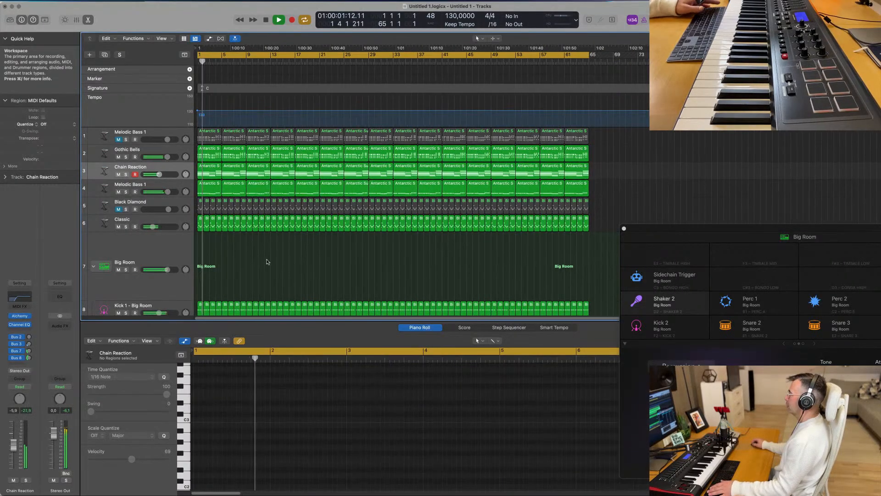
scroll(267, 262, "down", 1)
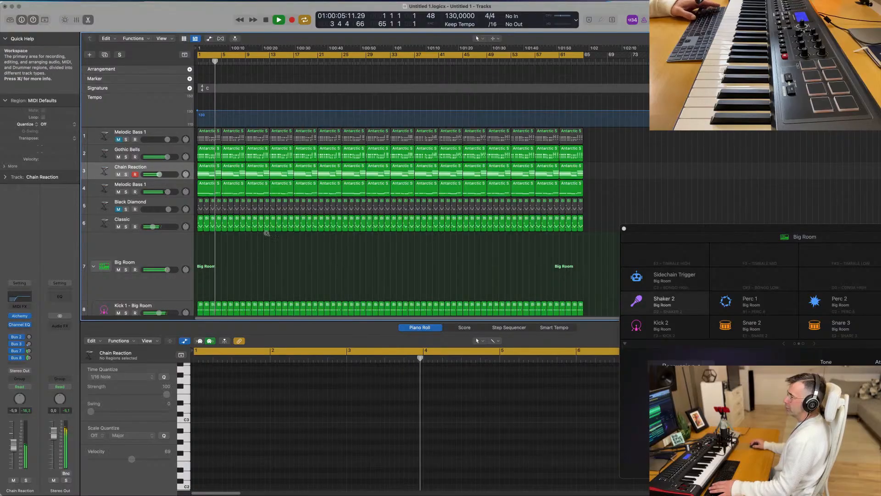
scroll(266, 232, "up", 2)
scroll(309, 264, "down", 1)
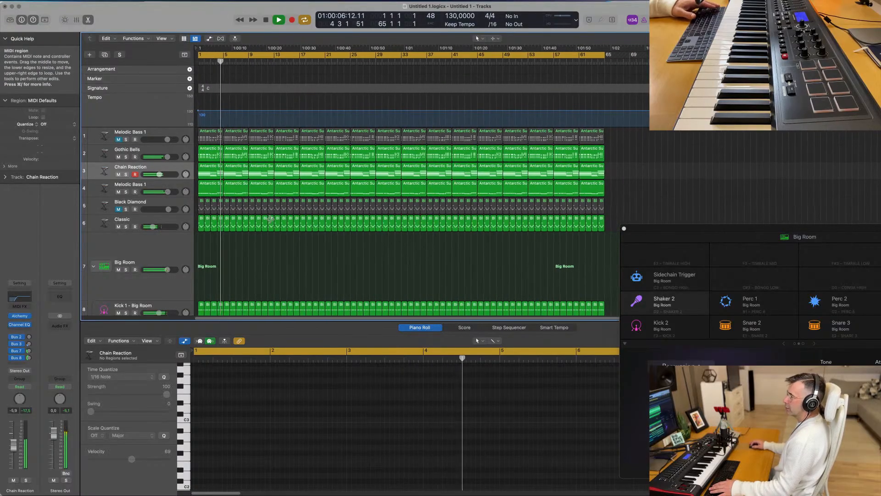
Step: Stop playback and set the Chain Reaction track's Alchemy quality to Good, closing the instrument afterward
left_click(167, 167)
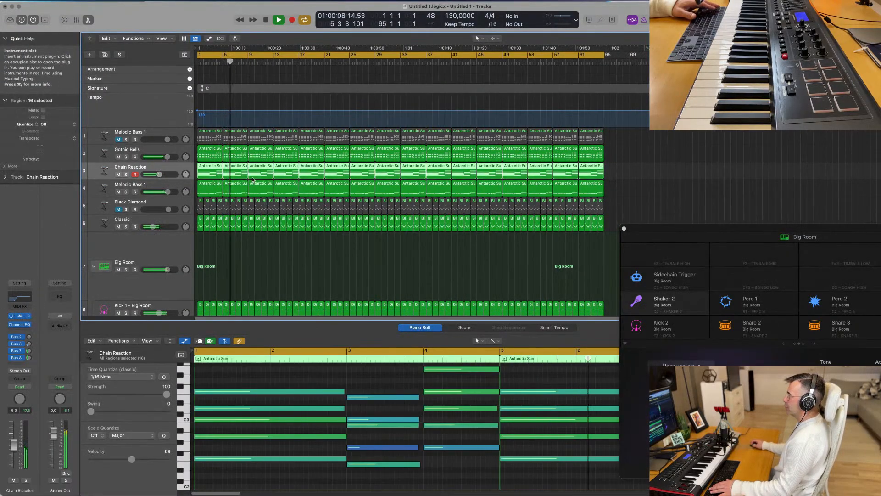
key("space")
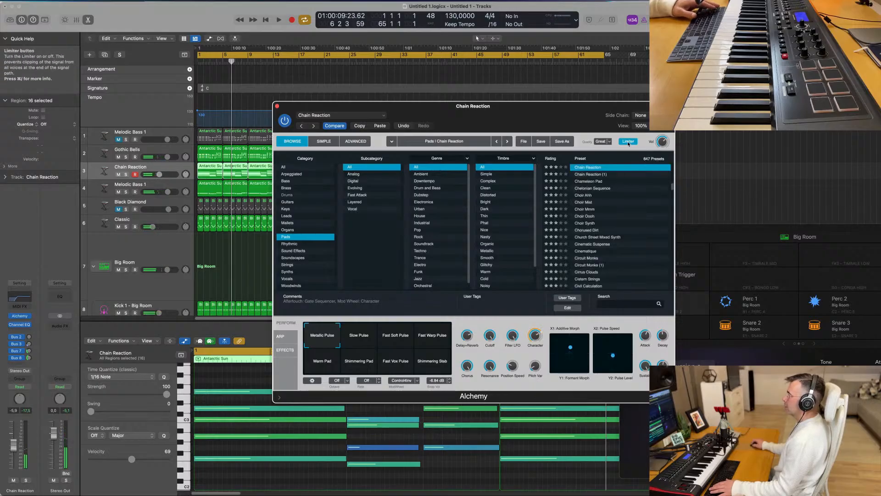
left_click(610, 141)
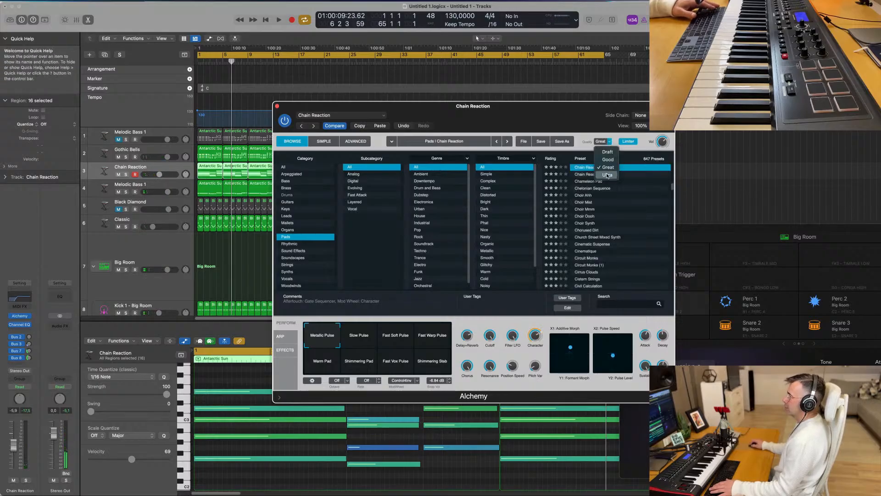
left_click(609, 160)
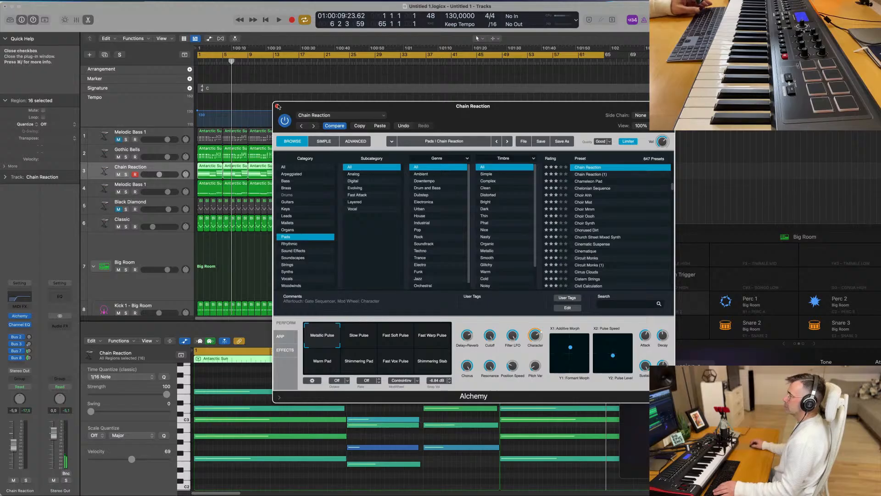
left_click(277, 106)
Step: Play the arrangement and lower the Chain Reaction track's volume to about -7.2 dB, stopping playback when balanced
key("space")
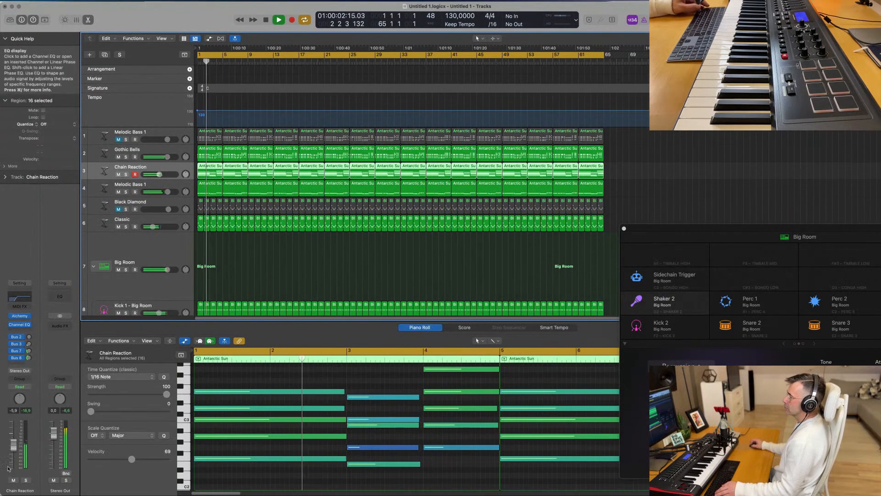
left_click_drag(160, 174, 158, 175)
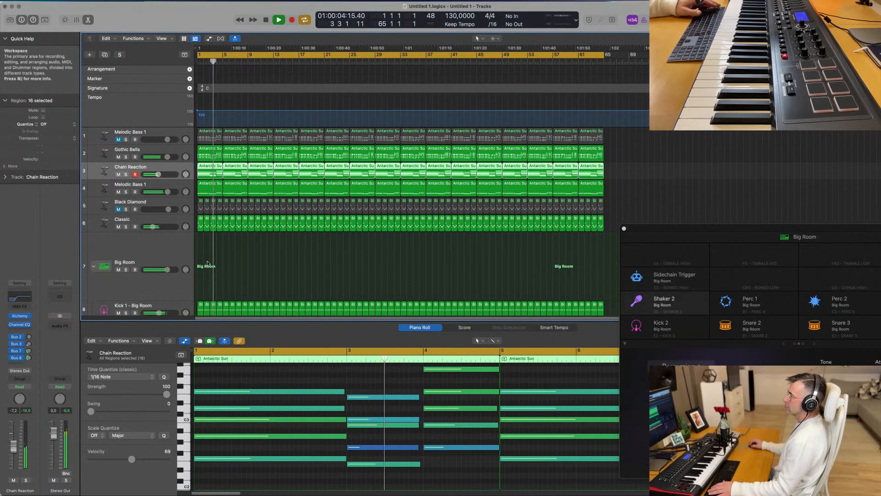
scroll(264, 264, "down", 2)
scroll(265, 247, "down", 2)
scroll(262, 236, "up", 4)
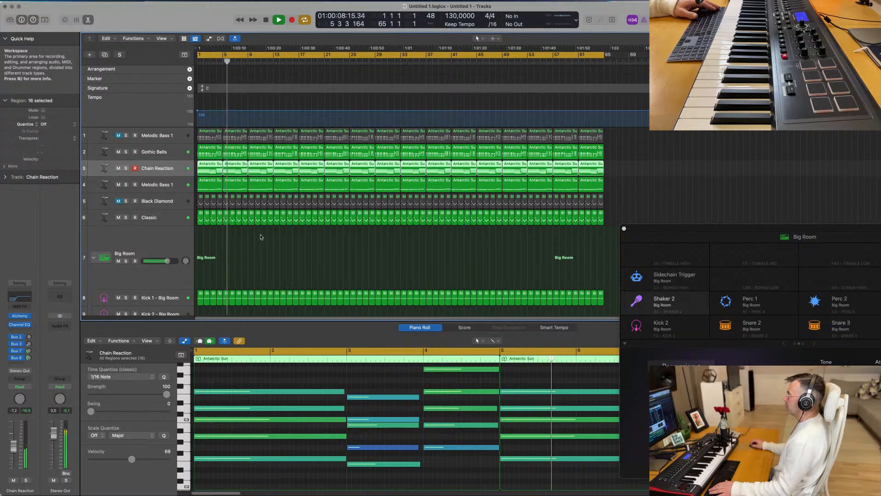
key("space")
Step: Deselect the regions and listen to the arrangement with all its layers from the start
scroll(273, 246, "down", 3)
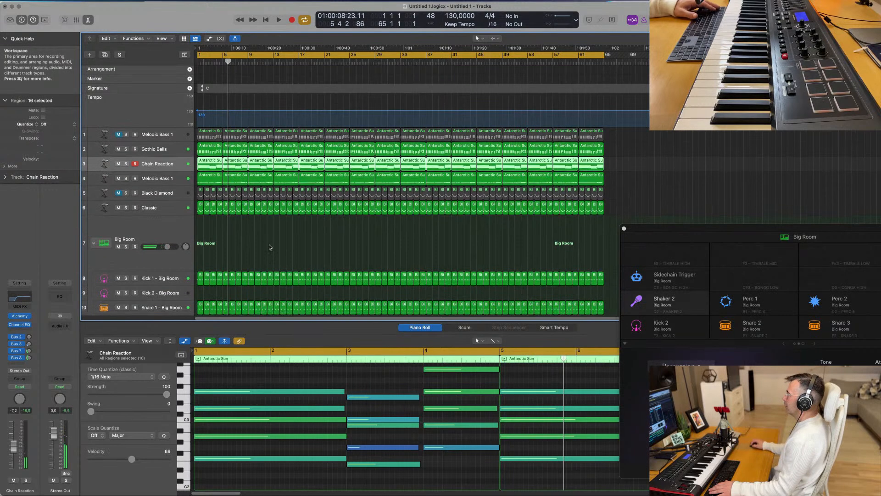
scroll(284, 237, "down", 2)
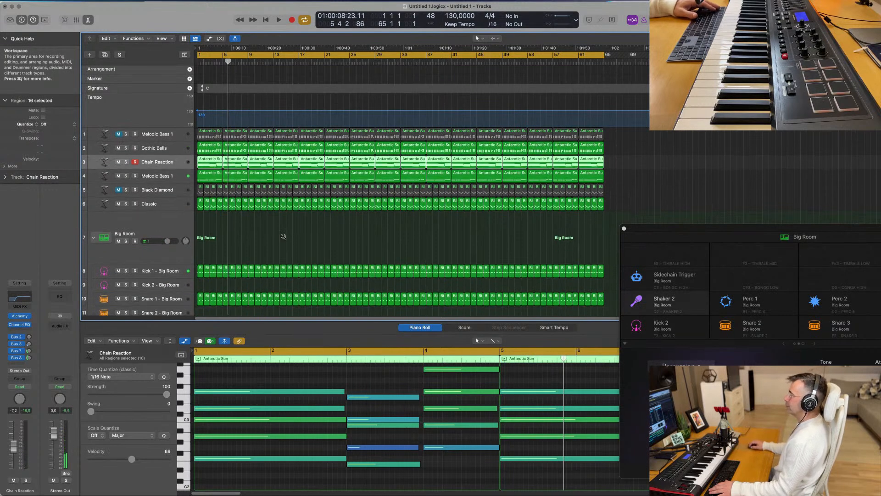
left_click(283, 237)
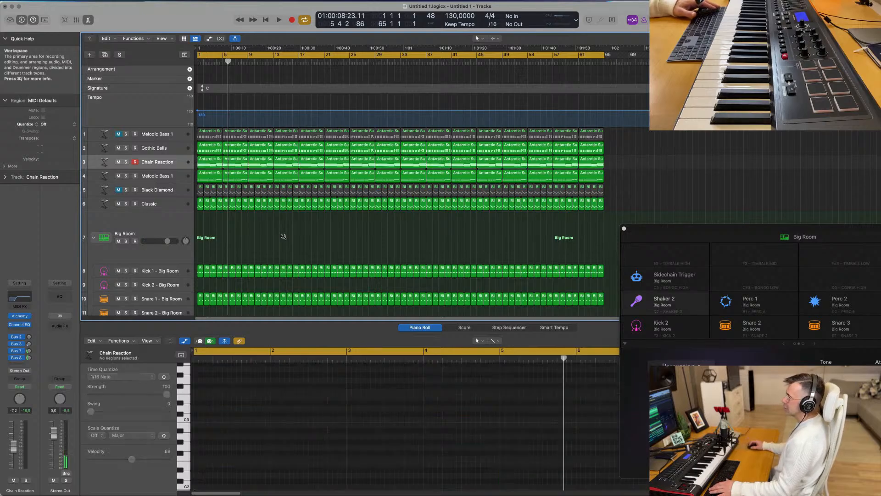
key("Return")
key("space")
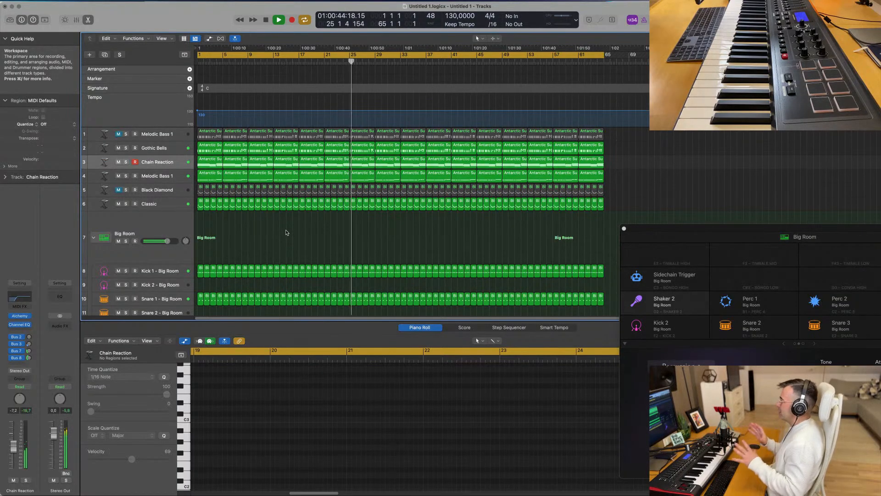
key("Return")
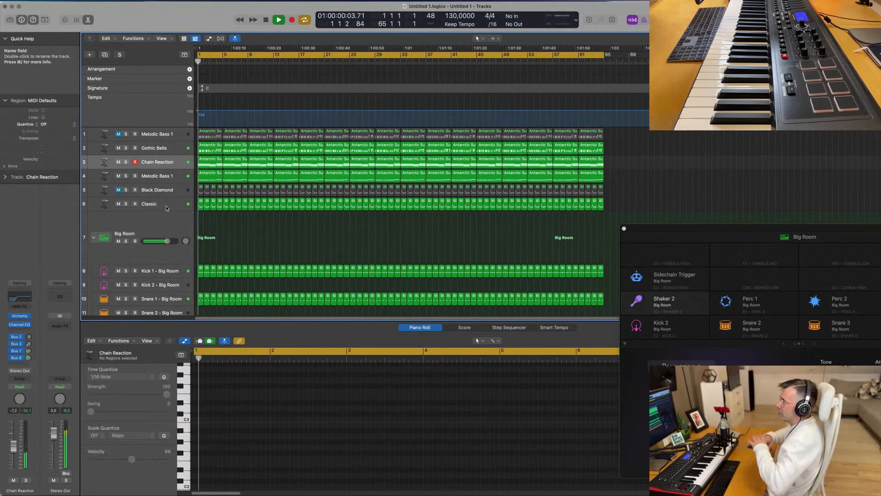
Step: Duplicate the Classic track as an empty track below it and enlarge the new track's height
left_click(167, 204)
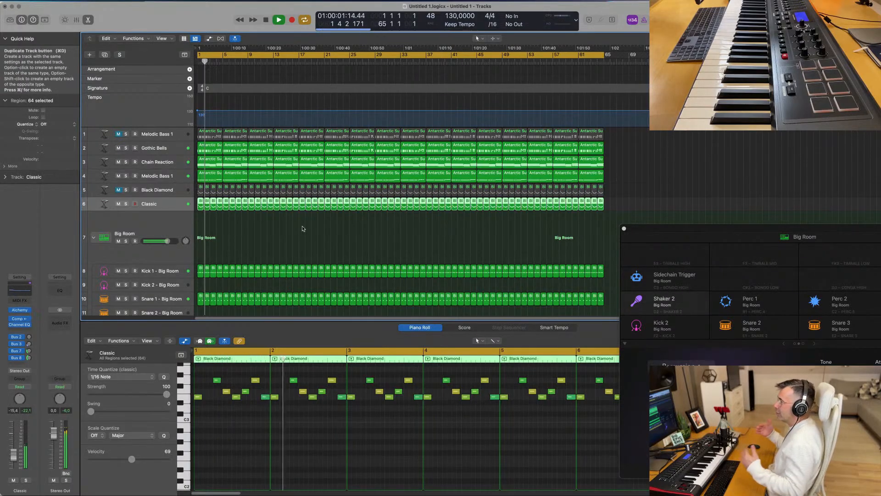
key("super+d")
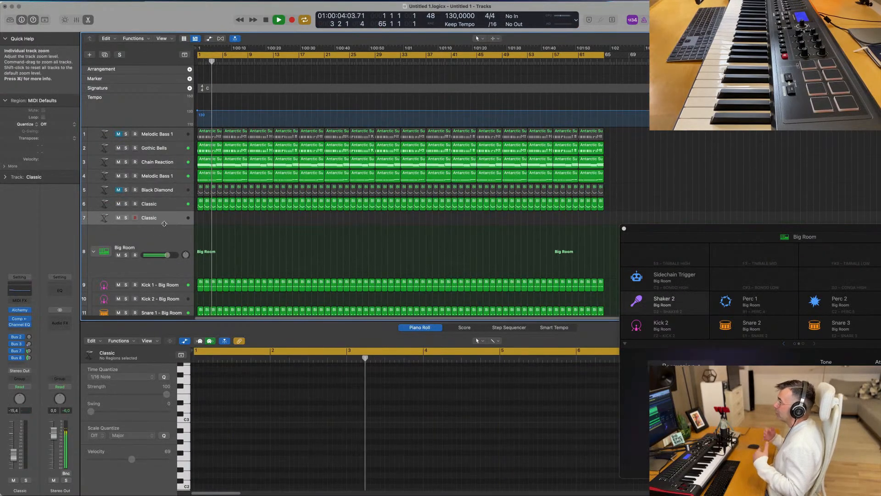
left_click_drag(163, 238, 163, 257)
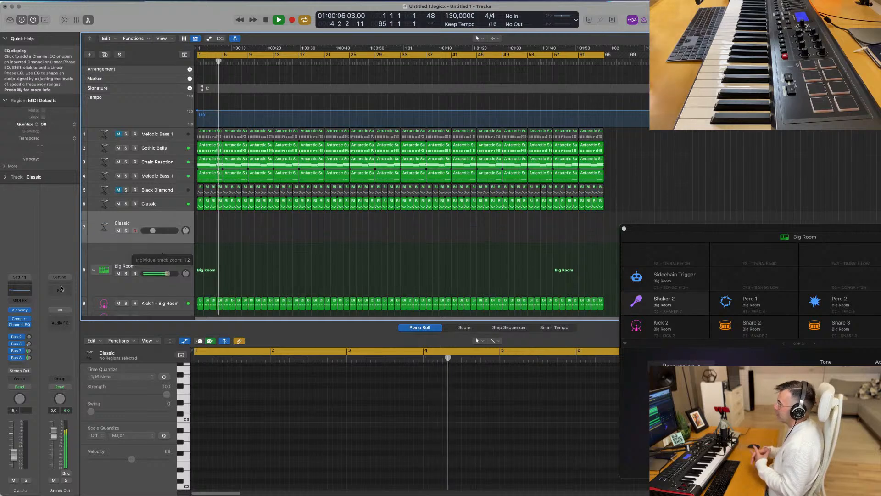
Step: Load the Classic 80s Epic Brass preset in the new track's Alchemy and raise its volume to about -5.6 dB
left_click(22, 311)
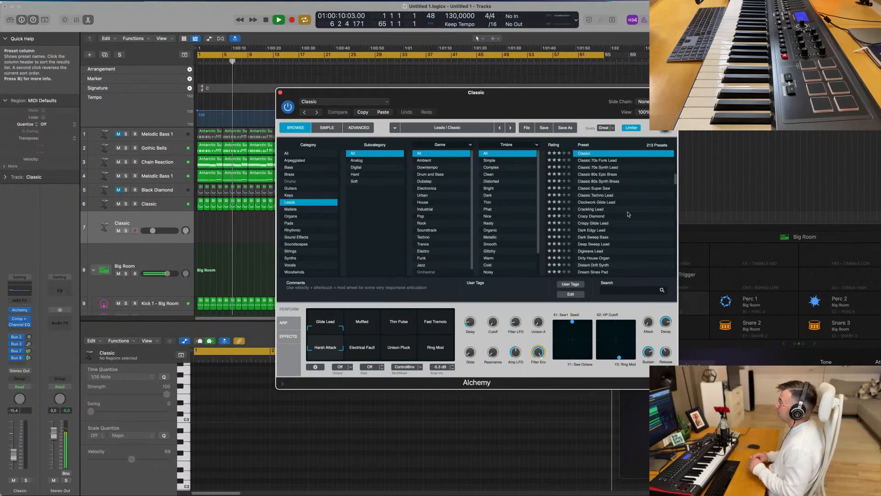
left_click(645, 175)
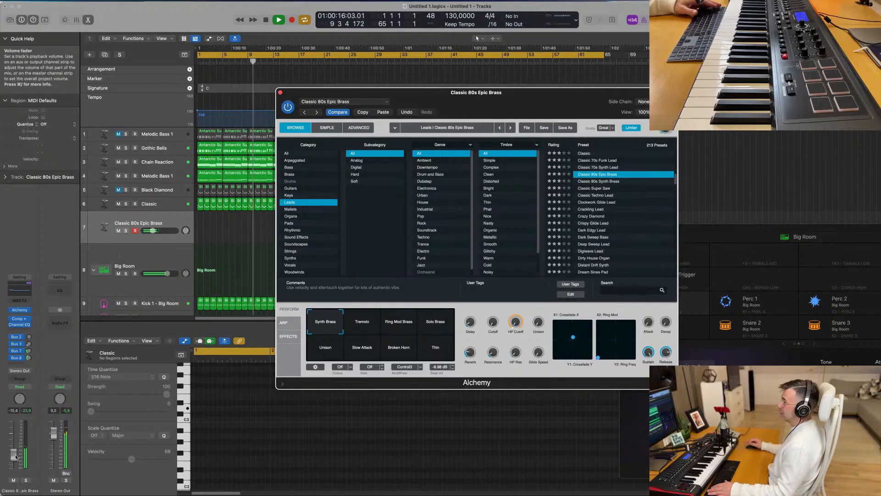
left_click_drag(13, 455, 13, 446)
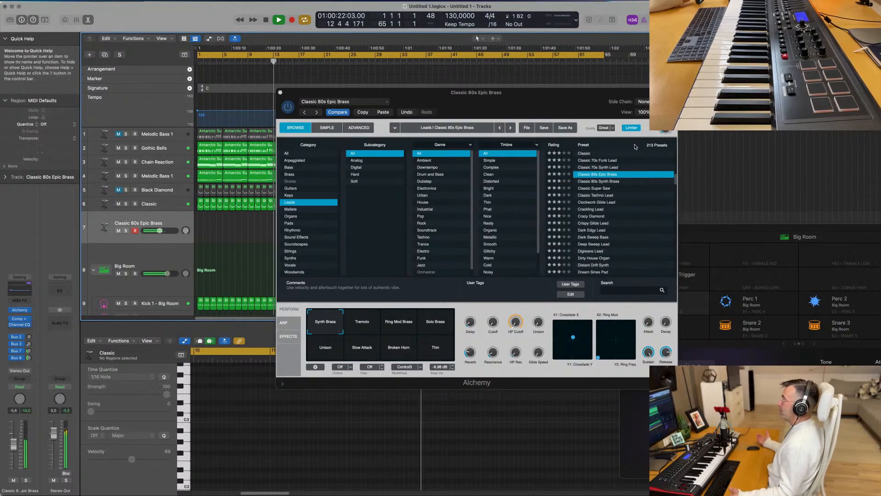
Step: Load the Crazy Diamond lead preset, audition its performance variations through to Delay, and set the track's volume to about -6.4 dB
left_click(597, 216)
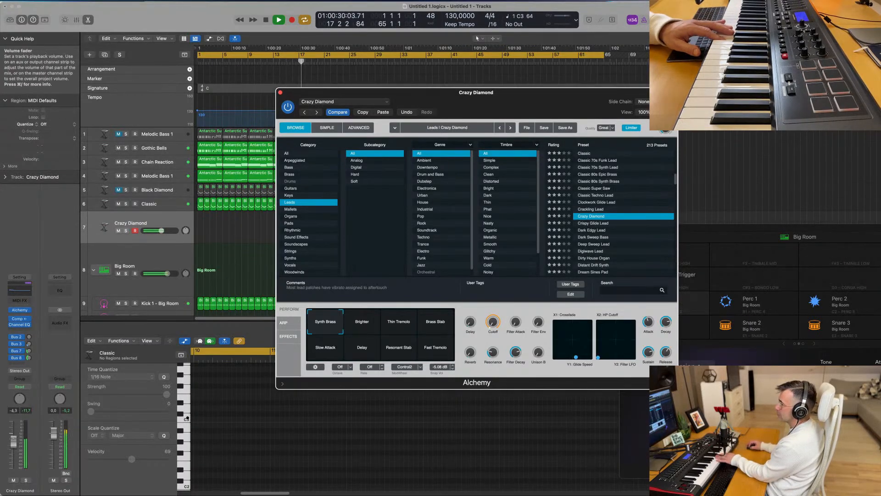
left_click(13, 442)
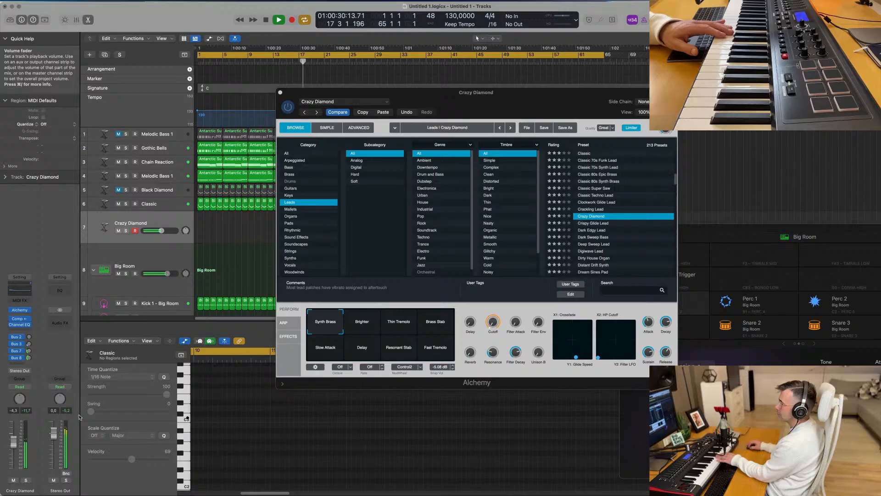
left_click(368, 332)
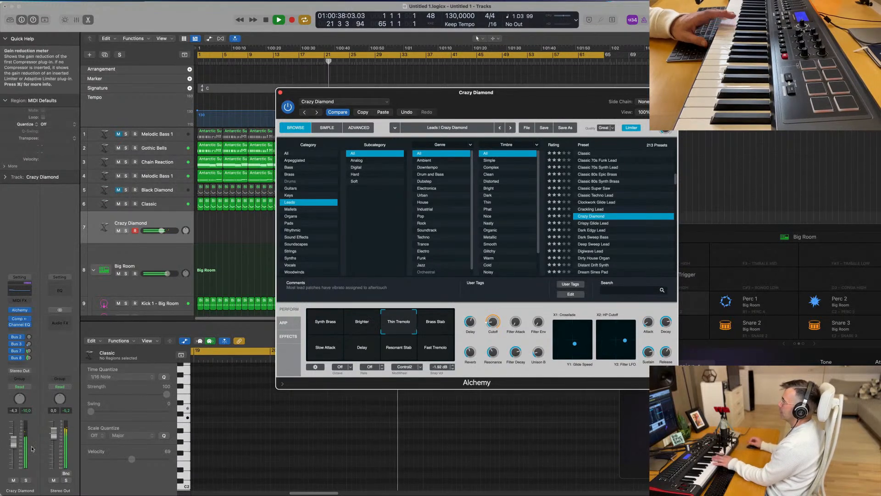
left_click_drag(13, 442, 14, 445)
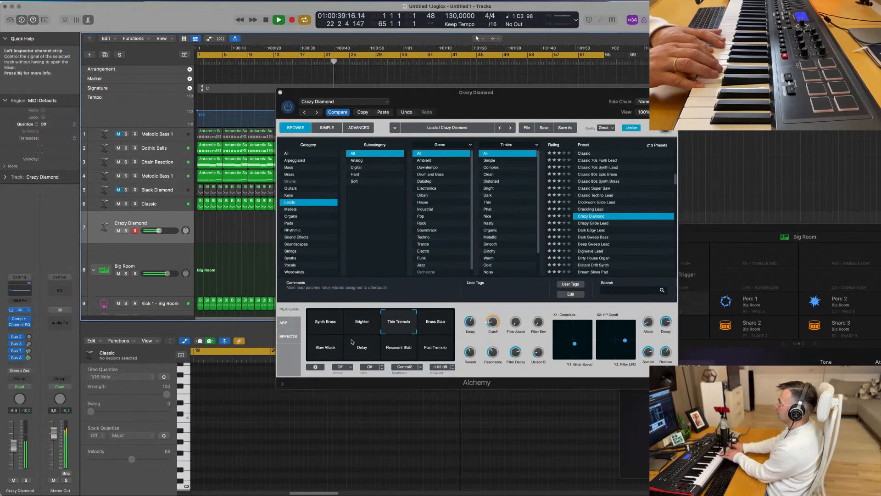
left_click(444, 324)
left_click(329, 354)
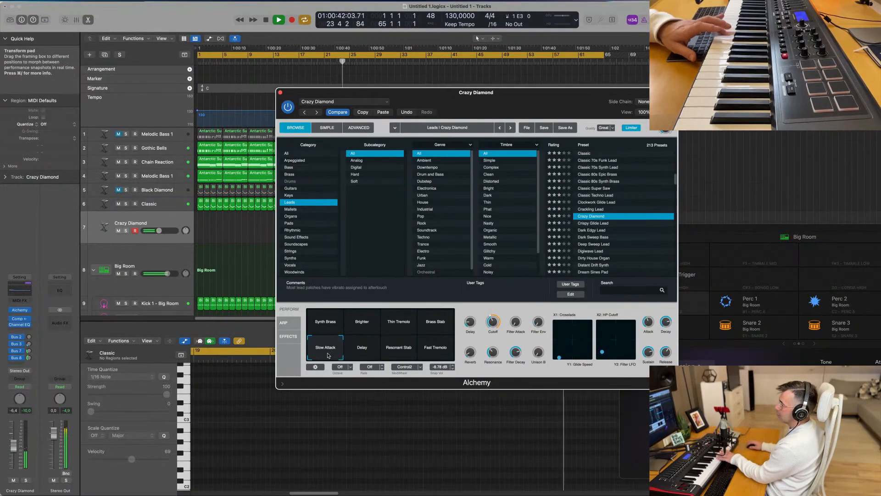
left_click(362, 355)
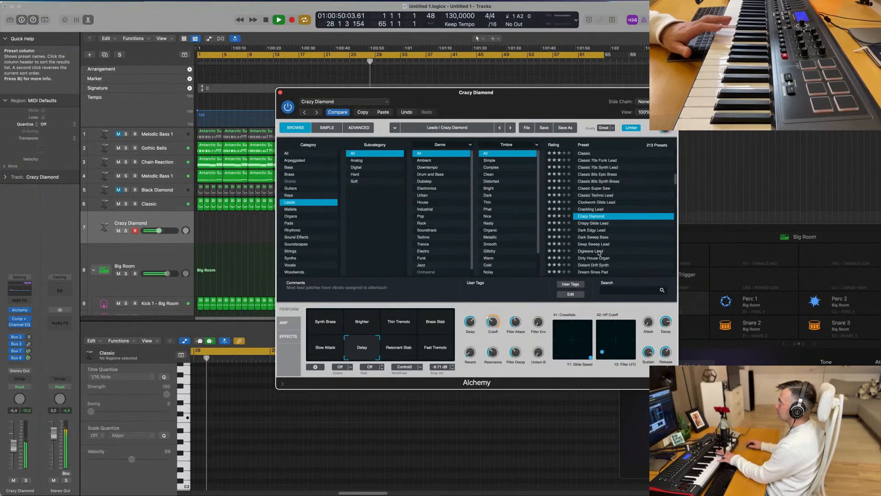
Step: Load the Crispy Glide Lead preset, record a lead melody on the track, and move the Alchemy window clear of the arrangement
left_click(597, 224)
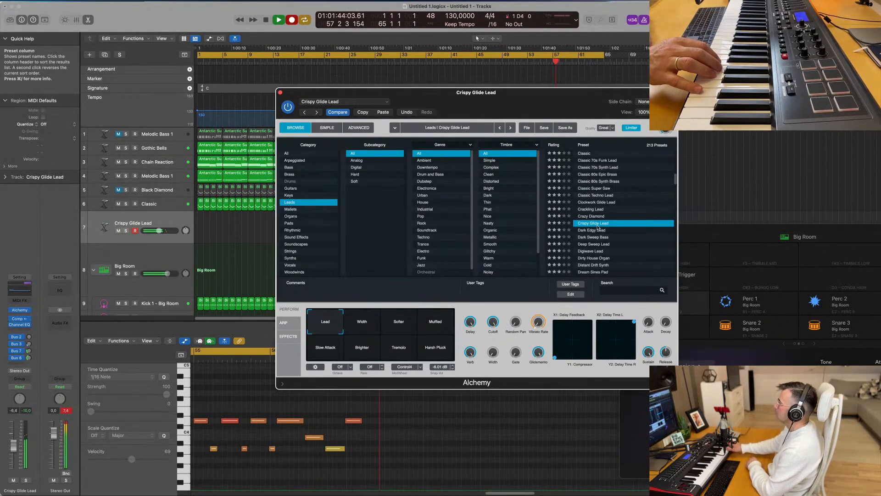
scroll(598, 227, "down", 3)
left_click_drag(534, 112, 746, 262)
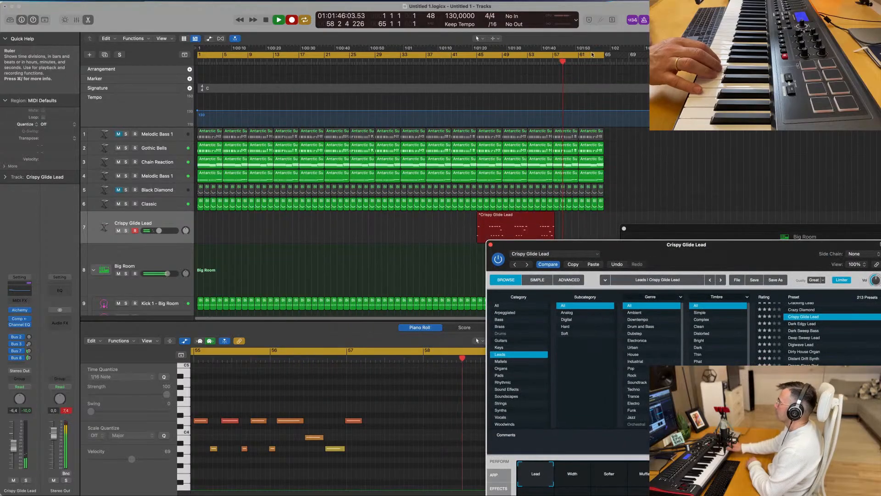
key("space")
left_click_drag(555, 246, 601, 256)
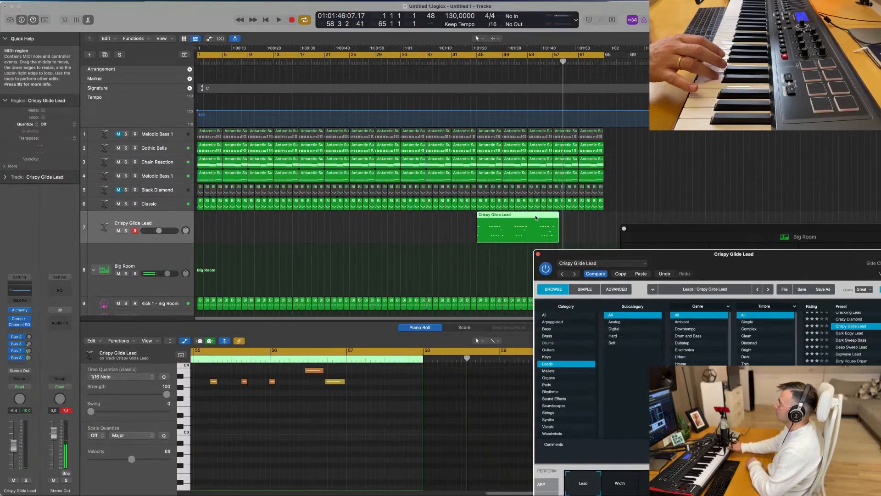
Step: Move the recorded Crispy Glide Lead region to bar 1 and play it from the start
left_click_drag(537, 218, 230, 223)
key("Return")
key("space")
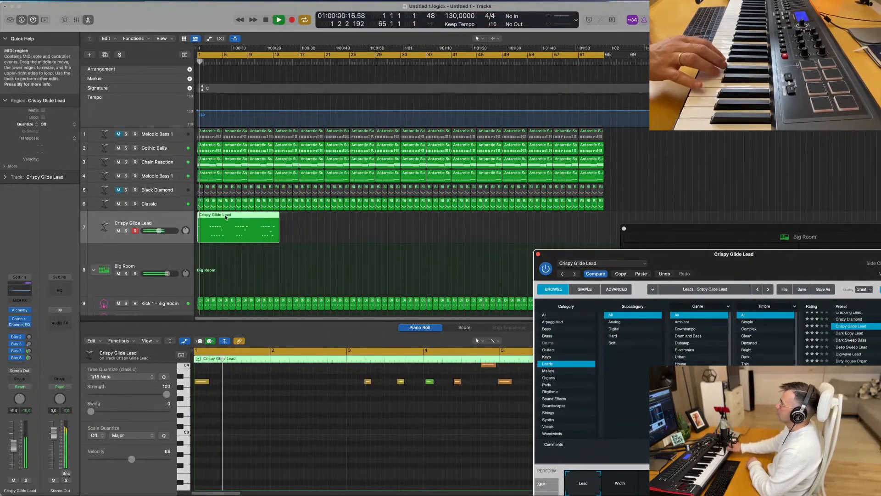
Step: Select all notes of the Crispy Glide Lead region to examine them, and dismiss the System Overload alert
scroll(347, 406, "down", 3)
scroll(347, 405, "down", 2)
left_click(347, 405)
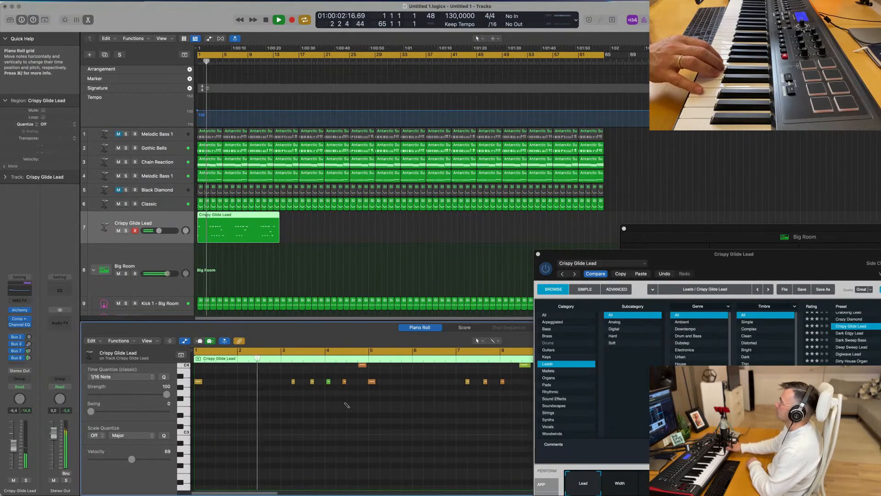
key("super+a")
scroll(334, 407, "down", 3)
scroll(346, 411, "up", 1)
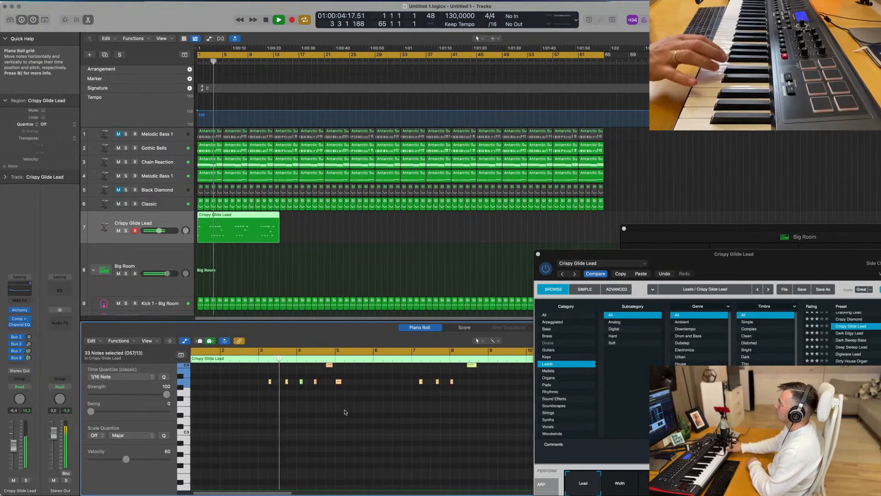
scroll(347, 412, "up", 3)
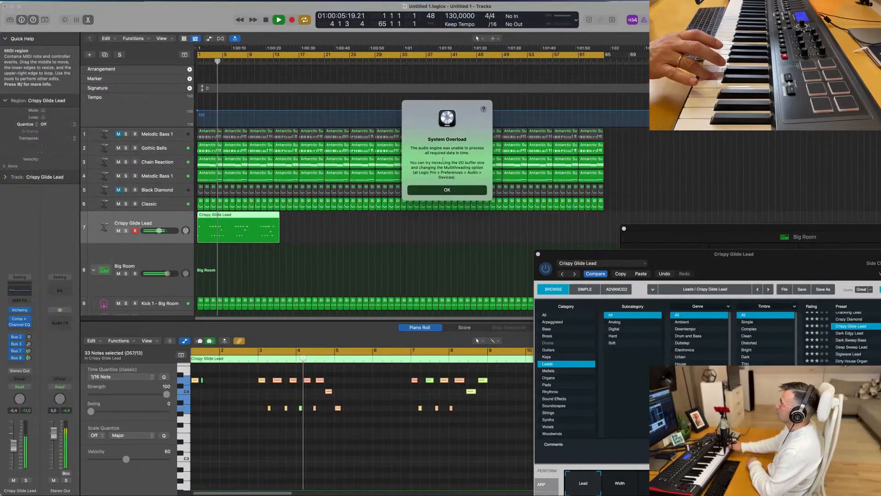
key("Return")
left_click(324, 237)
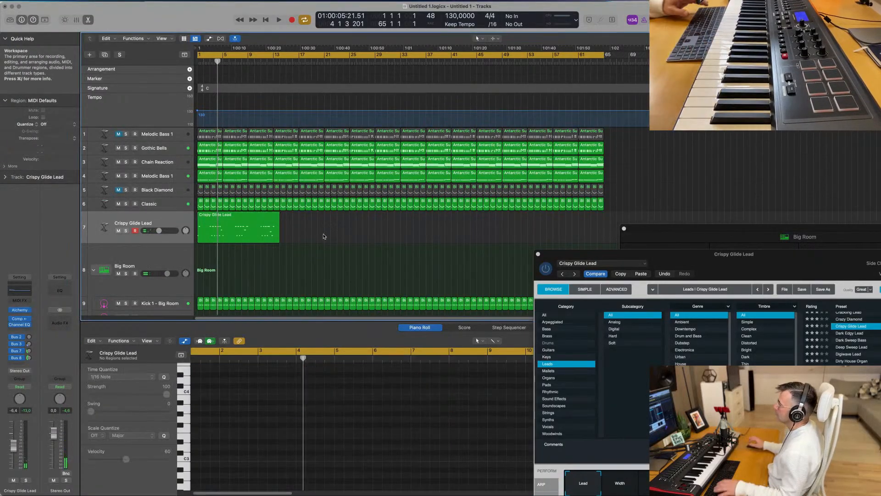
Step: Play the arrangement from bar 1 to hear the Crispy Glide Lead in context, and dismiss the System Overload alert
key("Return")
key("space")
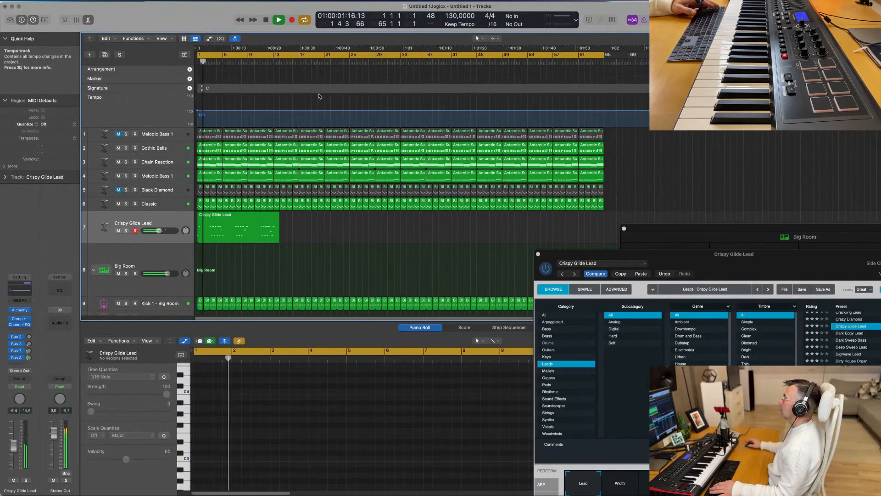
key("space")
key("space")
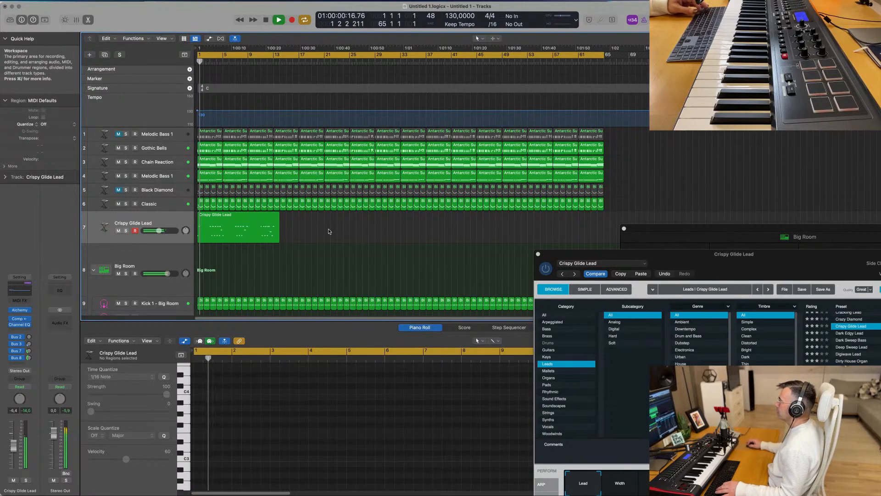
scroll(327, 241, "up", 2)
scroll(338, 239, "down", 1)
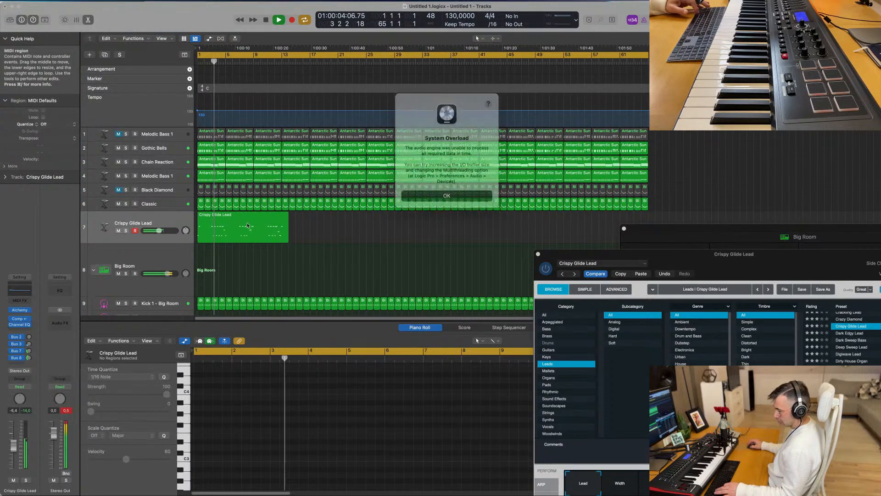
left_click(445, 191)
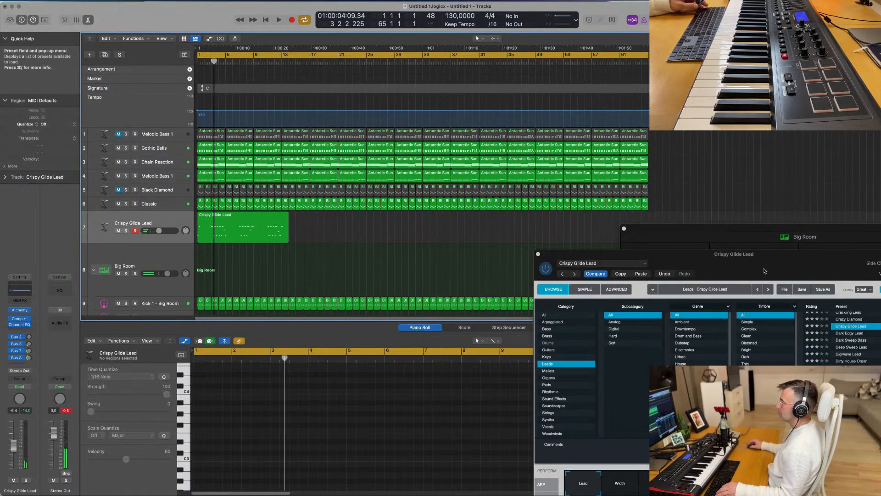
Step: Set the processing quality of the Crispy Glide Lead's Alchemy instrument to Draft and shift its window aside
left_click_drag(767, 260, 506, 244)
left_click(650, 248)
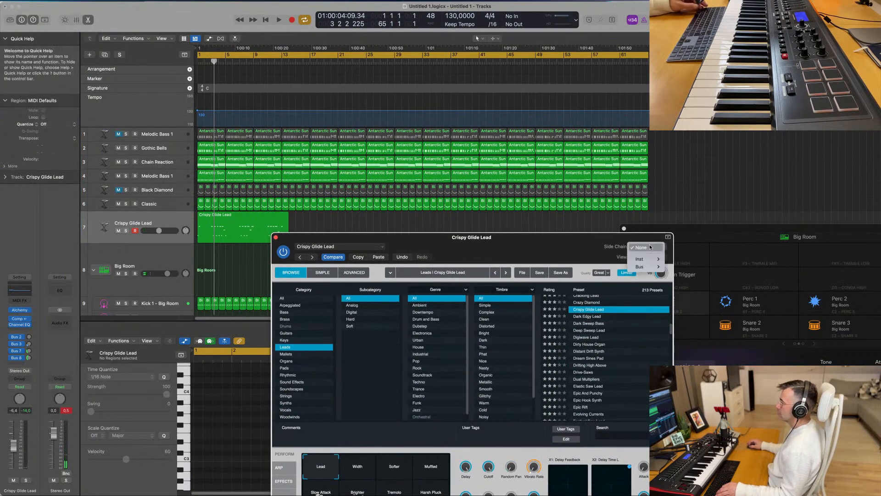
left_click(571, 249)
left_click(606, 273)
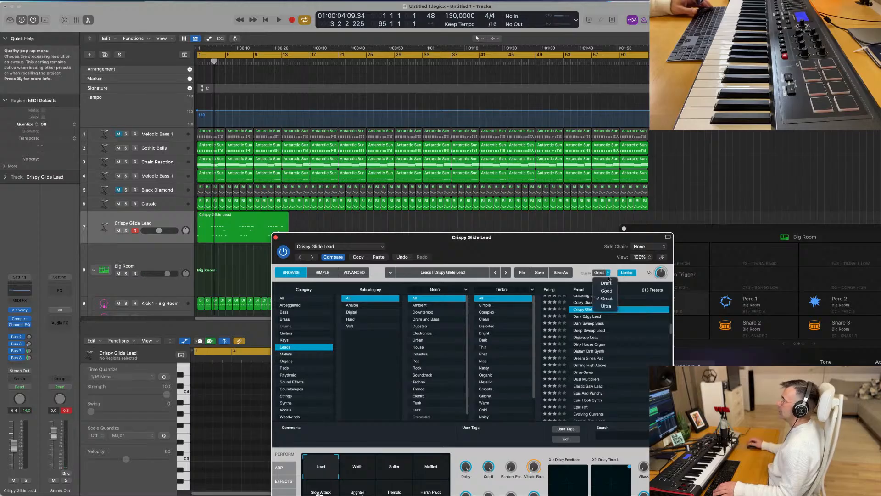
left_click_drag(528, 252, 629, 207)
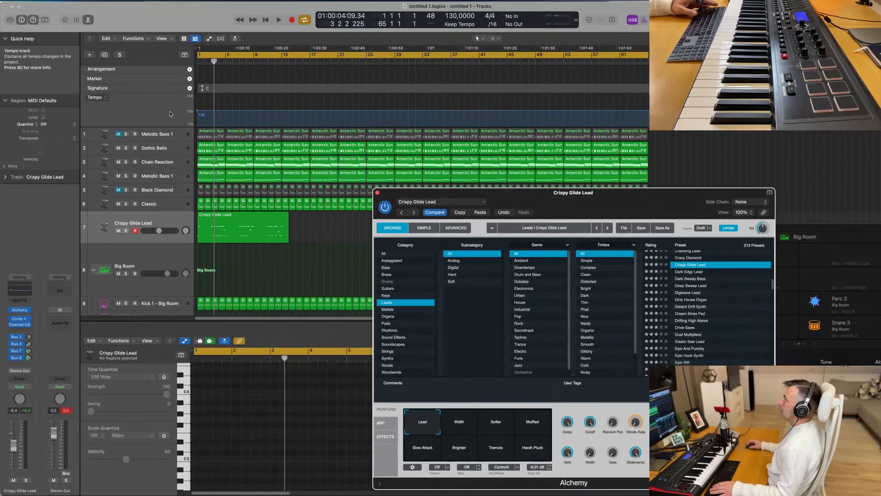
Step: Select the first Melodic Bass 1 track, play the arrangement, and close the Alchemy window
left_click(177, 132)
key("space")
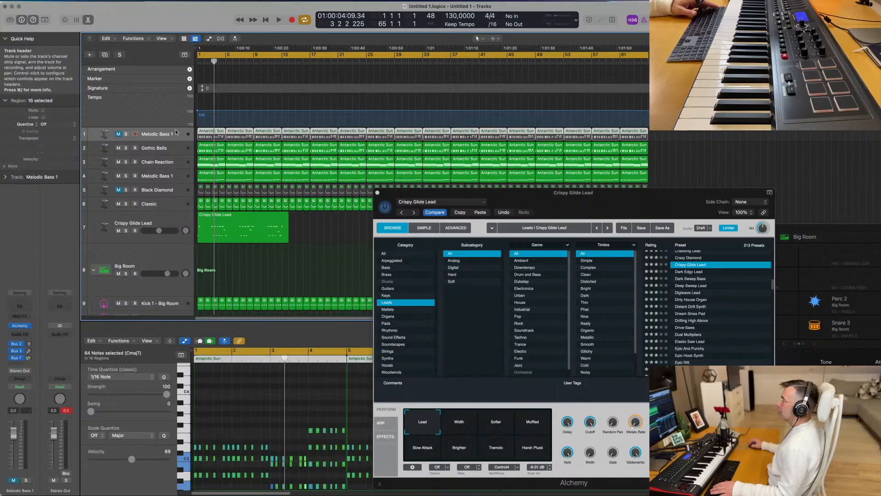
left_click_drag(551, 192, 530, 100)
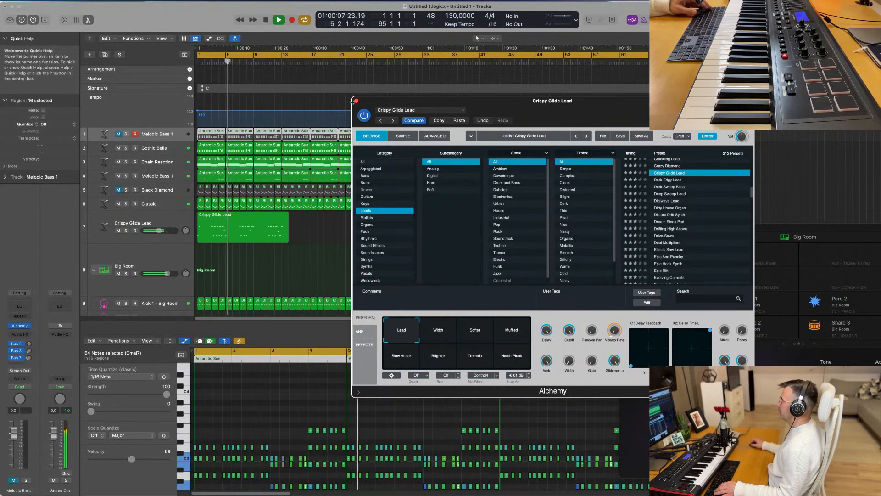
key("super+w")
scroll(327, 255, "up", 3)
scroll(328, 256, "down", 2)
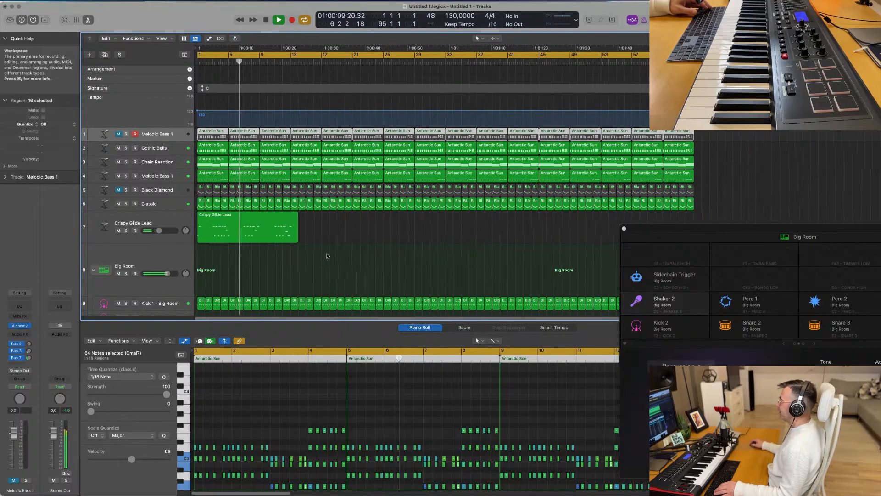
Step: In the Crispy Glide Lead region, duplicate the C4 note in bar 8 to the start of bar 9
left_click(317, 263)
scroll(316, 263, "down", 3)
scroll(315, 263, "up", 3)
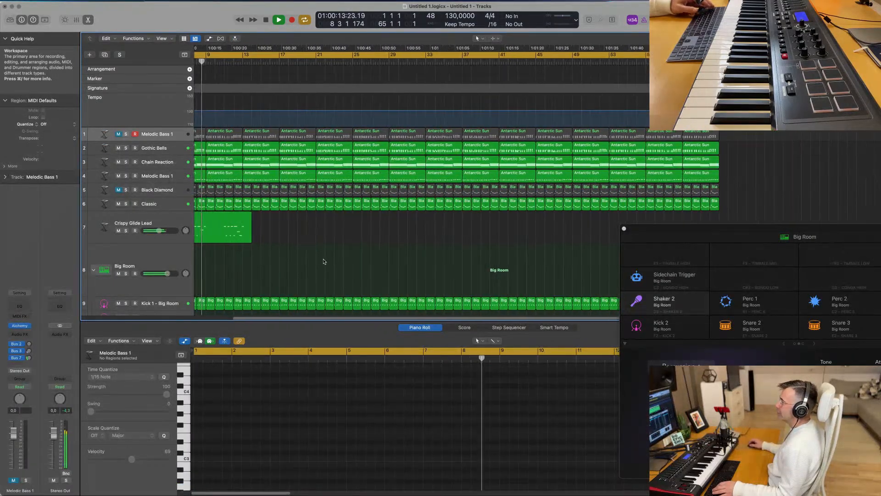
scroll(293, 247, "down", 3)
left_click(274, 228)
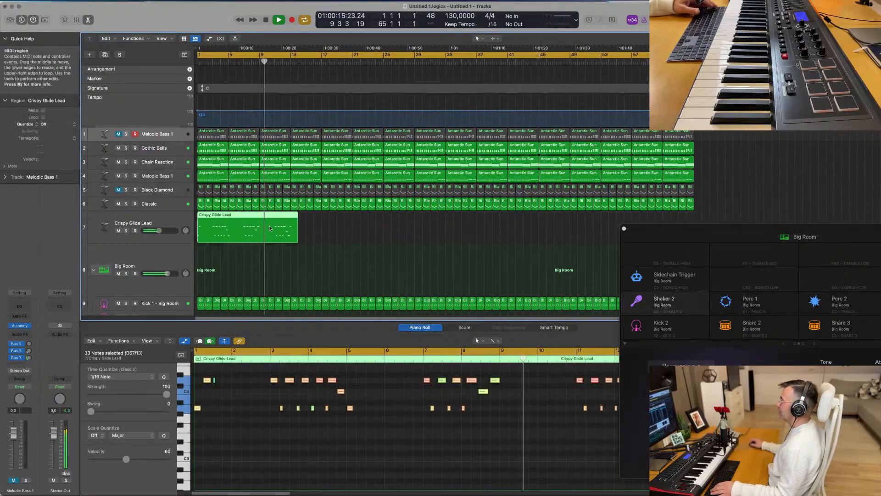
left_click(484, 392)
key("space")
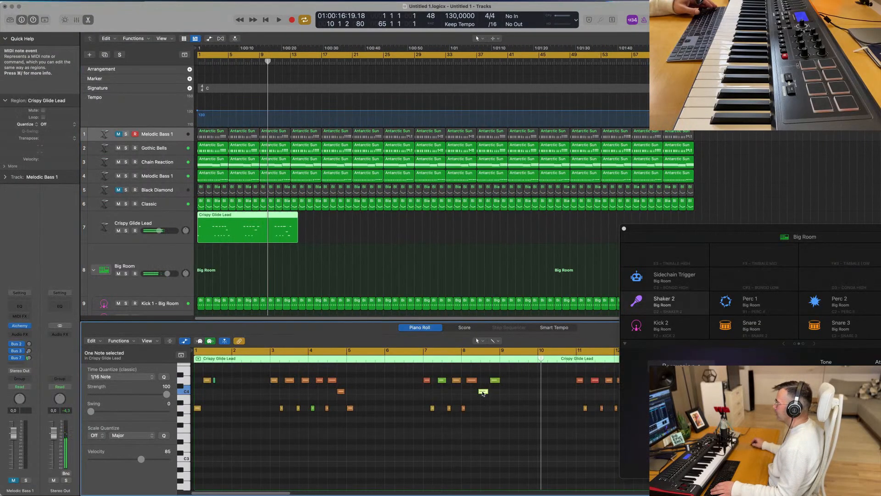
left_click_drag(483, 394, 512, 394)
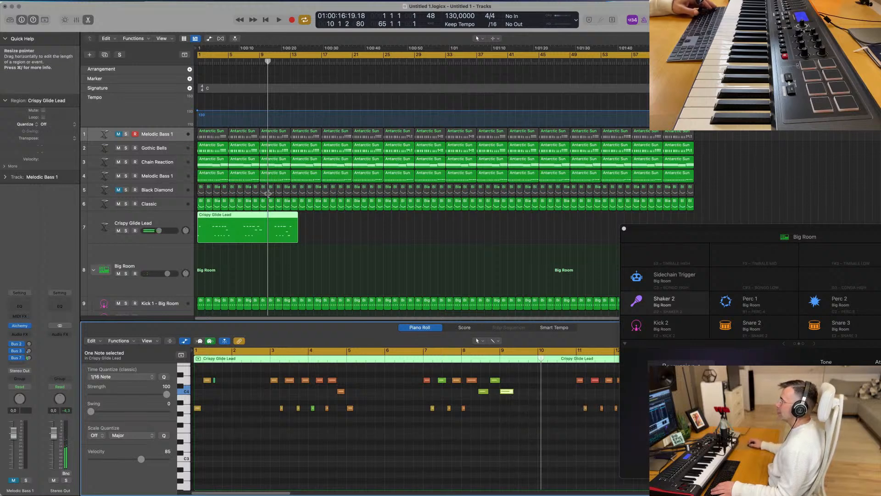
Step: Split the Crispy Glide Lead region at bar 7, keep only the later part starting at bar 1, and play it
left_click(241, 216)
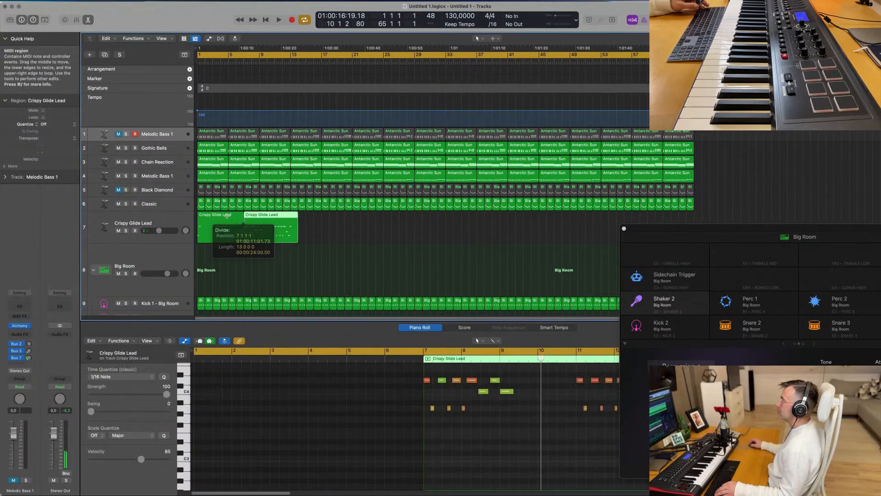
left_click_drag(272, 219, 225, 219)
key("space")
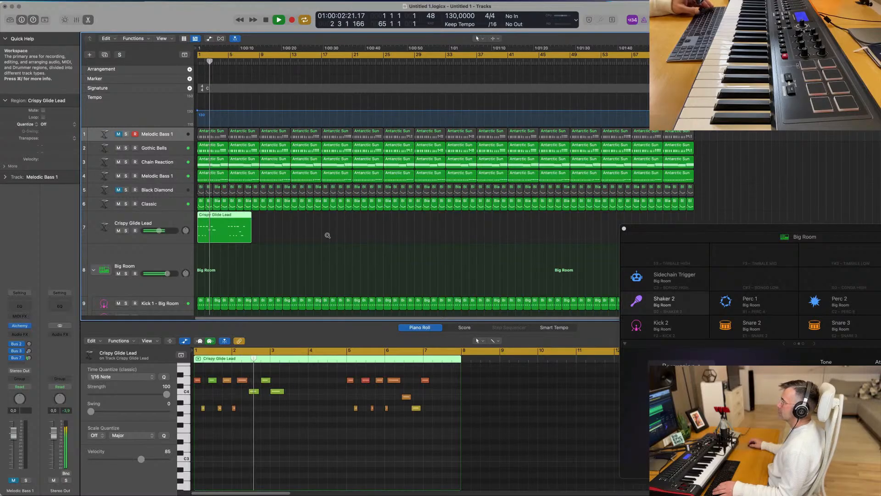
scroll(328, 235, "up", 1)
scroll(327, 235, "down", 2)
key("space")
key("space")
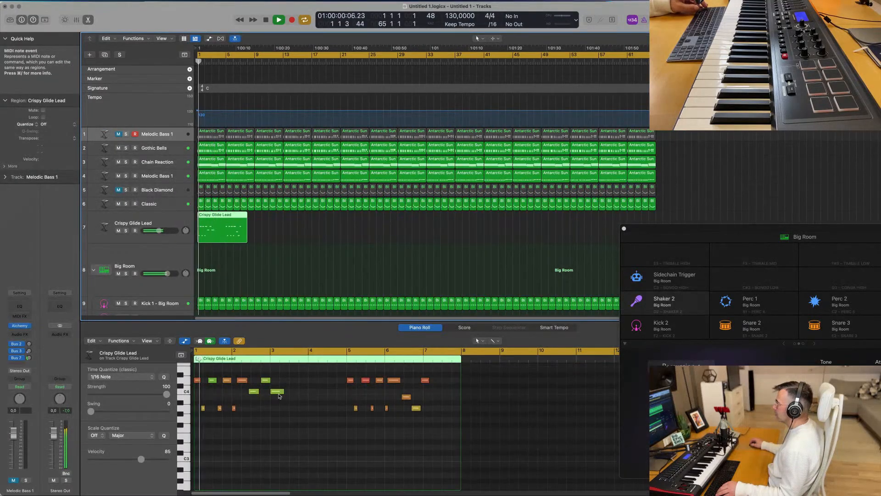
Step: Raise the C4 note at the start of bar 3 to E4 and replay the melody from the beginning
left_click(279, 393)
left_click_drag(279, 395, 279, 372)
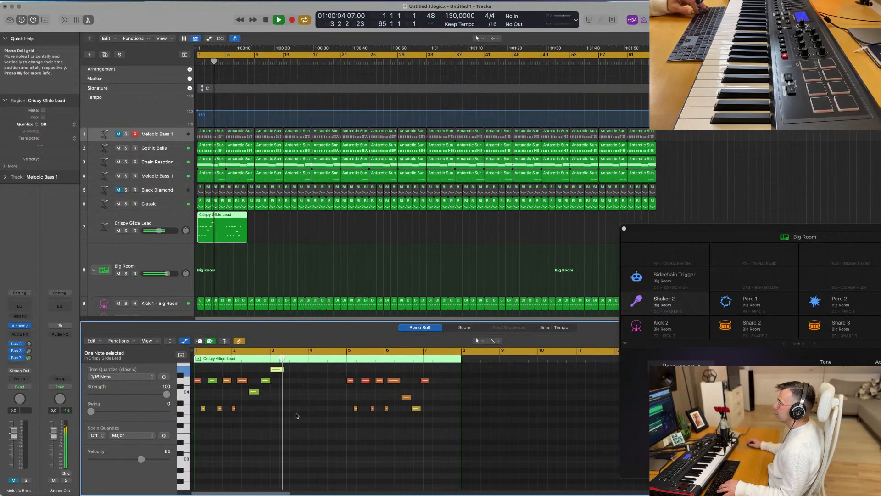
key("Return")
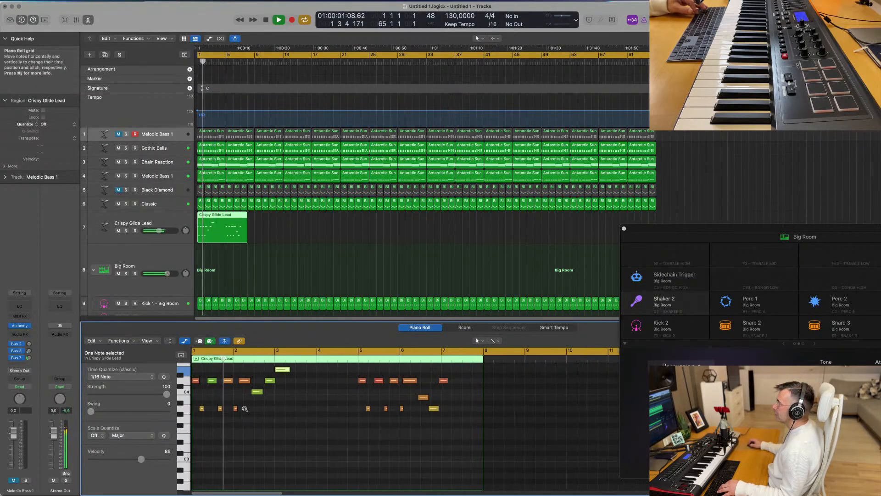
key("super+Right")
key("super+Right")
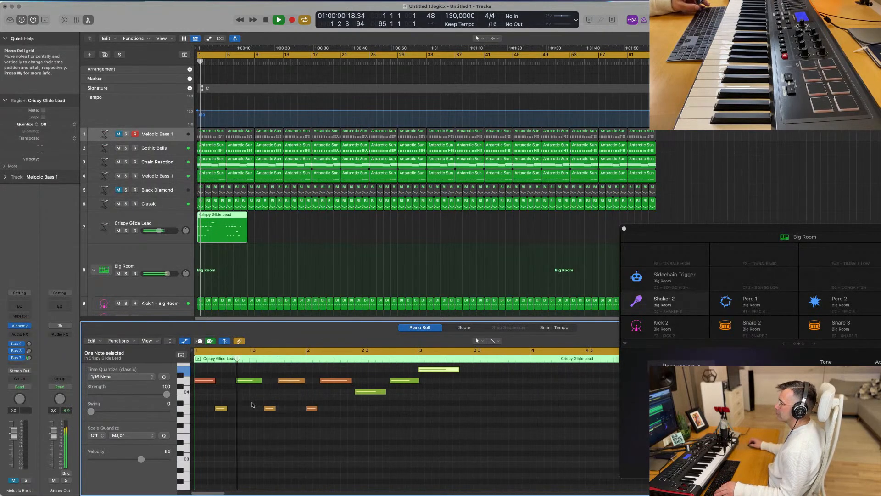
Step: Try a new opening rhythm by shifting the second D4 note slightly earlier and lengthening the first D4 note
left_click(231, 370)
key("space")
left_click_drag(249, 383, 243, 385)
key("space")
key("space")
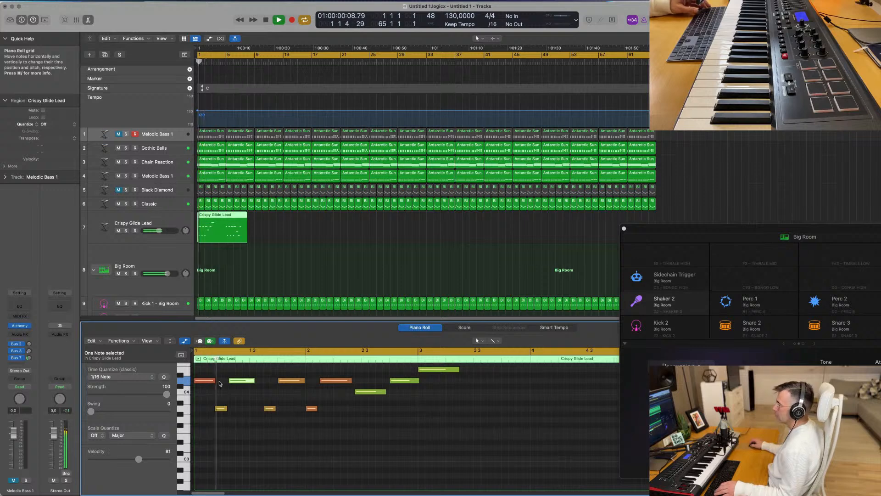
left_click_drag(214, 380, 219, 406)
key("space")
key("space")
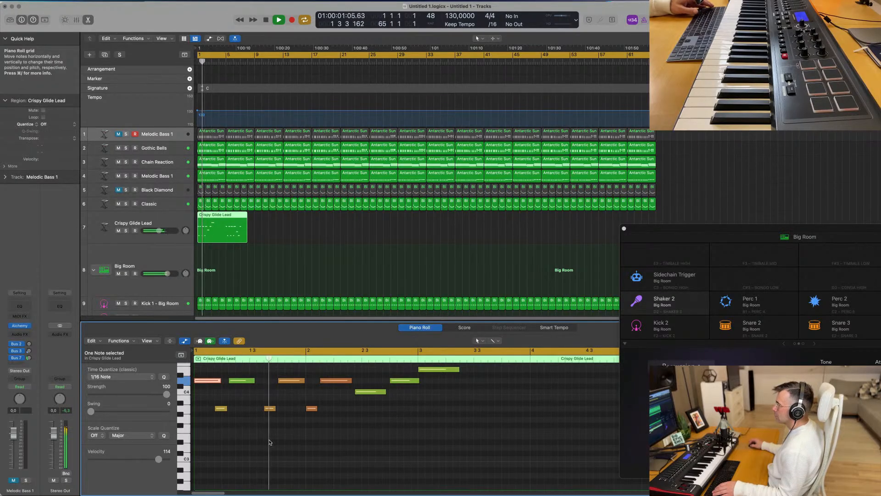
Step: Try moving the first A3 note and the second D4 note slightly earlier, checking the rhythm by playback
key("space")
key("space")
key("space")
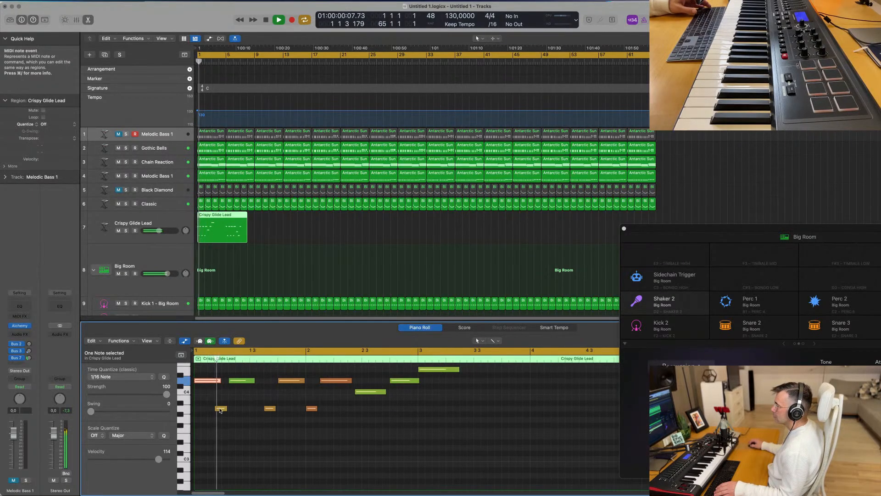
left_click_drag(220, 410, 217, 413)
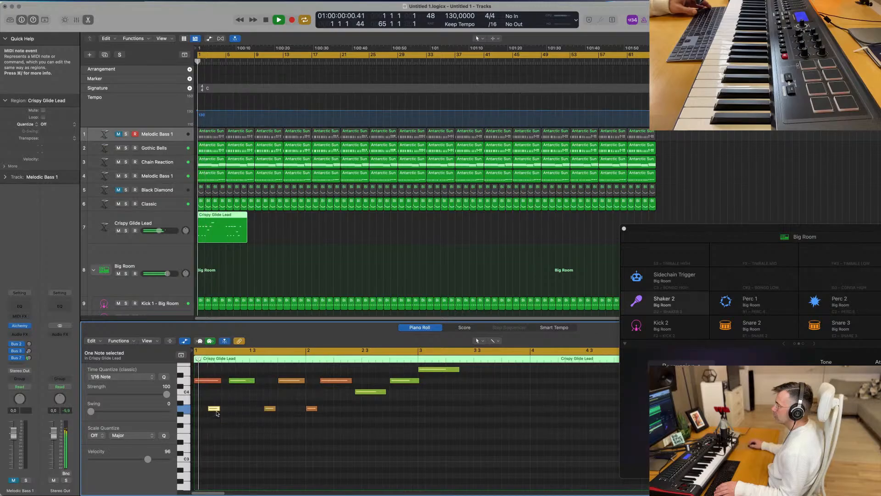
key("space")
left_click_drag(243, 384, 237, 383)
key("space")
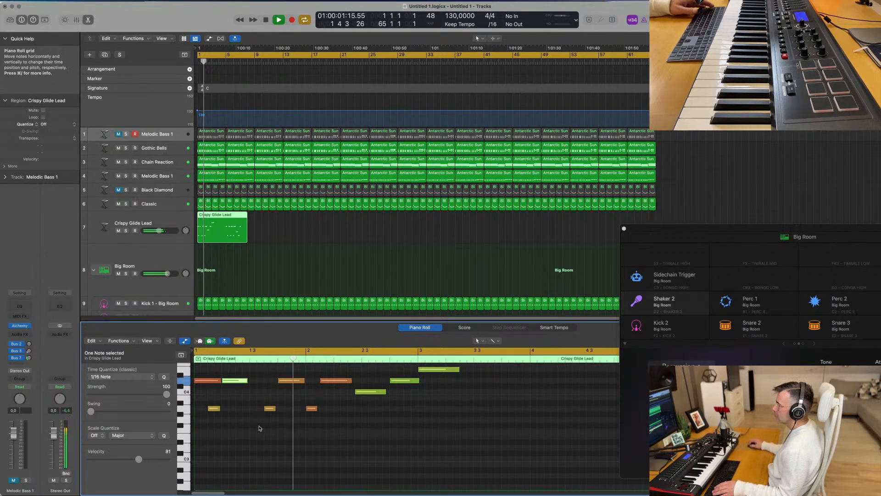
key("space")
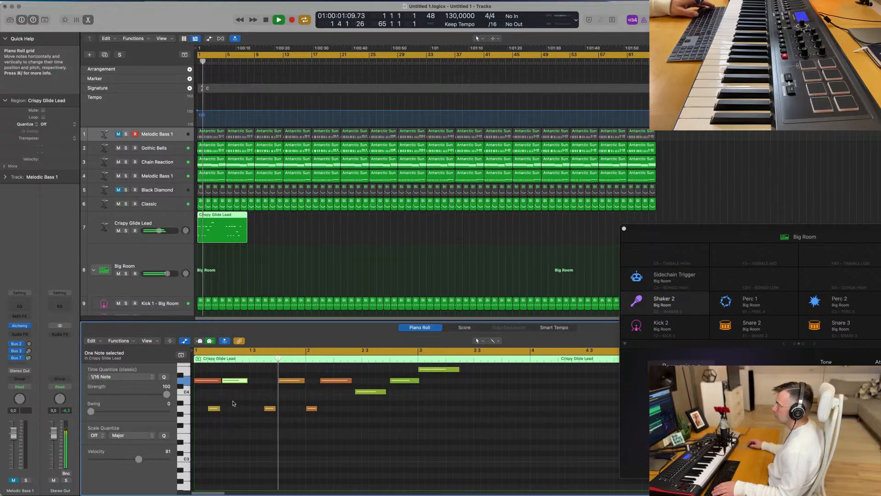
Step: Replace the first three notes of bar 1 with two copies of the following A3 and D4 note pair
left_click_drag(260, 374, 200, 415)
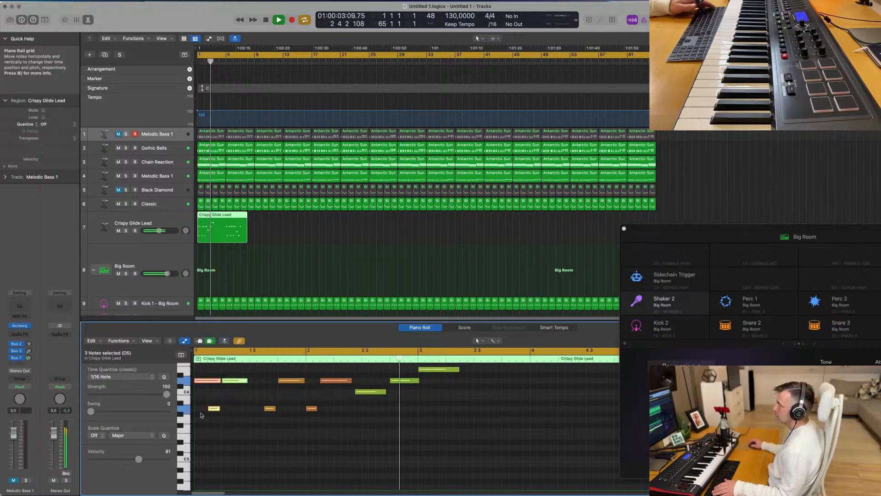
key("Delete")
left_click_drag(260, 375, 295, 442)
key("space")
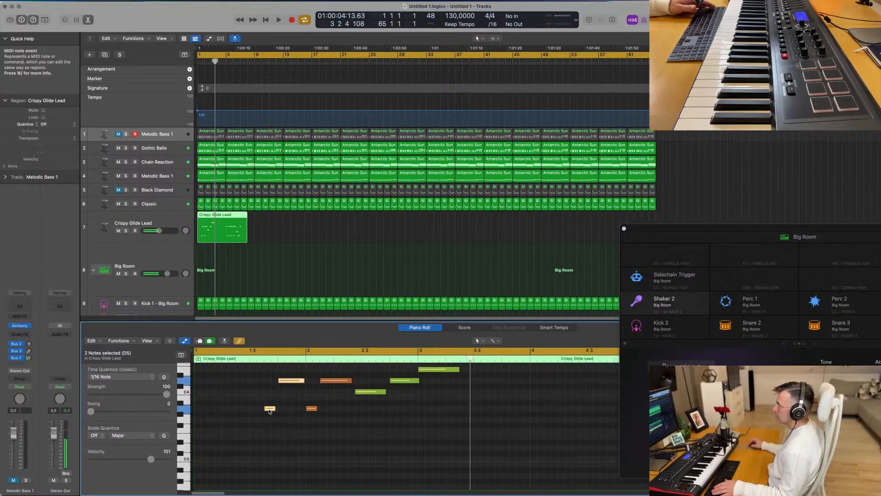
left_click_drag(269, 410, 201, 411)
key("space")
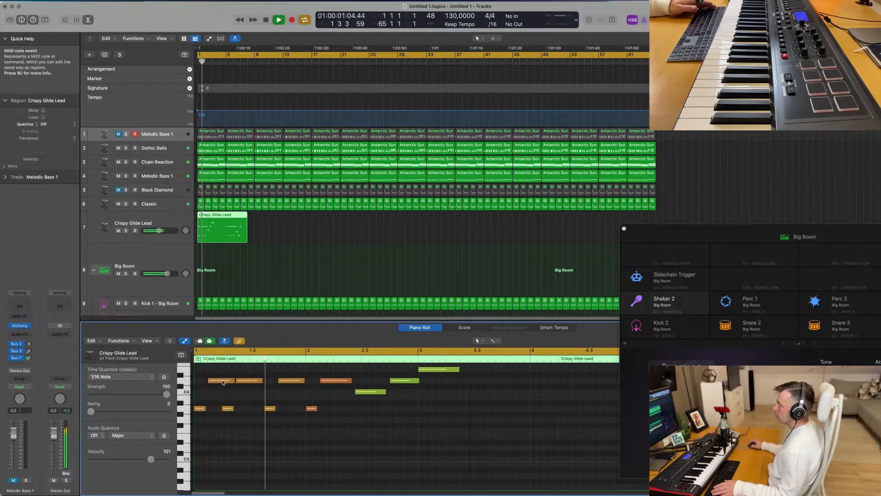
Step: Move the opening D4 note to the start of bar 1, delete the first A3 note, and replay the melody
left_click_drag(217, 382, 207, 384)
left_click(200, 408)
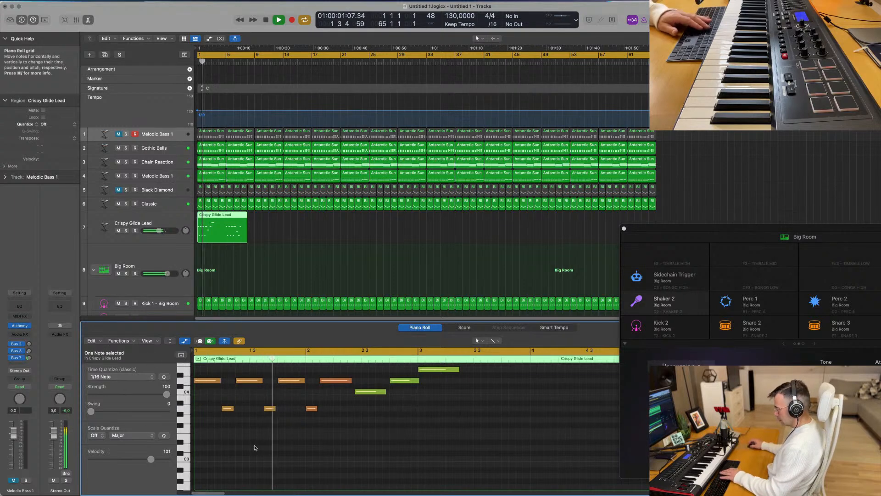
scroll(263, 451, "left", 1)
scroll(281, 449, "left", 2)
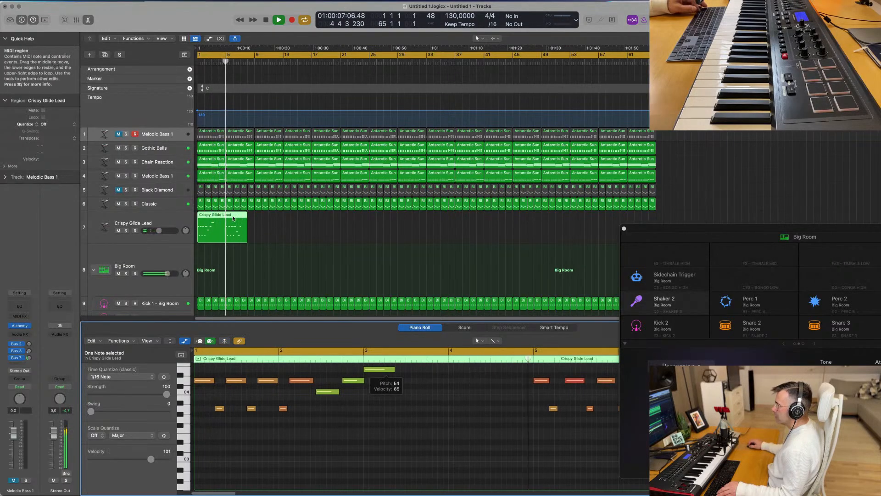
key("space")
key("space")
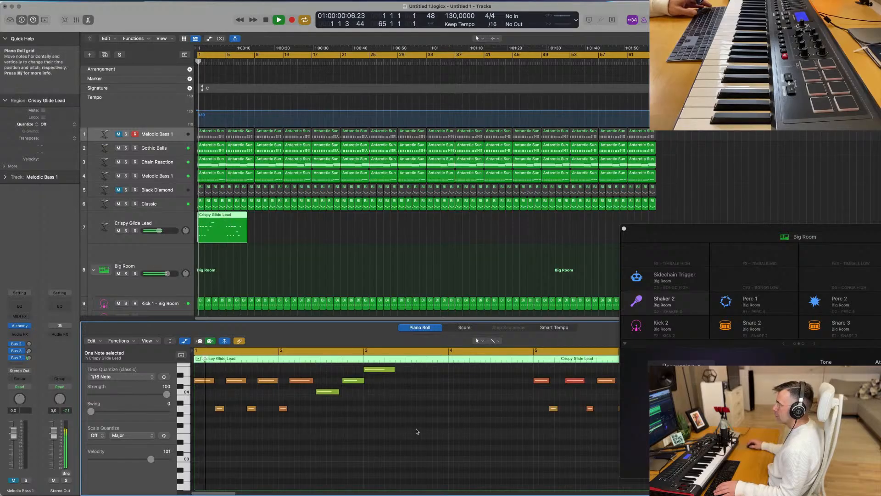
Step: Delete all notes from bar 5 onward in the Crispy Glide Lead region and play from the start
scroll(416, 430, "left", 3)
scroll(416, 430, "up", 3)
left_click_drag(399, 402, 525, 453)
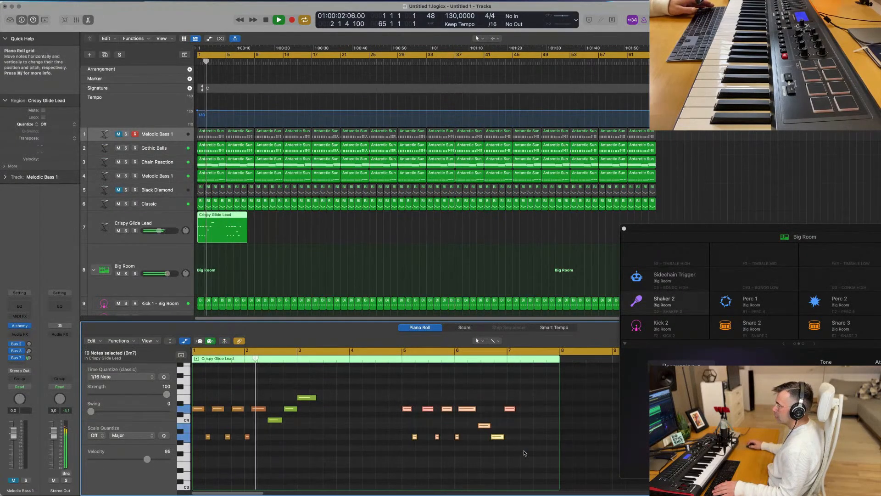
key("Delete")
key("space")
key("space")
Step: Select the Crispy Glide Lead track and restart playback
left_click(112, 238)
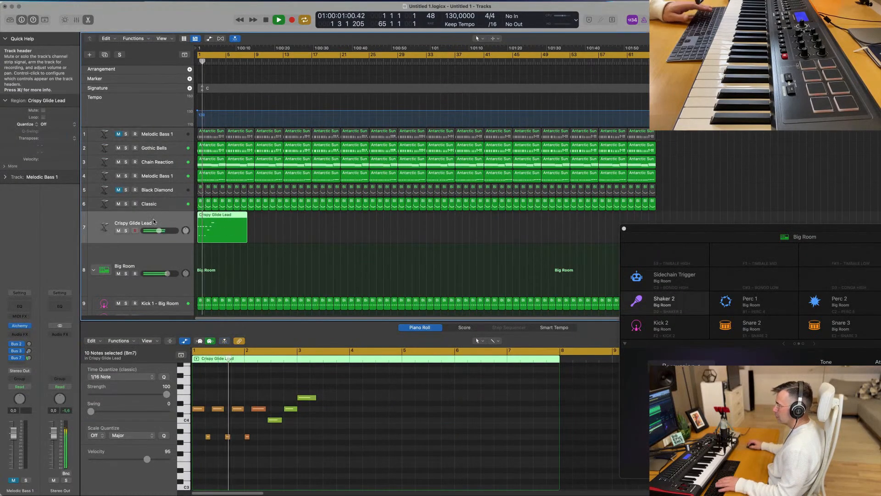
key("space")
key("space")
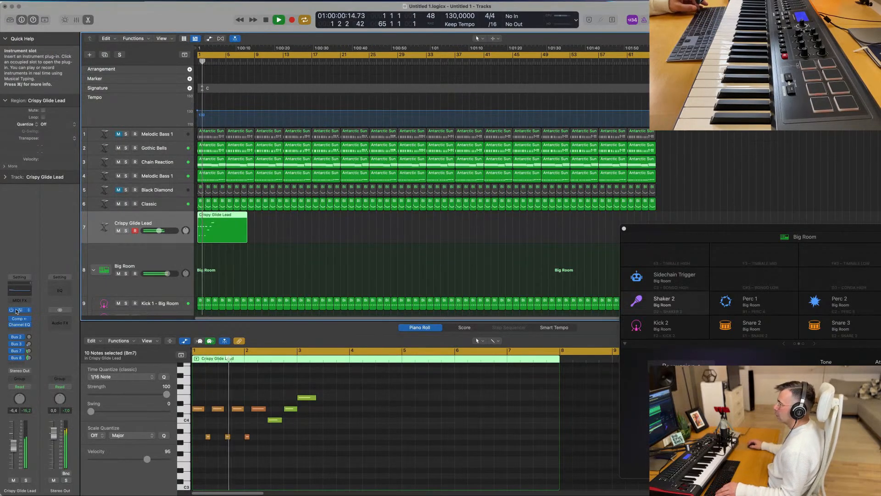
Step: Open Alchemy on the Crispy Glide Lead track and audition the Width, Softer, Muffled, Slow Attack, Brighter and Harsh Pluck snapshots during playback
left_click(16, 311)
key("space")
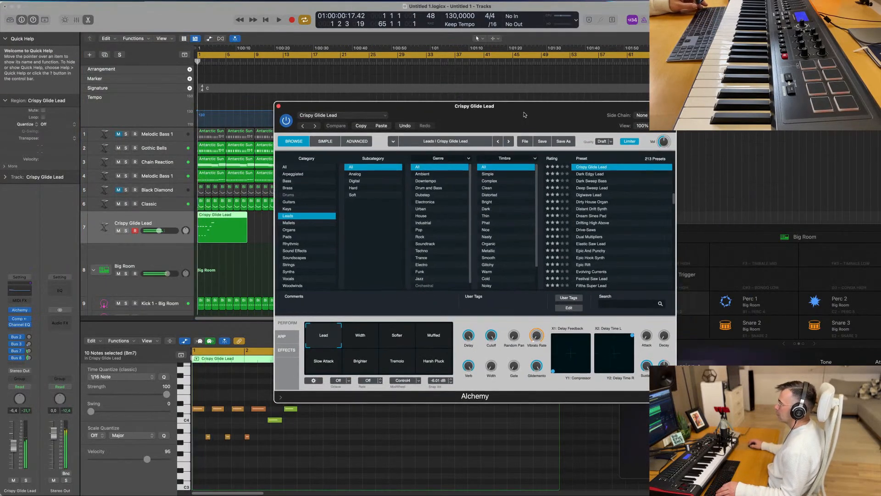
key("space")
left_click(370, 341)
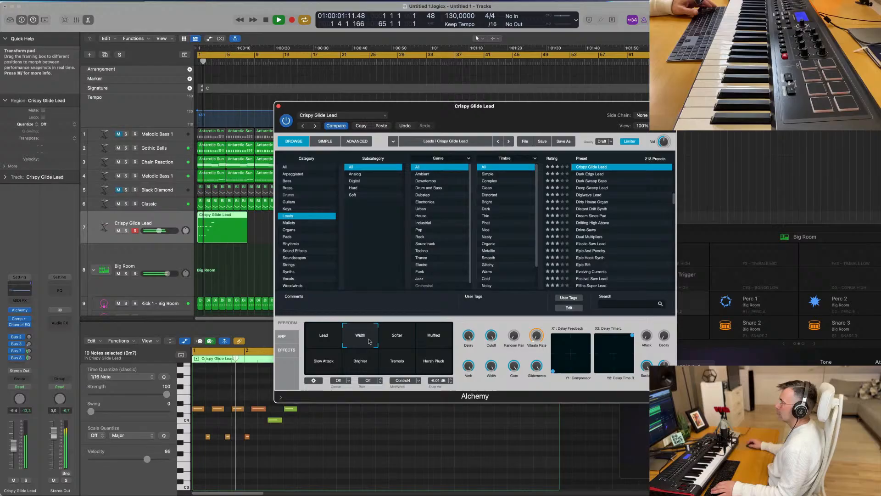
left_click(403, 340)
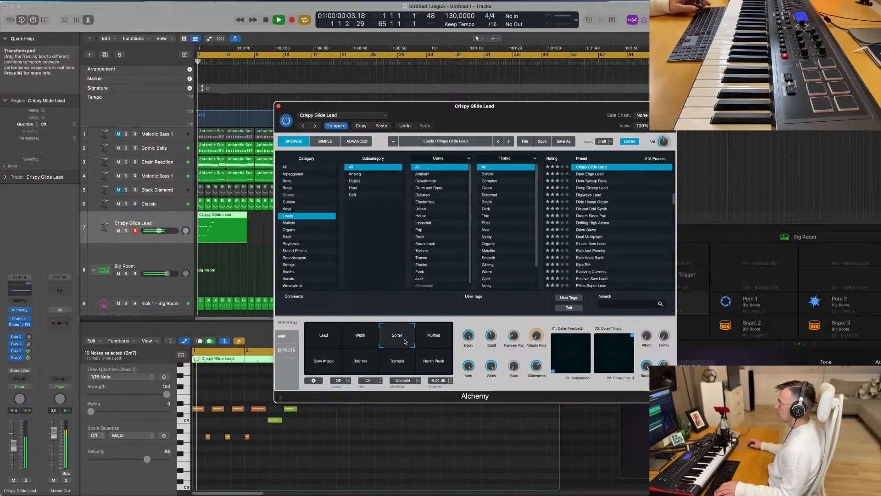
left_click(435, 340)
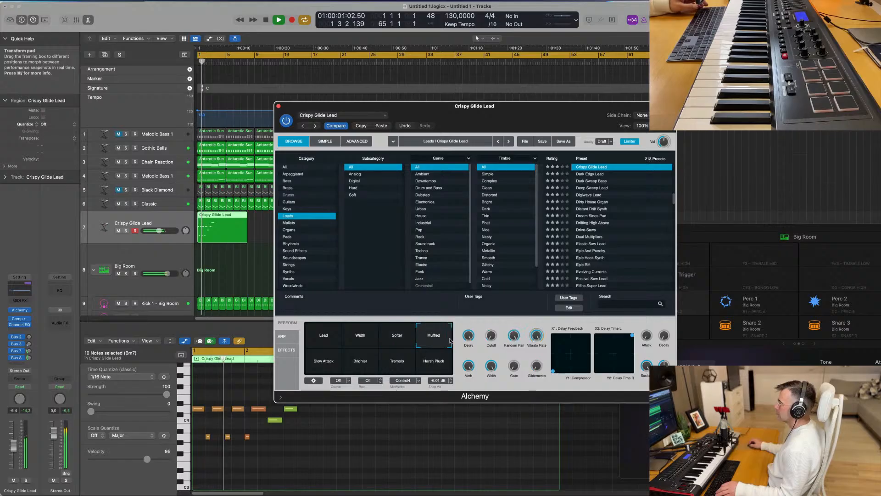
left_click(324, 361)
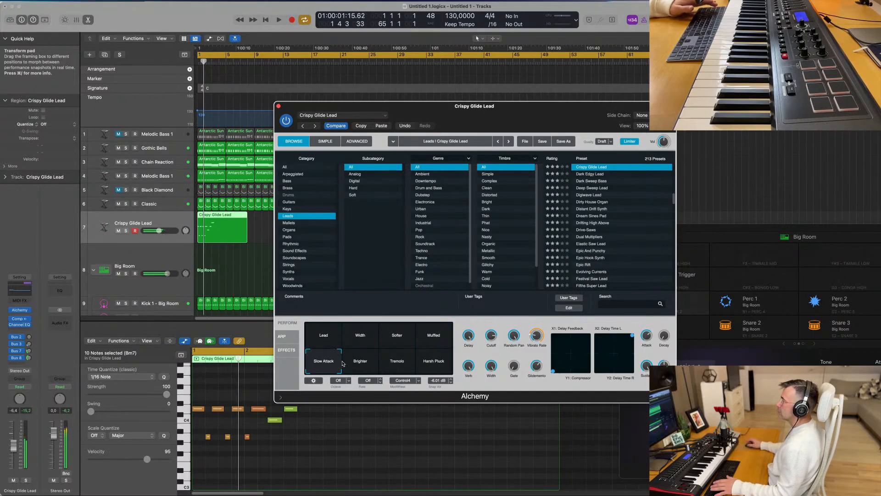
left_click(369, 364)
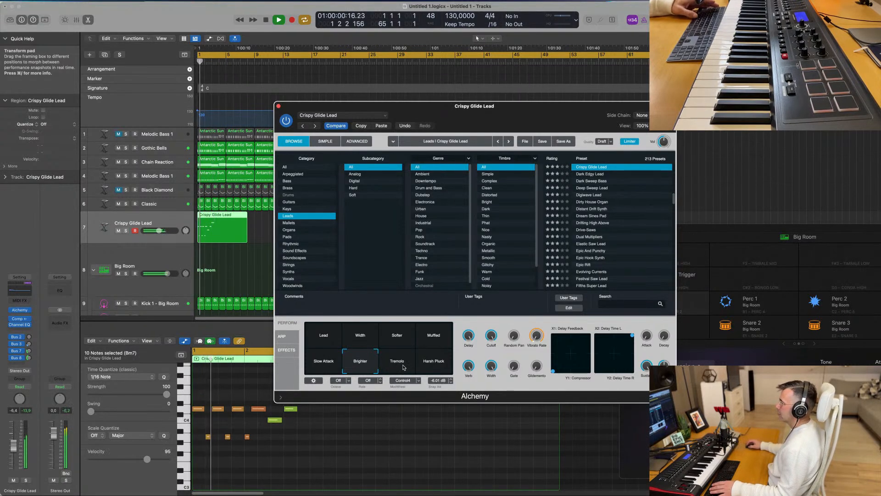
left_click(432, 365)
key("space")
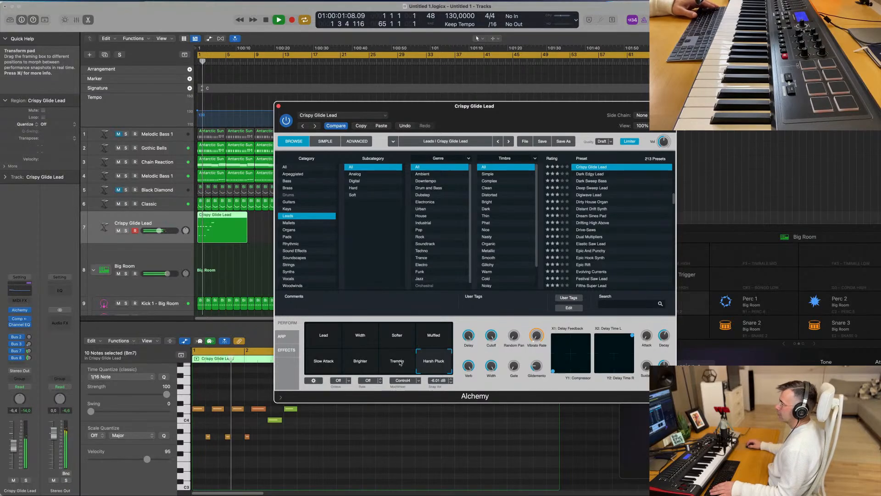
Step: Audition the Tremolo and Slow Attack snapshots, compare Brighter with Lead, and keep the Lead snapshot selected
left_click(400, 368)
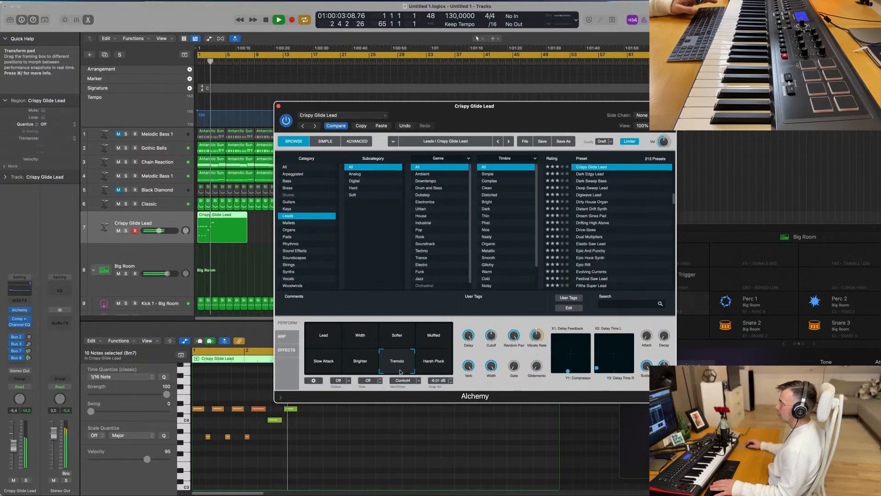
left_click(322, 365)
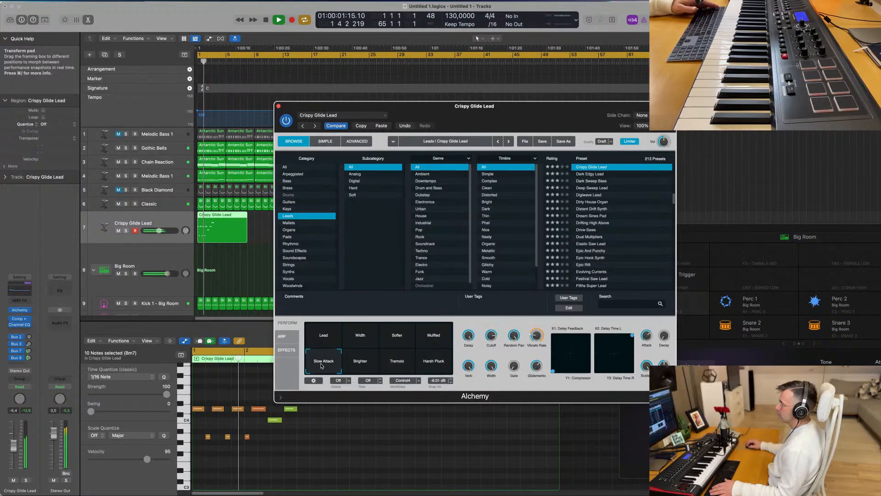
left_click(358, 363)
key("space")
left_click(328, 342)
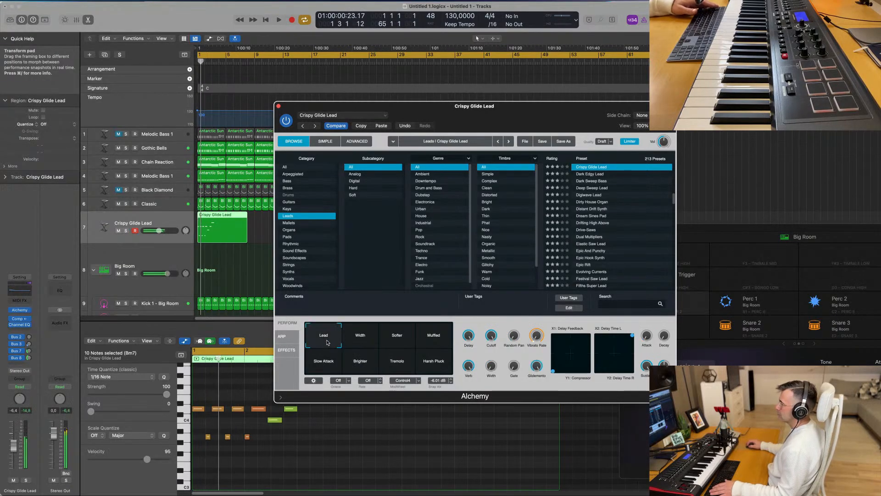
left_click(357, 359)
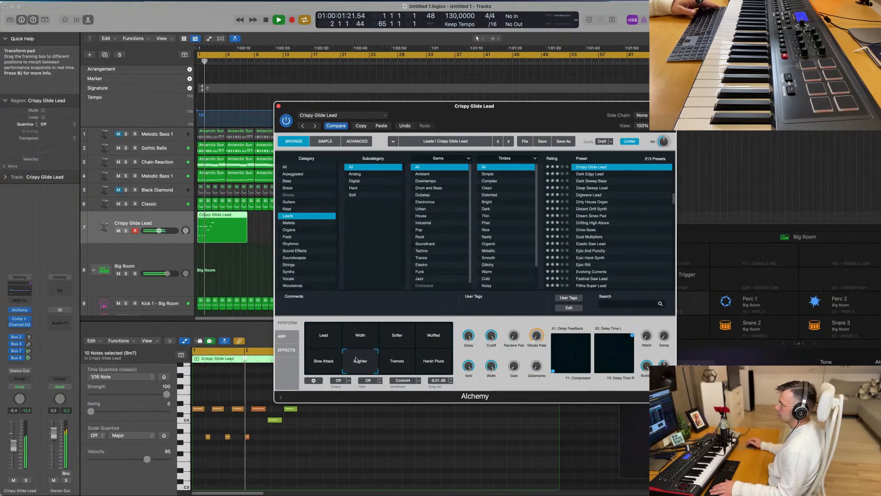
left_click(330, 338)
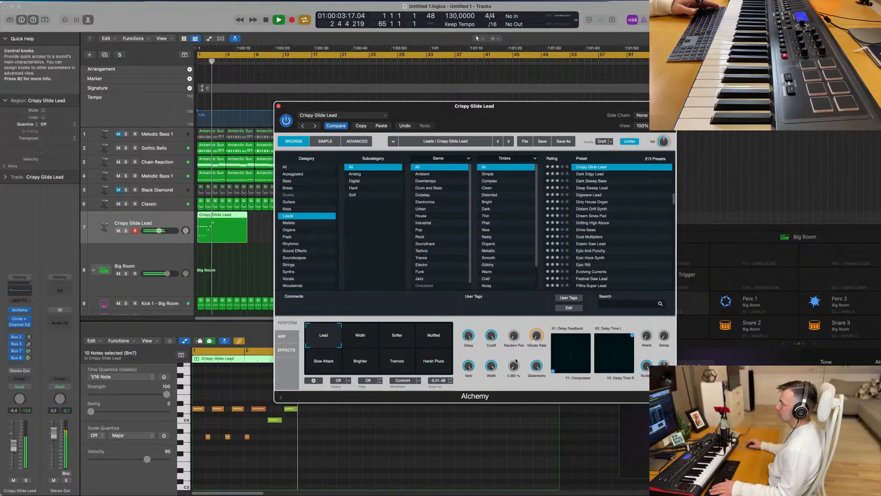
Step: Turn Gate down, raise Random Pan and set Vibrato Rate to 0.0 % while replaying the melody, and close the Alchemy window
left_click_drag(516, 360, 517, 396)
left_click_drag(514, 335, 519, 291)
key("space")
key("space")
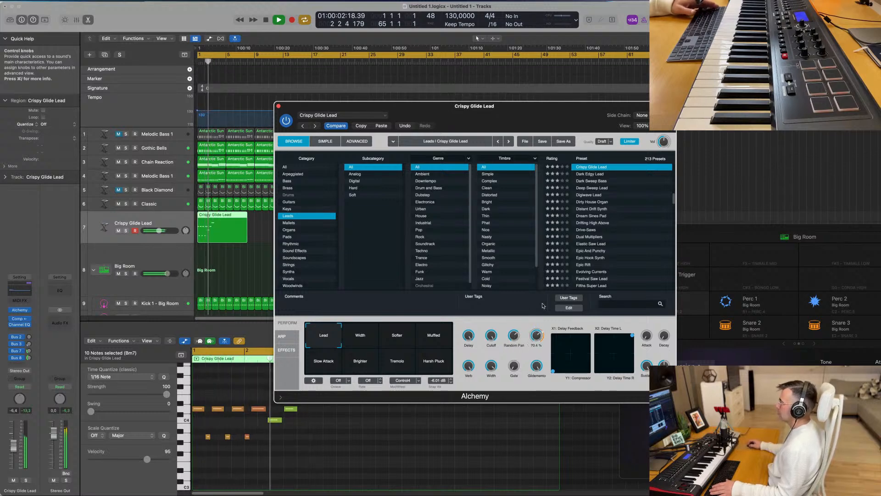
key("space")
key("space")
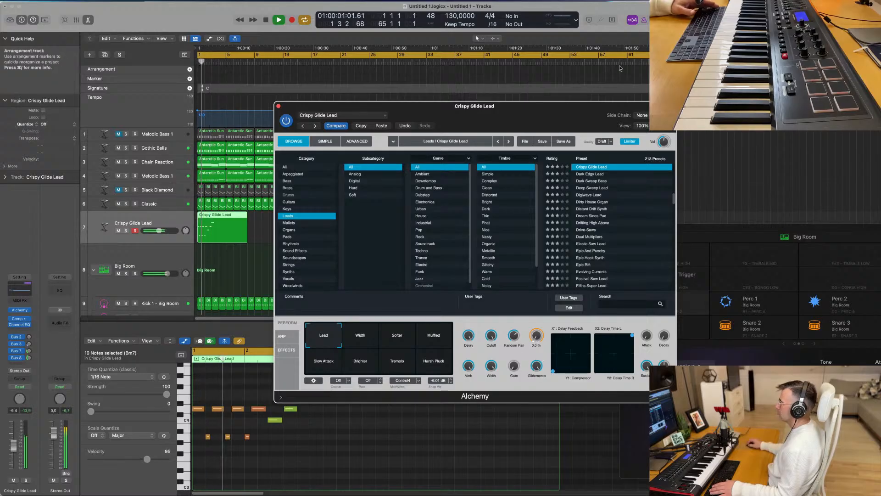
left_click_drag(282, 107, 365, 91)
left_click(361, 91)
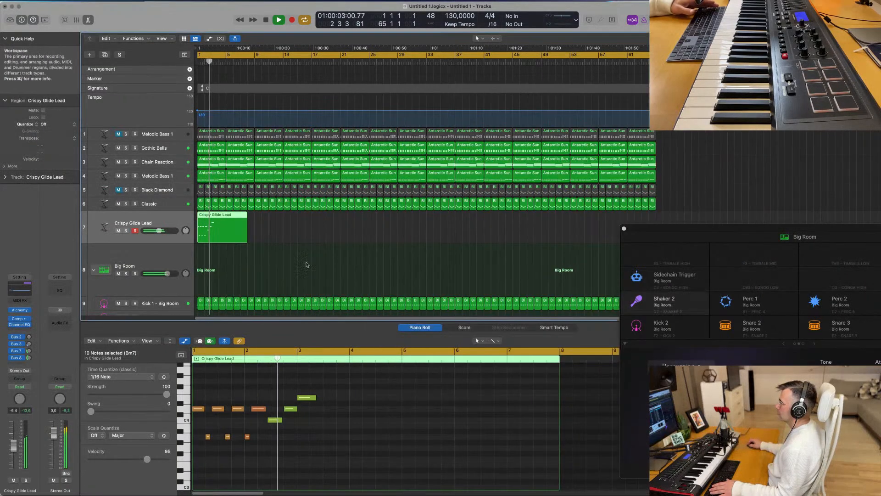
Step: Try moving the Crispy Glide Lead region to bar 33 on the Black Diamond track, and undo the move
left_click(284, 258)
left_click(223, 220)
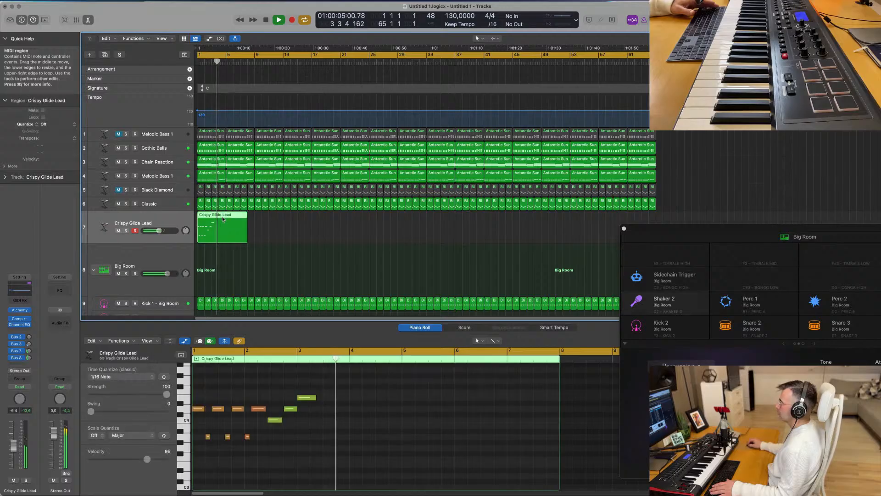
left_click_drag(228, 220, 454, 191)
left_click(455, 191)
left_click(302, 242)
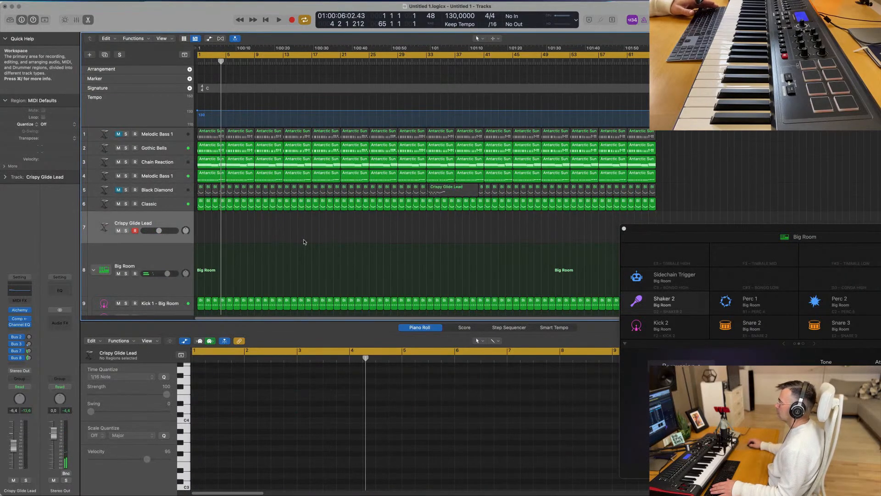
key("super+z")
Step: Play the arrangement from the start with no region selected and mute the Chain Reaction track
left_click(285, 242)
key("Return")
key("space")
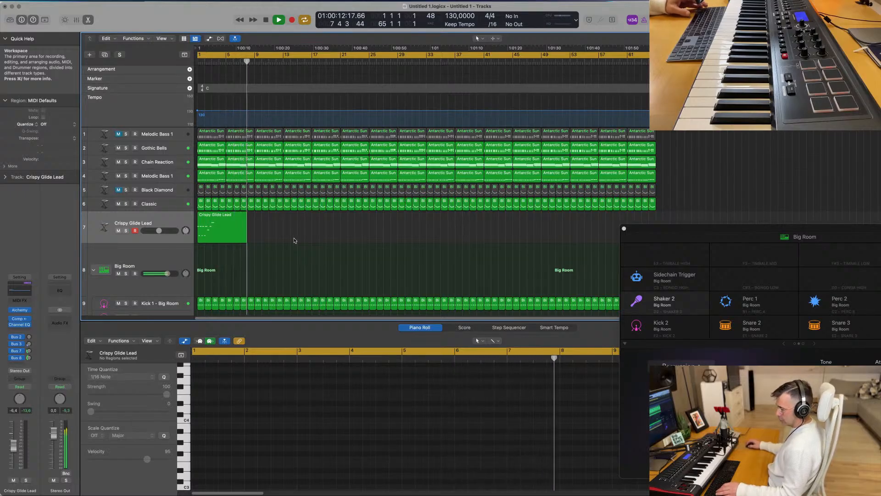
left_click(118, 162)
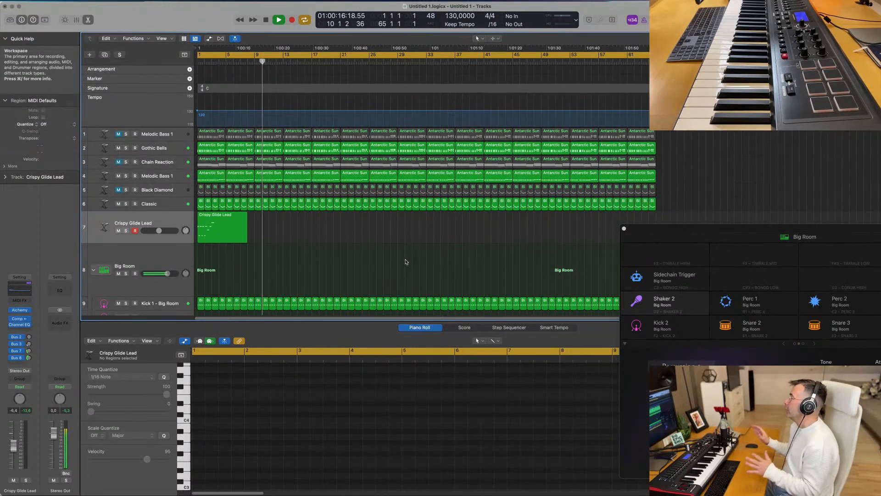